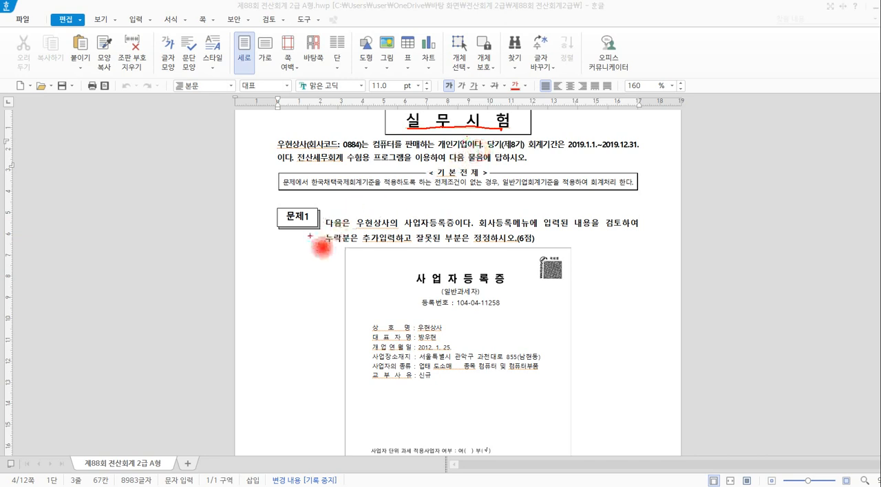
Review the instructions of 문제1 and the tax type, registration number and company name on the 사업자등록증.
mouse_move(321, 241)
mouse_down()
mouse_move(295, 240)
mouse_move(315, 208)
mouse_up()
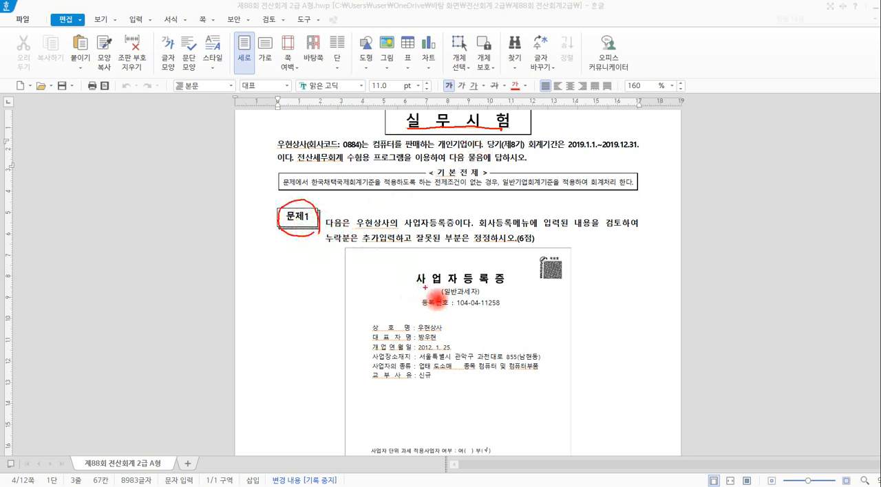
drag(276, 153, 308, 141)
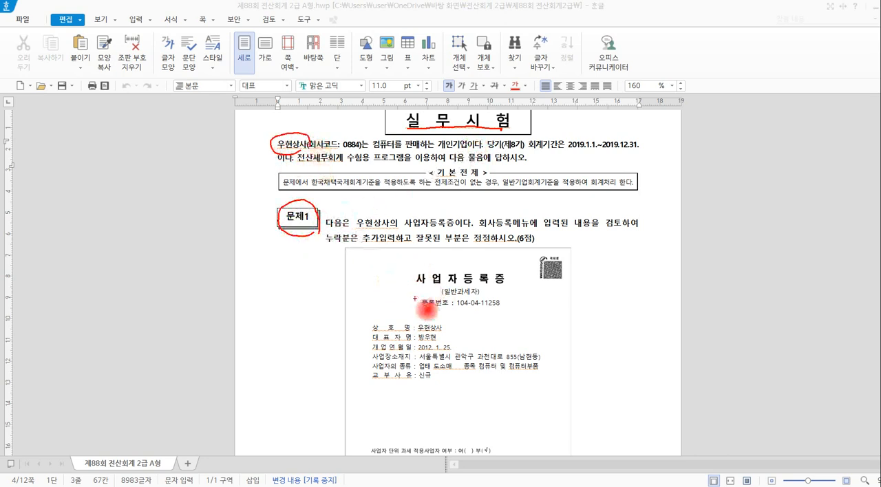
drag(415, 282, 500, 283)
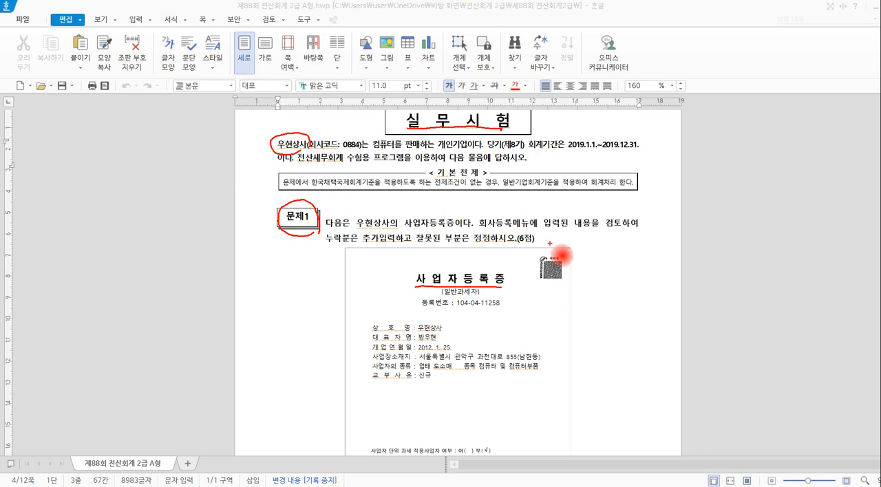
key(Escape)
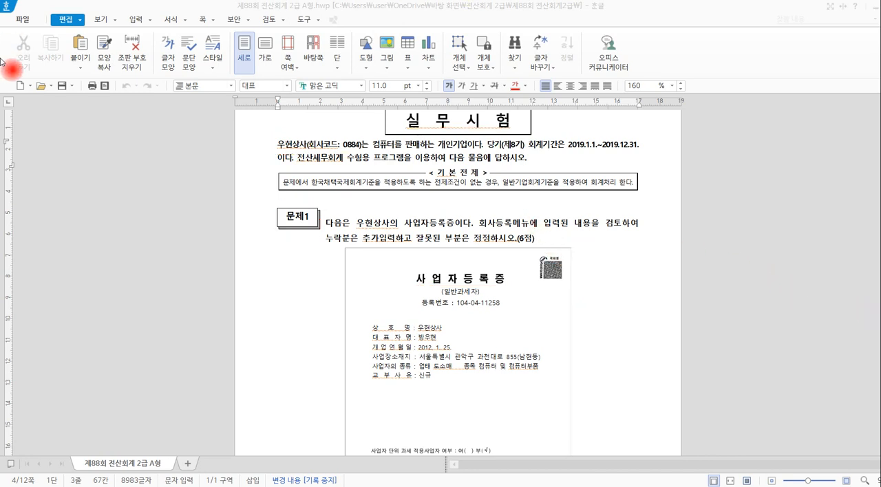
click(551, 240)
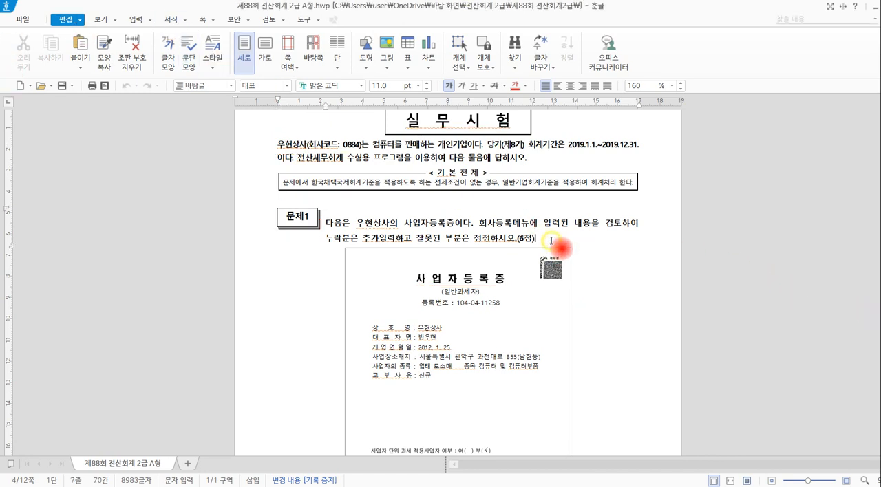
scroll(551, 240, down, 5)
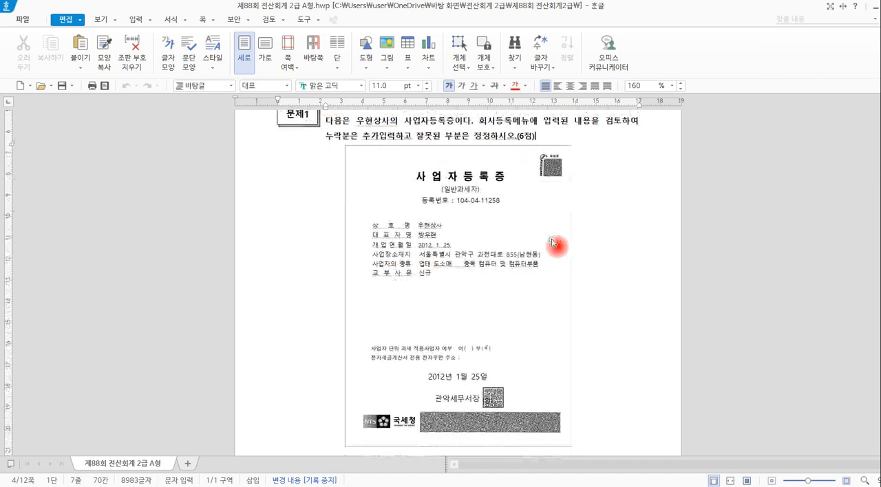
double_click(438, 189)
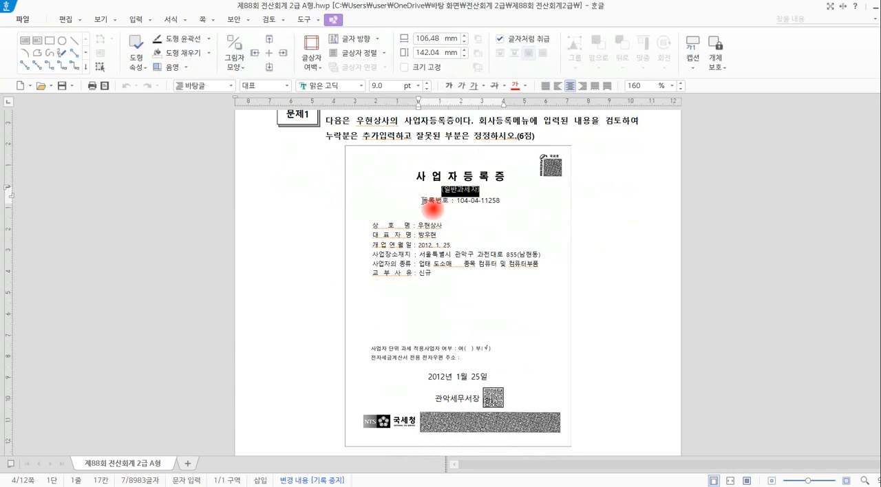
drag(424, 200, 499, 218)
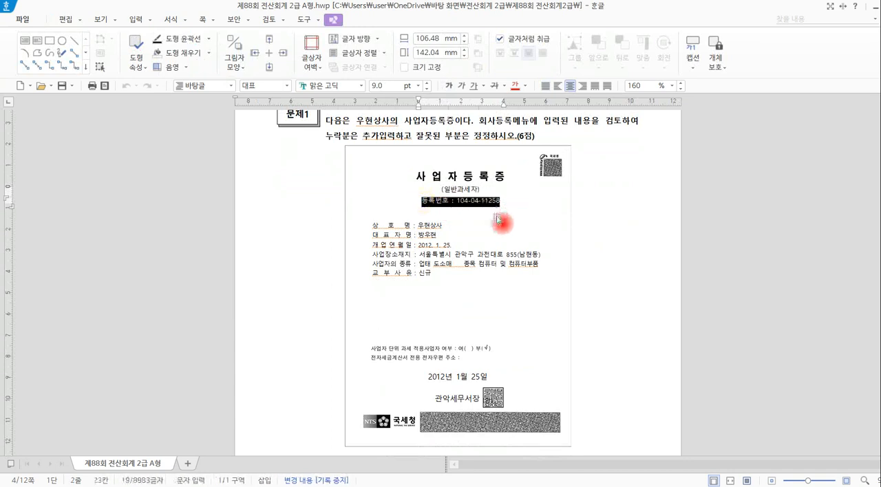
click(447, 227)
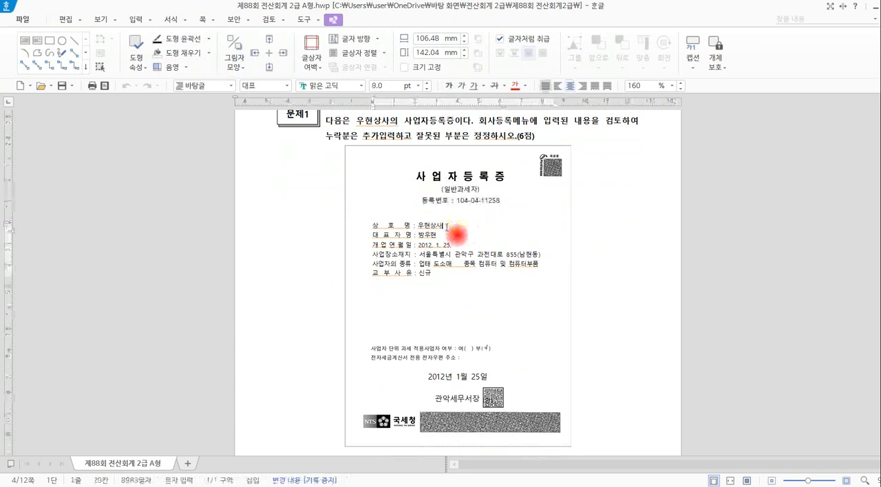
Switch to KcLep and open 회사등록 under 기초정보관리.
click(300, 486)
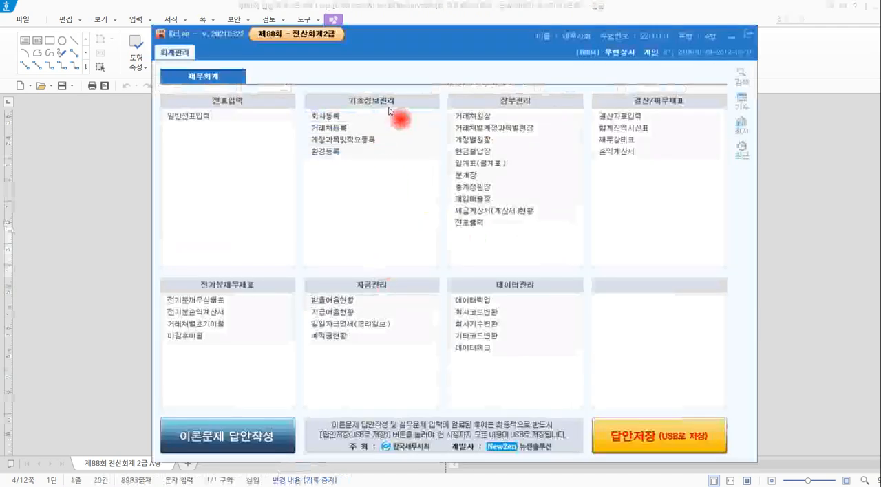
drag(350, 100, 401, 109)
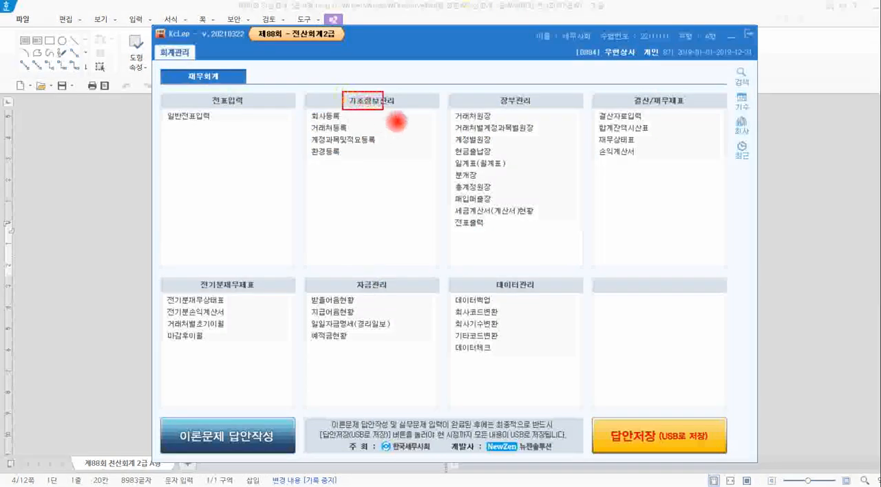
drag(305, 109, 345, 125)
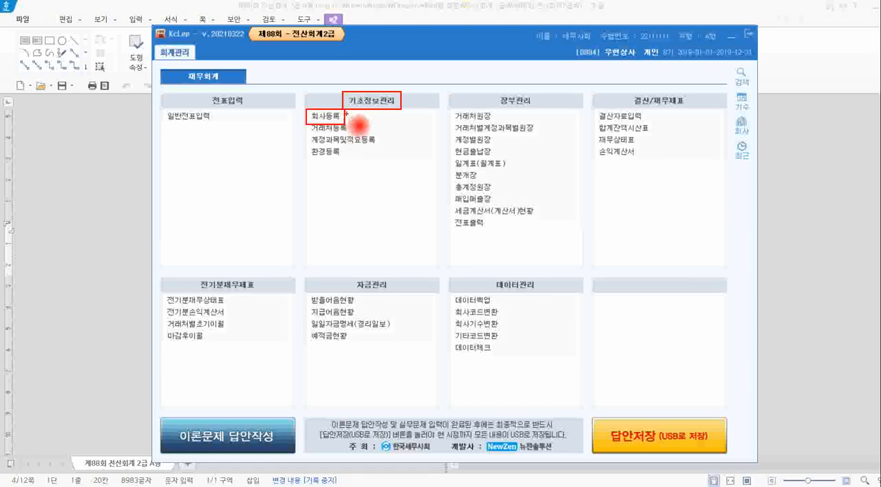
key(Escape)
click(774, 195)
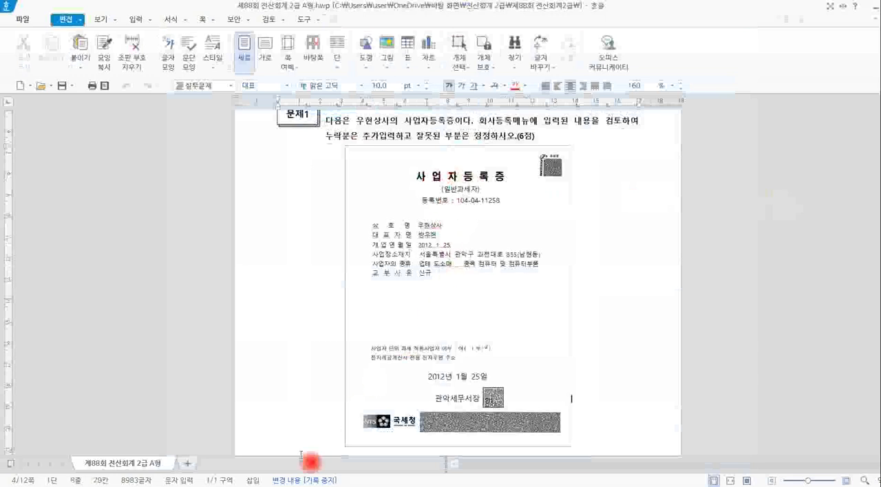
click(247, 446)
click(352, 121)
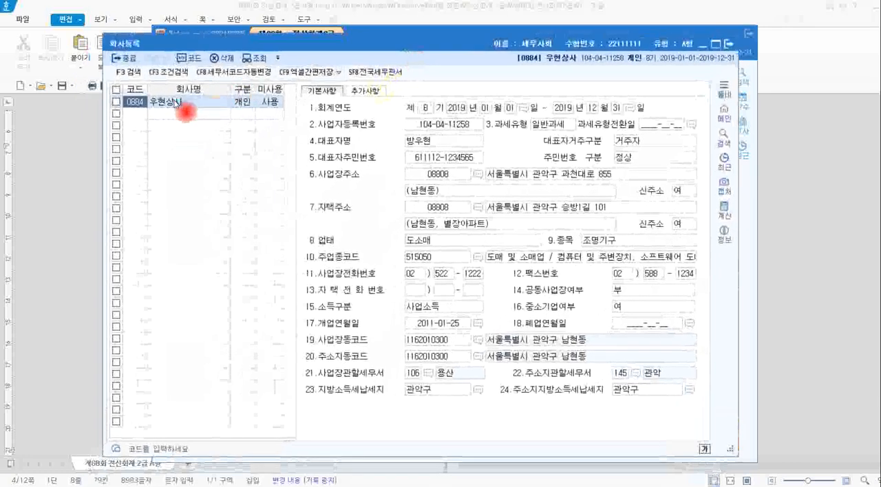
Check the 우현상사 company record and set its 구분 to 2:개인.
click(177, 103)
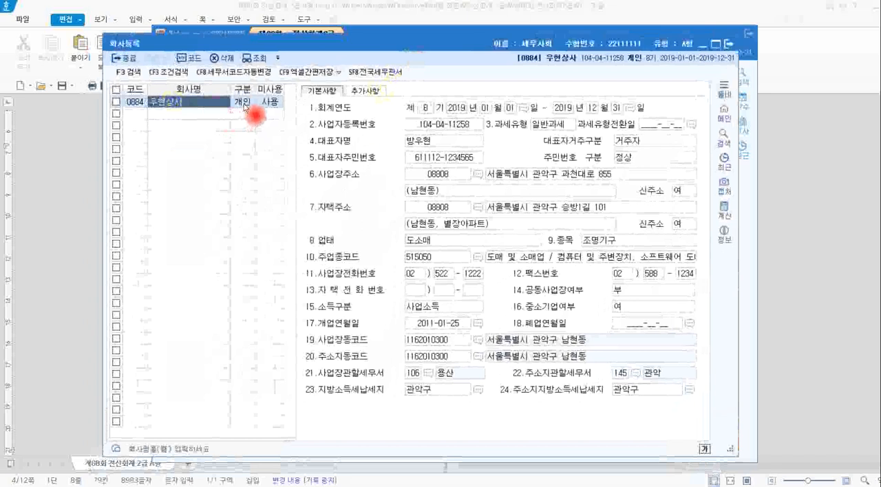
click(242, 103)
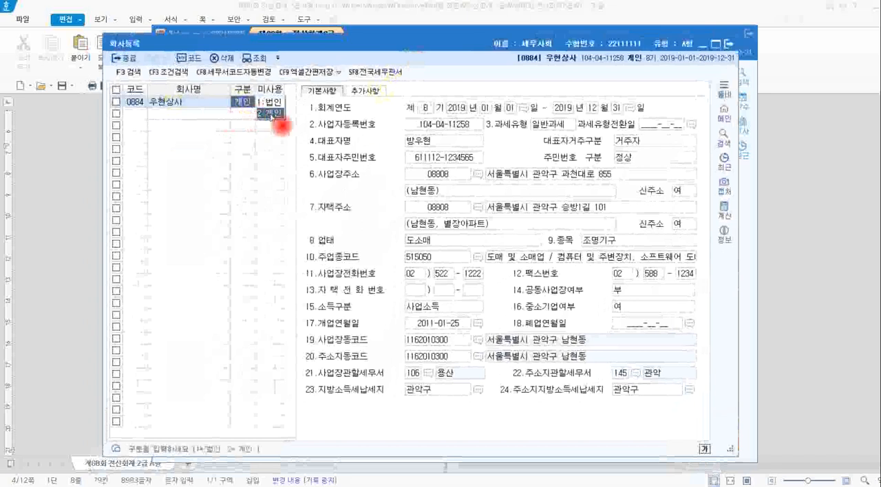
click(271, 113)
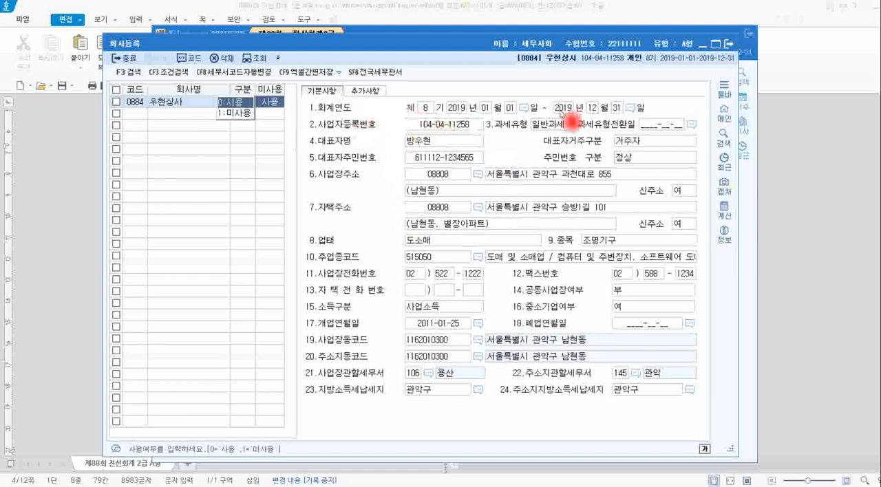
Compare the tax type on the 사업자등록증 in the Hangul exam document with 과세유형 in KcLep's 회사등록.
key(alt+Tab)
click(76, 208)
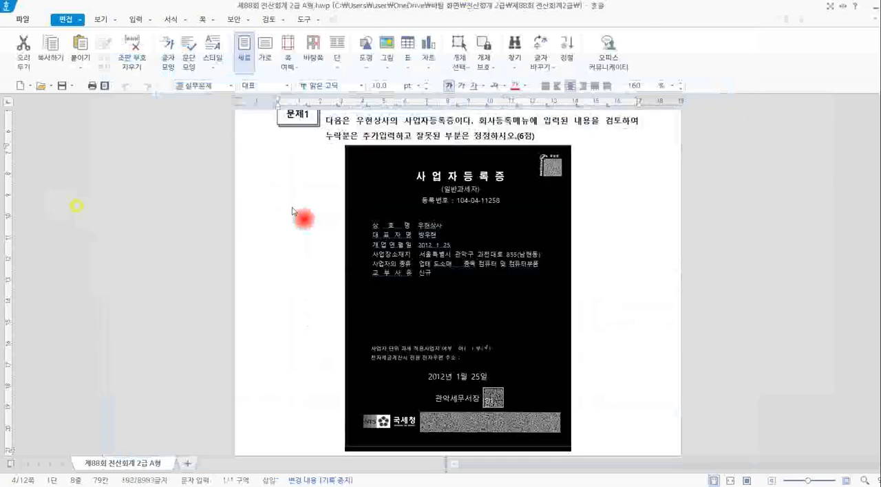
click(539, 134)
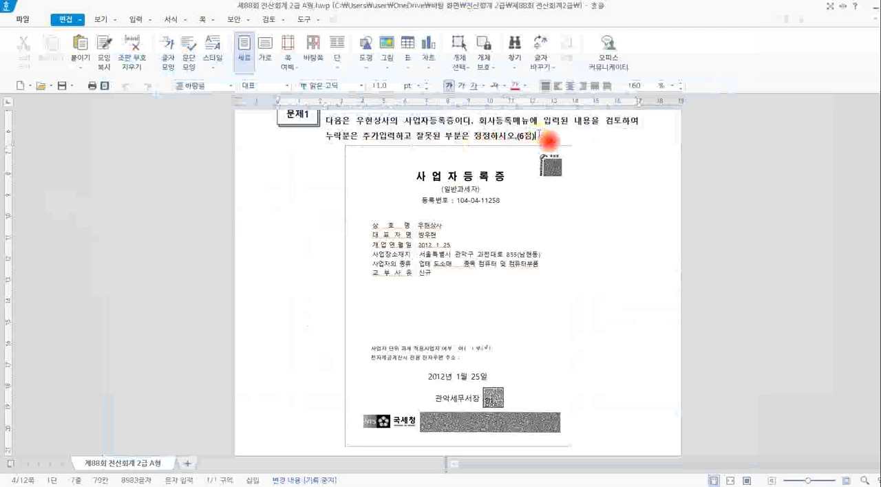
scroll(564, 144, down, 1)
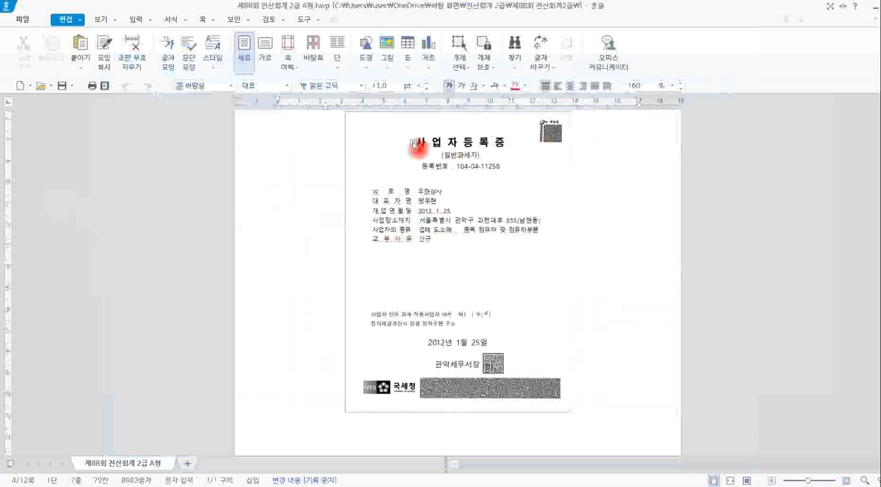
click(445, 157)
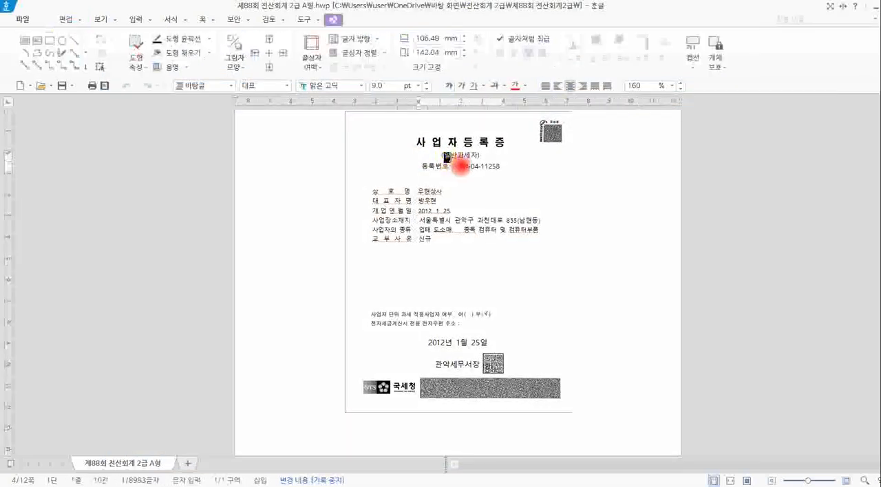
key(alt+Tab)
key(alt+Tab)
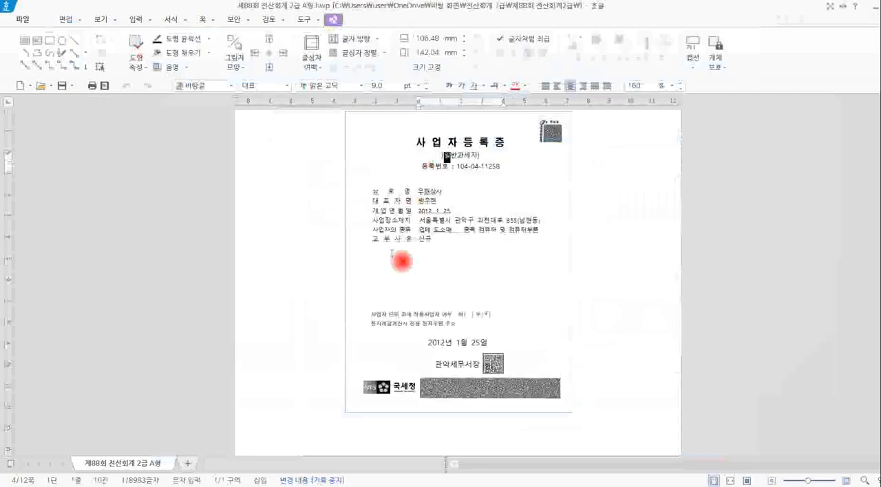
key(alt+Tab)
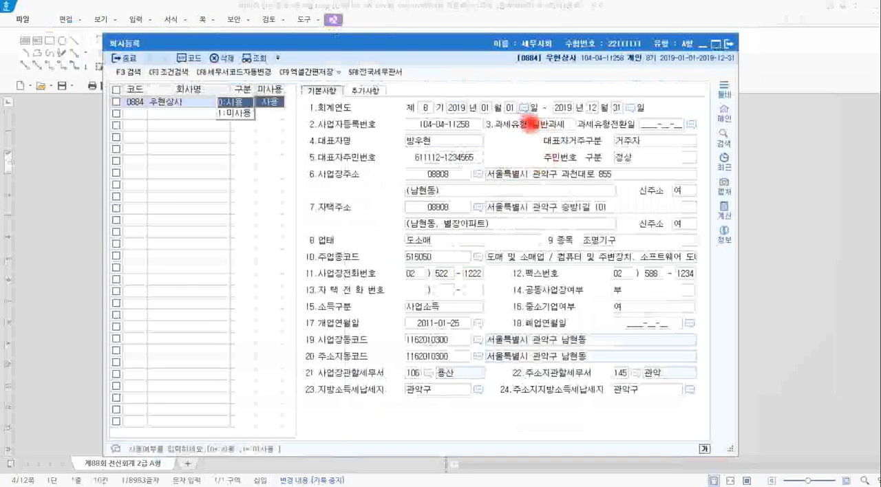
drag(522, 118, 575, 132)
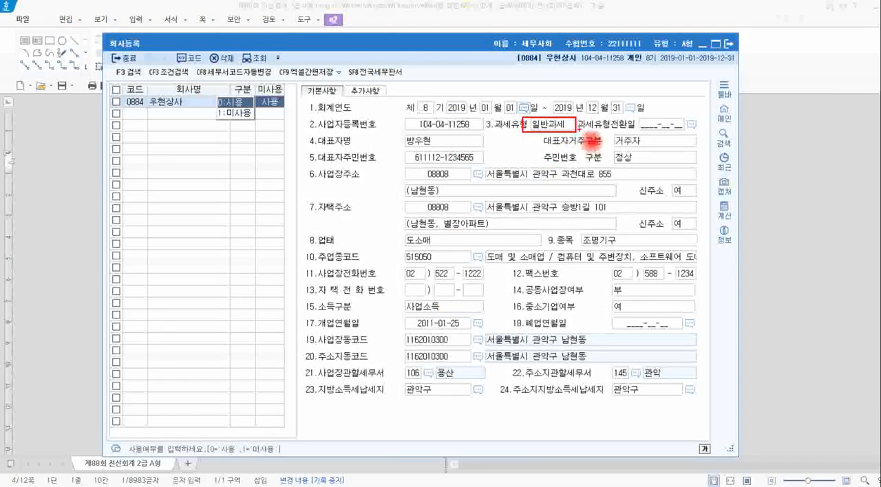
Compare the registration number on the certificate in Hangul with the 사업자등록번호 field in KcLep.
key(alt+Tab)
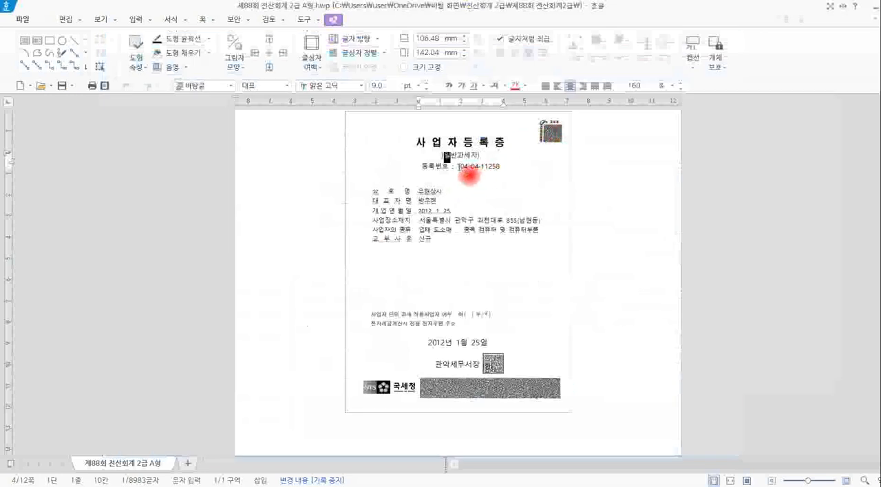
drag(458, 167, 502, 167)
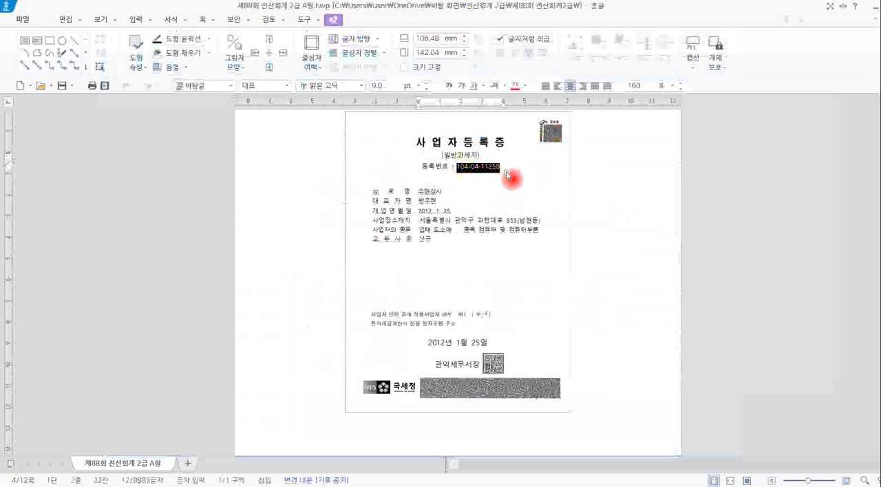
key(alt+Tab)
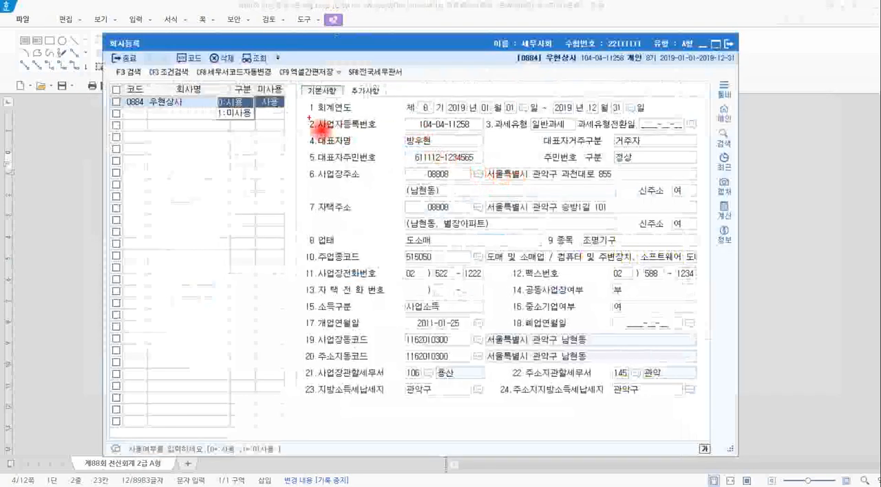
drag(309, 118, 486, 134)
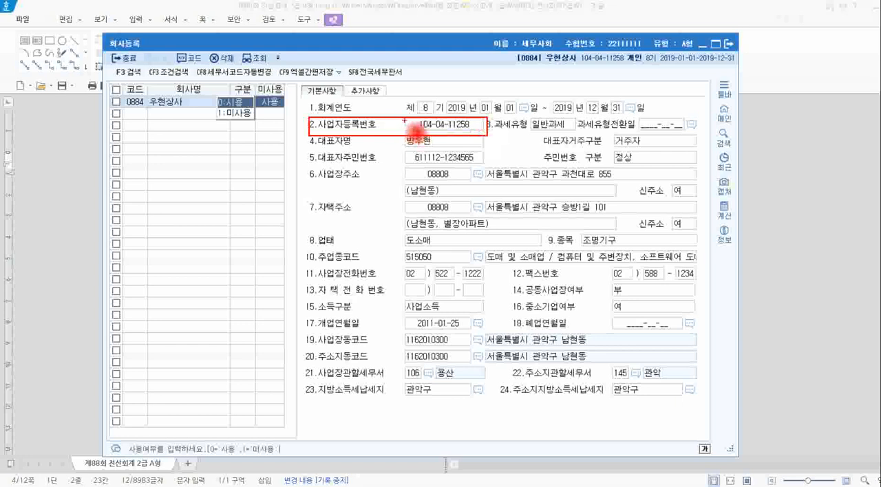
mouse_move(405, 119)
mouse_down()
mouse_move(479, 133)
mouse_move(447, 114)
mouse_move(413, 126)
mouse_up()
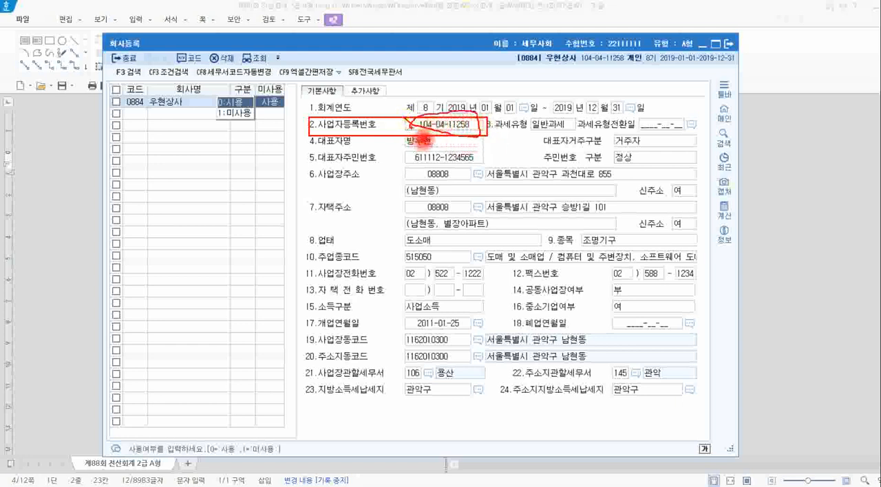
Try altering the middle digits of the 사업자등록번호 to an invalid number and allow the entry.
click(428, 124)
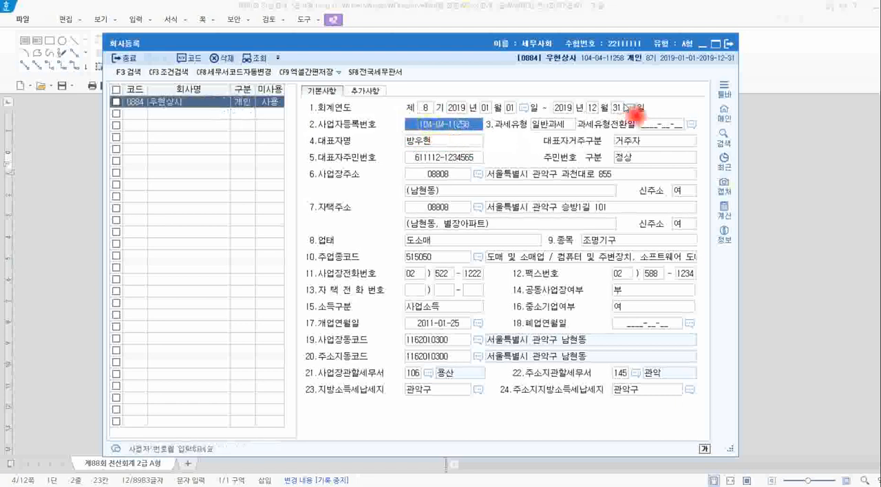
text(1)
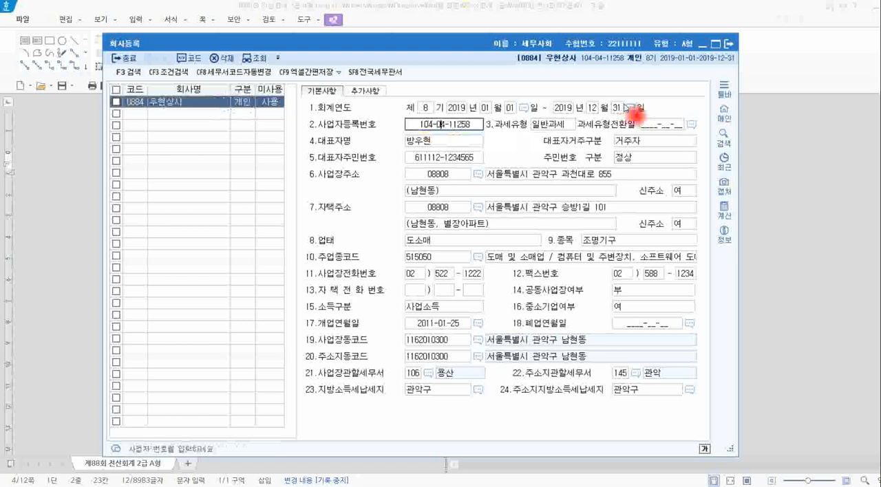
key(Return)
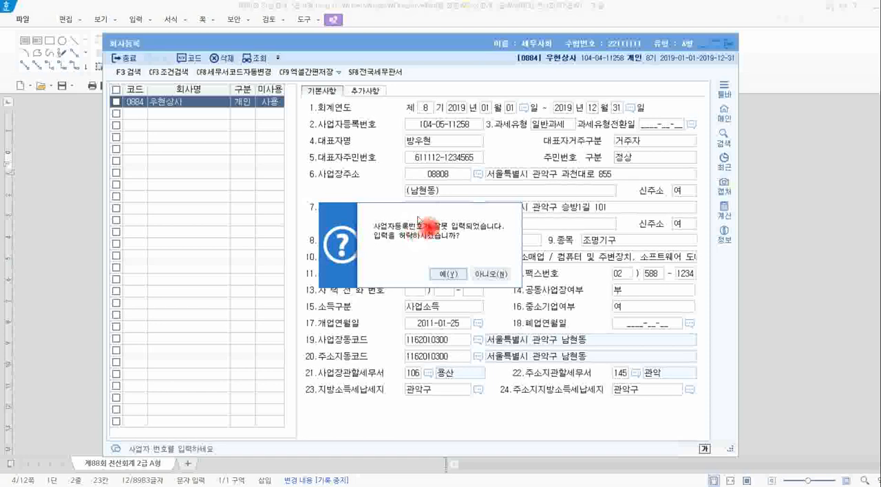
click(448, 274)
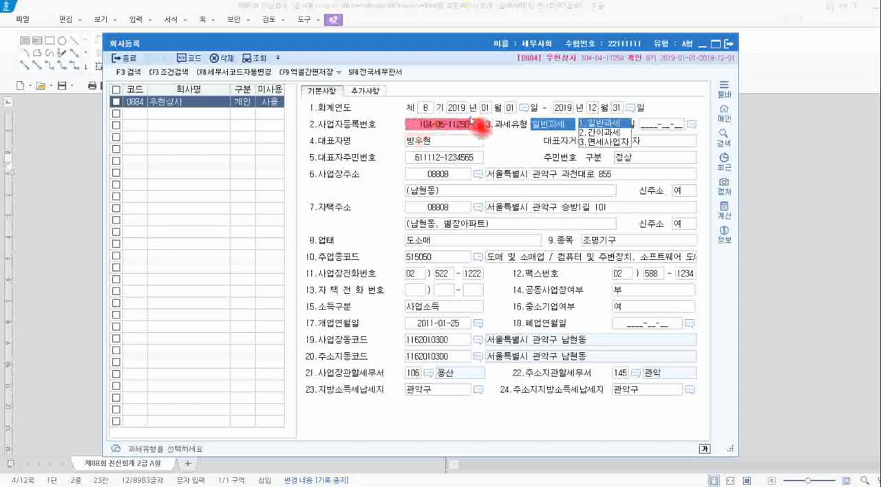
Restore the 사업자등록번호 to the registration number given on the certificate.
click(437, 129)
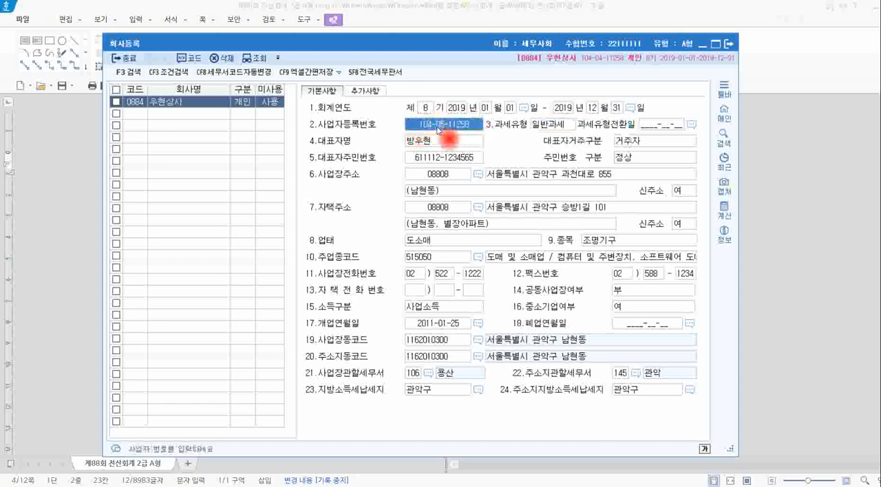
click(437, 129)
key(Return)
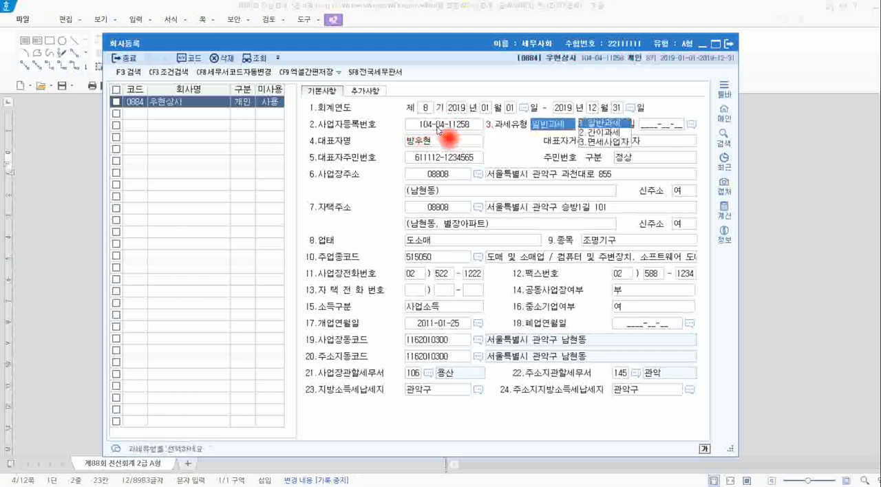
Compare the representative's name on the 사업자등록증 in Hangul with the 대표자명 field in KcLep's 회사등록.
click(623, 125)
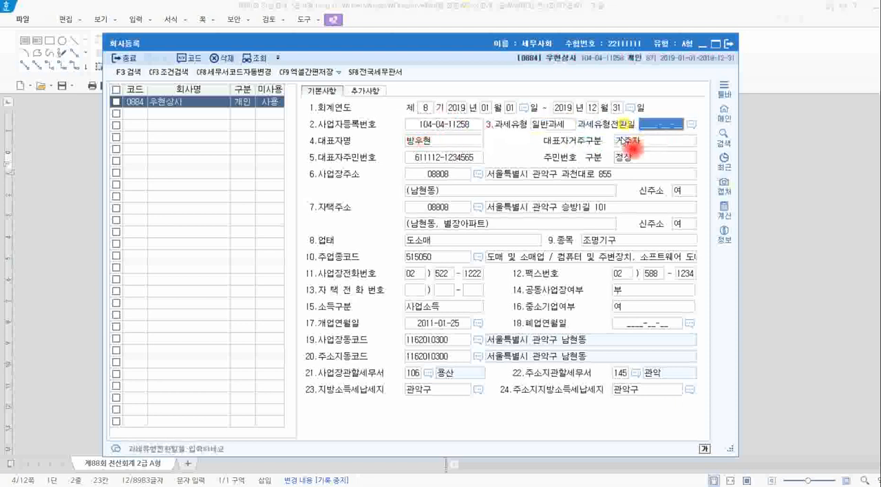
key(alt+Tab)
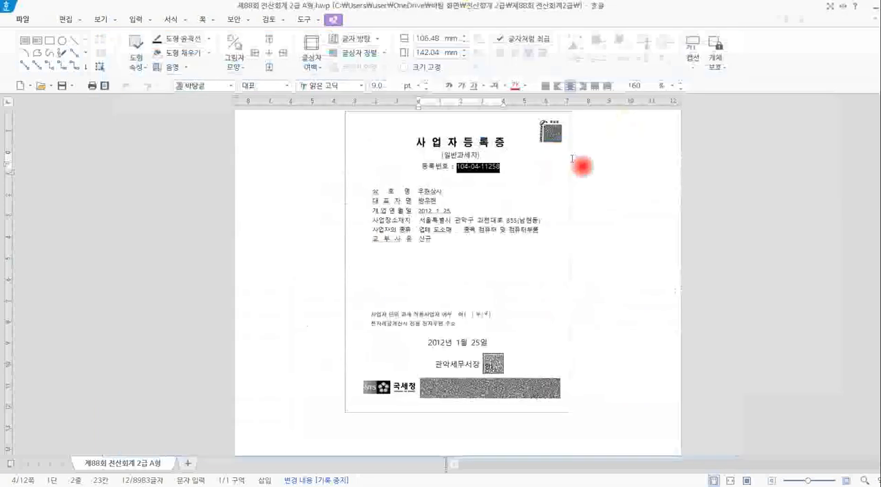
click(440, 198)
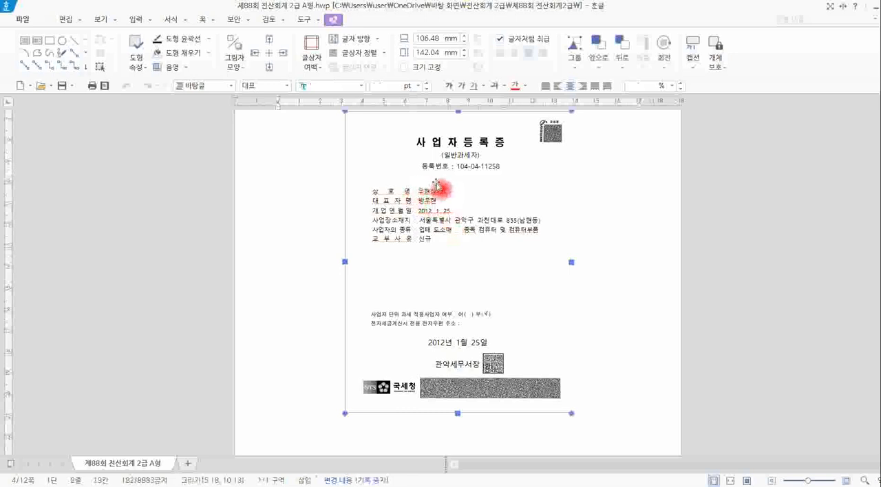
key(alt+Tab)
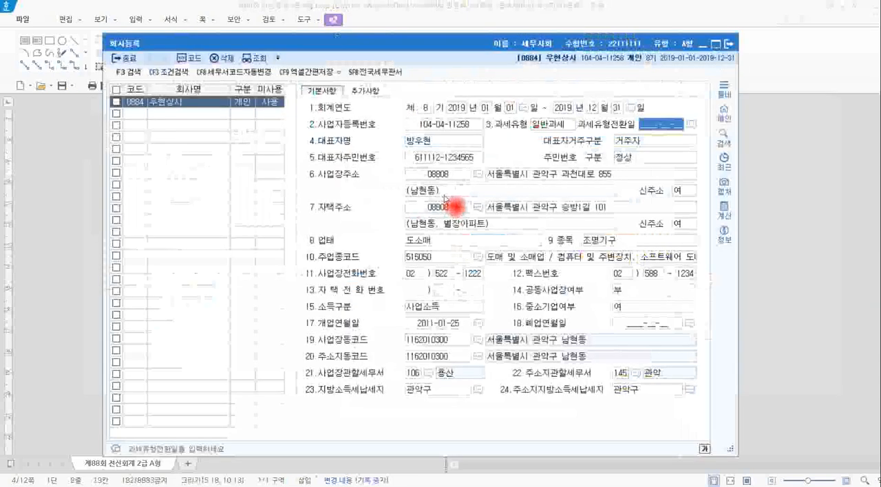
click(427, 145)
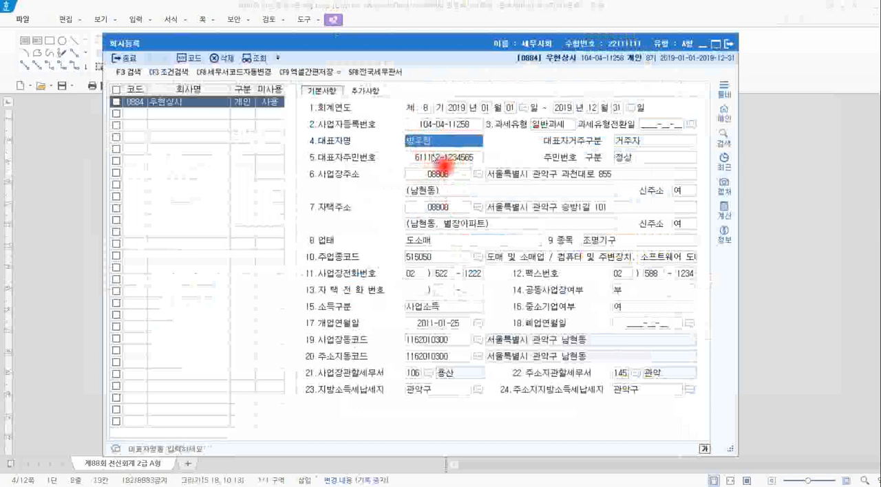
Compare the 개업연월일 on the certificate in Hangul with the 개업연월일 field in KcLep.
key(alt+Tab)
click(615, 213)
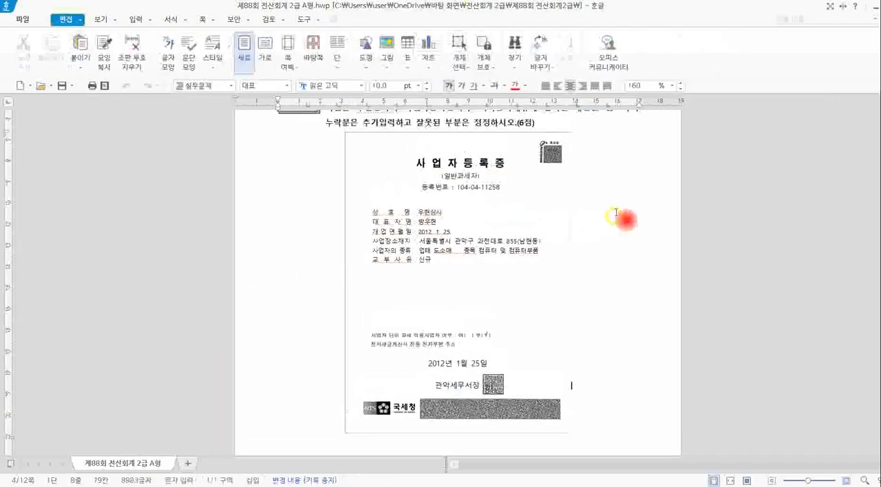
scroll(615, 213, down, 1)
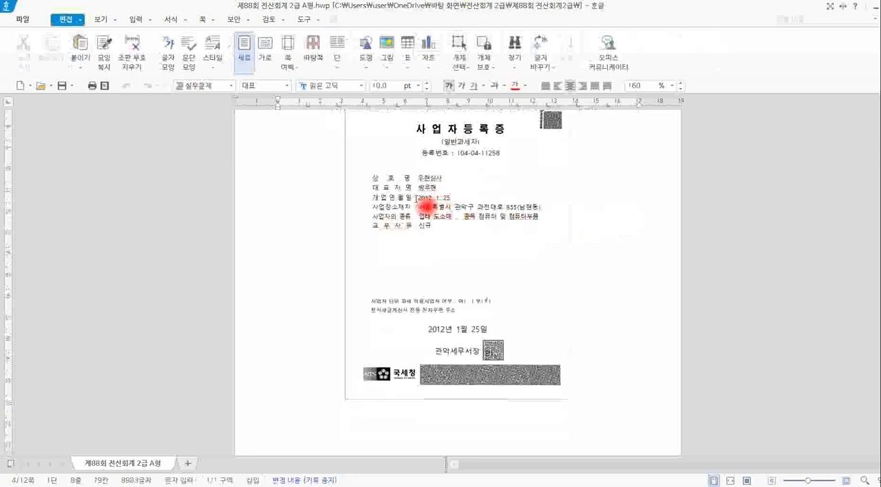
drag(415, 198, 455, 201)
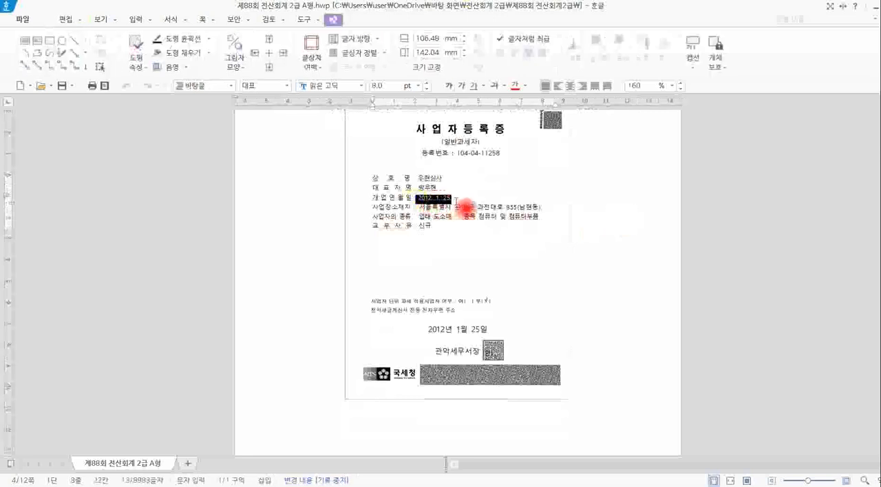
key(alt+Tab)
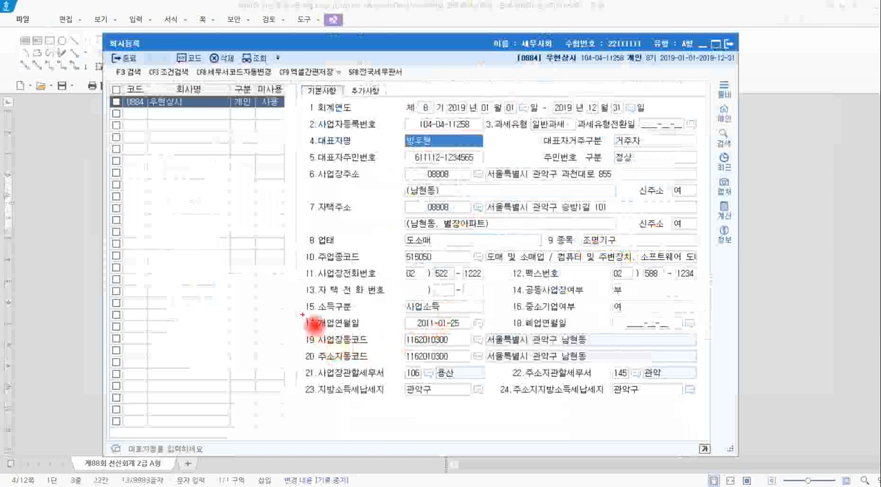
mouse_move(303, 314)
mouse_down()
mouse_move(409, 348)
mouse_move(502, 353)
mouse_up()
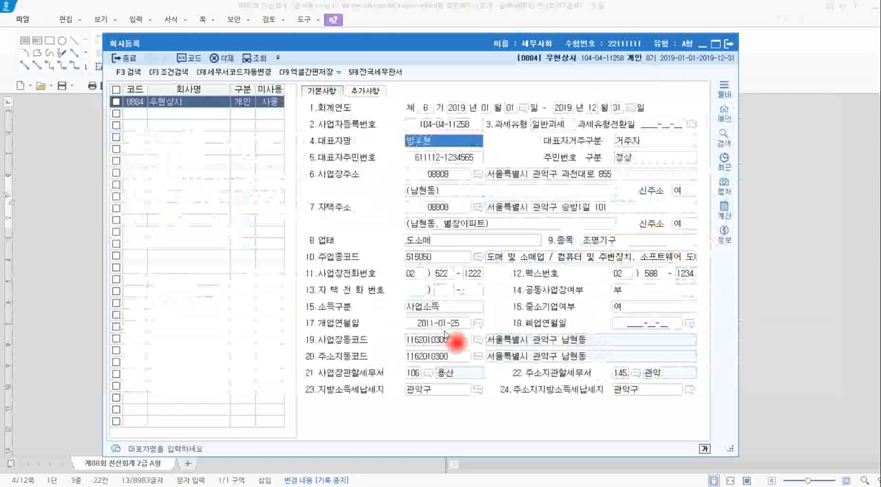
key(alt+Tab)
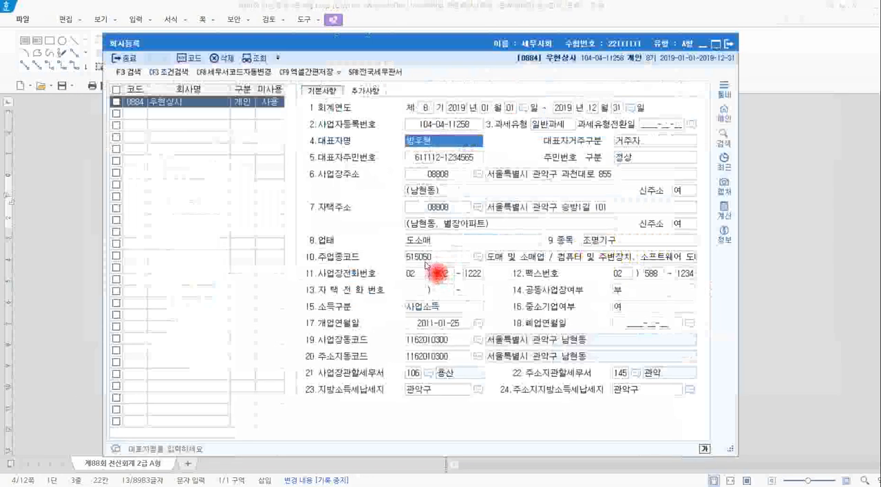
Set the 개업연월일 to 2012-01-25 and review the corrected entry.
click(440, 324)
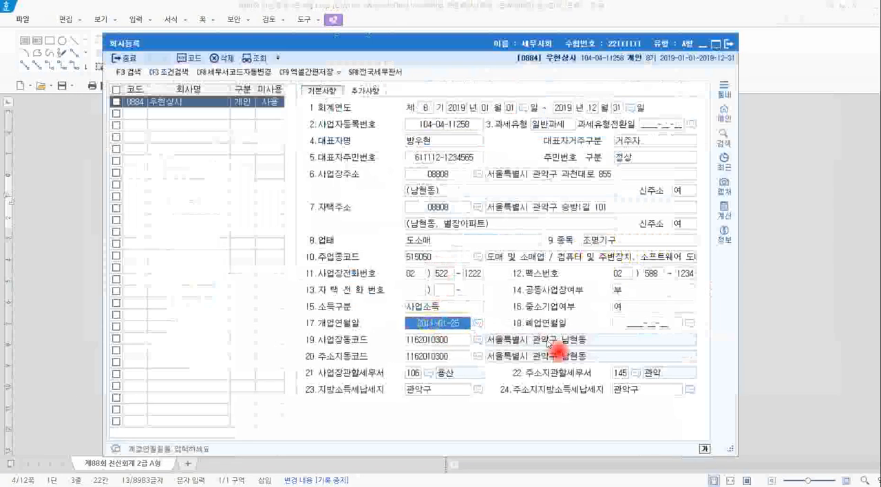
text(2)
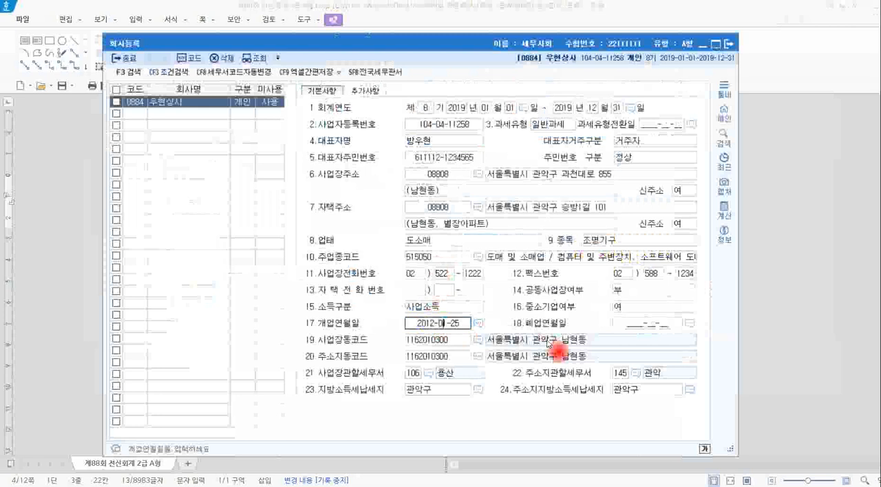
key(Return)
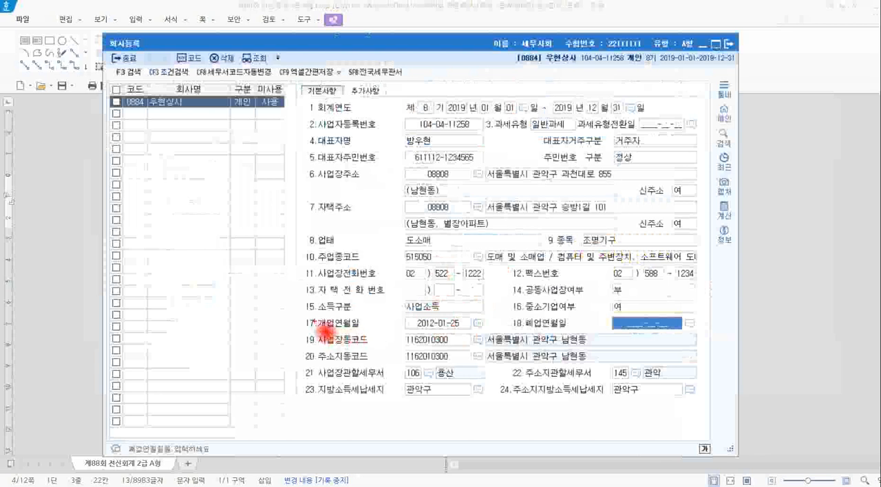
mouse_move(298, 311)
mouse_down()
mouse_move(482, 344)
mouse_move(492, 338)
mouse_up()
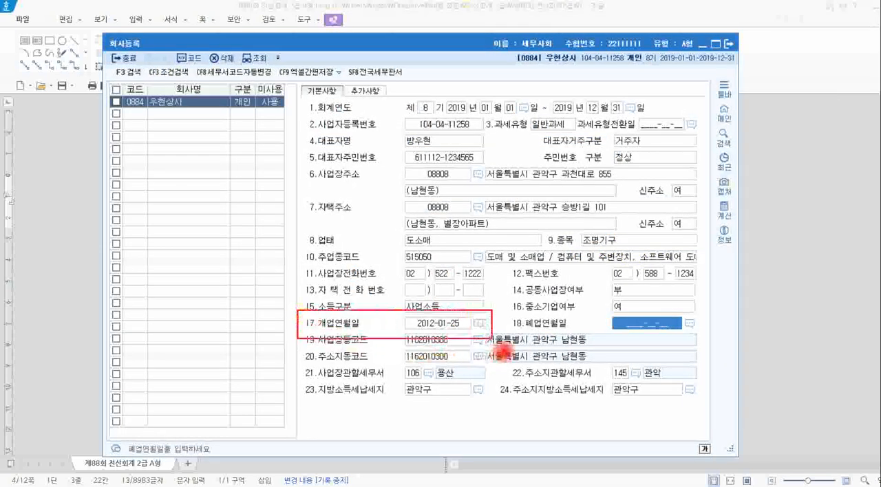
key(Escape)
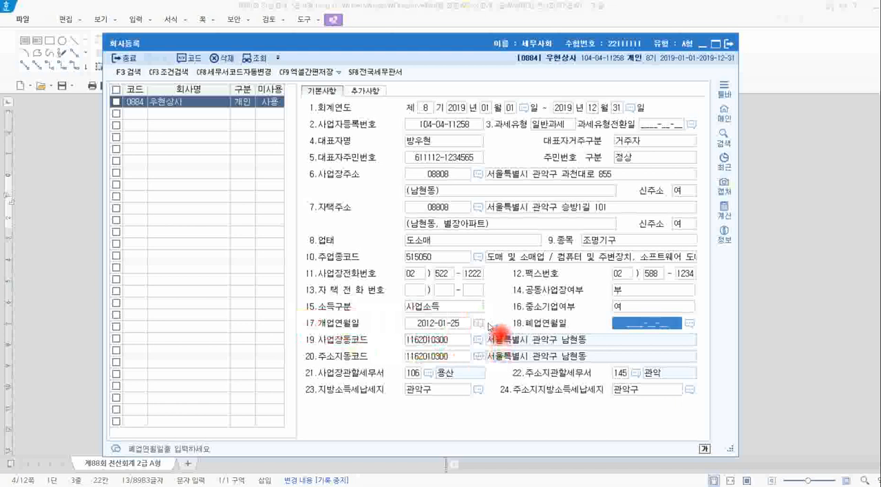
Compare the 사업장소재지 on the certificate in Hangul with 사업장주소 in KcLep, and view its postcode lookup.
key(alt+Tab)
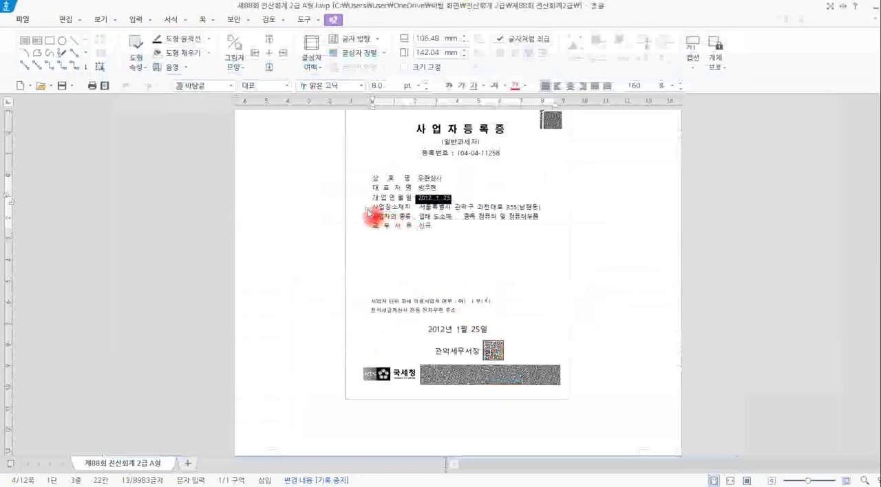
drag(418, 207, 549, 220)
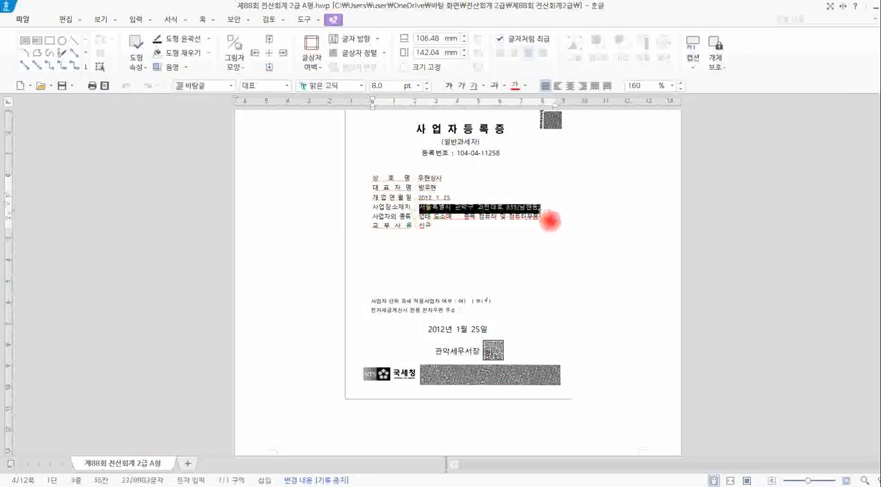
key(alt+Tab)
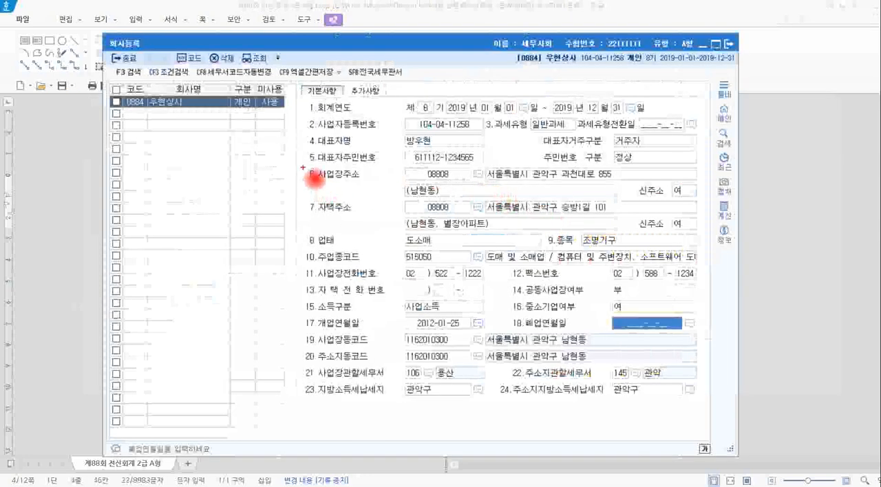
mouse_move(304, 166)
mouse_down()
mouse_move(383, 203)
mouse_move(711, 199)
mouse_up()
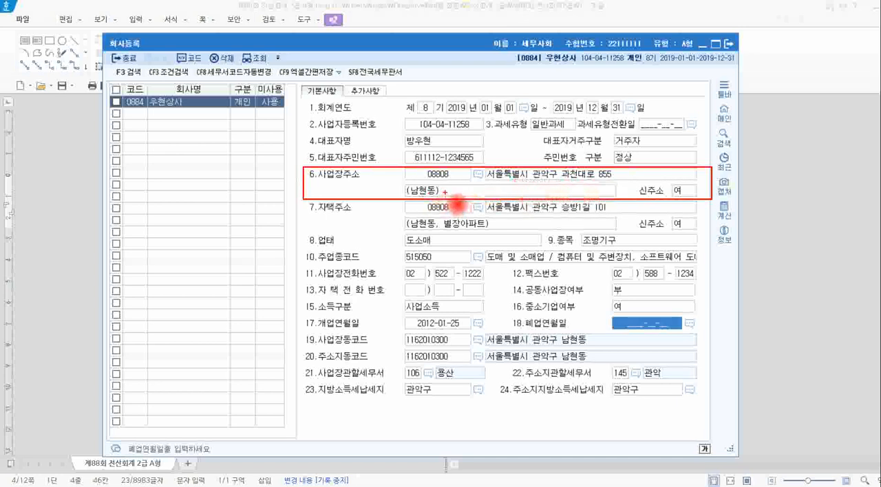
key(Escape)
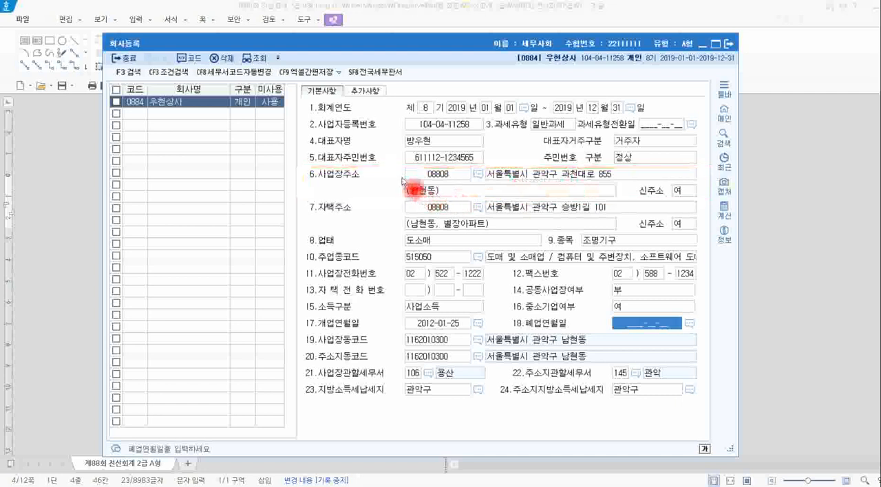
click(477, 175)
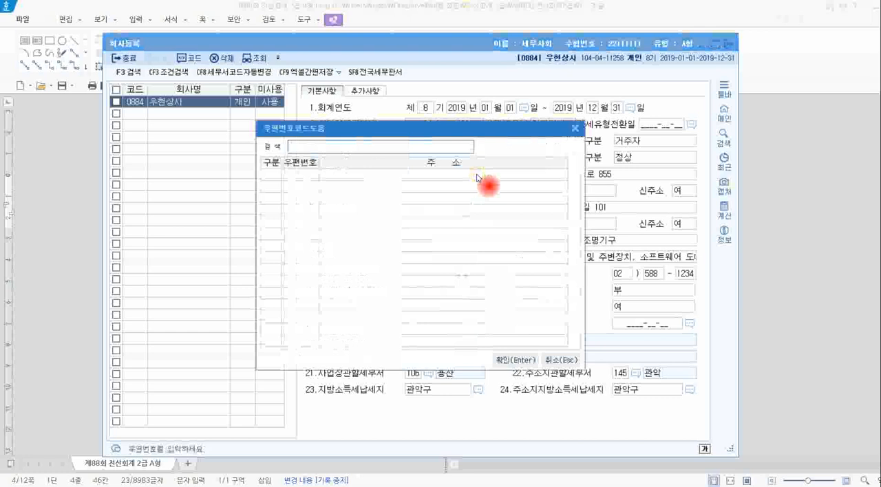
click(575, 129)
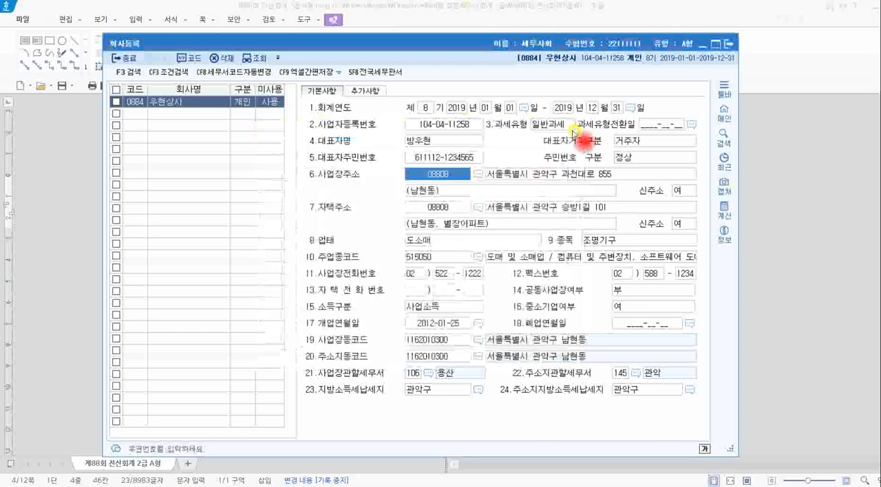
Try overwriting the first line of 사업장주소 with only the city name 인천광역시.
click(556, 177)
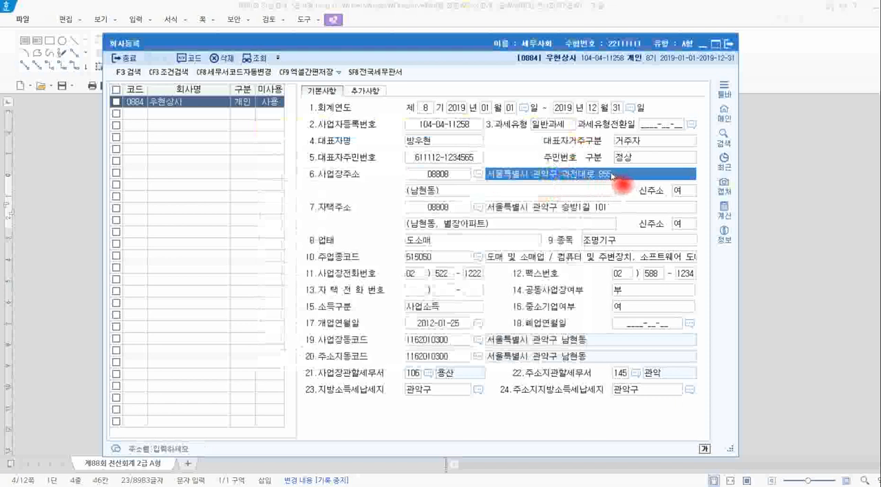
text(인ㅊ)
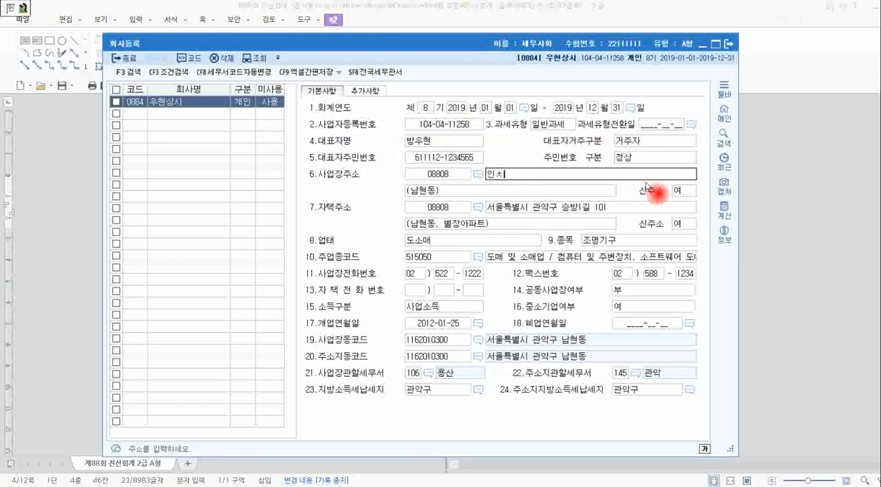
key(Return)
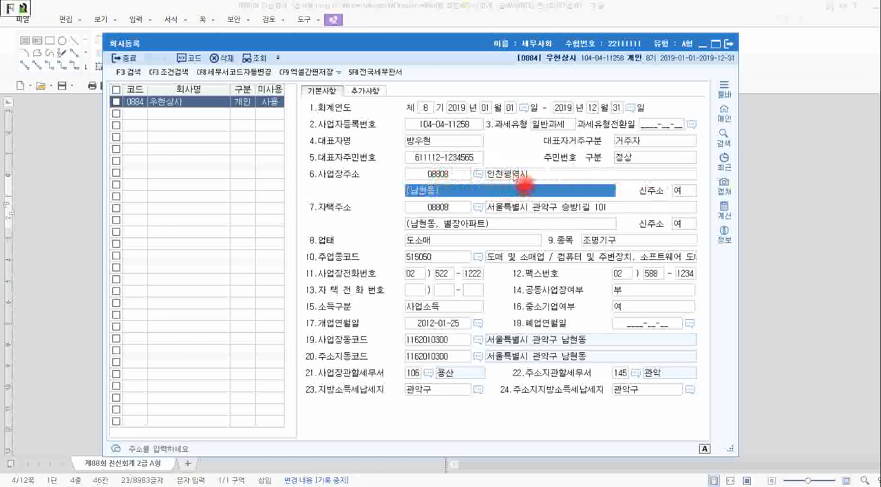
Re-enter the city and street name in the first line of 사업장주소 and check them against the certificate in Hangul.
click(515, 176)
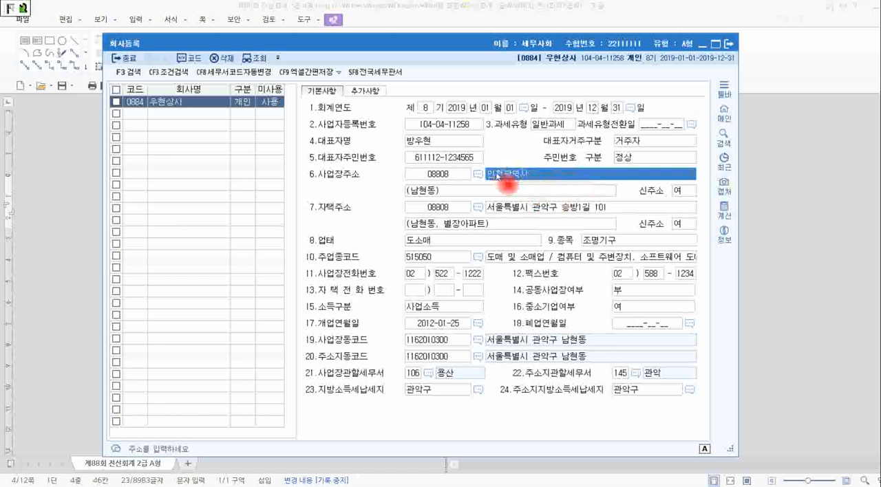
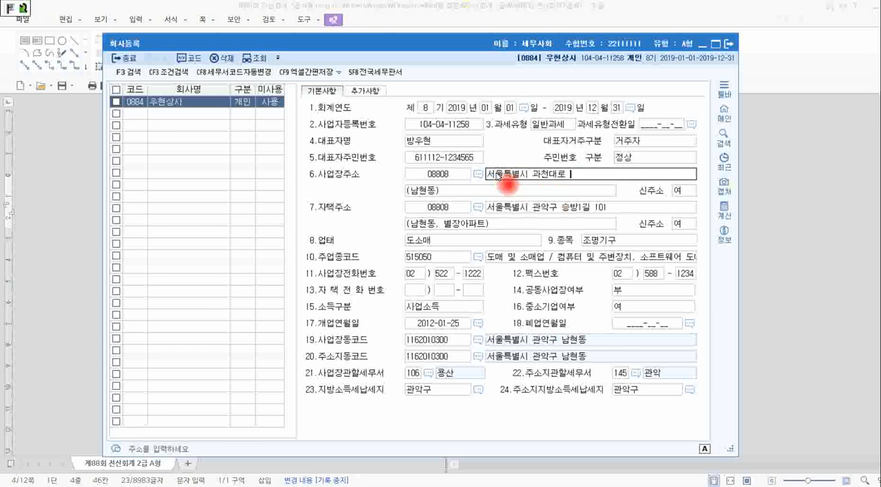
key(Return)
key(alt+Tab)
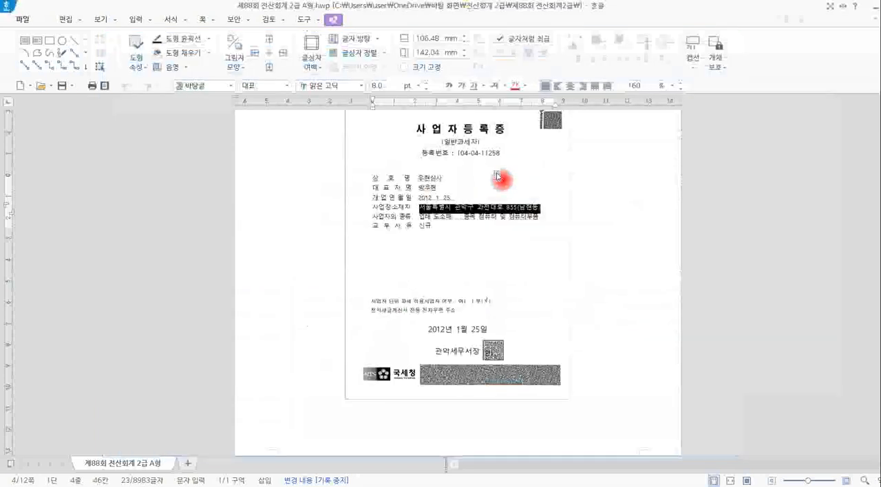
key(alt+Tab)
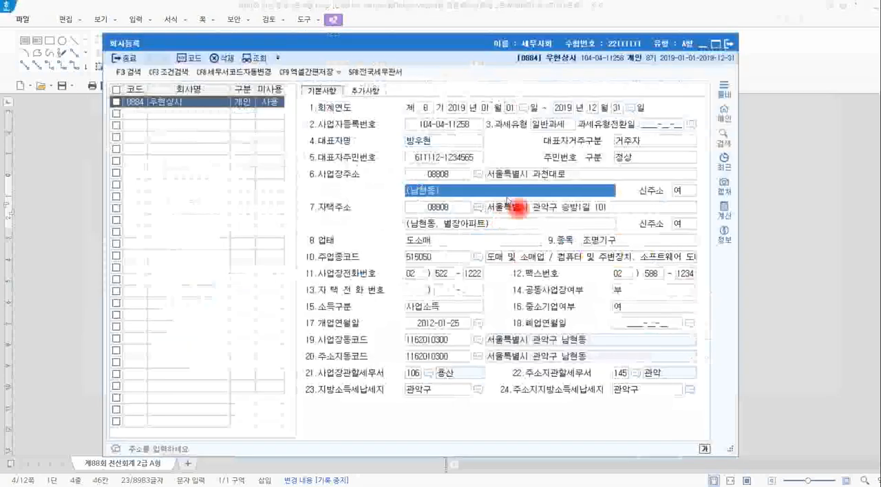
Complete 사업장주소 with the district name before the street and the building number after it, and return to the certificate in Hangul.
click(537, 209)
click(539, 176)
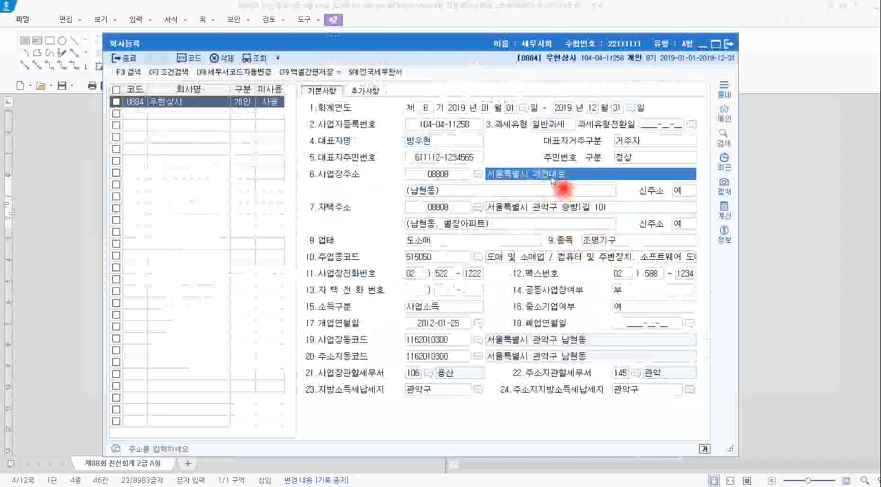
click(553, 181)
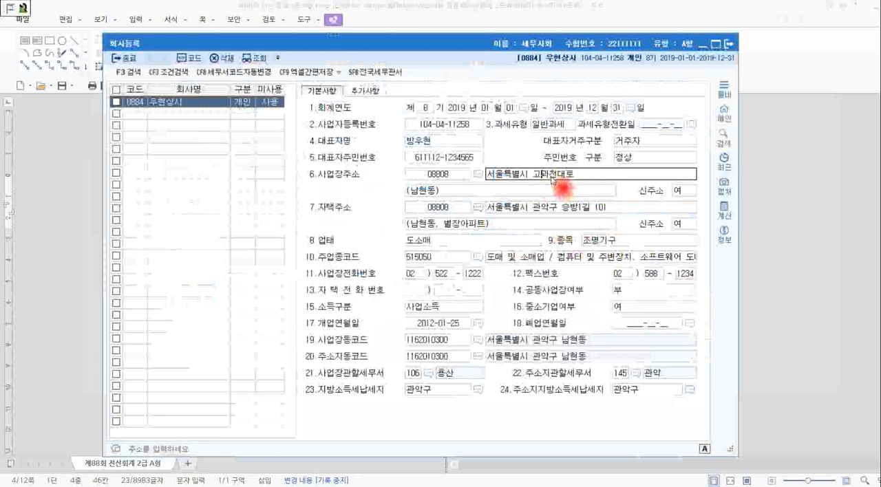
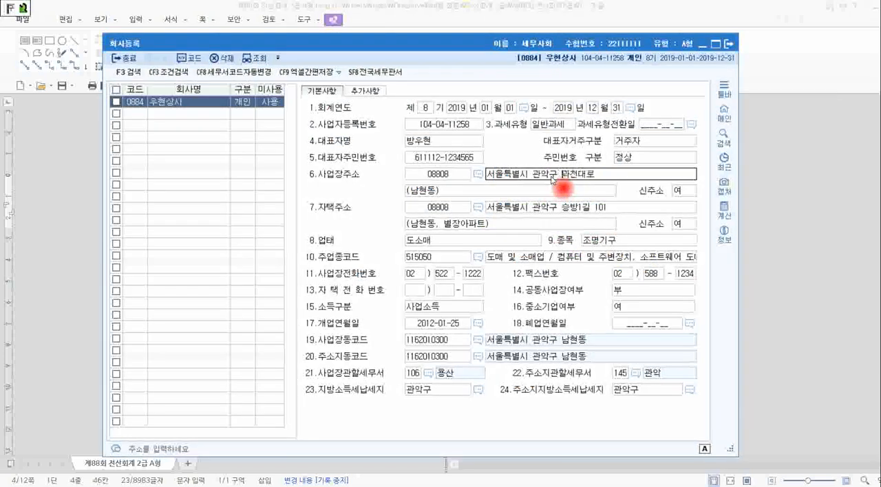
double_click(607, 181)
click(606, 178)
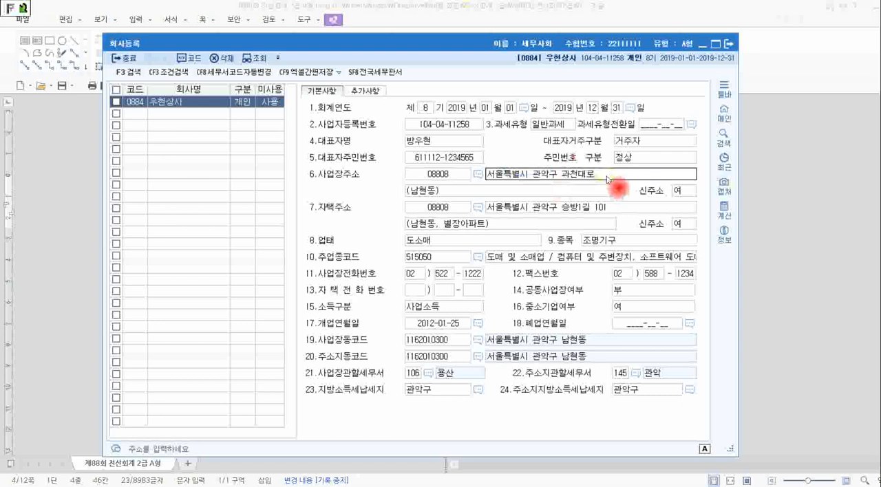
key(Return)
key(alt+Tab)
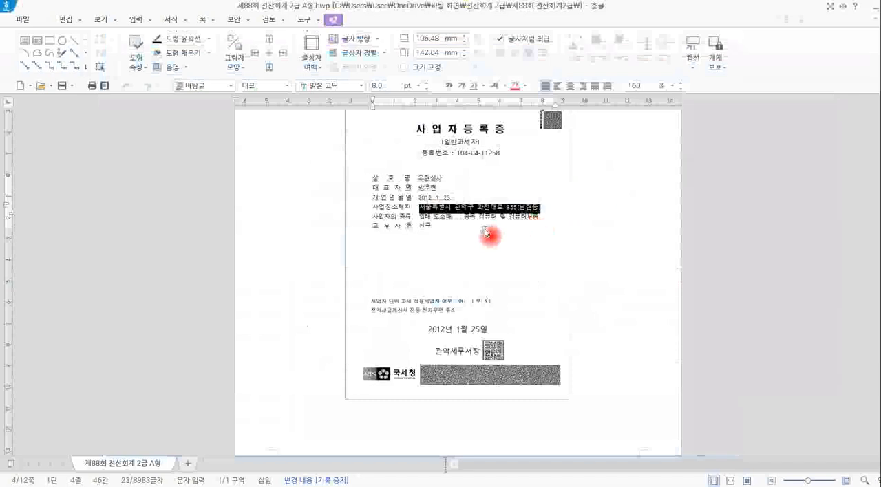
Compare the 업태 and 종목 entries in KcLep's company registration with the 사업자의 종류 line of the certificate in Hangul.
click(448, 230)
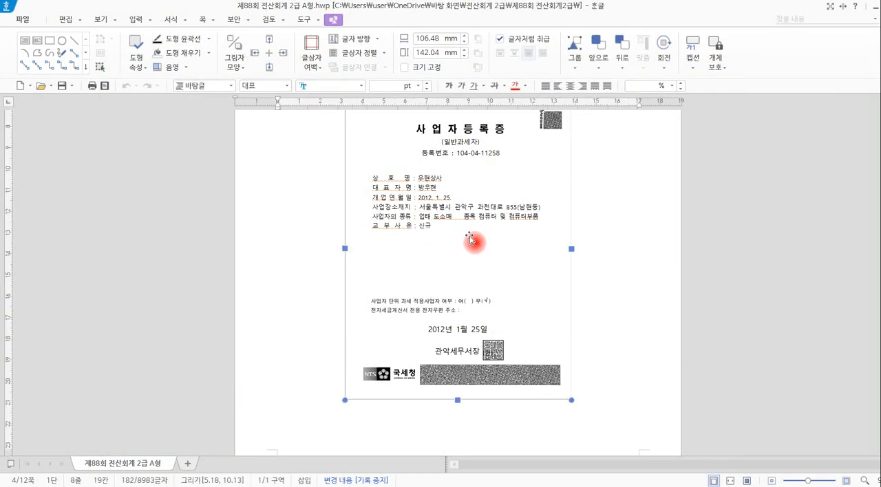
key(alt+Tab)
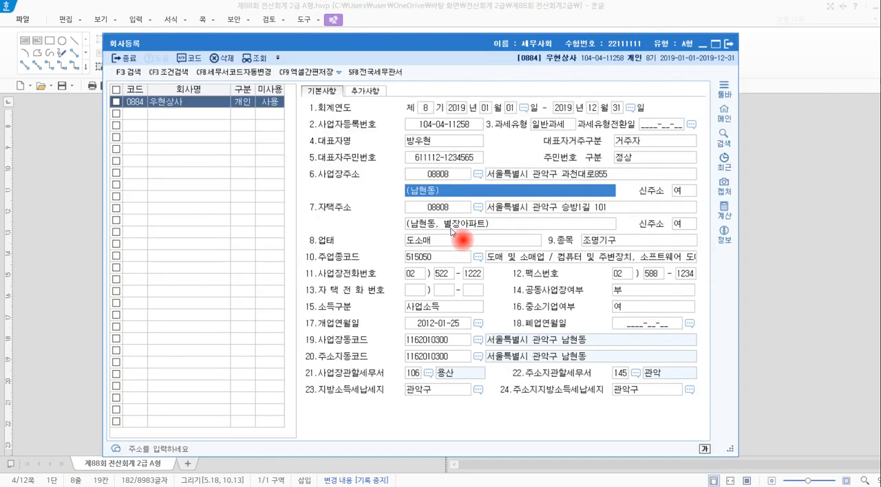
mouse_move(296, 230)
mouse_down()
mouse_move(436, 250)
mouse_move(459, 261)
mouse_up()
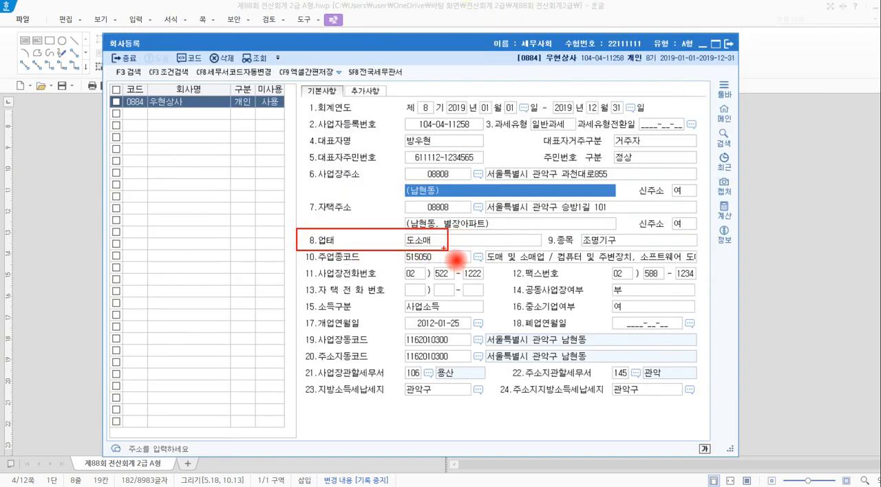
key(Escape)
key(alt+Tab)
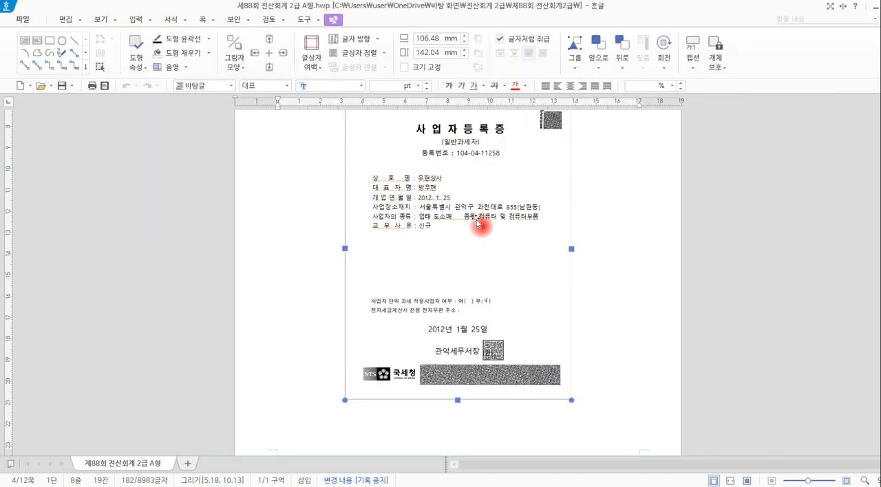
key(alt+Tab)
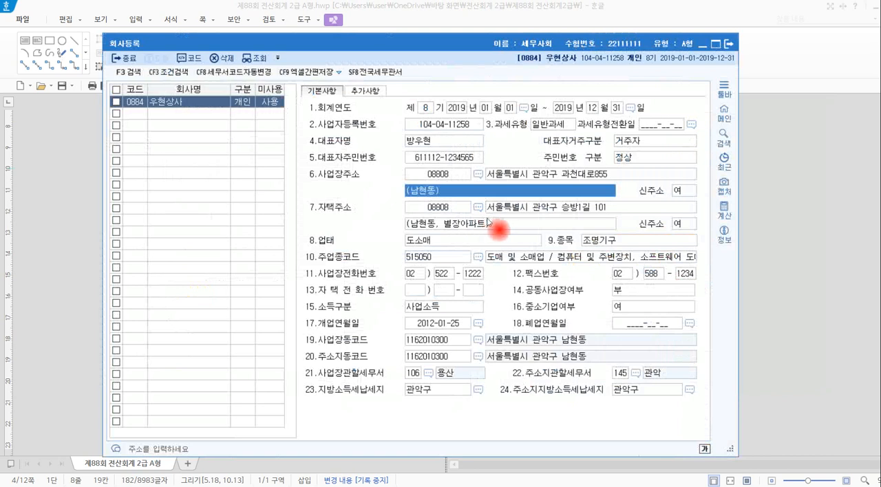
mouse_move(545, 230)
mouse_down()
mouse_move(574, 247)
mouse_move(705, 253)
mouse_up()
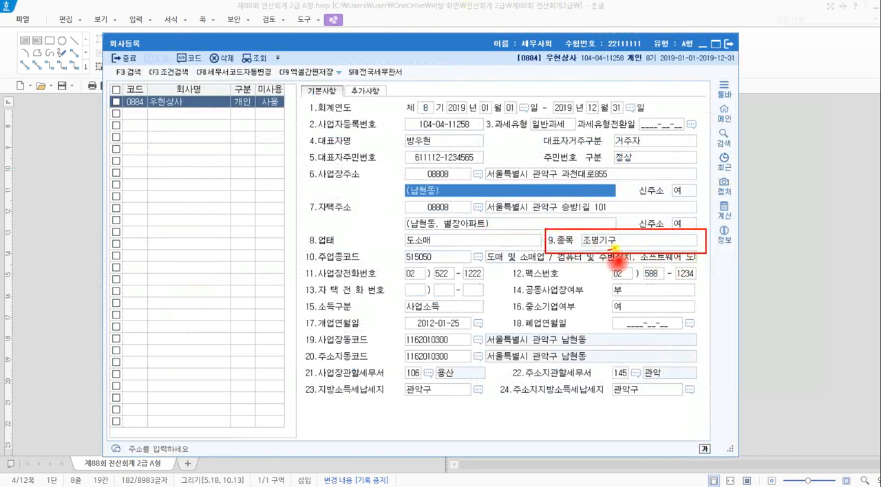
mouse_move(615, 248)
mouse_down()
mouse_move(578, 244)
mouse_move(605, 231)
mouse_move(617, 242)
mouse_up()
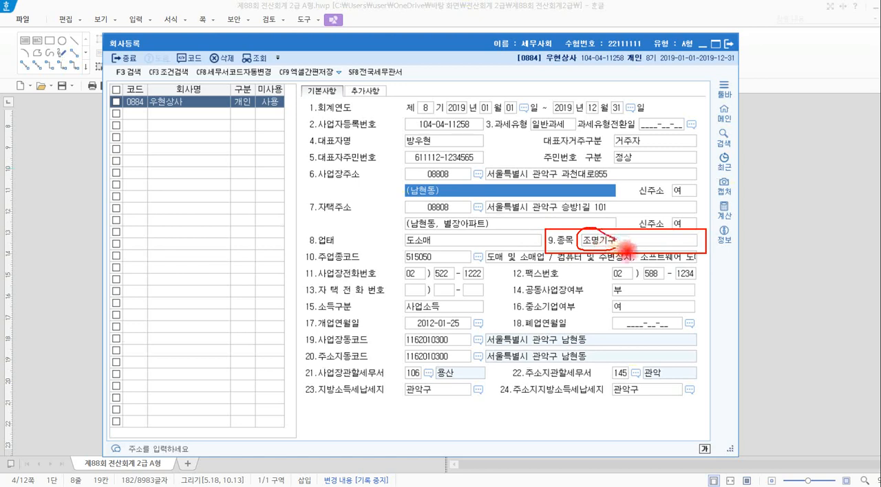
key(Escape)
key(alt+Tab)
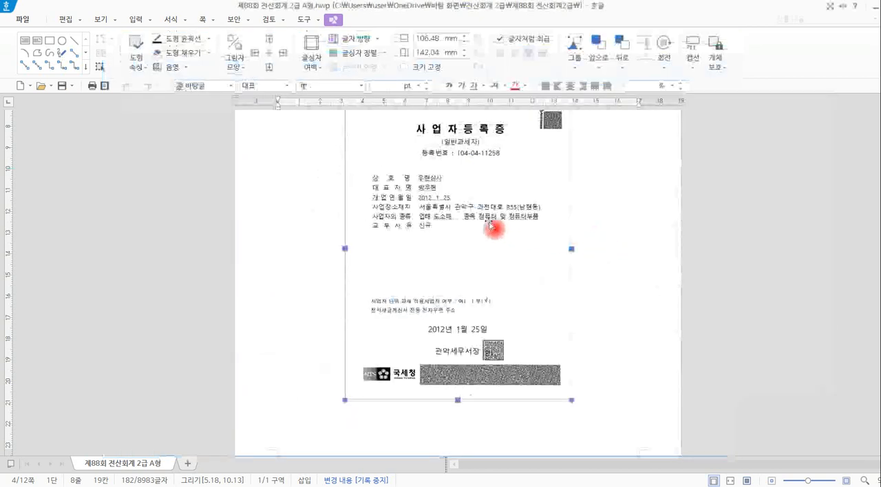
Switch to KcLep and set 종목 to 컴퓨터 및 컴퓨터부품, keeping 주업종코드 at 515050.
key(alt+Tab)
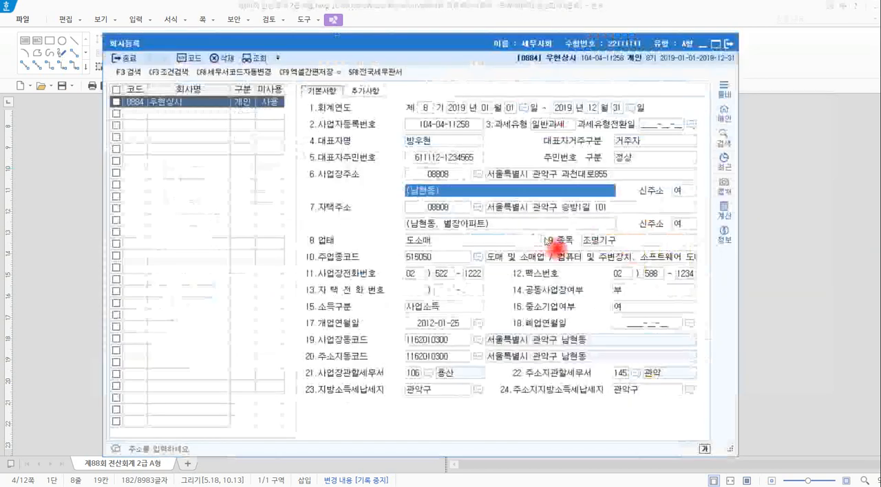
click(654, 242)
text(커)
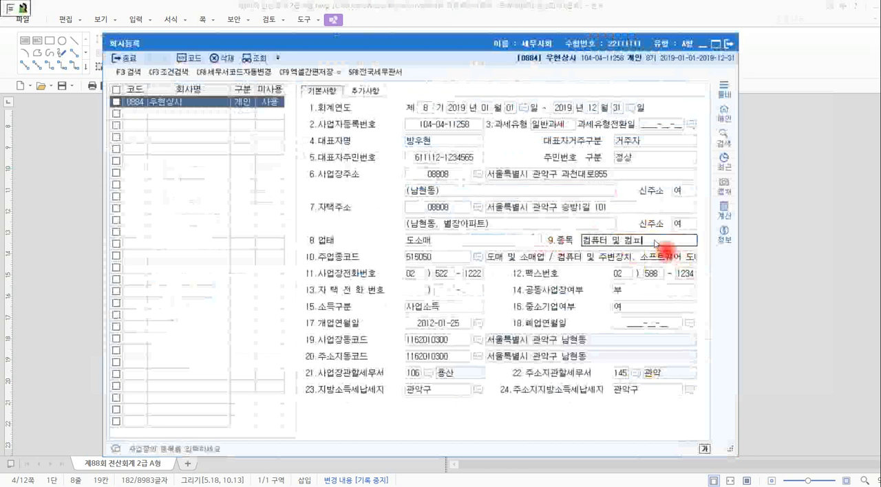
text(퓨터 및 컴퓨터부품)
key(Return)
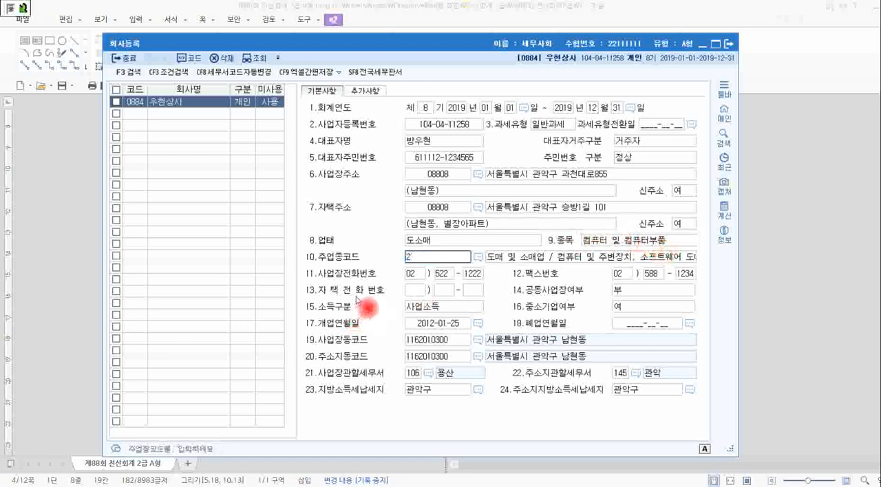
key(Return)
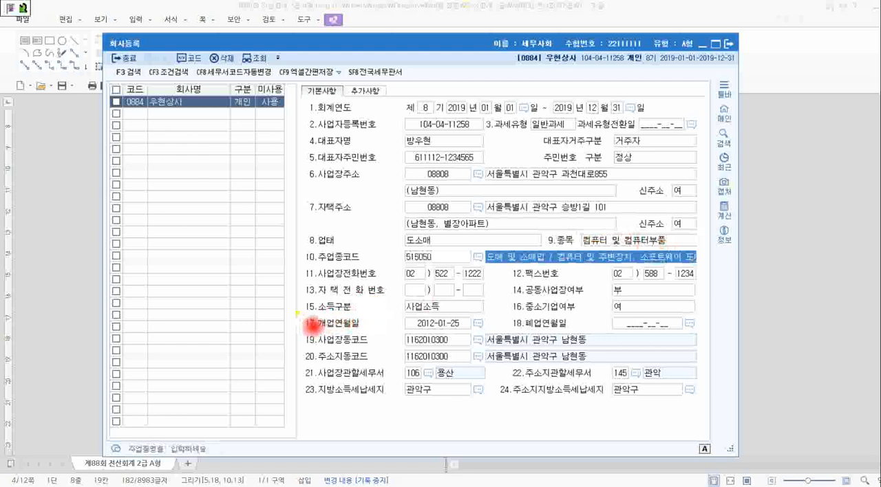
Review the 개업연월일 and 종목 entries in the company registration.
drag(297, 313, 504, 333)
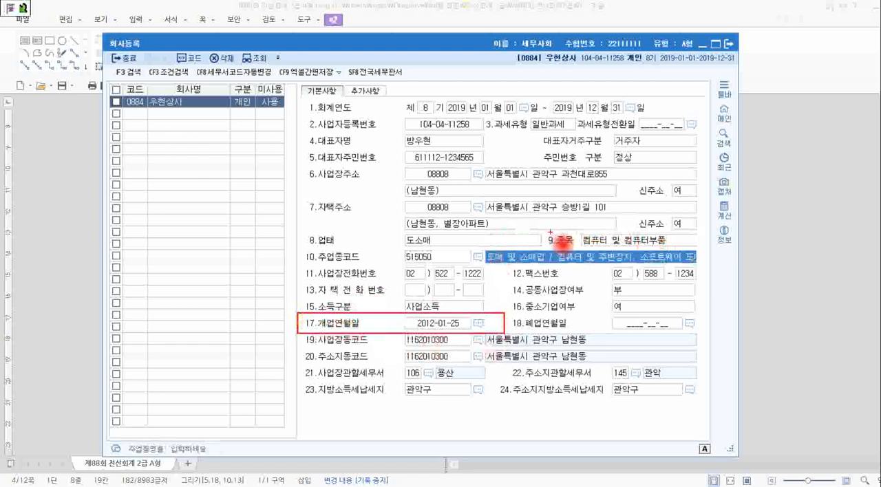
mouse_move(547, 230)
mouse_down()
mouse_move(609, 269)
mouse_move(692, 250)
mouse_up()
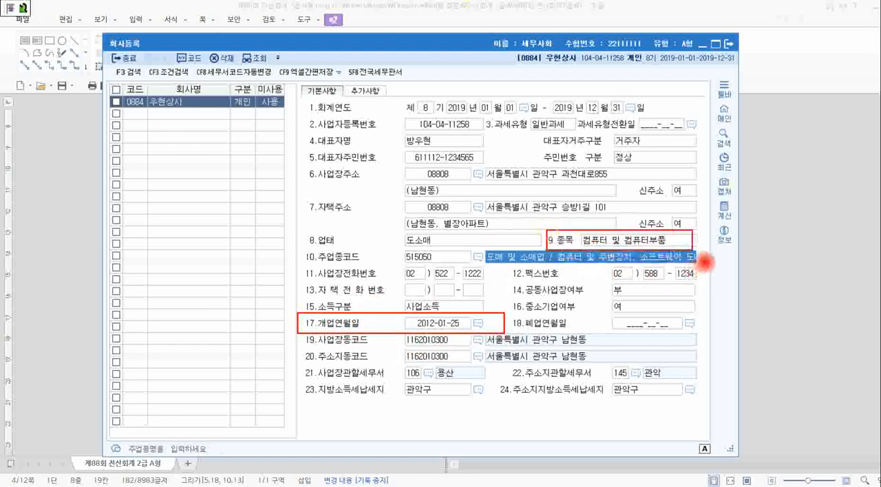
key(Escape)
Compare the issuing tax office on the certificate in Hangul with 사업장관할세무서 in KcLep's company registration.
key(alt+Tab)
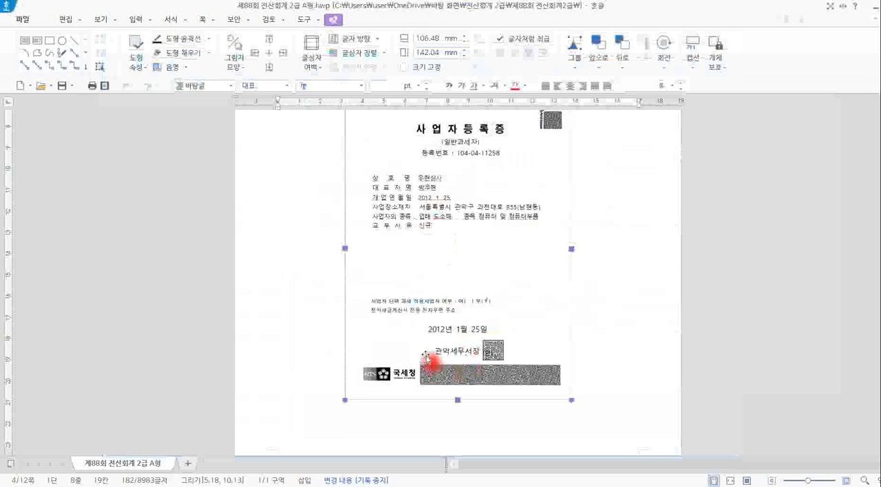
drag(423, 336, 509, 362)
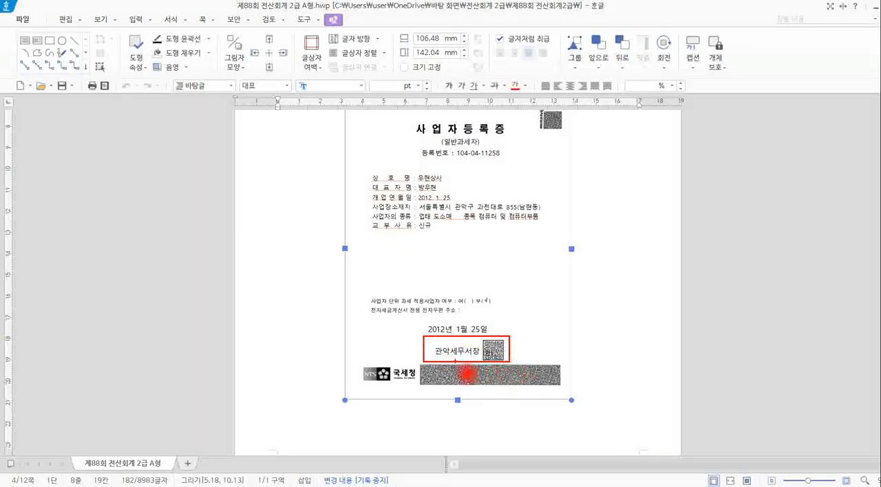
mouse_move(455, 360)
mouse_down()
mouse_move(428, 348)
mouse_move(478, 334)
mouse_move(494, 365)
mouse_up()
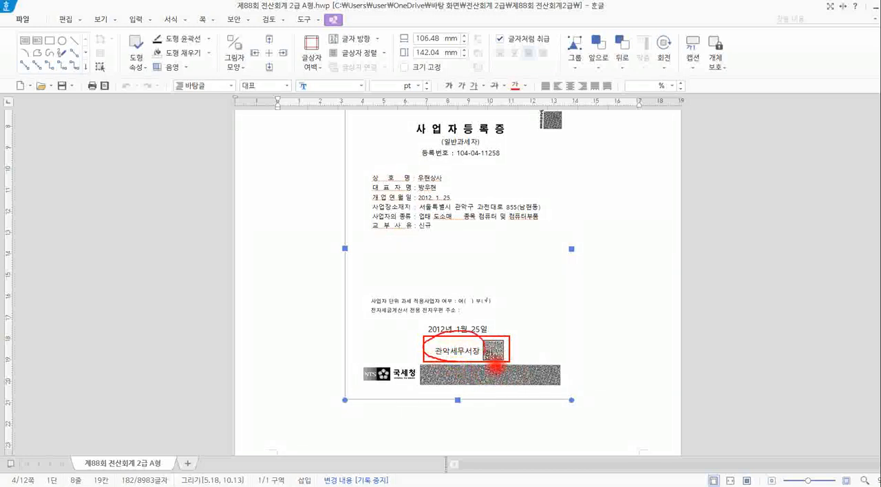
key(alt+Tab)
key(alt+Tab)
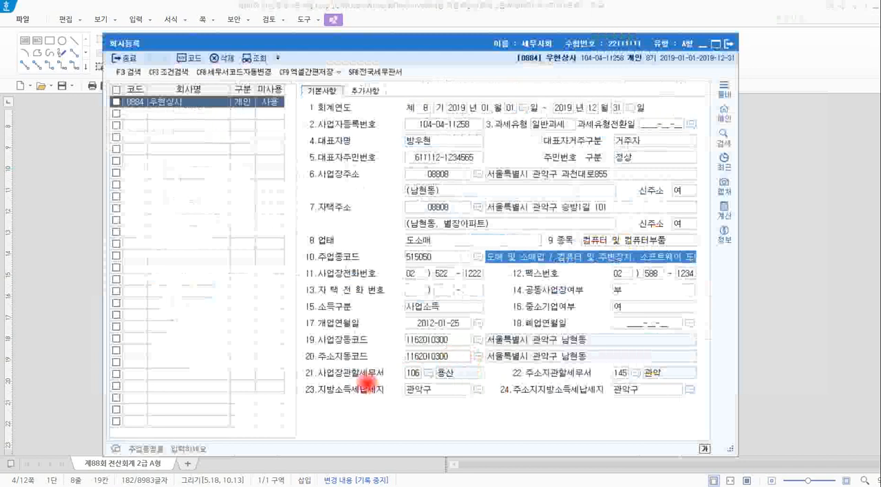
mouse_move(298, 358)
mouse_down()
mouse_move(298, 366)
mouse_move(501, 397)
mouse_up()
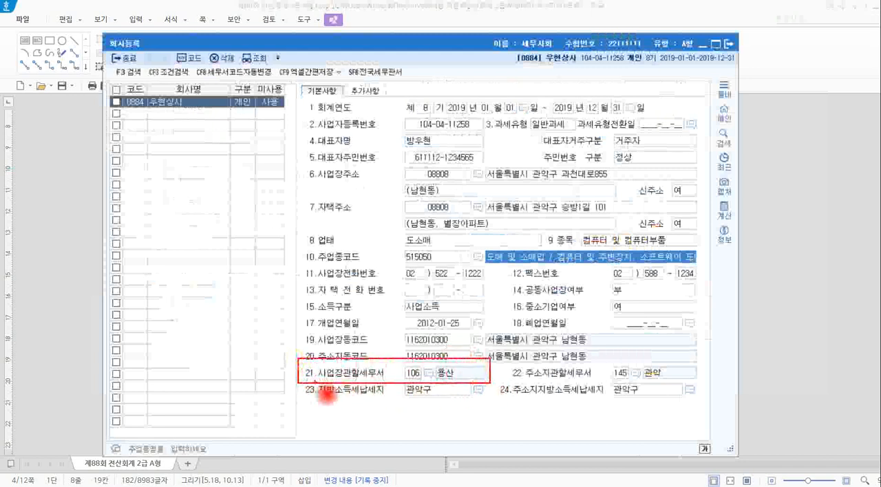
mouse_move(313, 379)
mouse_down()
mouse_move(303, 380)
mouse_move(312, 364)
mouse_move(317, 378)
mouse_up()
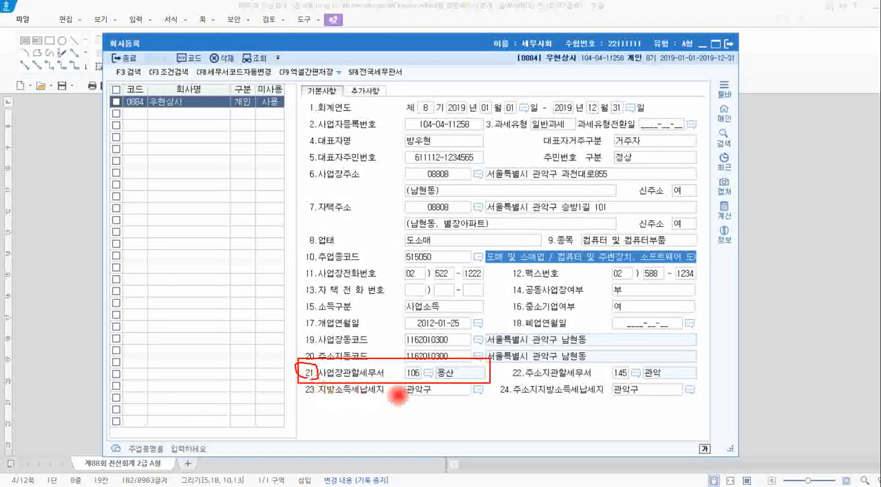
drag(443, 387, 464, 377)
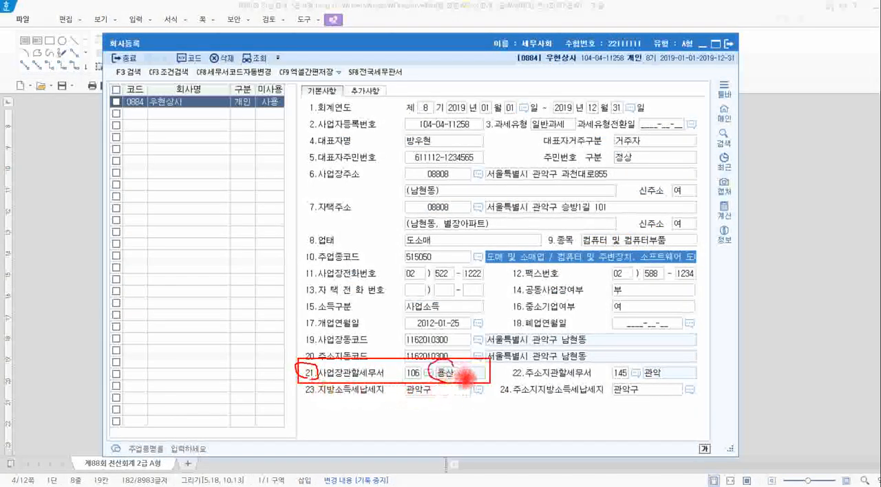
key(Escape)
key(alt+Tab)
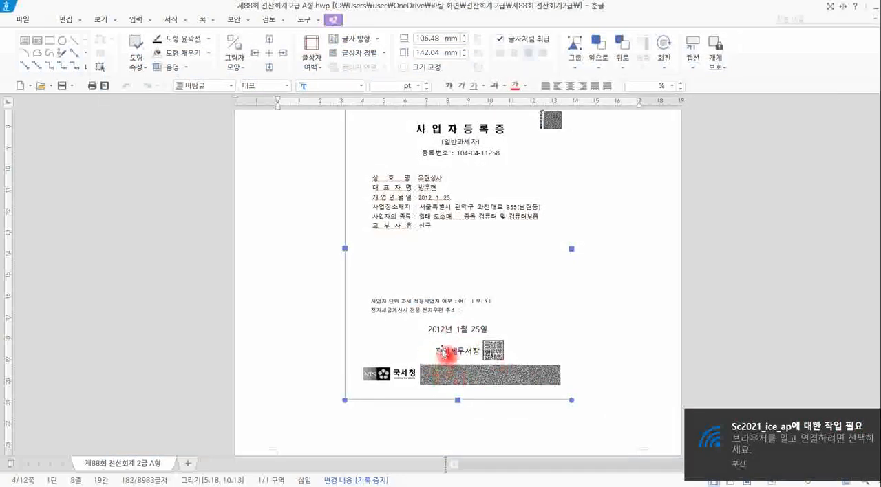
Switch to KcLep, search the tax office lookup for 관악, and set 사업장관할세무서 to 145 관악.
key(alt+Tab)
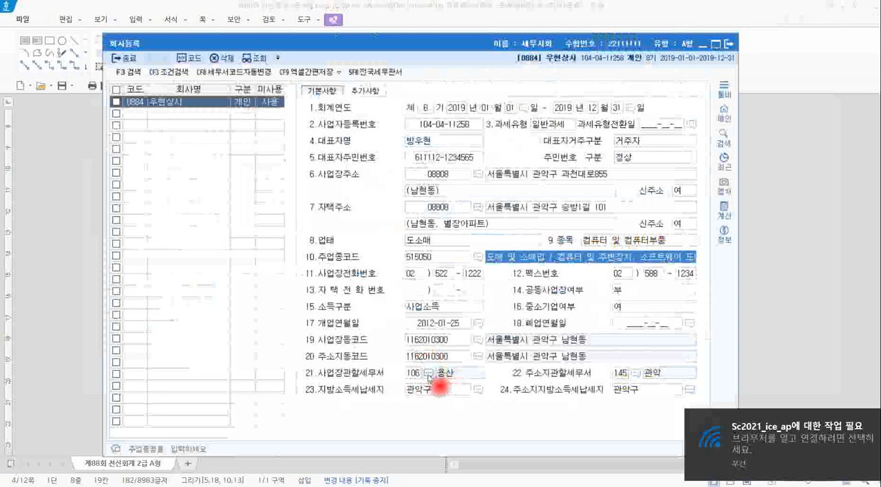
click(427, 376)
click(428, 376)
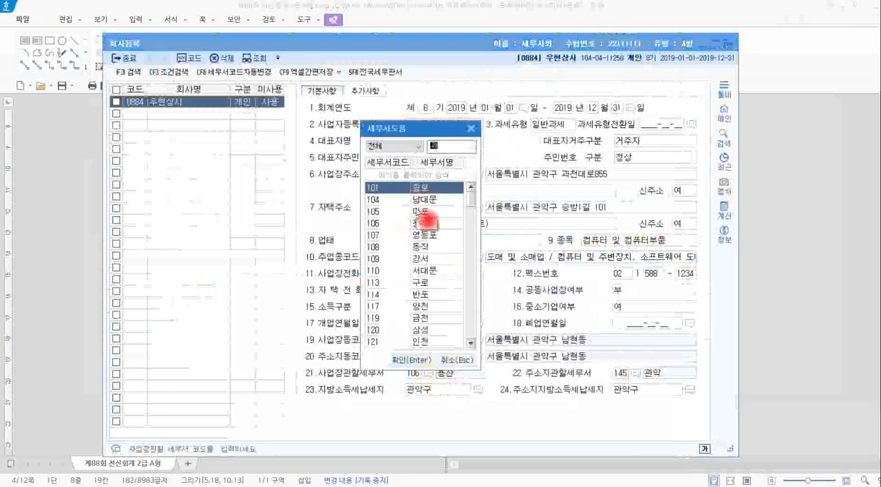
text(관악)
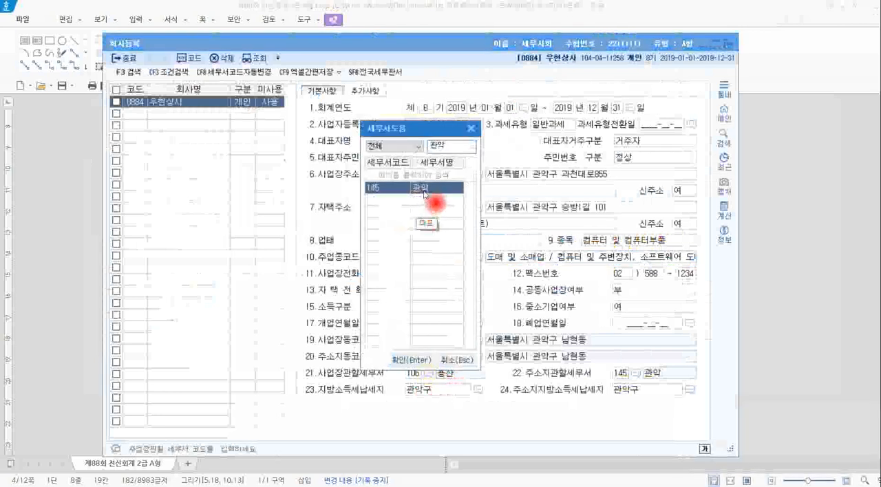
click(406, 361)
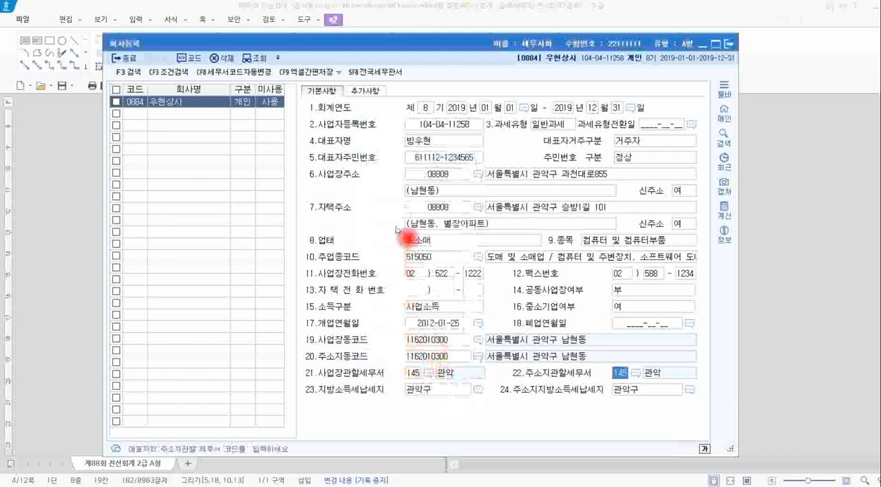
Check the certificate in Hangul once more, and close the 회사등록 window in KcLep.
key(alt+Tab)
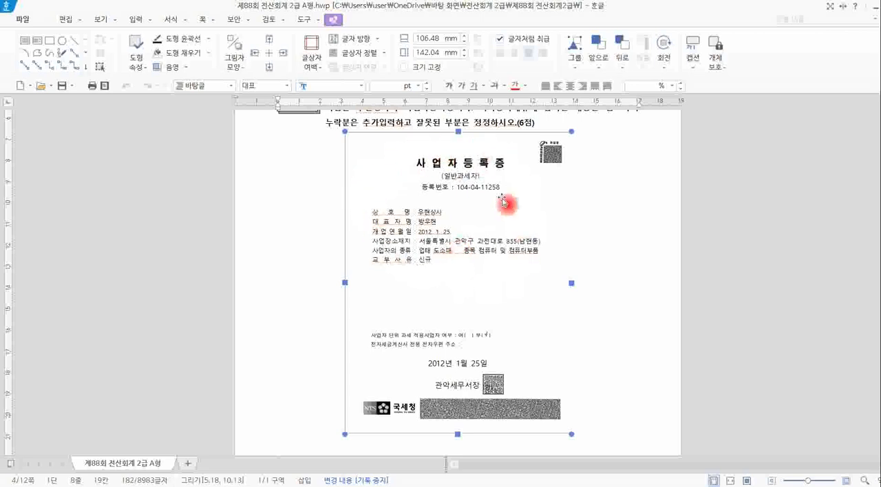
key(alt+Tab)
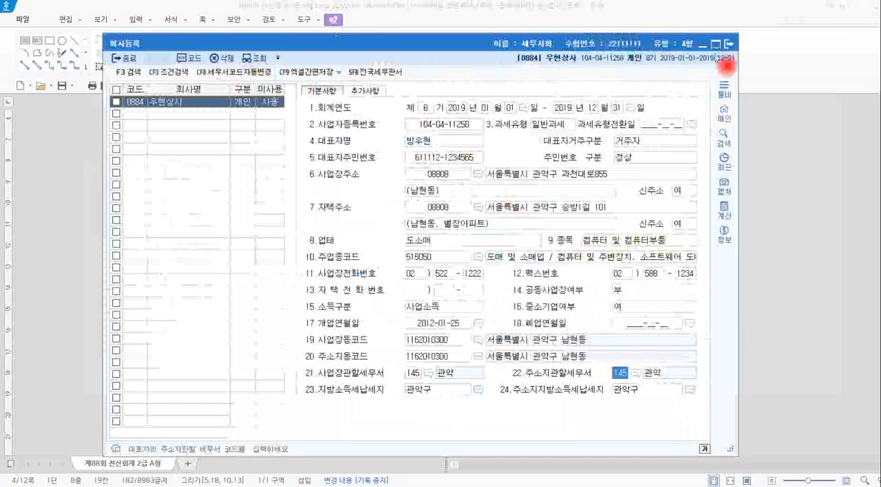
click(727, 45)
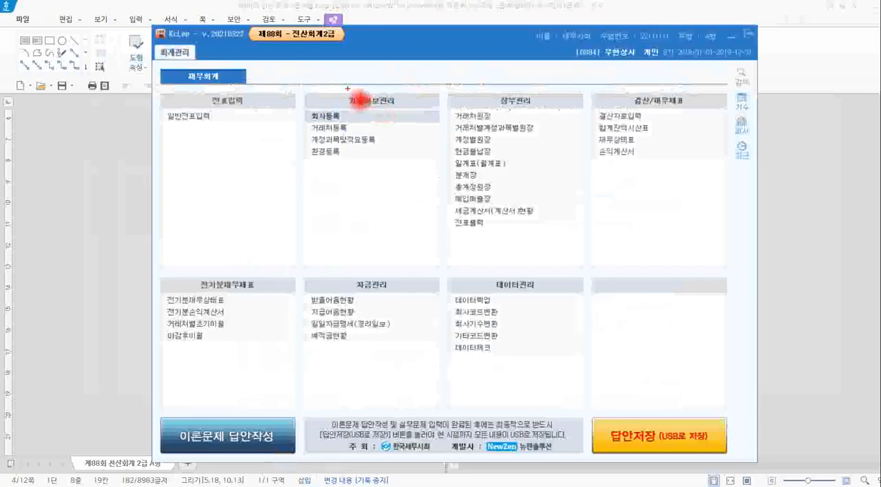
Locate 회사등록 under 기초정보관리 and open it again.
drag(311, 108, 348, 125)
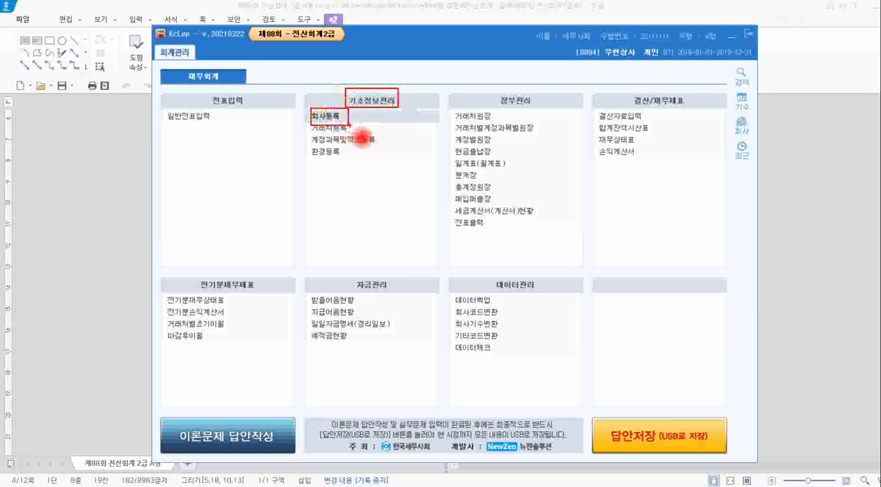
key(Escape)
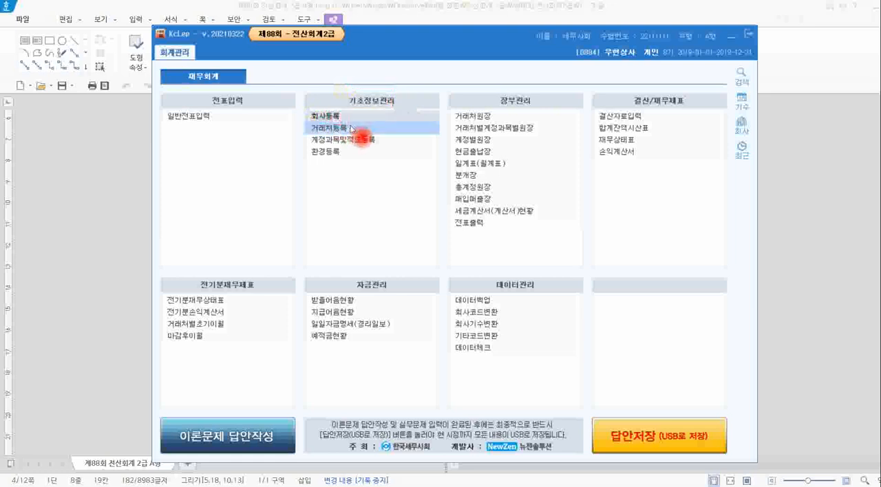
click(350, 121)
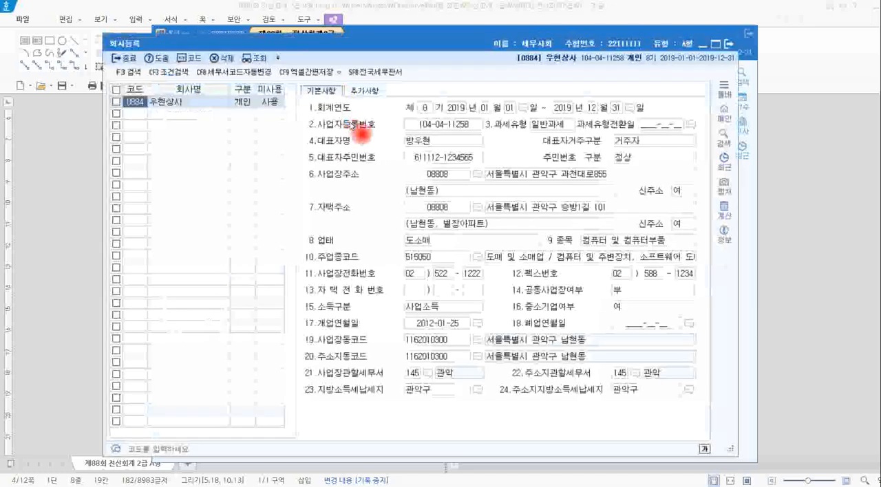
Review the 회사등록 fields from 사업자등록번호 through 업태, 종목, 개업연월일 and 사업장관할세무서, and close the window.
mouse_move(308, 86)
mouse_down()
mouse_move(615, 415)
mouse_move(712, 456)
mouse_move(697, 448)
mouse_up()
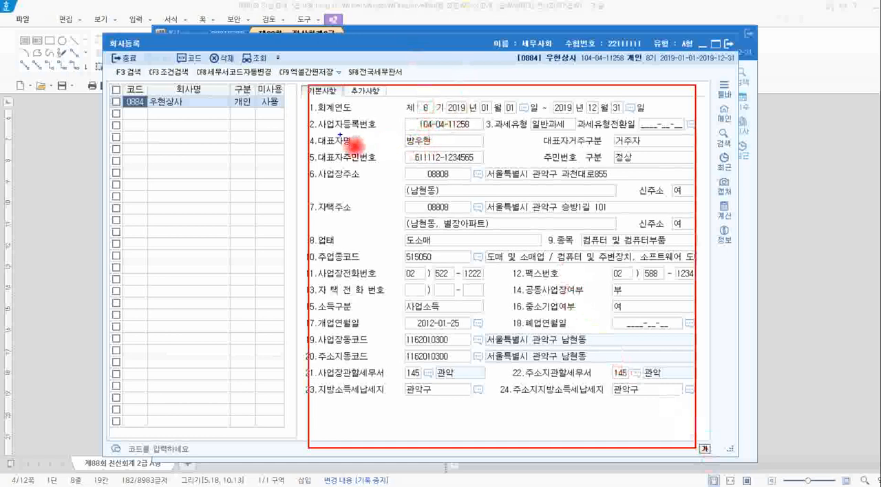
drag(323, 132, 307, 120)
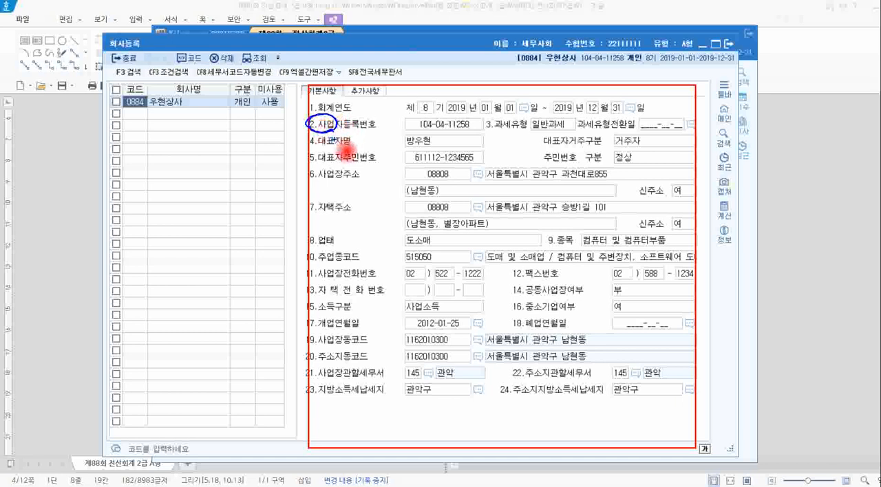
mouse_move(319, 146)
mouse_down()
mouse_move(337, 145)
mouse_move(316, 133)
mouse_move(341, 137)
mouse_move(315, 145)
mouse_up()
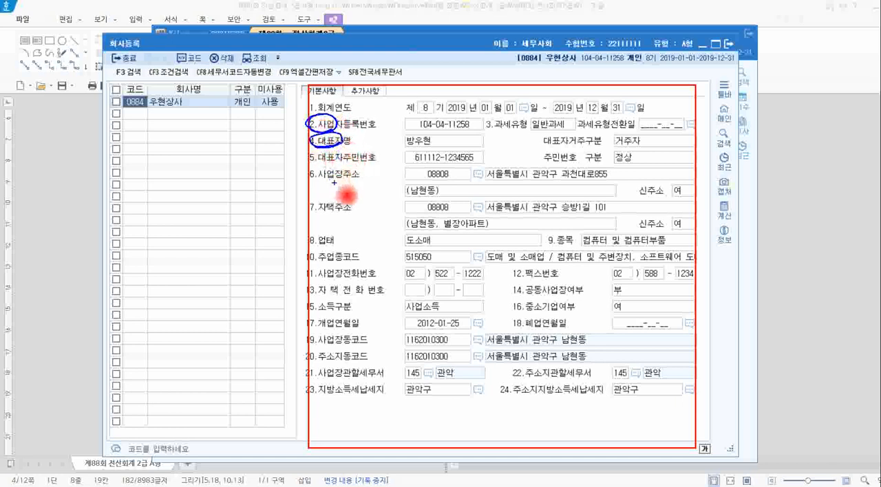
mouse_move(337, 176)
mouse_down()
mouse_move(311, 169)
mouse_move(323, 187)
mouse_up()
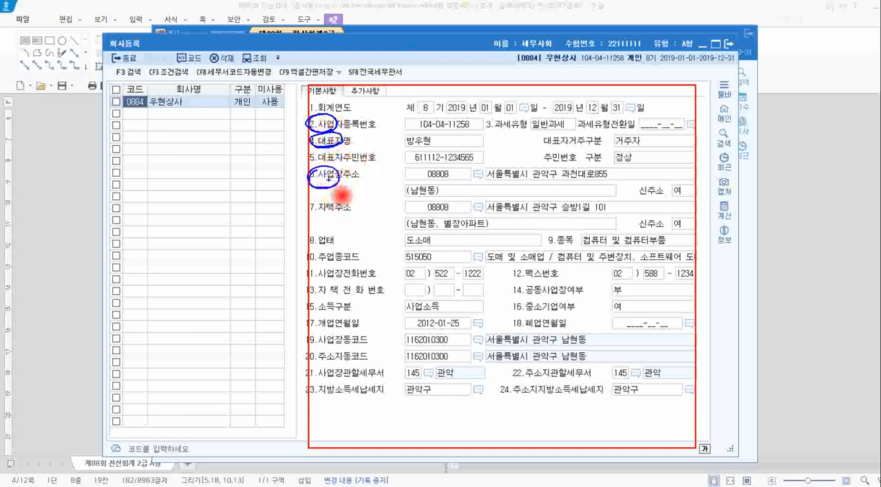
drag(337, 250, 344, 252)
mouse_move(568, 231)
mouse_down()
mouse_move(544, 242)
mouse_move(571, 233)
mouse_up()
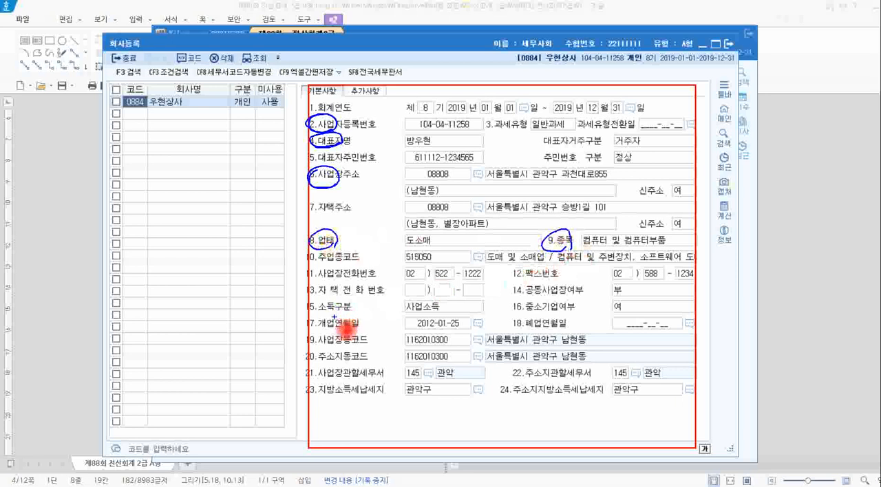
drag(336, 318, 341, 331)
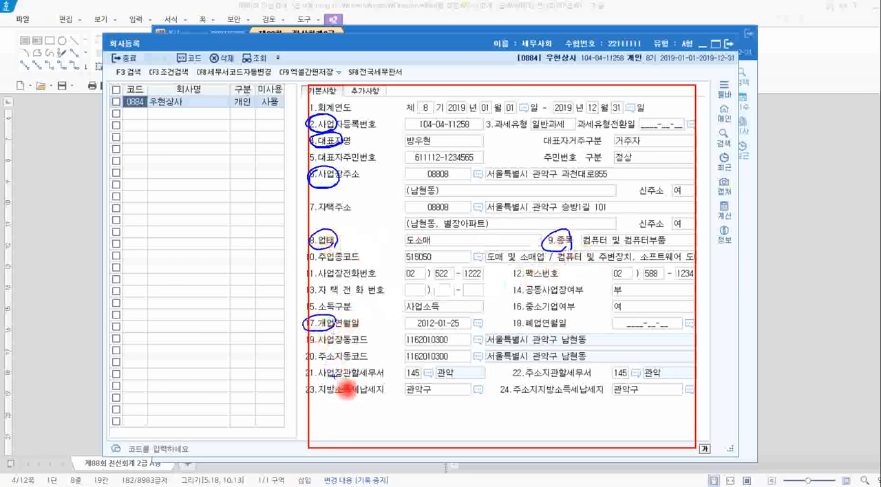
drag(311, 382, 353, 377)
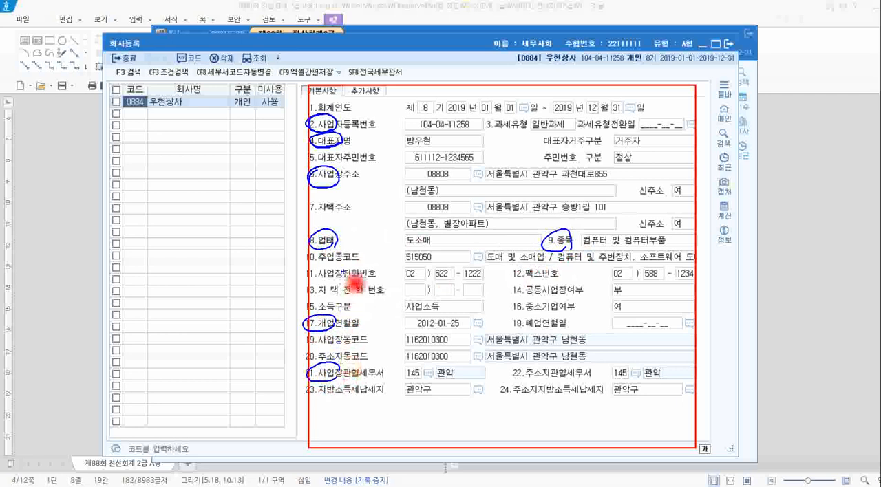
mouse_move(306, 127)
mouse_down()
mouse_move(284, 232)
mouse_move(306, 373)
mouse_up()
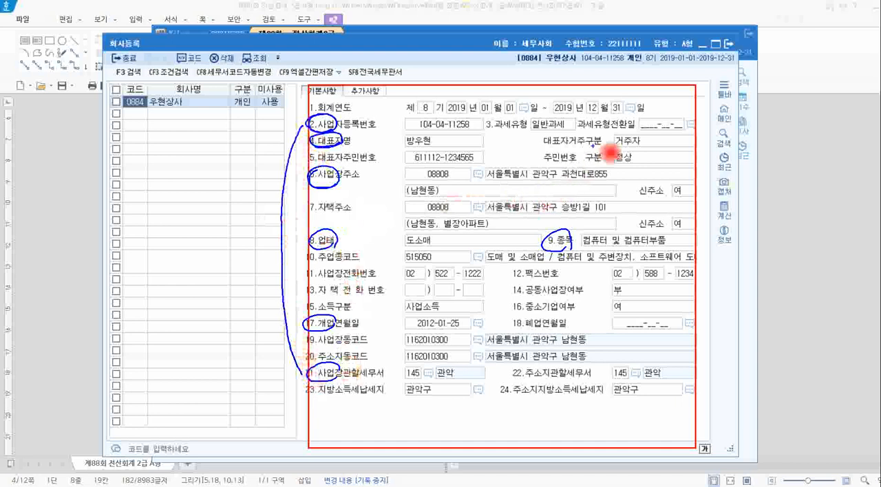
key(Escape)
click(728, 43)
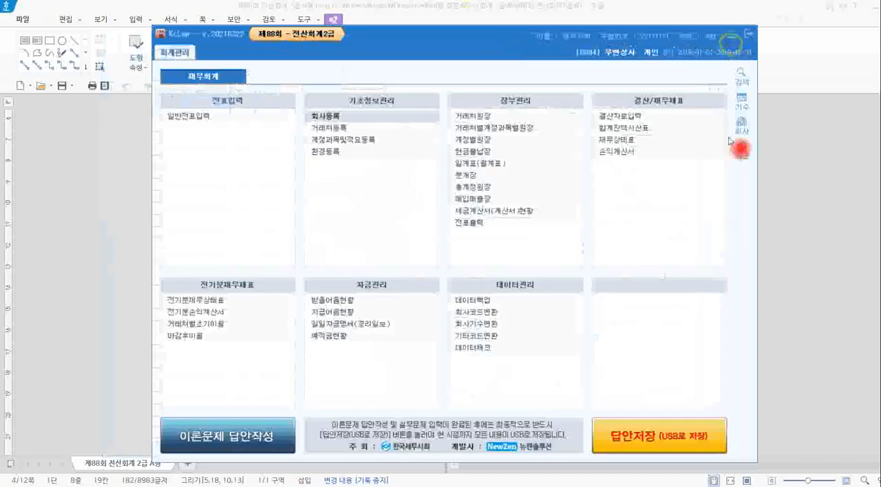
Bring up 문제2 in Hangul and locate the matching 전기분손익계산서 entry under 전기분재무제표 in KcLep.
click(791, 265)
scroll(635, 261, down, 12)
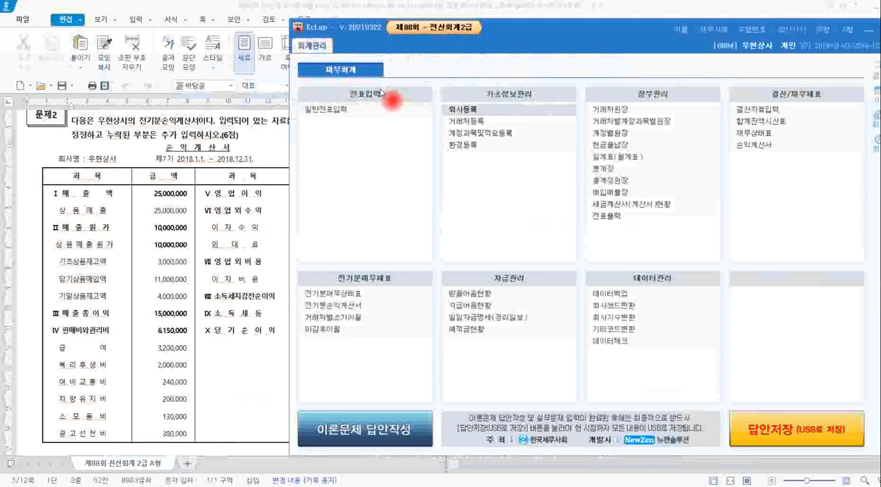
drag(328, 263, 397, 286)
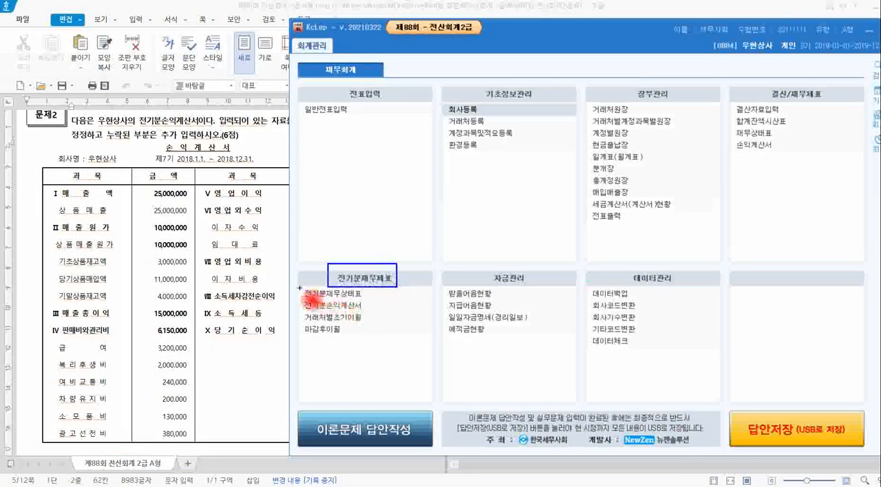
drag(298, 287, 368, 315)
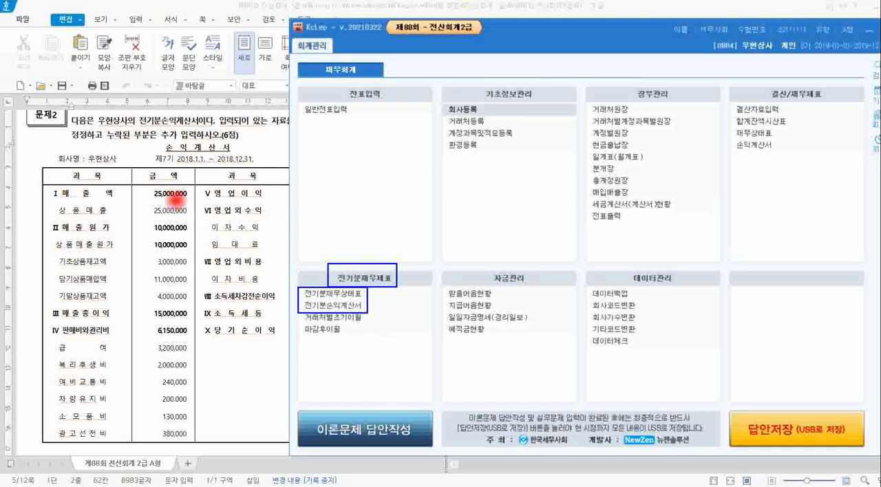
drag(132, 115, 202, 131)
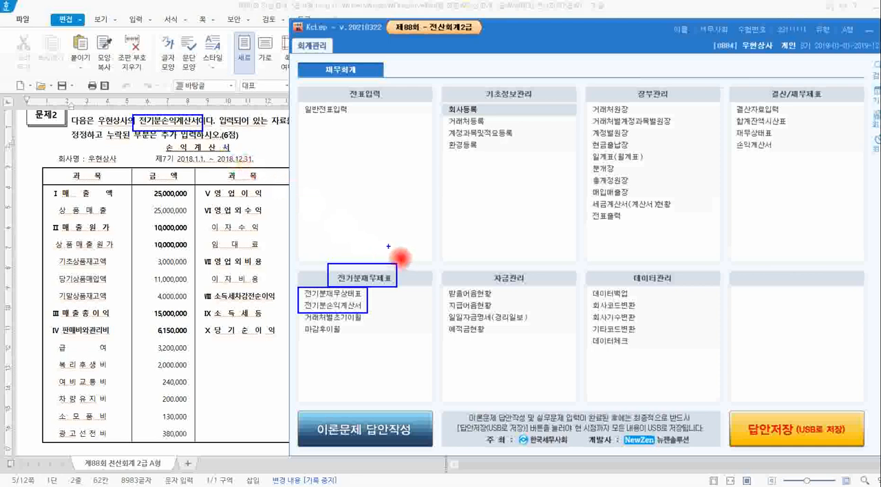
Read the 문제2 instructions in Hangul, and open 전기분손익계산서 in KcLep with its window placed beside the problem's statement.
click(249, 150)
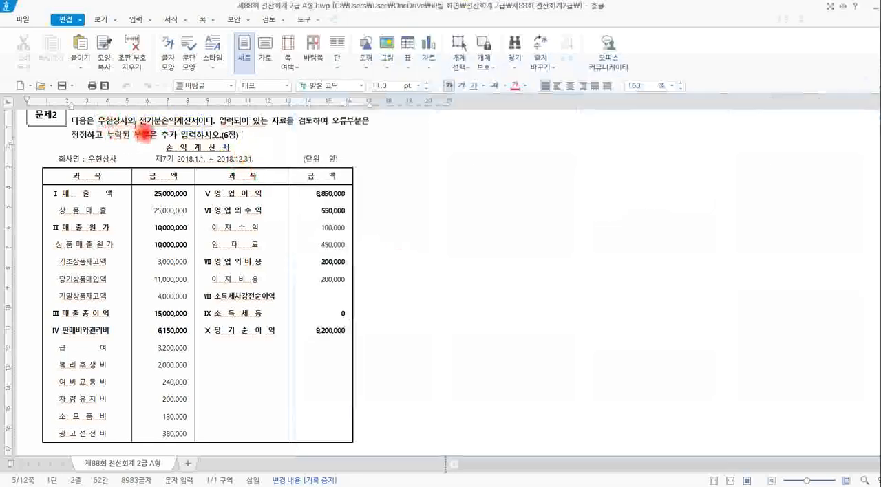
drag(140, 124, 201, 134)
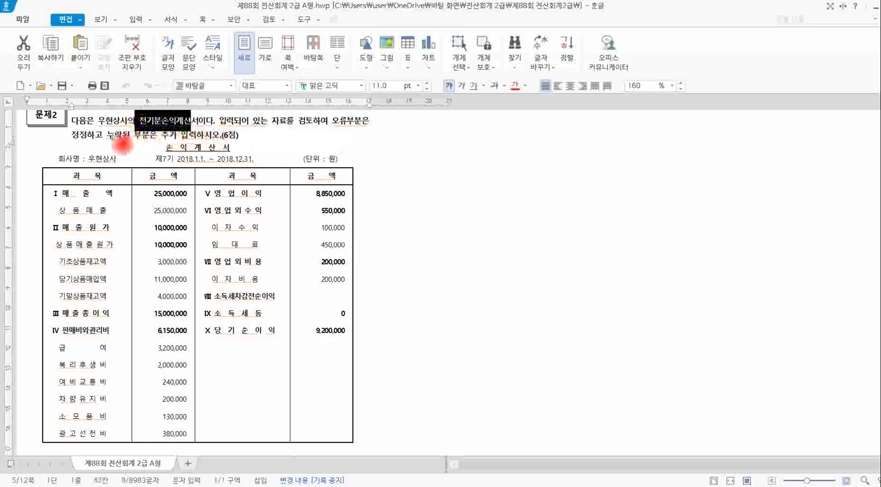
drag(109, 138, 180, 139)
click(253, 145)
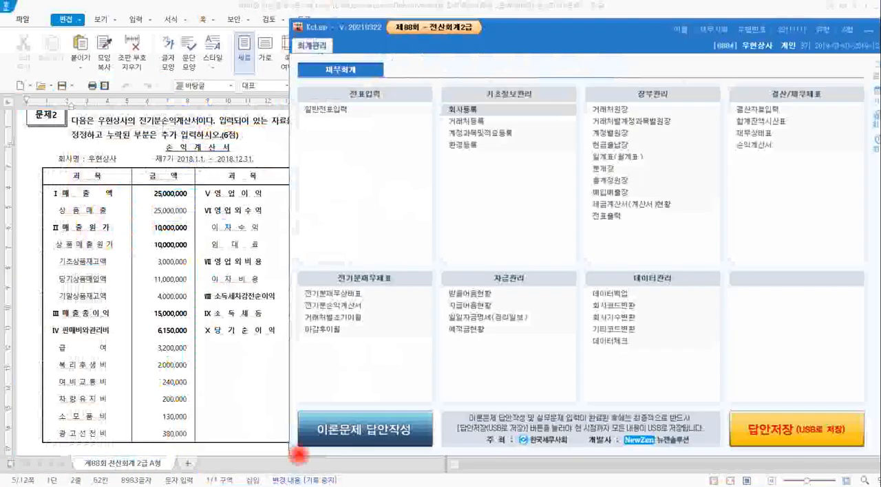
click(337, 305)
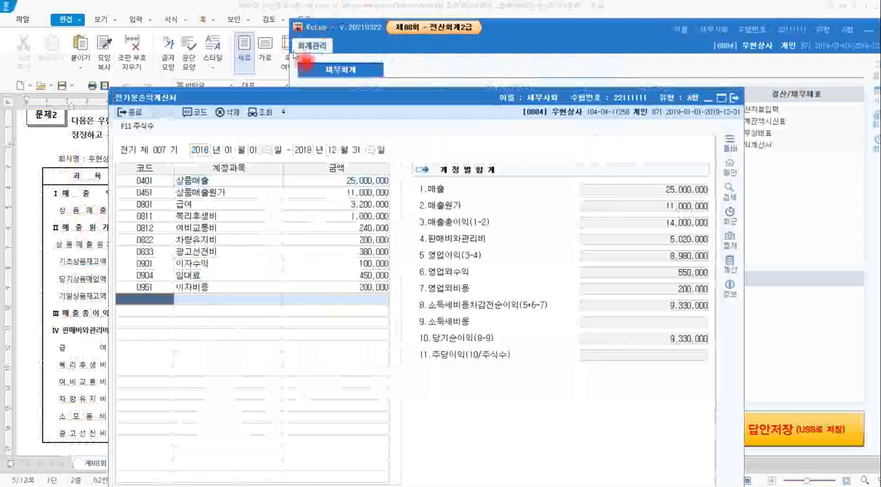
drag(287, 104, 446, 46)
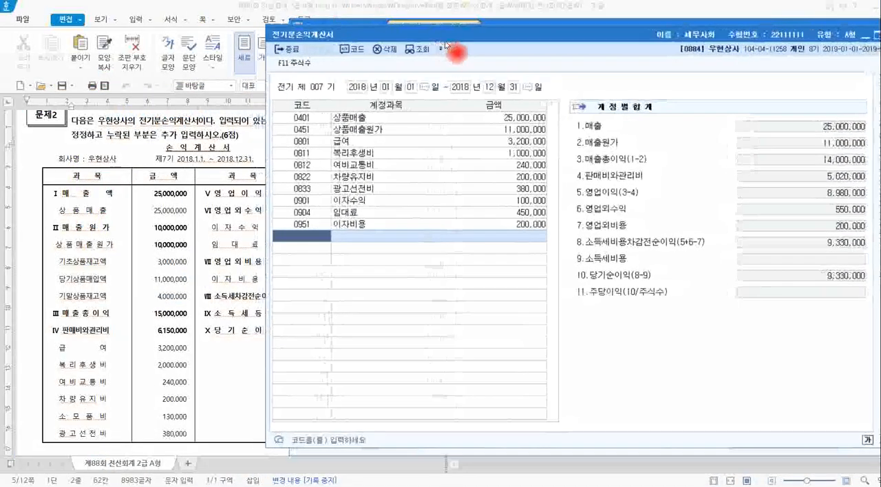
Check 매출액 and 매출원가 on the 손익계산서 in Hangul, and return to KcLep's 전기분손익계산서.
click(69, 196)
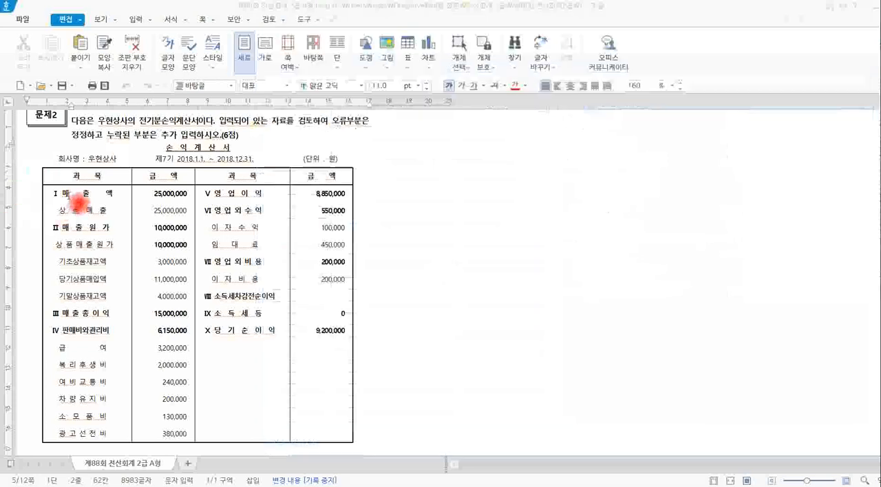
drag(52, 196, 94, 197)
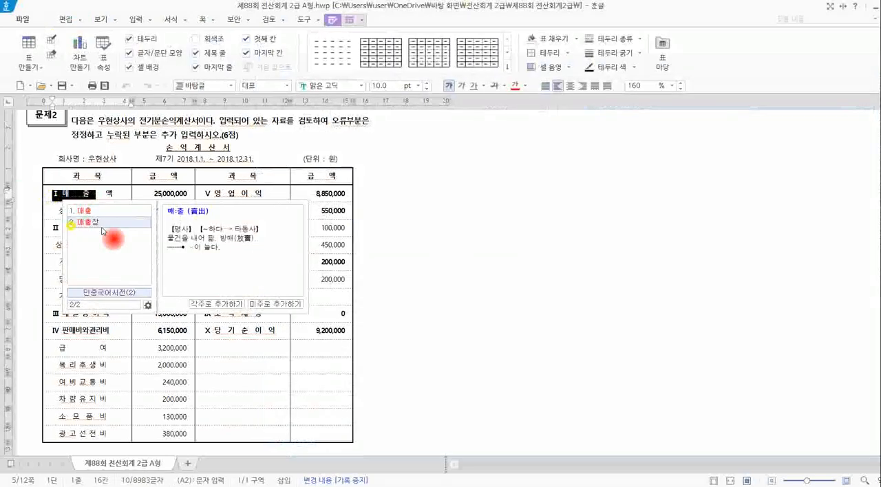
drag(62, 230, 102, 229)
click(156, 228)
key(alt+Tab)
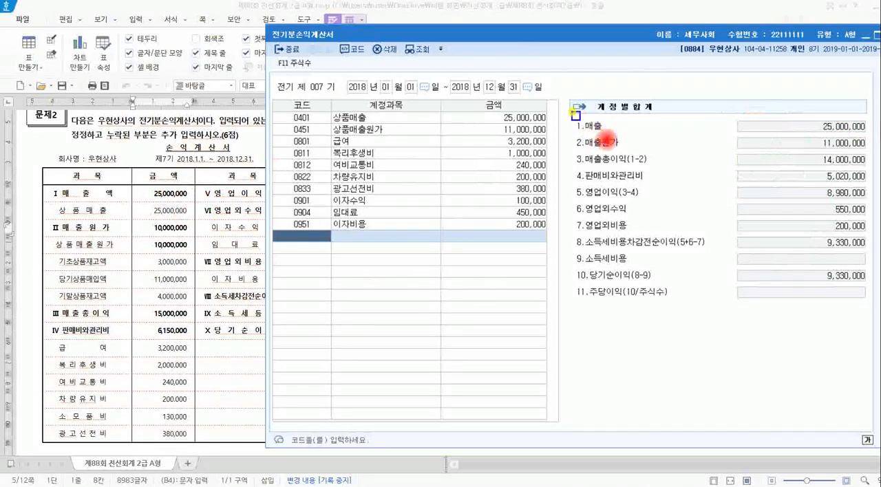
Compare 매출, 매출원가 and 매출총이익 in KcLep's 계정별합계 with the amounts on the 문제2 statement.
click(598, 130)
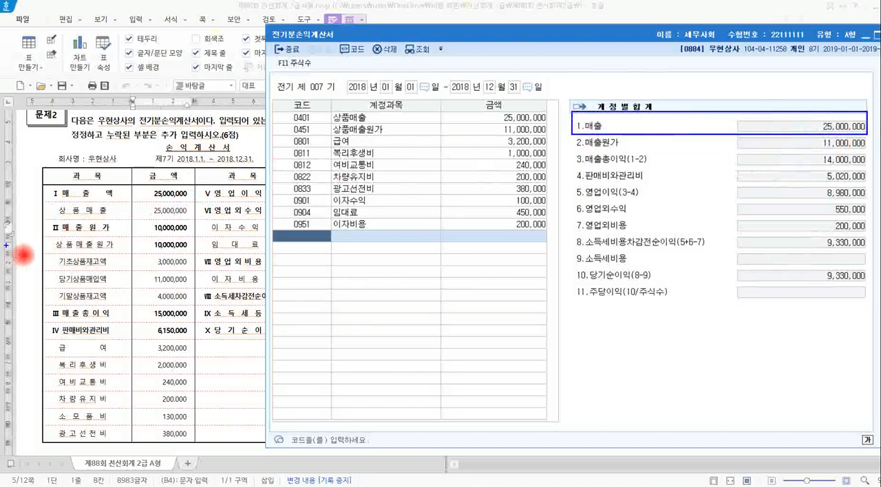
click(48, 224)
drag(116, 232, 188, 233)
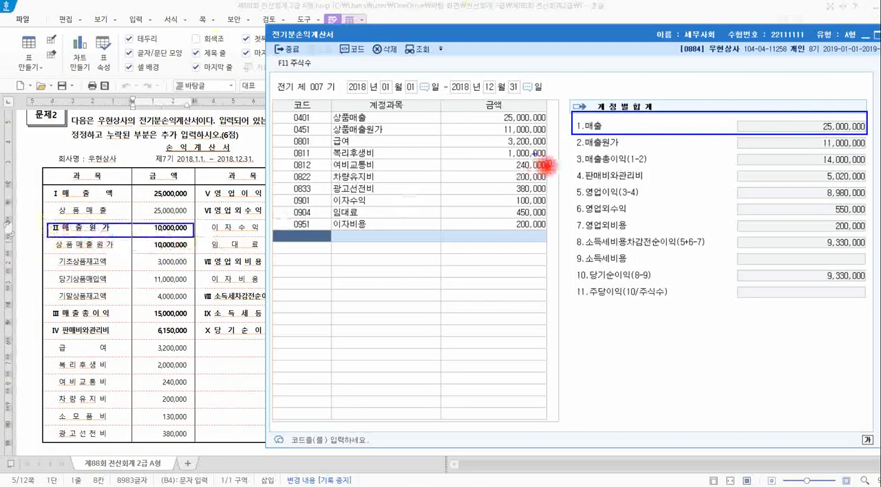
mouse_move(569, 136)
mouse_down()
mouse_move(622, 148)
mouse_move(875, 155)
mouse_move(821, 143)
mouse_move(859, 140)
mouse_up()
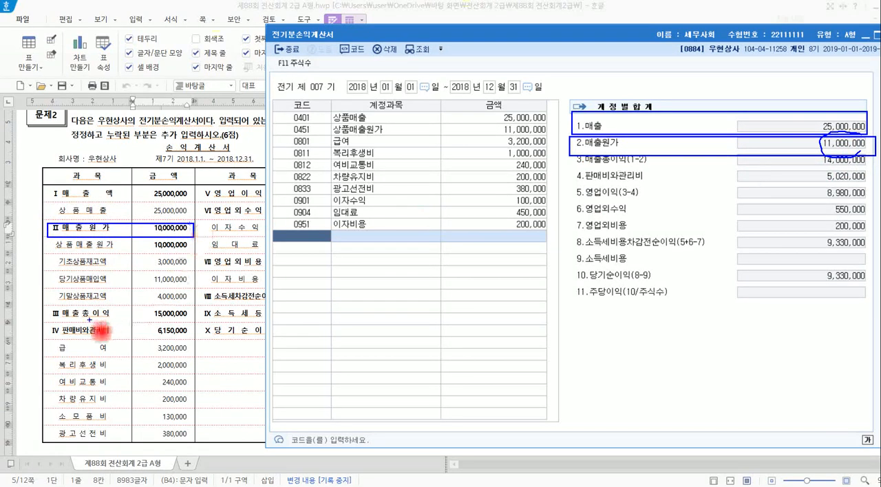
drag(43, 308, 194, 324)
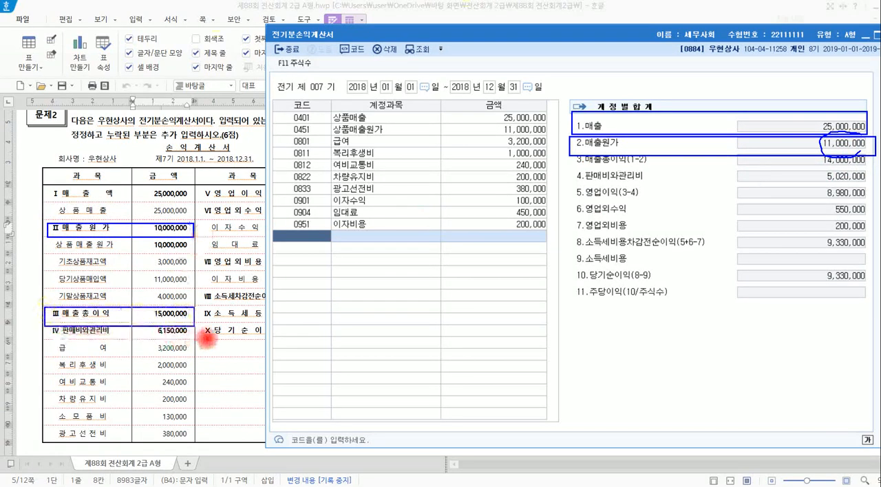
mouse_move(573, 166)
mouse_down()
mouse_move(833, 175)
mouse_move(869, 162)
mouse_move(574, 157)
mouse_move(548, 238)
mouse_move(542, 230)
mouse_move(563, 253)
mouse_up()
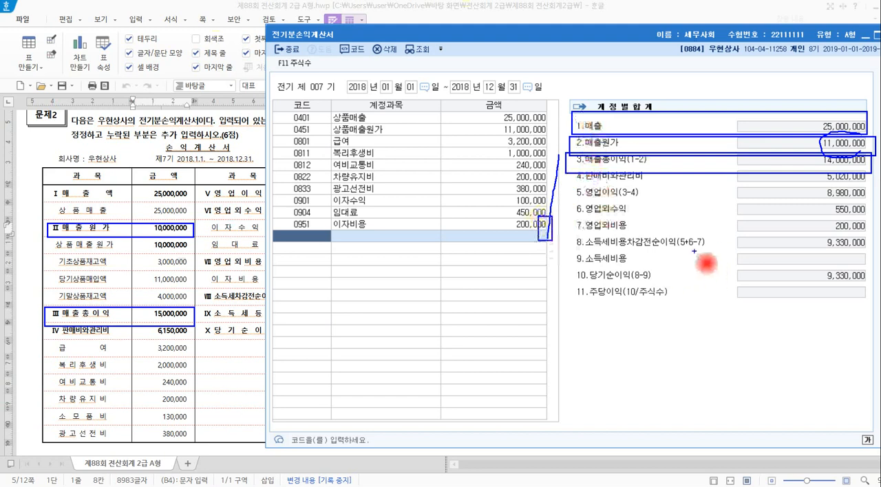
key(Escape)
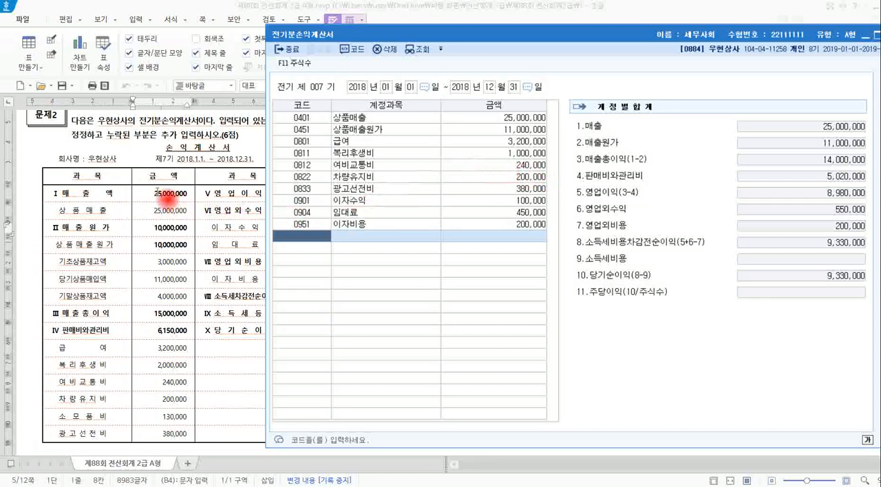
Compare 매출액 on the 문제2 statement with 상품매출 in KcLep, and examine the 기초상품재고액, 당기상품매입액 and 기말상품재고액 lines.
drag(148, 194, 167, 195)
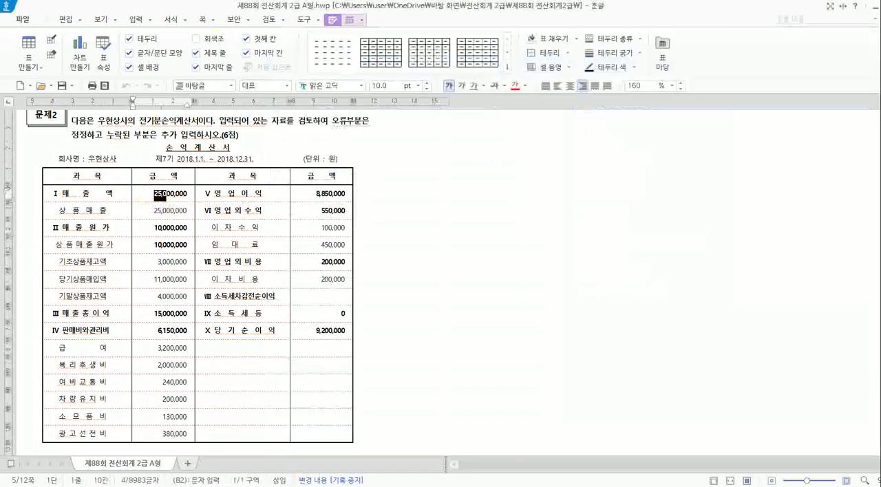
click(300, 486)
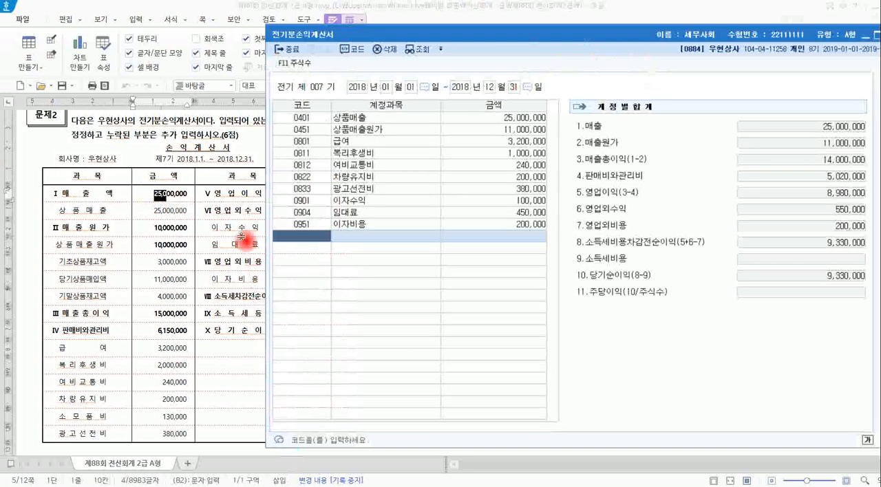
mouse_move(137, 190)
mouse_down()
mouse_move(192, 200)
mouse_move(298, 122)
mouse_move(491, 118)
mouse_up()
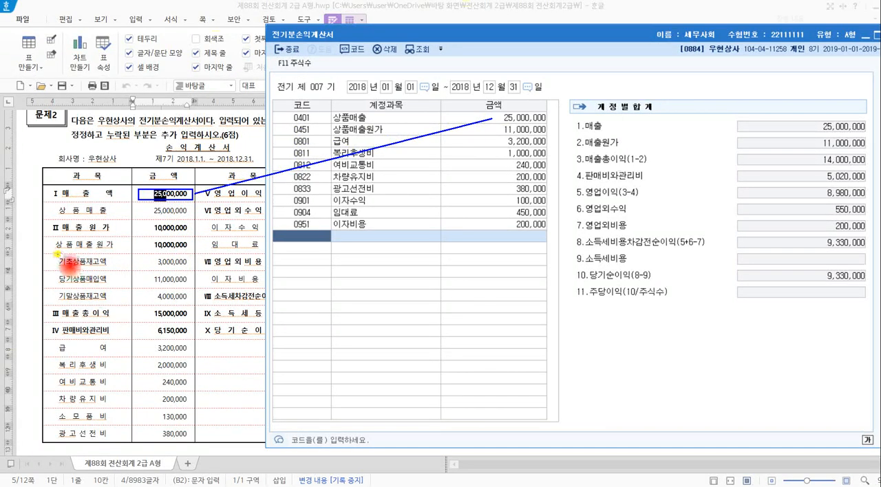
mouse_move(57, 254)
mouse_down()
mouse_move(47, 288)
mouse_move(65, 308)
mouse_up()
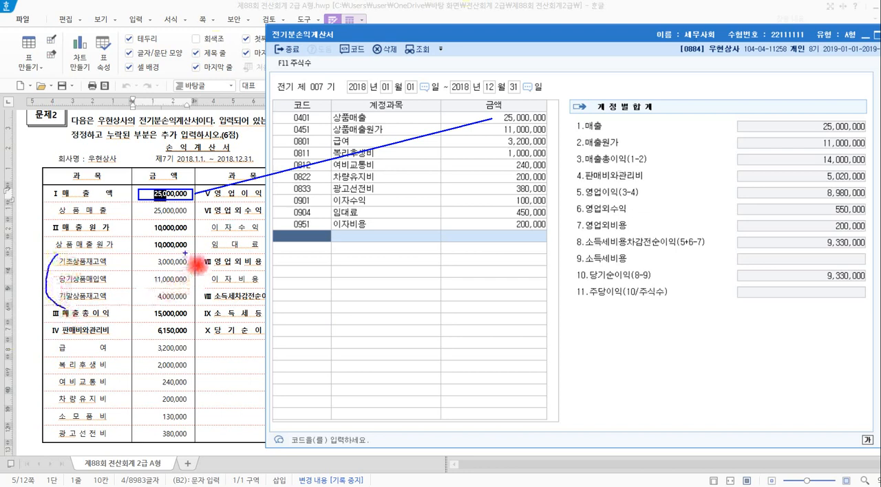
mouse_move(184, 253)
mouse_down()
mouse_move(196, 275)
mouse_move(188, 304)
mouse_up()
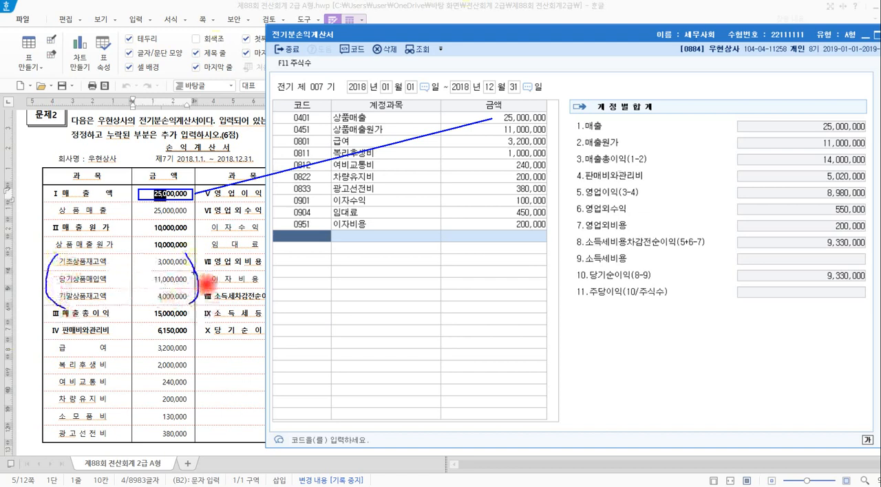
Compare 매출원가 and its component lines on the 문제2 statement with 상품매출원가 in KcLep's 전기분손익계산서.
drag(187, 273, 329, 138)
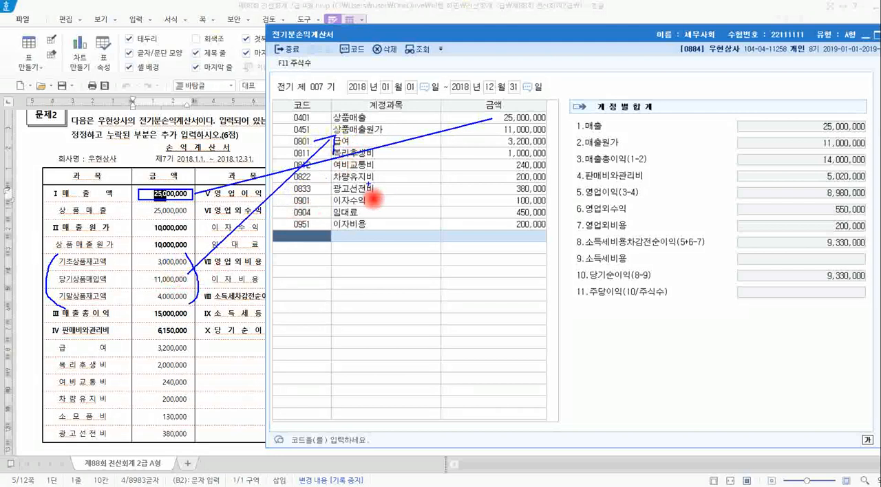
drag(145, 220, 198, 239)
drag(499, 121, 553, 142)
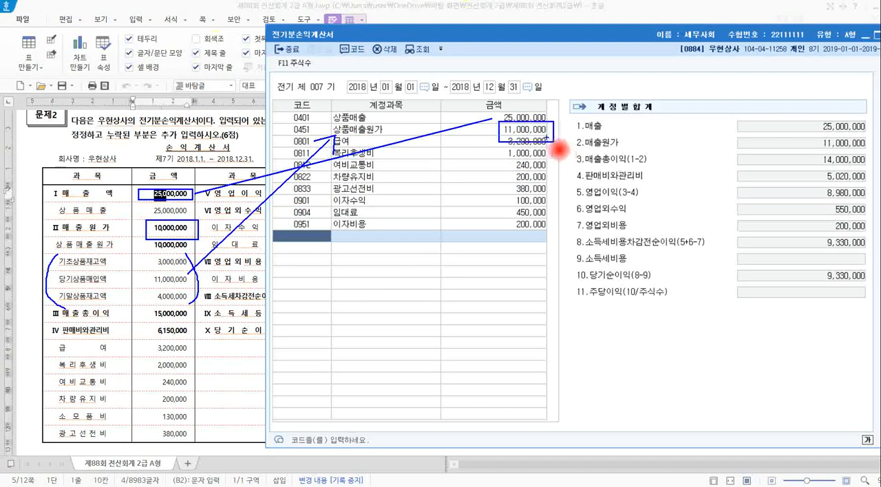
key(Escape)
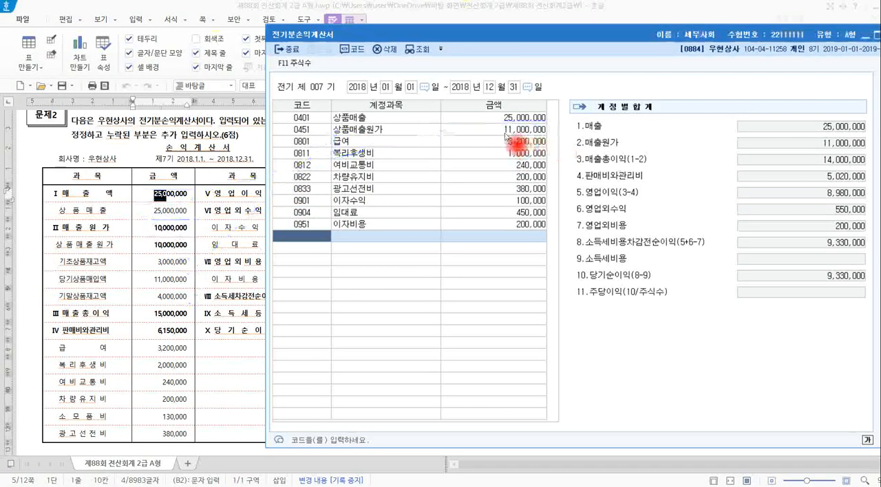
Open the 매출원가 breakdown of 상품매출원가 and compare 기초상품재고액, 당기상품매입액 and 기말상품재고액 with the 문제2 statement.
click(516, 130)
drag(531, 141, 331, 172)
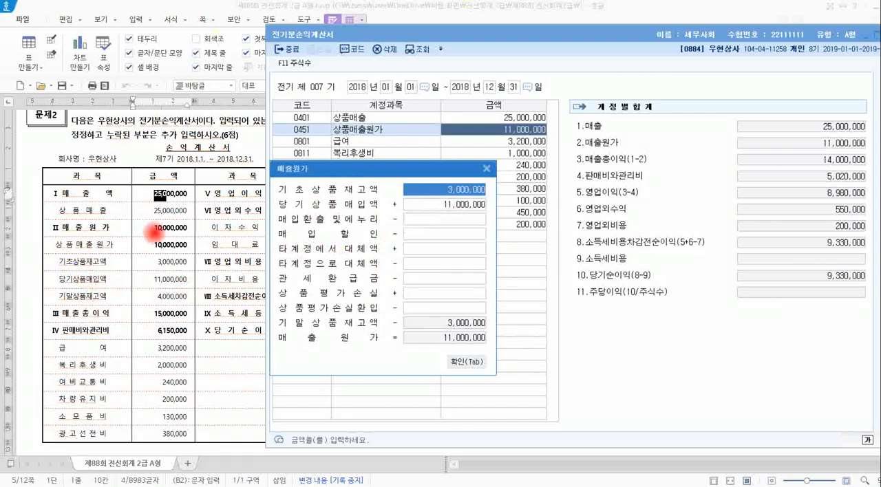
mouse_move(44, 256)
mouse_down()
mouse_move(93, 278)
mouse_move(193, 285)
mouse_up()
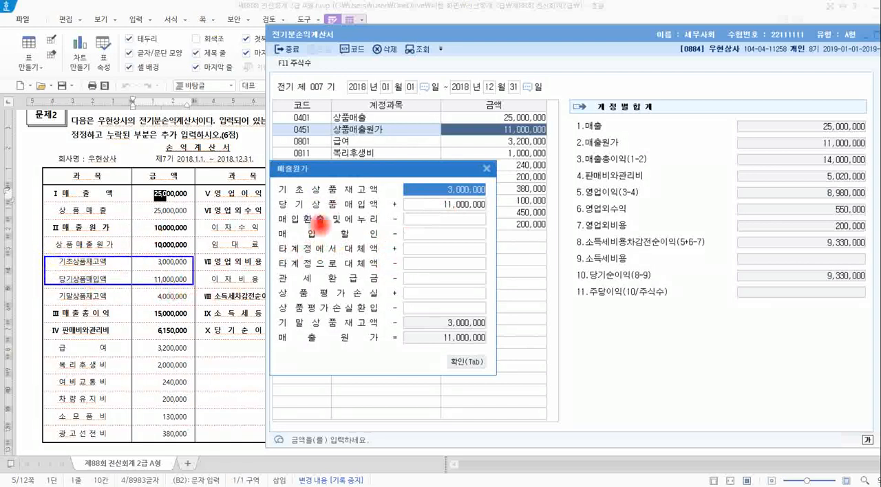
drag(275, 183, 484, 214)
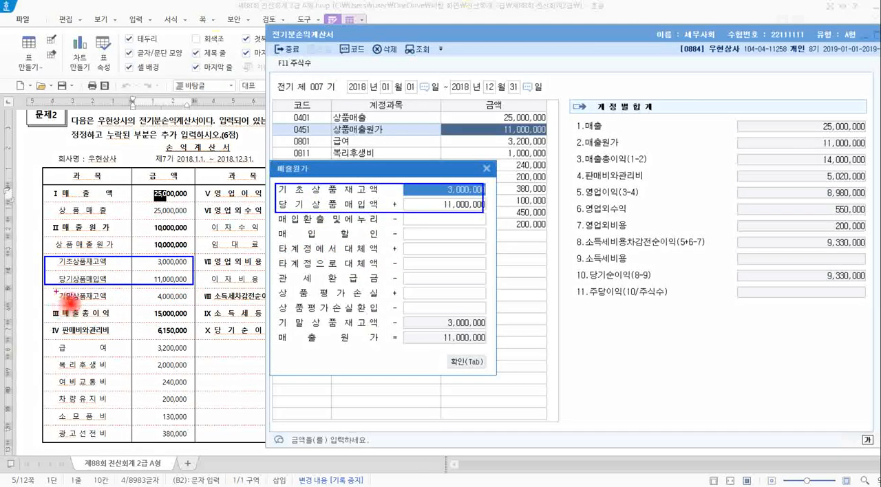
drag(45, 289, 190, 304)
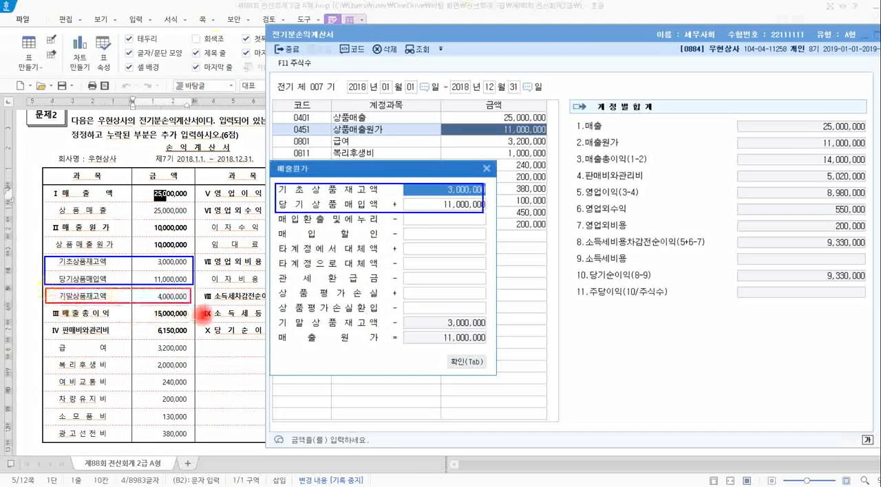
drag(274, 315, 487, 334)
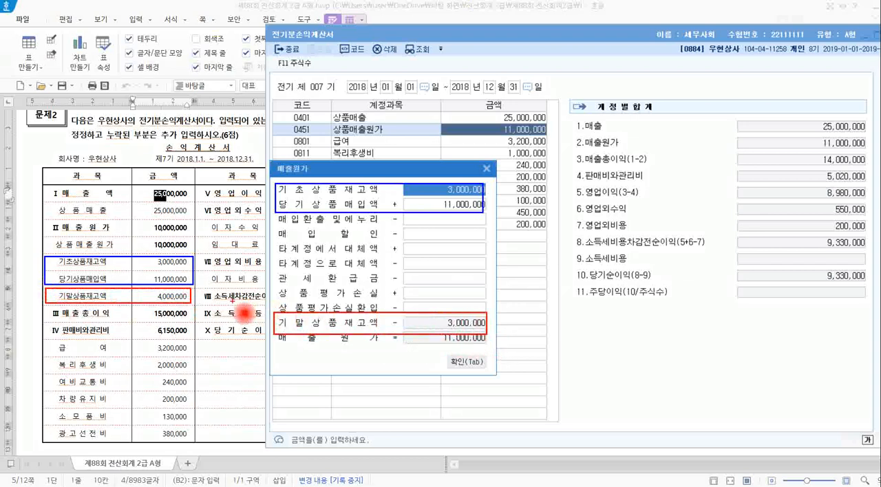
mouse_move(195, 300)
mouse_down()
mouse_move(264, 342)
mouse_move(246, 349)
mouse_move(258, 351)
mouse_move(230, 335)
mouse_move(273, 331)
mouse_up()
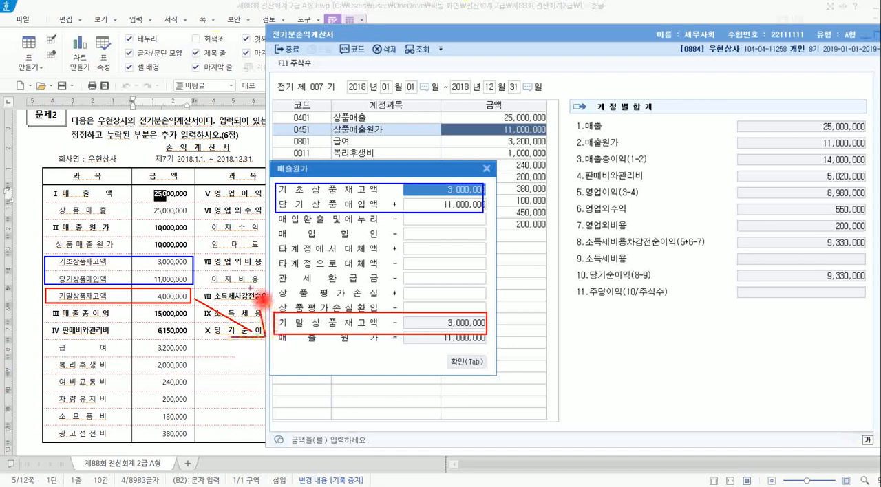
key(Escape)
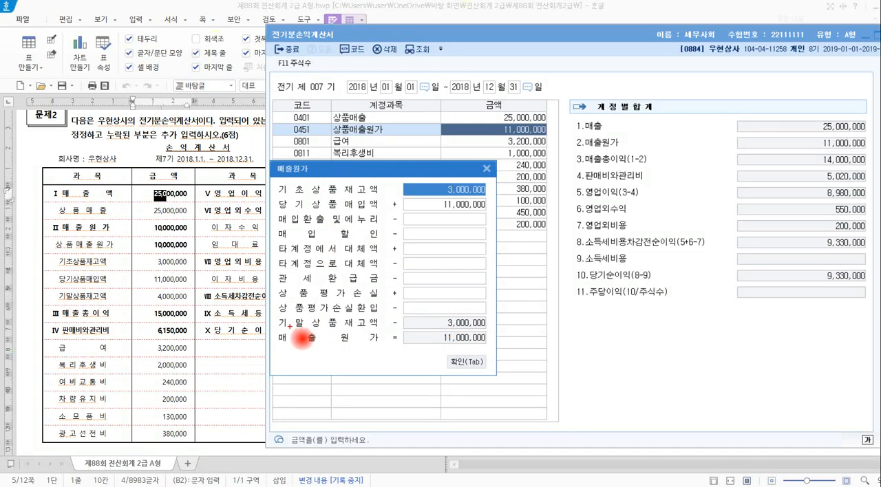
Examine 기말상품재고액 in the 매출원가 breakdown as an amount drawn from 전기분재무상태표, and review the statement's 기말상품재고액.
mouse_move(284, 331)
mouse_down()
mouse_move(385, 328)
mouse_move(442, 294)
mouse_move(449, 303)
mouse_move(508, 281)
mouse_move(536, 289)
mouse_move(572, 275)
mouse_move(619, 278)
mouse_move(626, 270)
mouse_move(648, 279)
mouse_up()
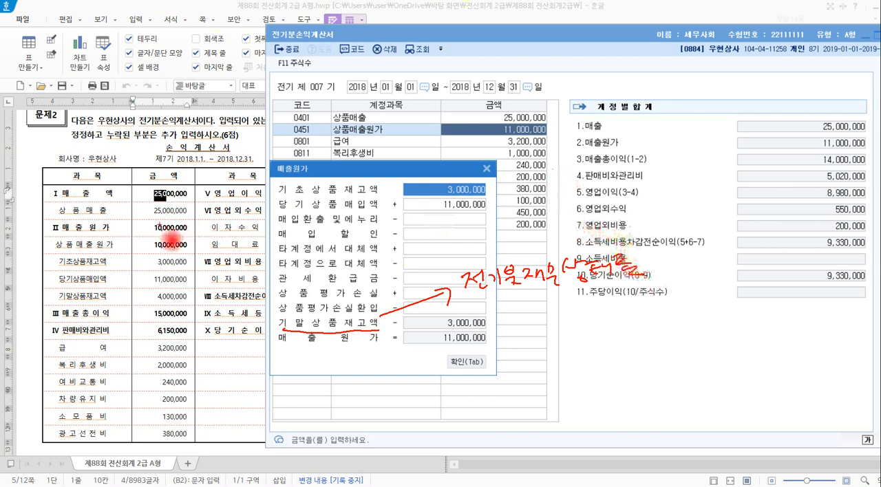
mouse_move(114, 234)
mouse_down()
mouse_move(68, 245)
mouse_move(113, 230)
mouse_up()
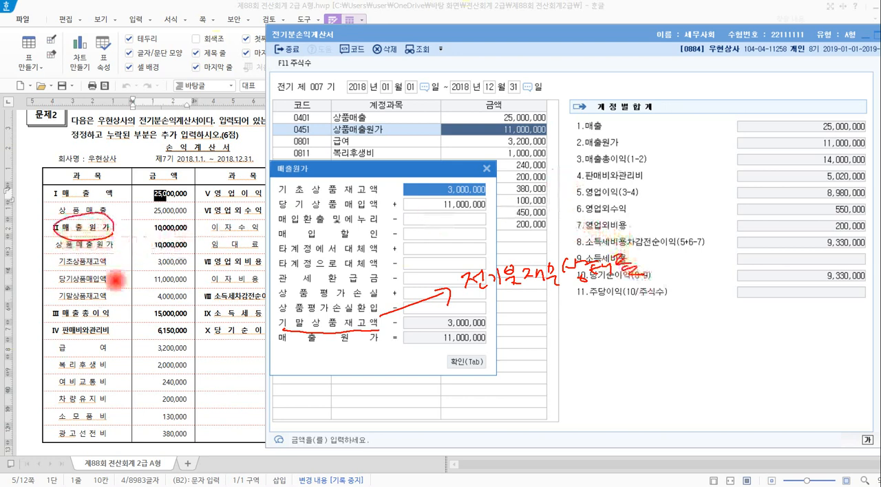
mouse_move(61, 305)
mouse_down()
mouse_move(196, 322)
mouse_move(200, 300)
mouse_move(116, 300)
mouse_move(65, 321)
mouse_up()
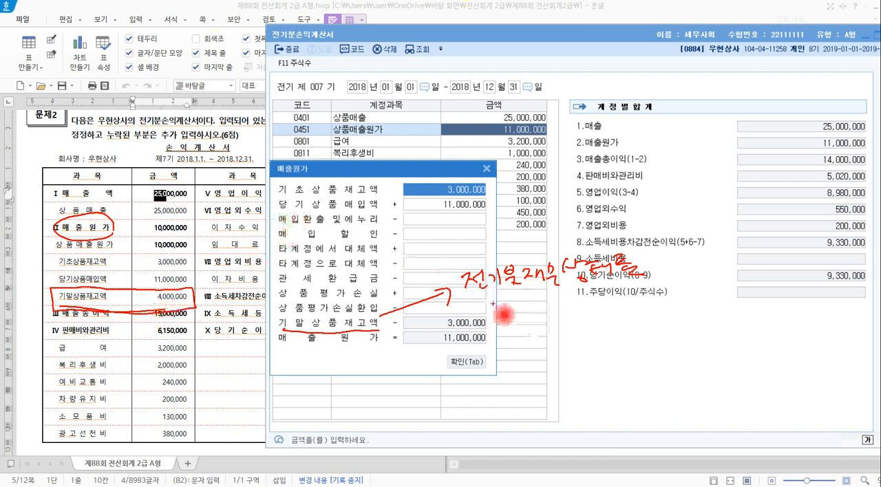
mouse_move(471, 304)
mouse_down()
mouse_move(639, 298)
mouse_move(543, 320)
mouse_move(444, 288)
mouse_move(543, 246)
mouse_move(642, 292)
mouse_up()
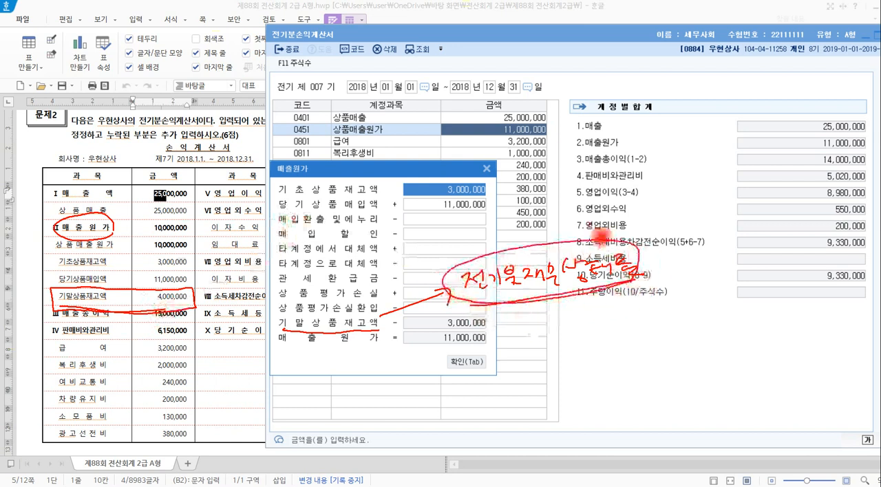
key(Escape)
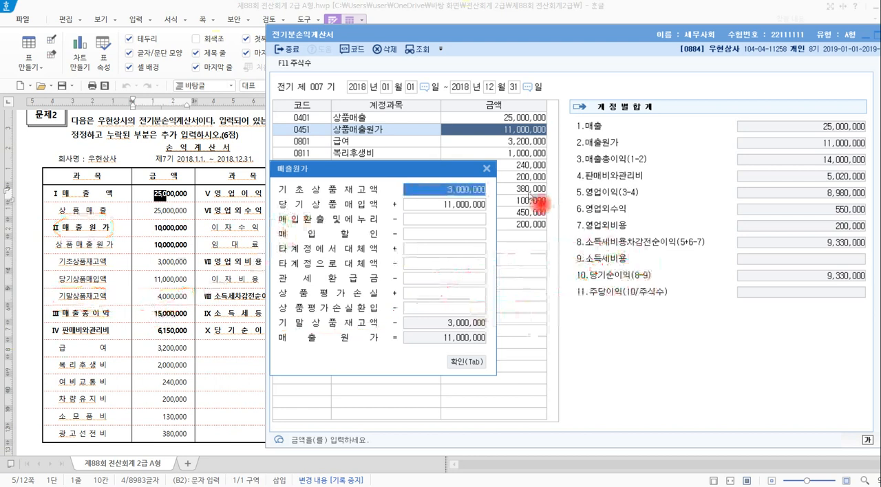
Close the 매출원가 breakdown, open 전기분재무상태표 beside the problem's statement, and select the amount of 0146 상품.
key(Tab)
key(Escape)
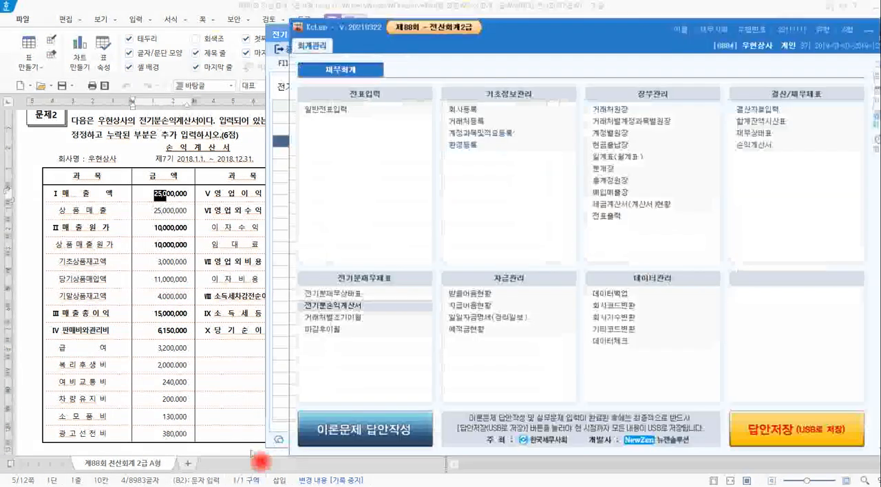
click(334, 295)
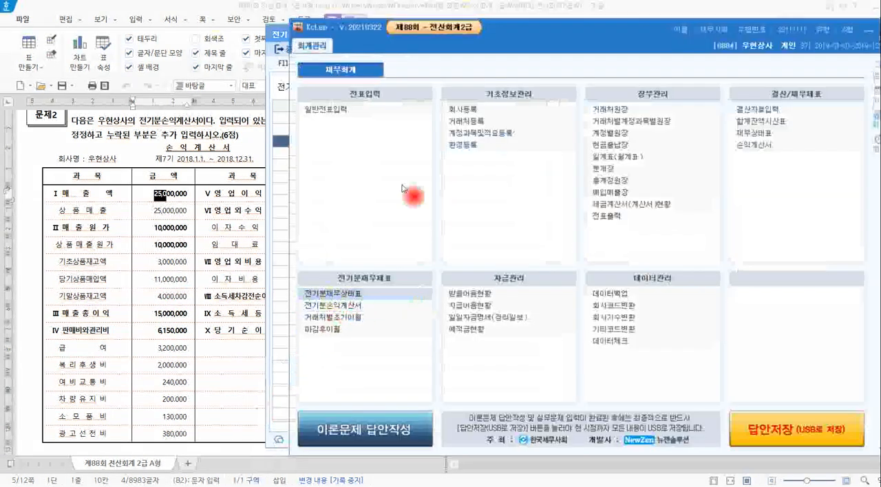
drag(335, 18, 617, 32)
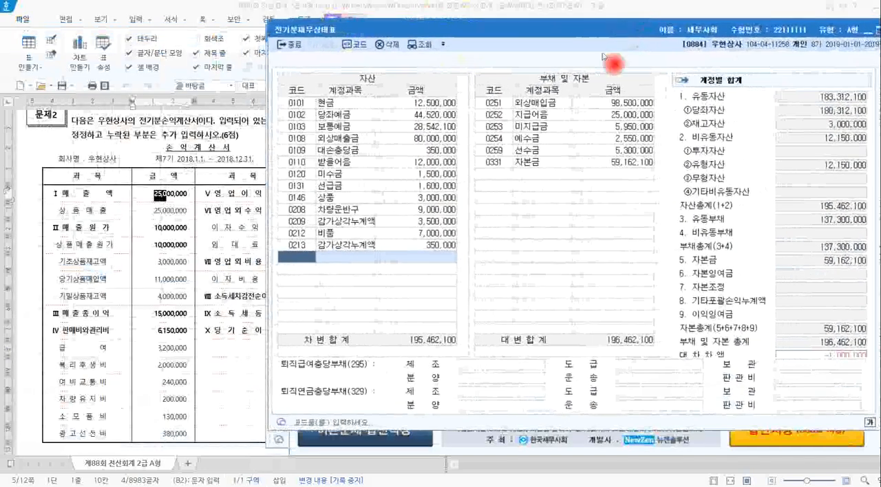
click(339, 200)
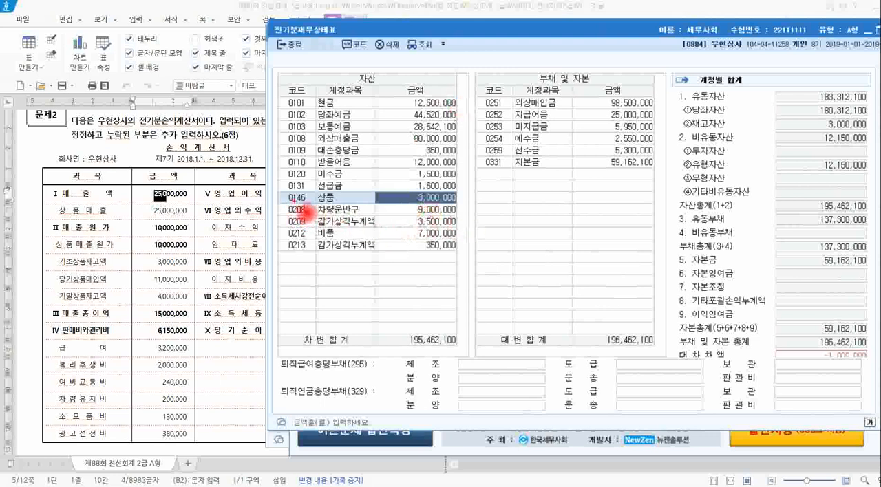
Examine the 0146 상품 line in 전기분재무상태표 as the source of 기말상품재고액 in 전기분손익계산서.
drag(282, 190, 460, 208)
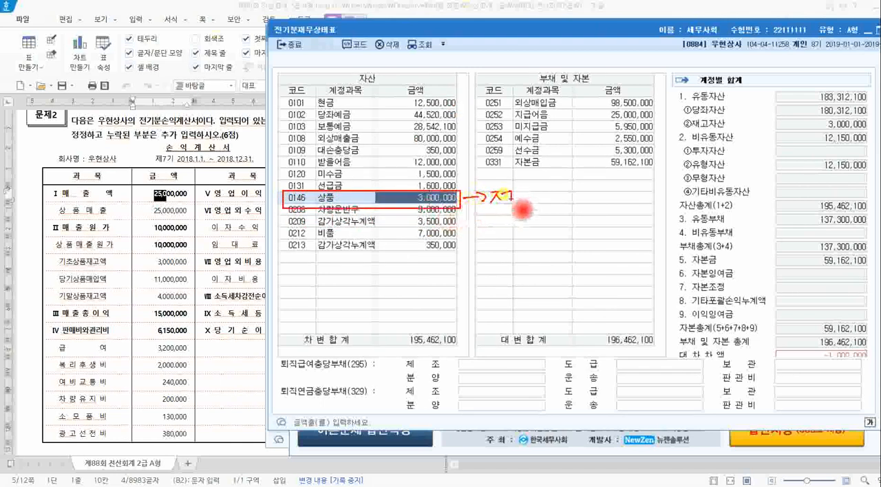
mouse_move(522, 209)
mouse_down()
mouse_move(554, 199)
mouse_move(585, 203)
mouse_move(596, 180)
mouse_move(621, 182)
mouse_move(637, 193)
mouse_move(595, 213)
mouse_move(530, 225)
mouse_move(597, 222)
mouse_move(605, 233)
mouse_up()
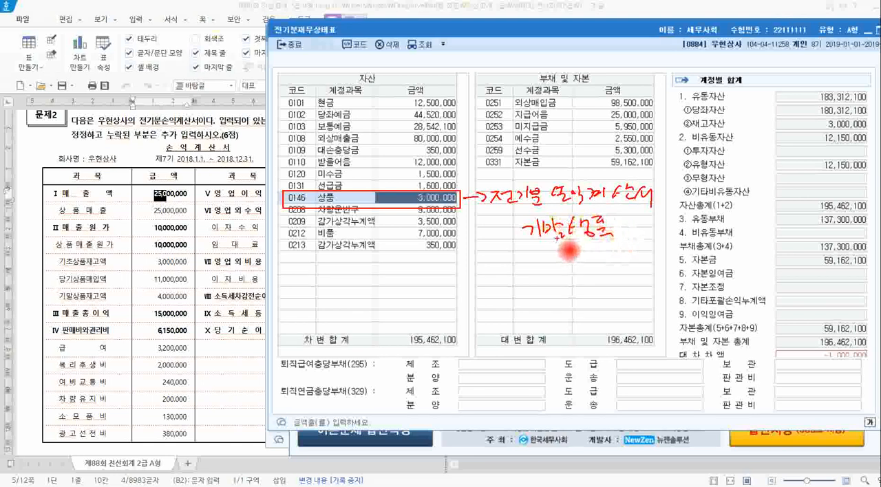
drag(530, 246, 622, 243)
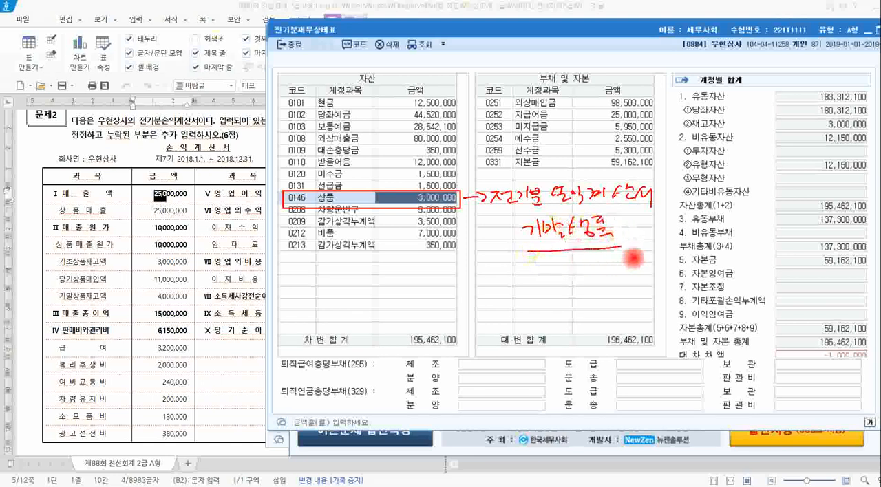
mouse_move(330, 48)
mouse_down()
mouse_move(306, 69)
mouse_move(307, 172)
mouse_up()
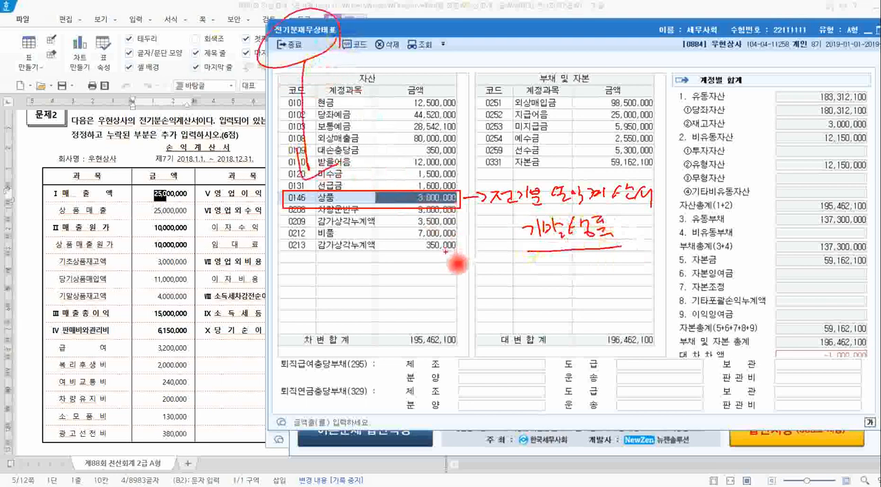
mouse_move(488, 248)
mouse_down()
mouse_move(474, 224)
mouse_move(485, 237)
mouse_up()
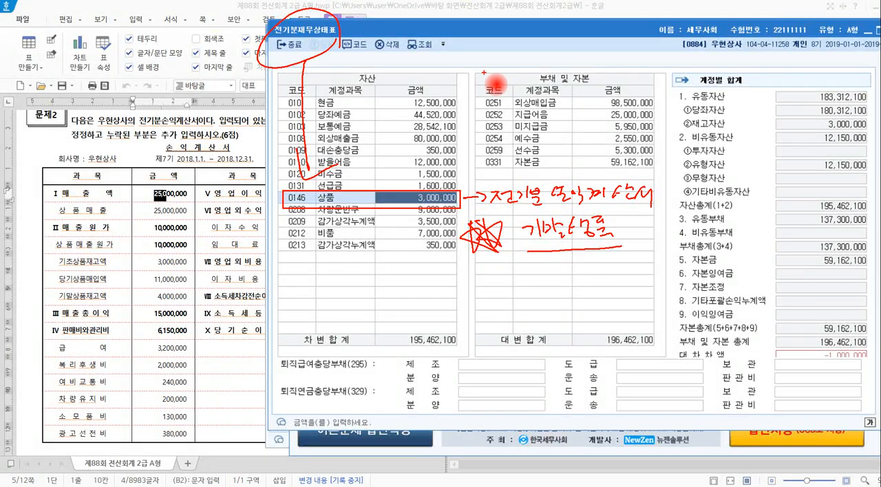
key(Escape)
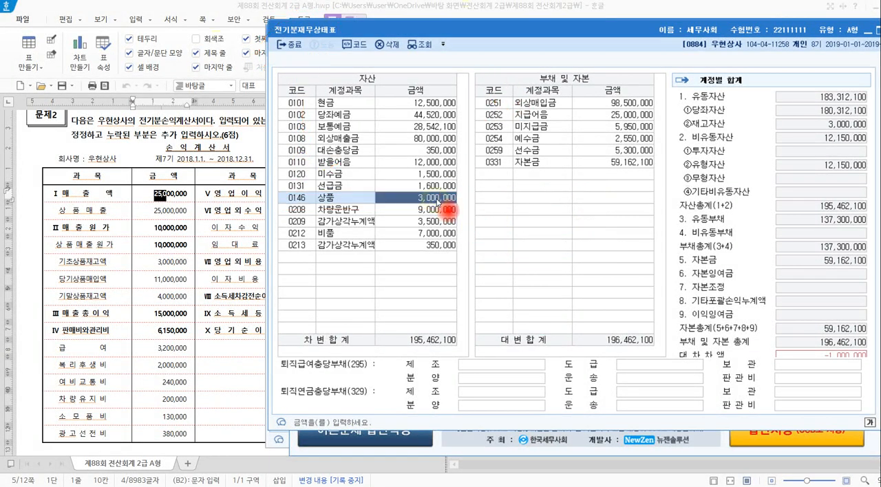
Set the amount of 0146 상품 in 전기분재무상태표 to 4,000,000.
text(4)
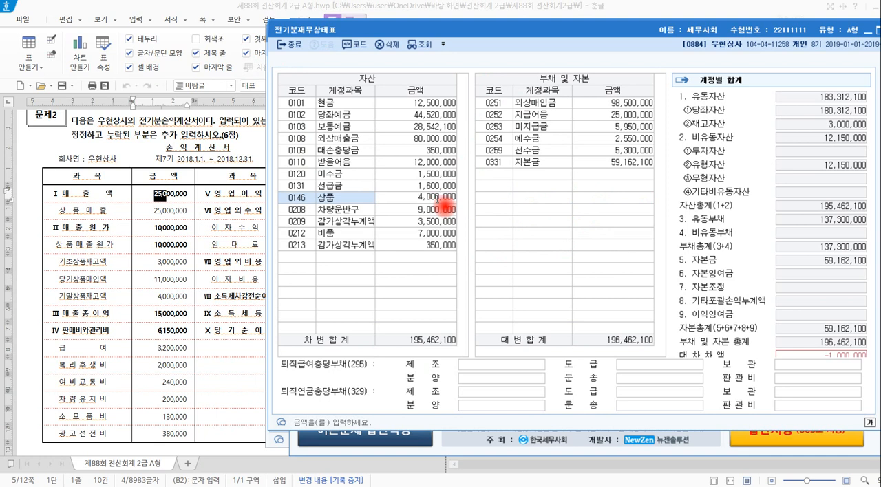
key(Return)
click(439, 200)
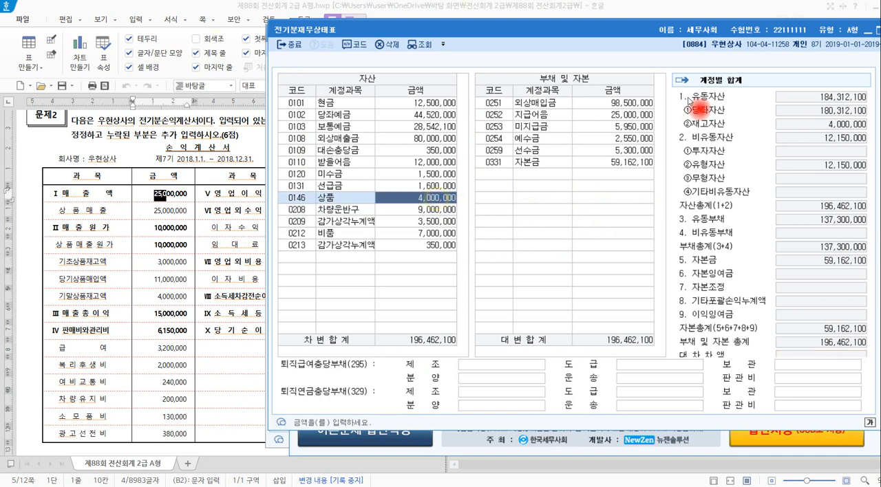
Close 전기분재무상태표, return to 전기분손익계산서 and reload its data.
drag(678, 29, 611, 77)
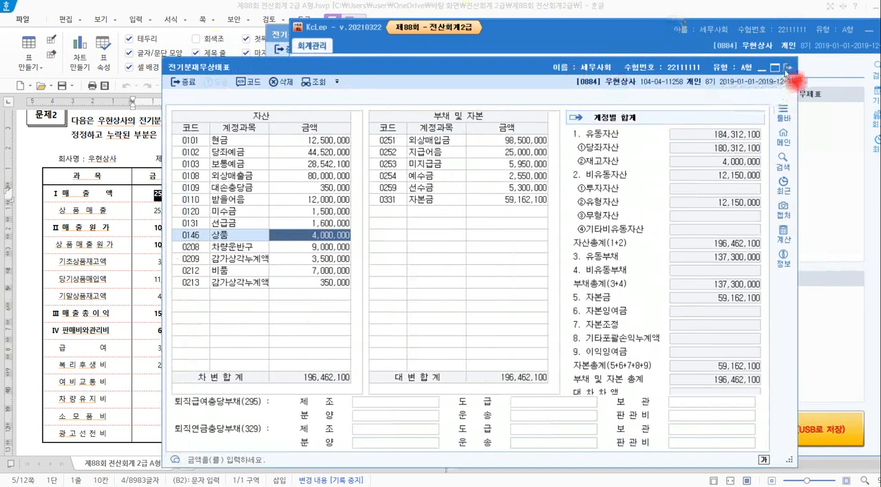
click(787, 66)
click(279, 38)
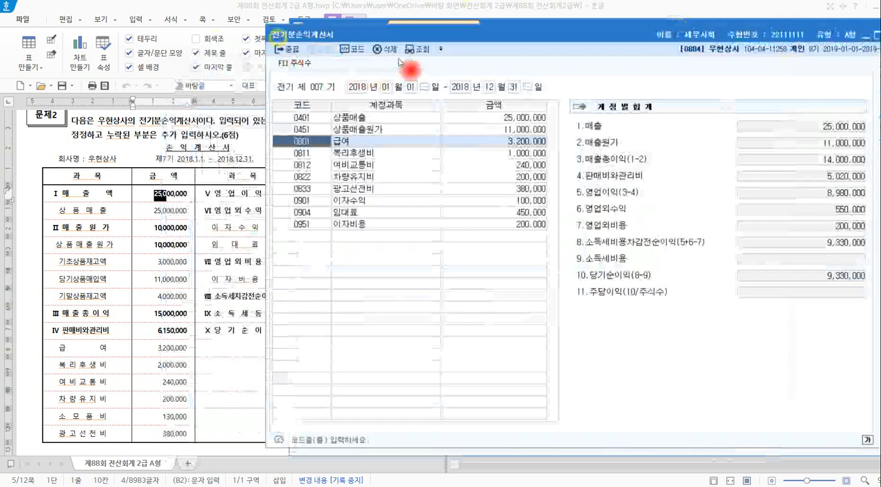
click(415, 51)
click(671, 256)
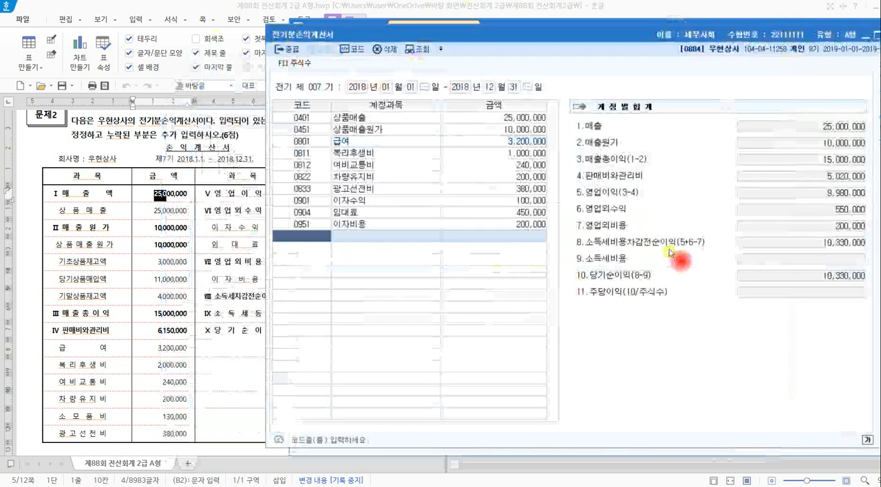
Check 기말상품재고액 and 매출원가 in the 상품매출원가 breakdown, confirm it, and return to the 문제2 statement in Hangul.
click(504, 129)
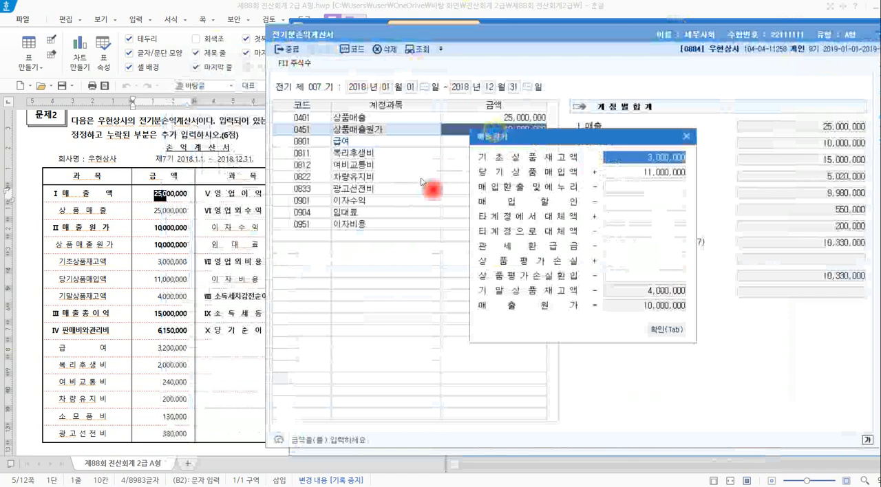
drag(507, 139, 405, 131)
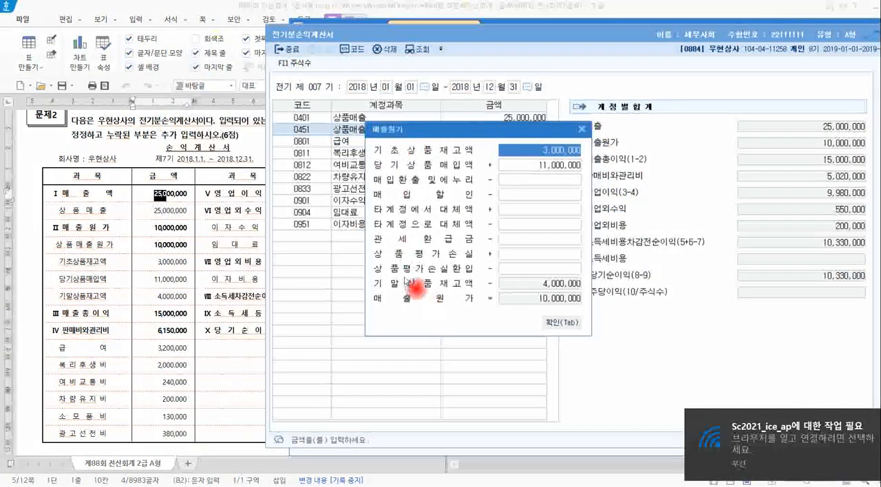
mouse_move(369, 270)
mouse_down()
mouse_move(495, 297)
mouse_move(573, 297)
mouse_move(596, 309)
mouse_up()
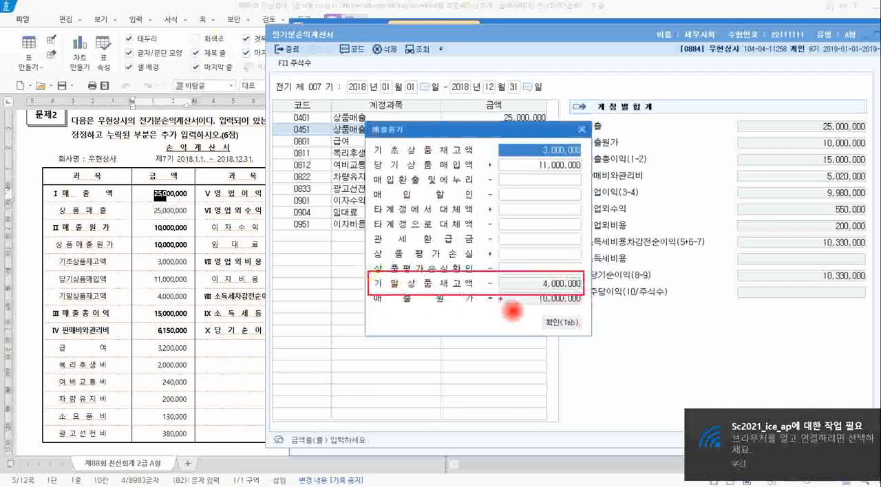
click(558, 322)
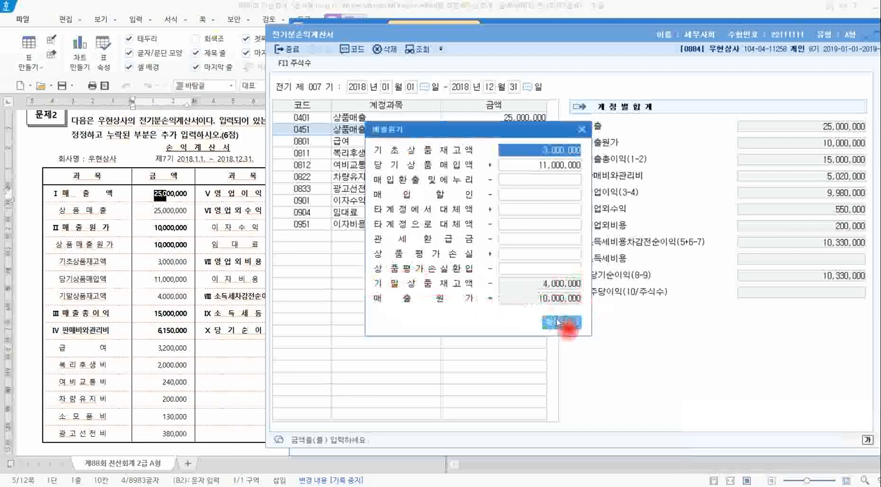
click(150, 252)
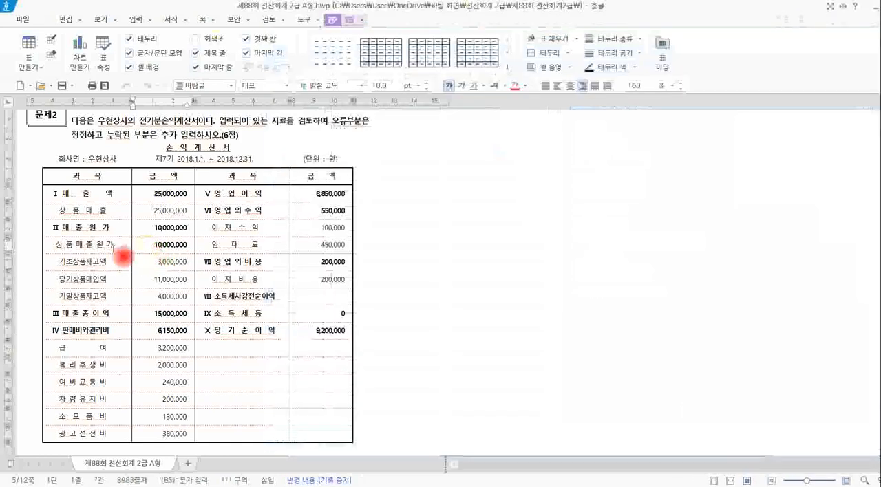
Check the 기말상품재고액 line in the 문제2 statement and switch back to 전기분손익계산서 in KcLep.
drag(107, 302, 160, 311)
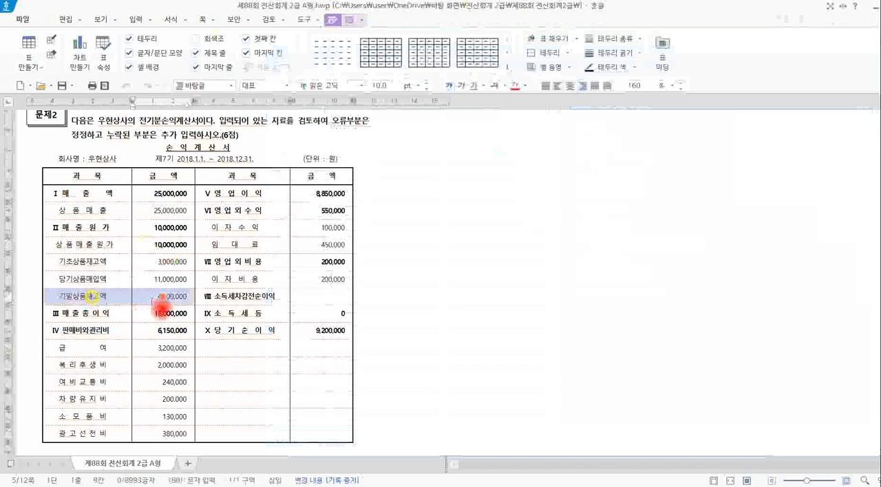
click(164, 301)
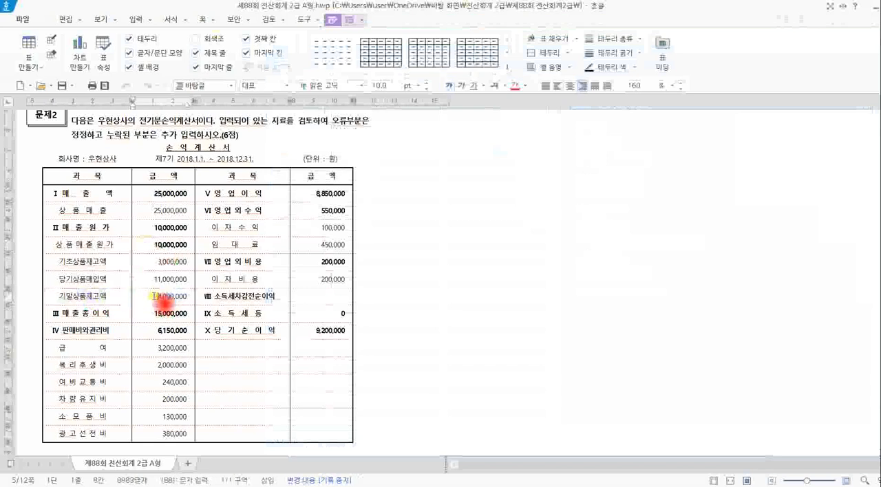
drag(154, 297, 192, 306)
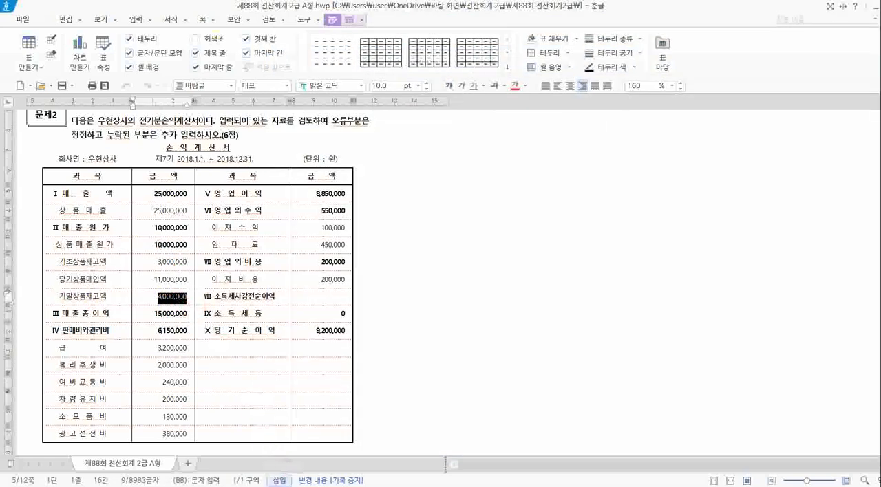
click(276, 486)
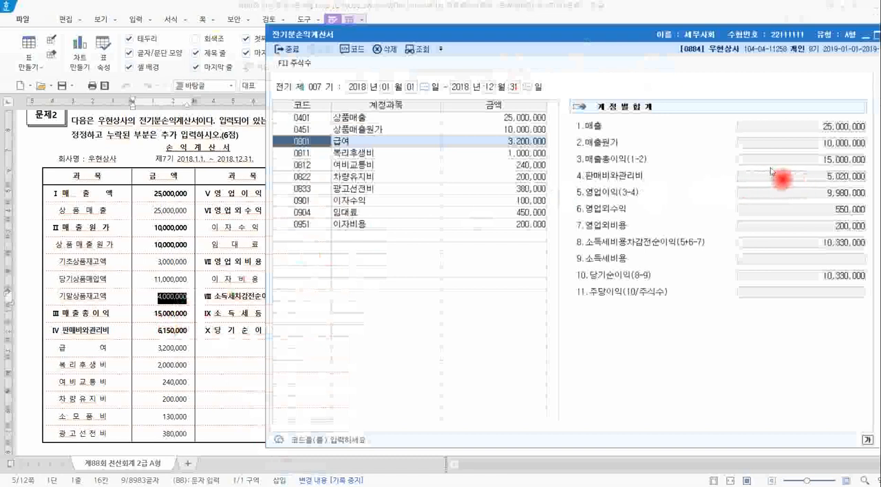
click(771, 168)
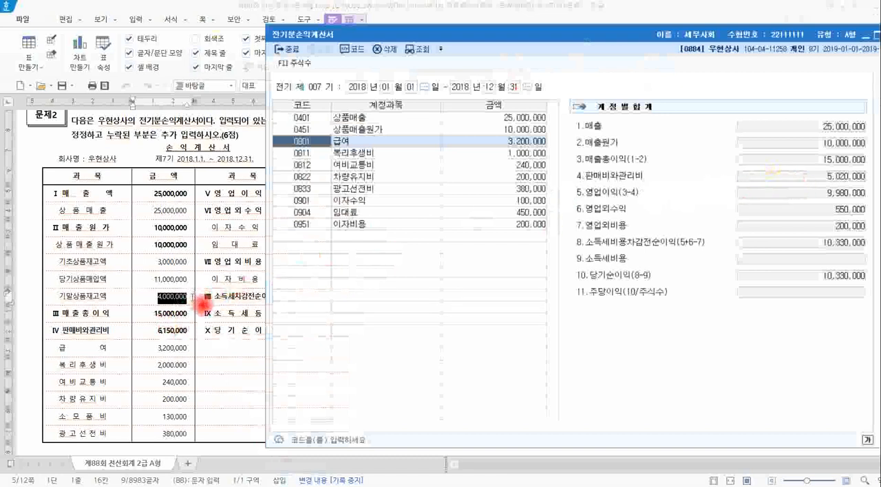
Compare the 매출총이익 and 판매비와관리비 totals in 계정별합계 with those in the 문제2 statement.
mouse_move(42, 305)
mouse_down()
mouse_move(90, 321)
mouse_move(193, 321)
mouse_up()
drag(563, 169, 617, 185)
drag(568, 150, 862, 172)
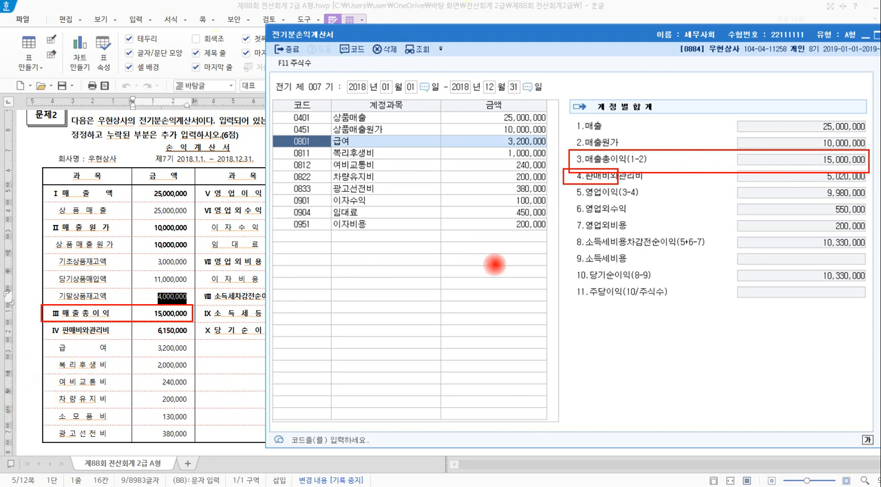
drag(146, 323, 192, 342)
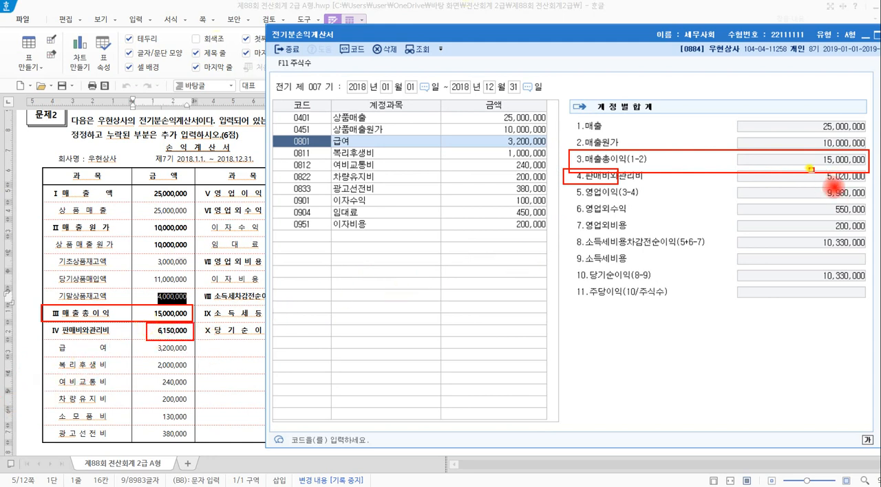
drag(809, 168, 860, 184)
key(Escape)
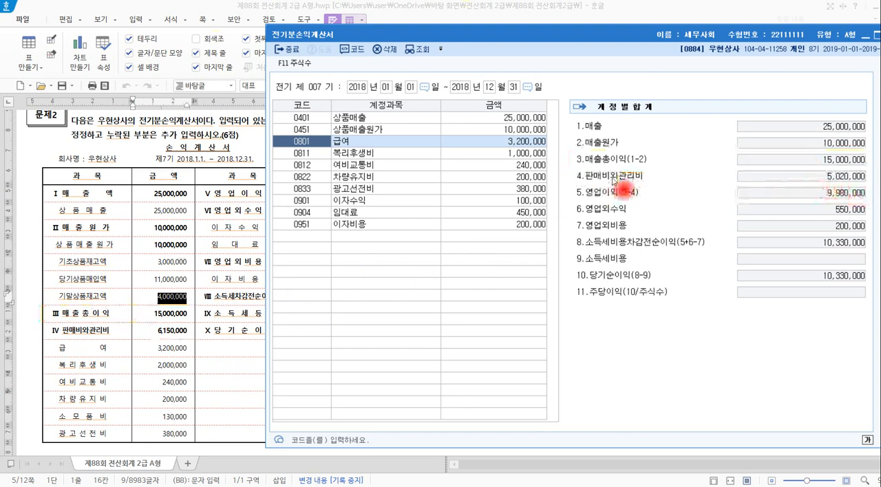
Compare 급여 and 복리후생비 with the 문제2 statement and set the amount of 0811 복리후생비 to 2,000,000.
click(119, 353)
key(alt+Tab)
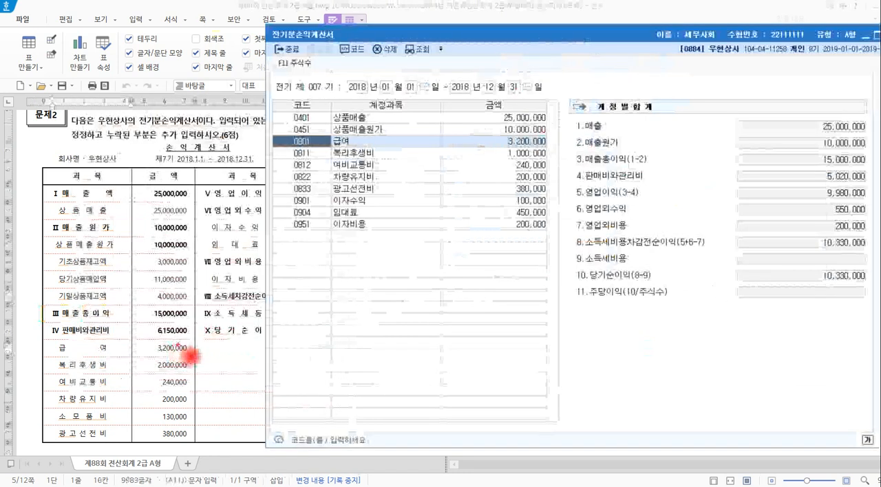
mouse_move(183, 345)
mouse_down()
mouse_move(210, 234)
mouse_move(286, 144)
mouse_up()
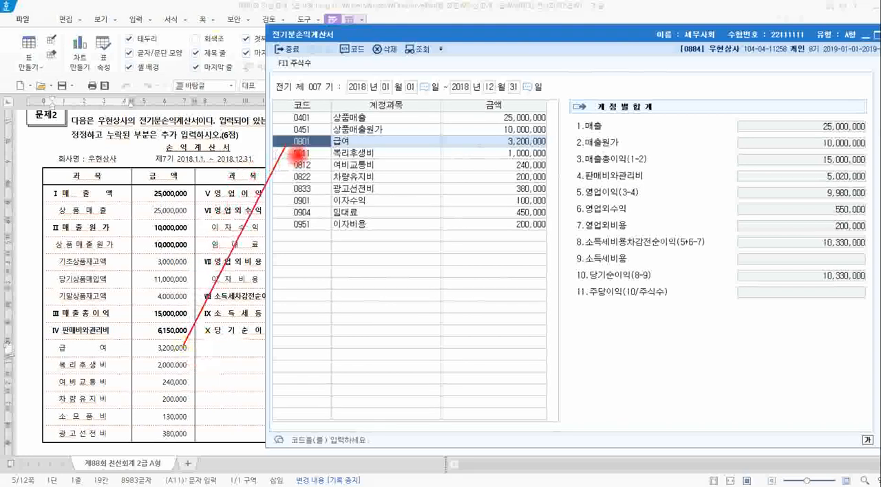
mouse_move(187, 361)
mouse_down()
mouse_move(293, 147)
mouse_move(303, 163)
mouse_up()
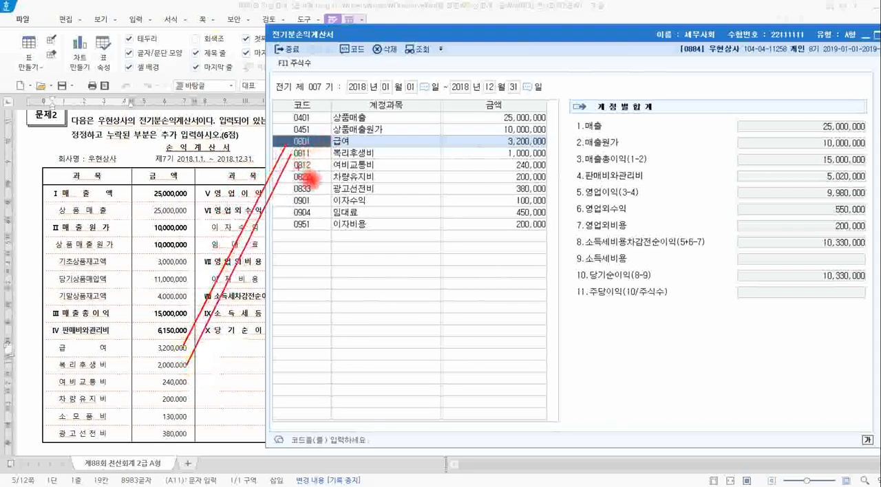
click(496, 154)
text(2,)
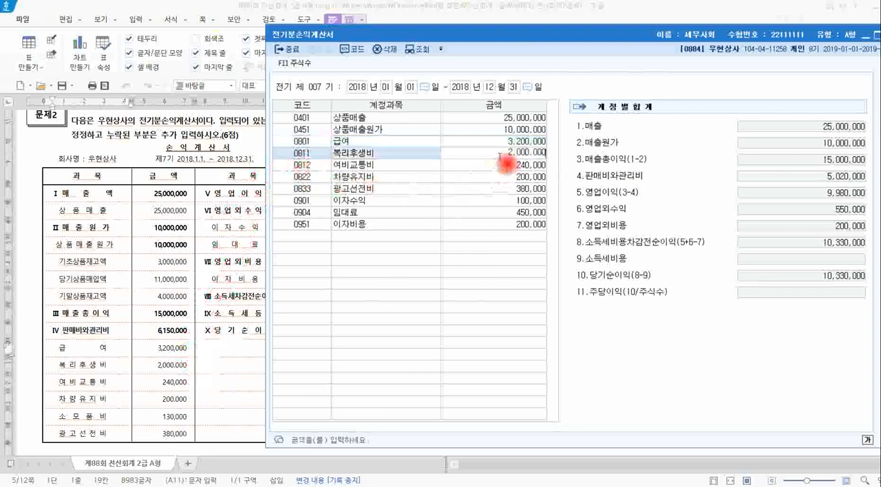
text(000,000)
key(Return)
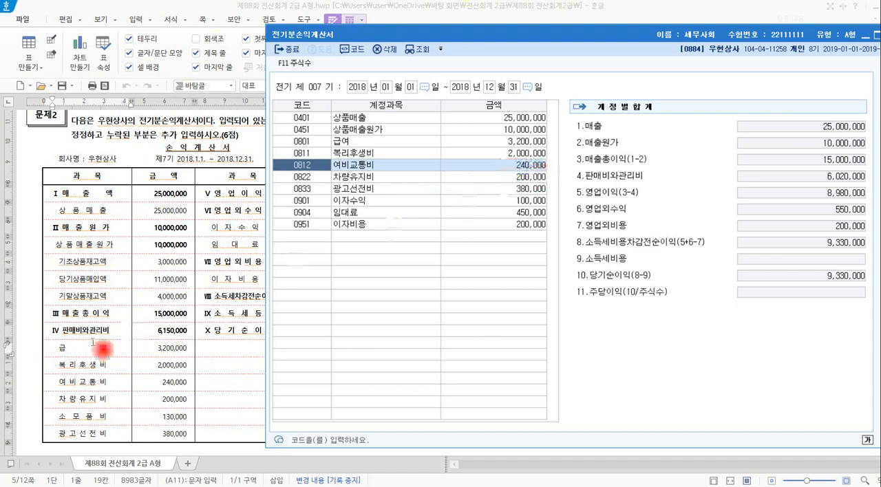
Check 여비교통비, 차량유지비 and 소모품비 in the 문제2 statement against the entries in 전기분손익계산서.
drag(150, 382, 196, 388)
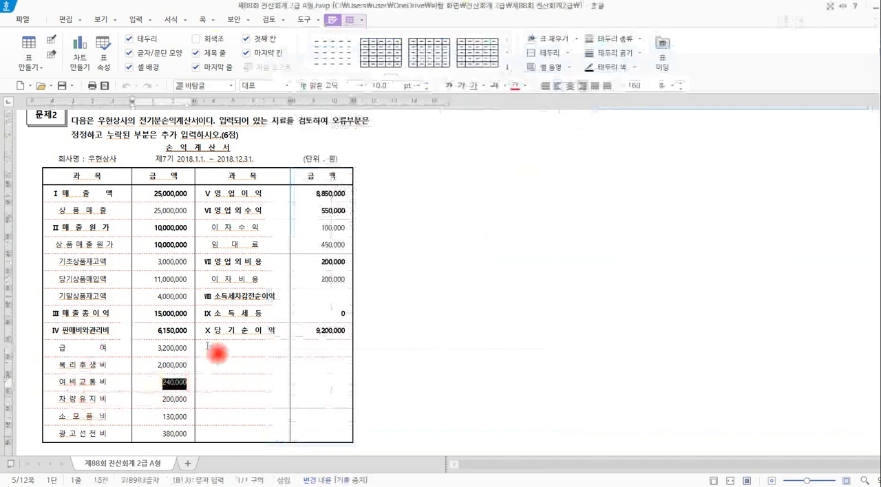
key(alt+Tab)
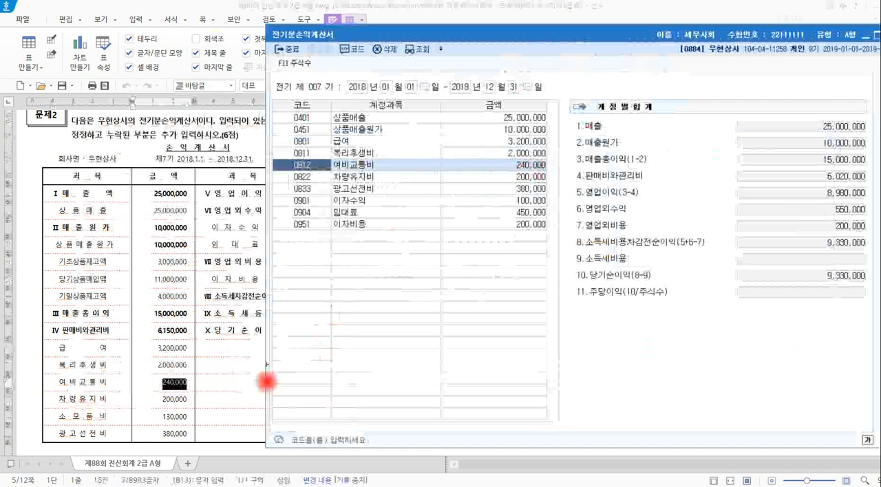
drag(193, 396, 285, 177)
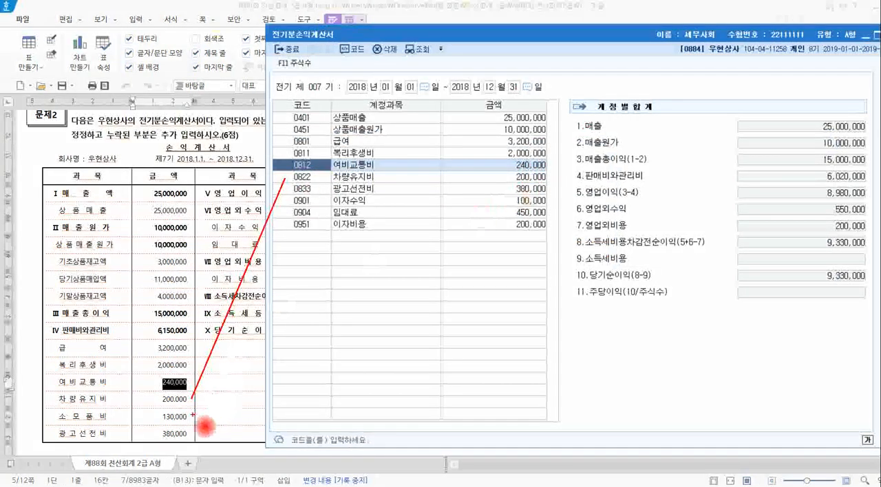
mouse_move(194, 413)
mouse_down()
mouse_move(294, 248)
mouse_move(318, 228)
mouse_move(306, 243)
mouse_move(313, 299)
mouse_up()
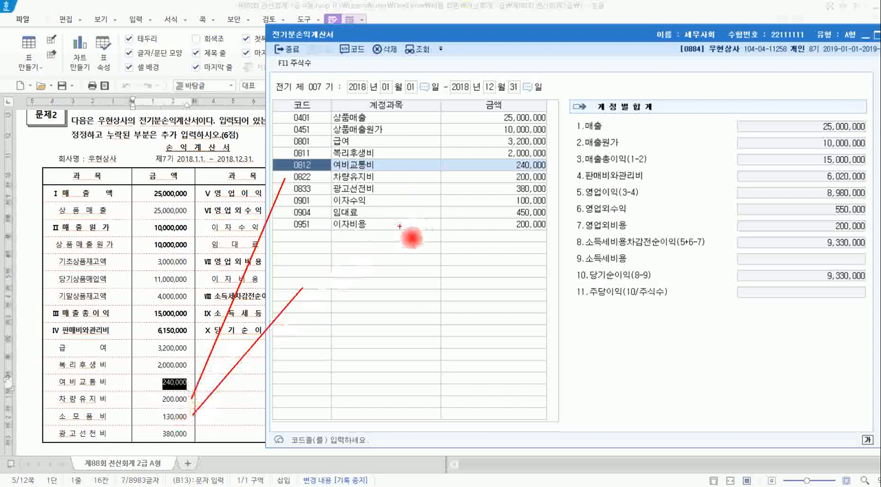
Add the omitted account 0830 소모품비 on the first empty line of 전기분손익계산서 with an amount of 240,000.
click(320, 235)
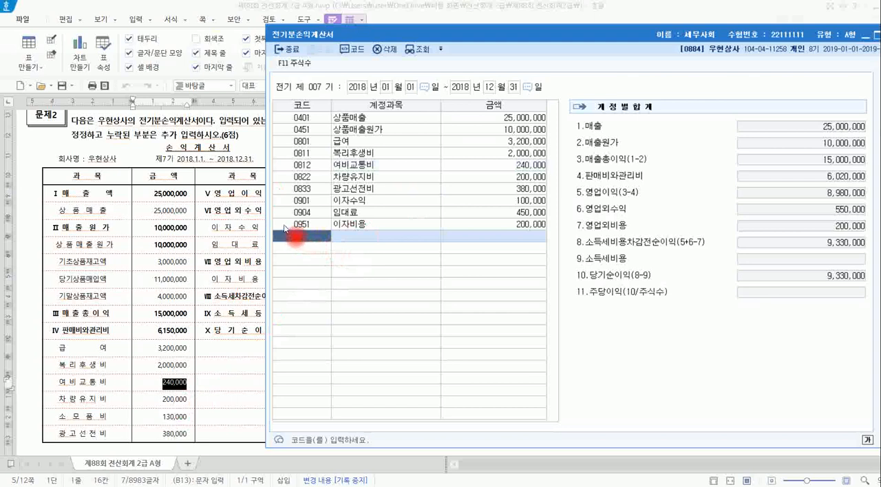
key(Return)
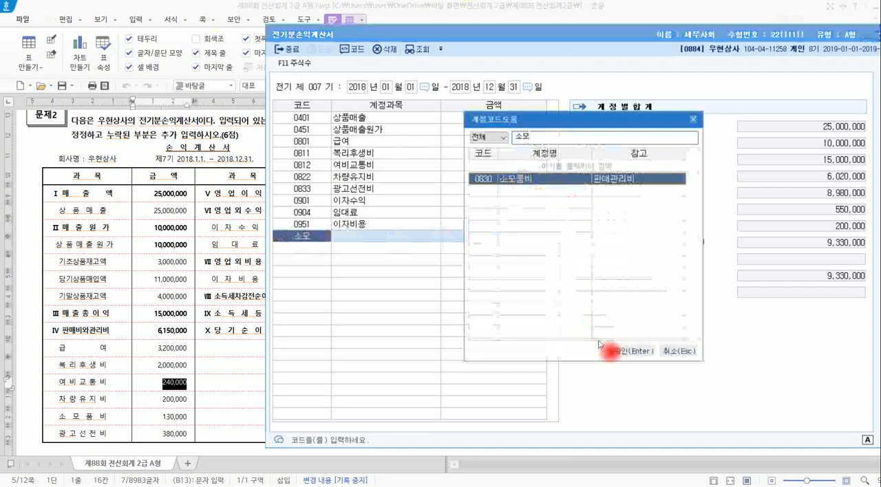
click(621, 352)
click(468, 239)
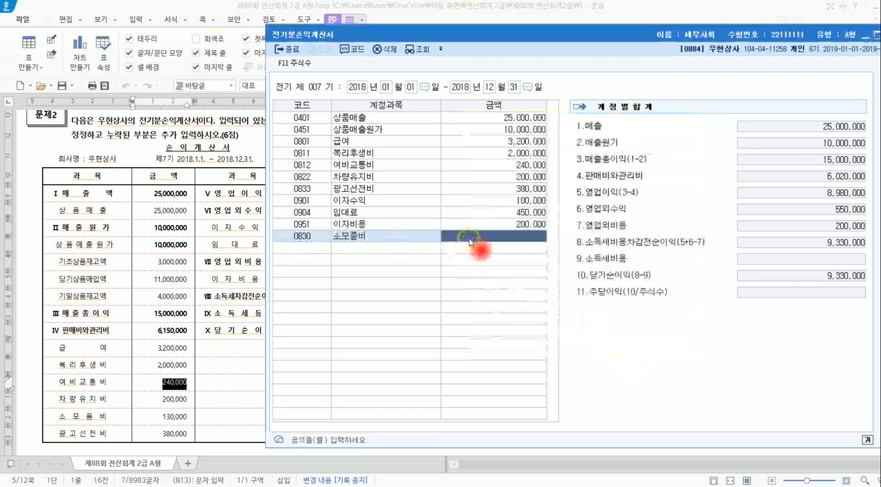
text(240)
key(Return)
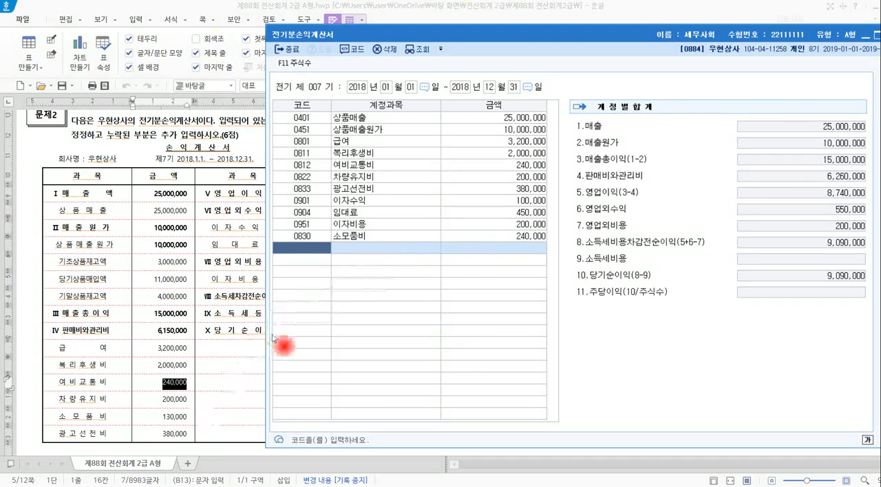
Recheck 소모품비 in the 문제2 statement and set the amount of 0830 소모품비 to 130,000.
click(160, 417)
key(alt+Tab)
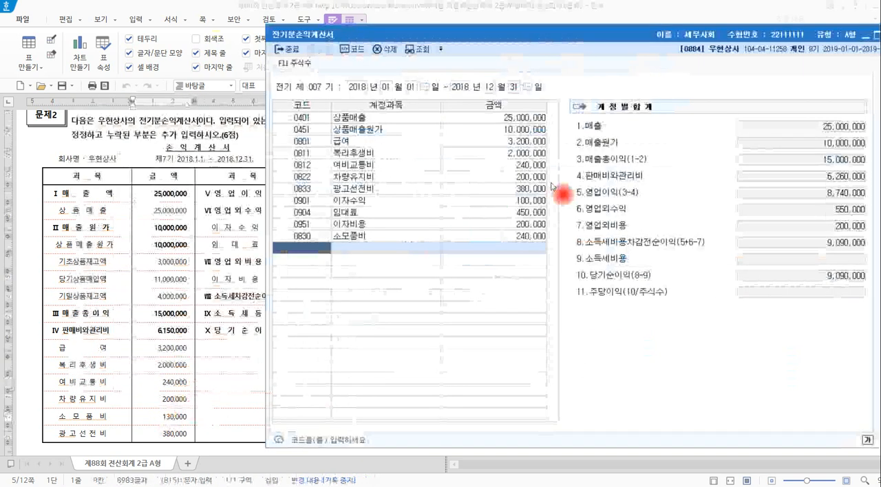
click(533, 237)
text(130)
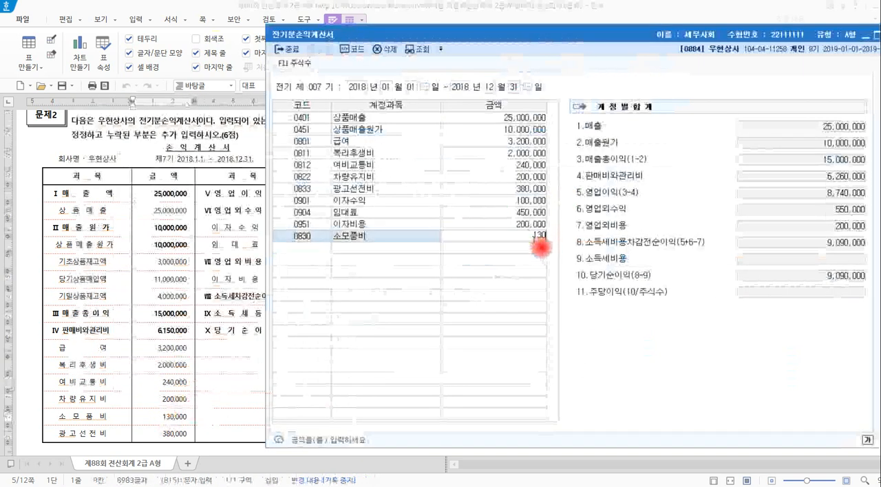
key(Return)
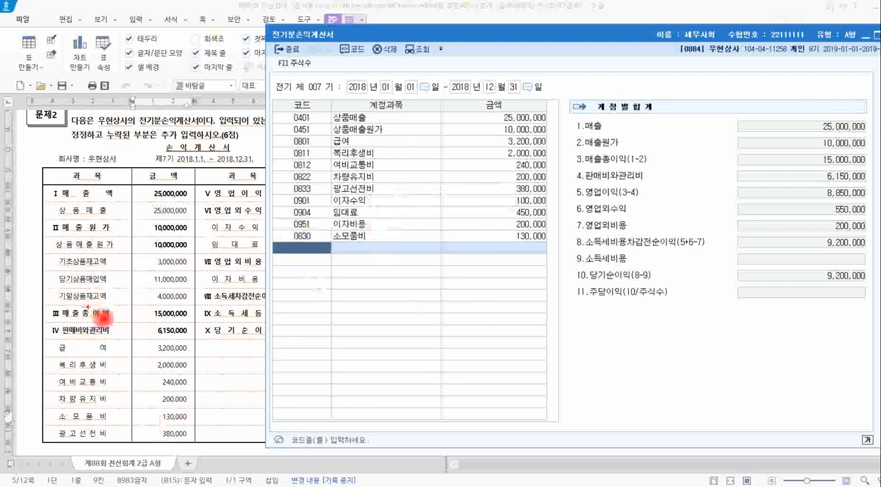
Compare the 판매비와관리비 and 영업이익 totals in 계정별합계 with the 문제2 statement.
drag(146, 322, 194, 338)
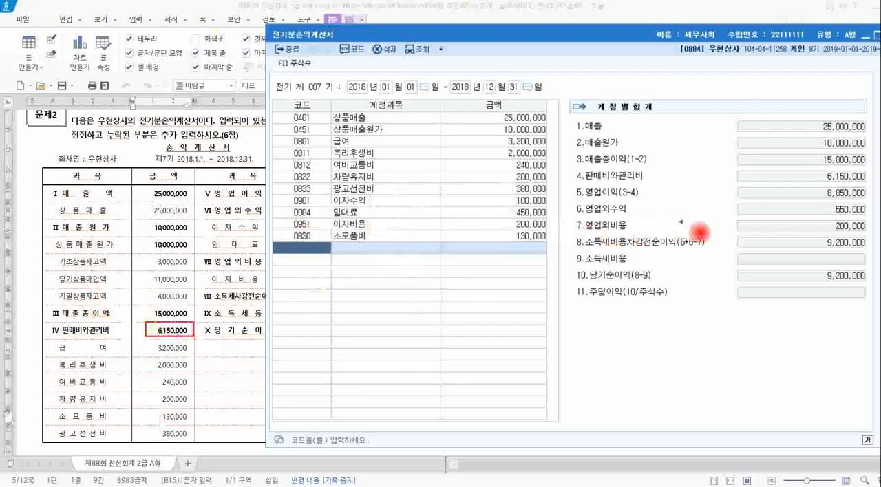
drag(817, 168, 871, 185)
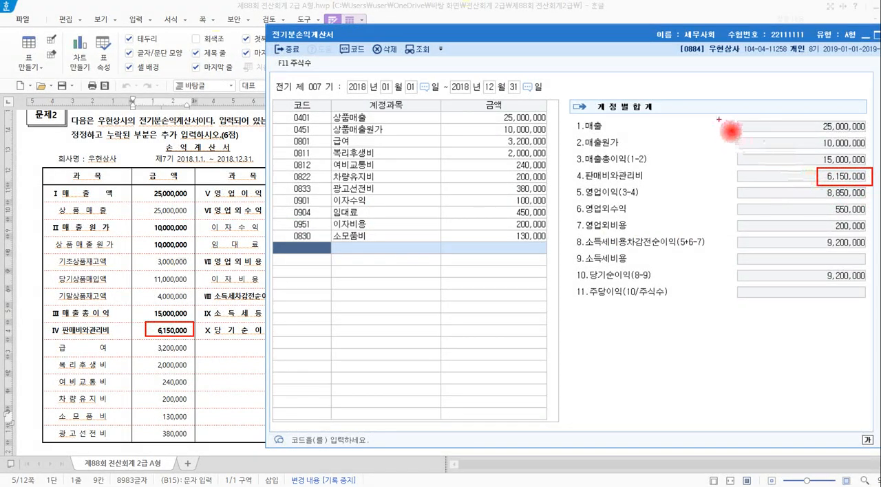
mouse_move(719, 119)
mouse_down()
mouse_move(718, 199)
mouse_move(719, 191)
mouse_up()
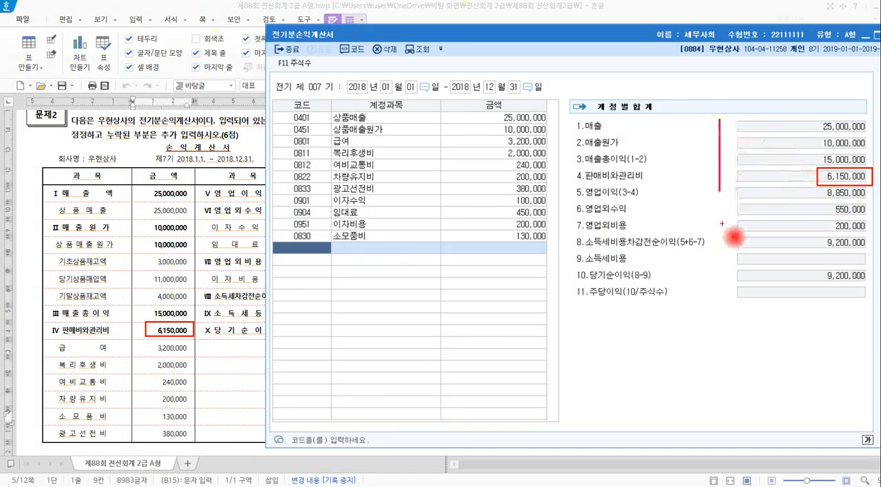
key(Escape)
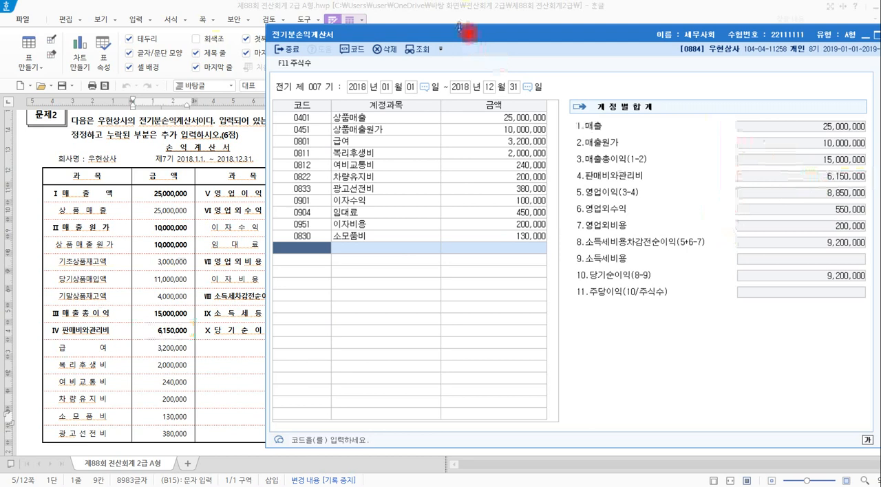
click(459, 19)
click(331, 192)
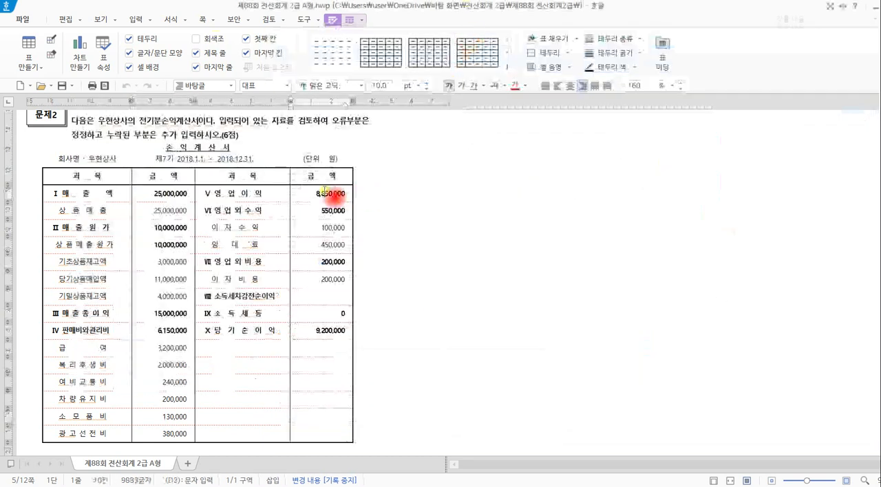
key(alt+Tab)
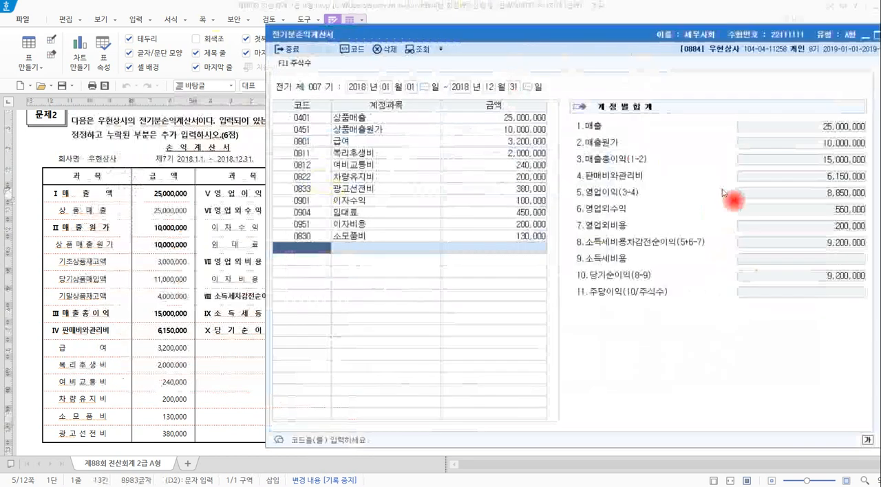
mouse_move(404, 42)
mouse_down()
mouse_move(443, 43)
mouse_move(403, 43)
mouse_move(417, 31)
mouse_up()
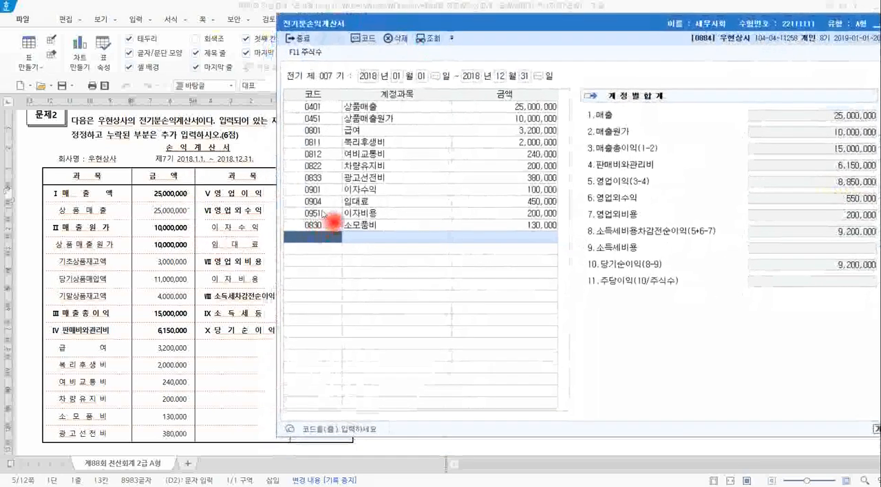
Check the amounts of 0901 이자수익 and 0904 임대료 against the 문제2 statement.
key(alt+Tab)
key(alt+Tab)
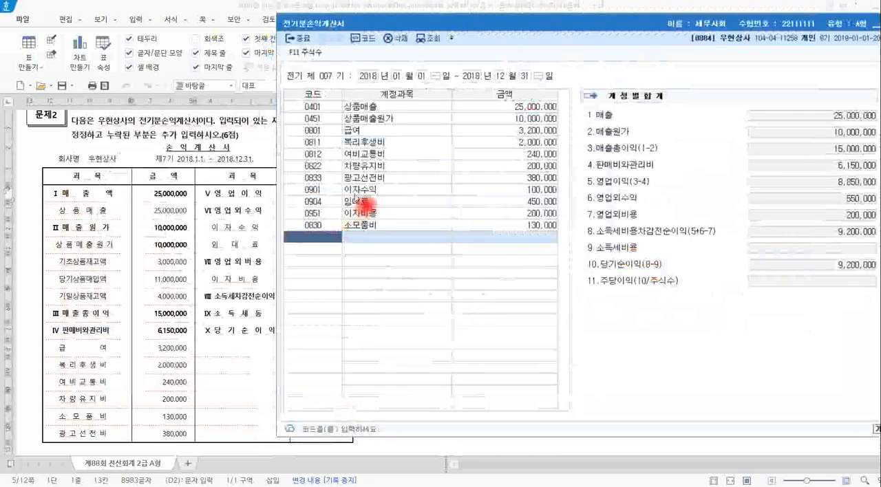
click(490, 196)
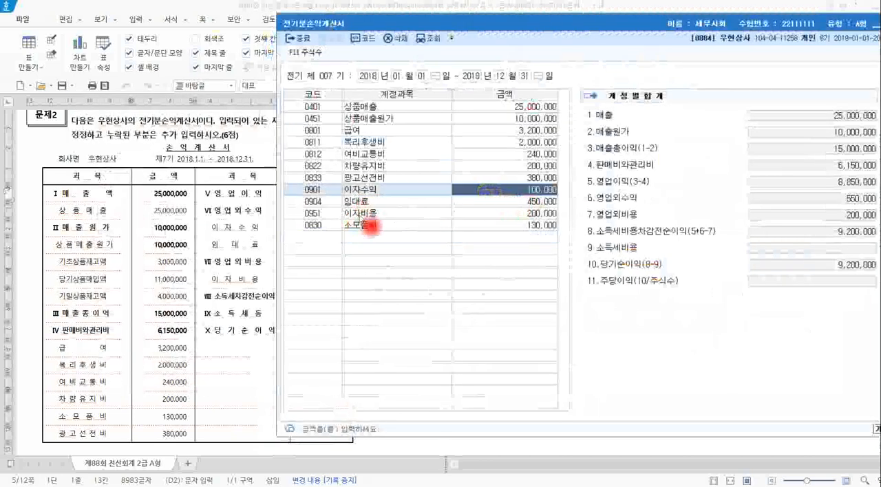
key(alt+Tab)
key(alt+Tab)
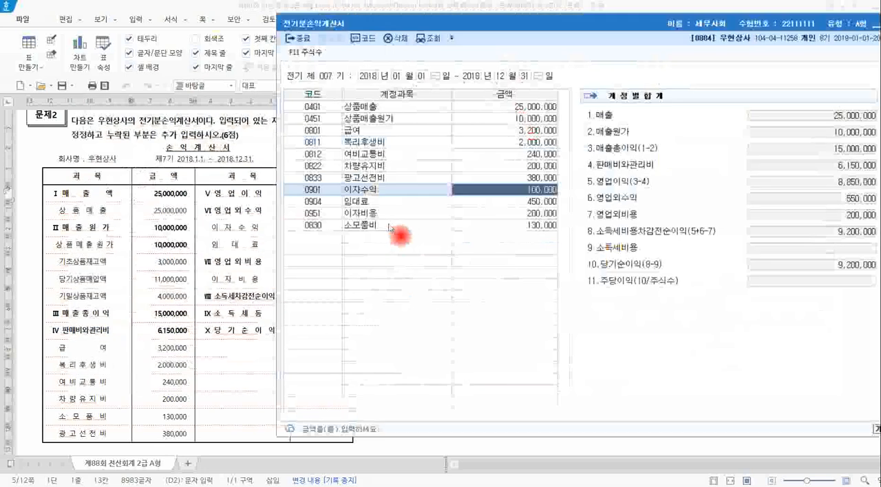
click(489, 202)
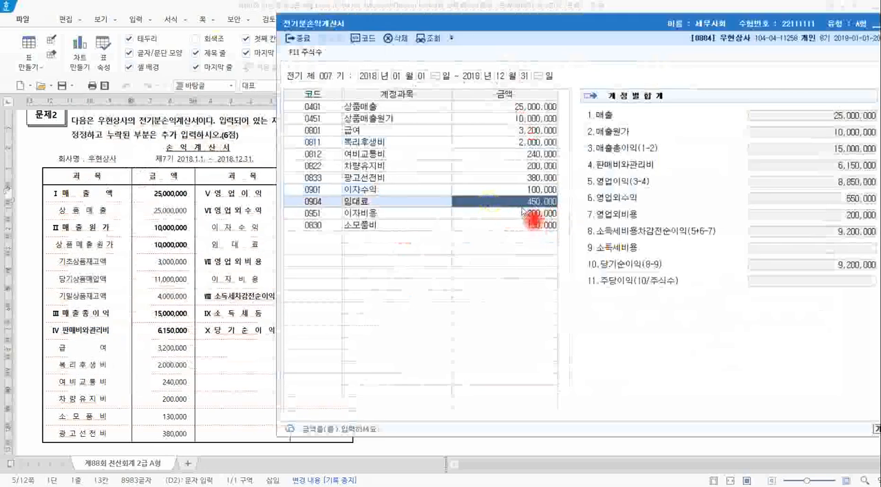
Check the amount of 0951 이자비용 and the 당기순이익 total in 전기분손익계산서 against the 문제2 statement.
key(alt+Tab)
key(alt+Tab)
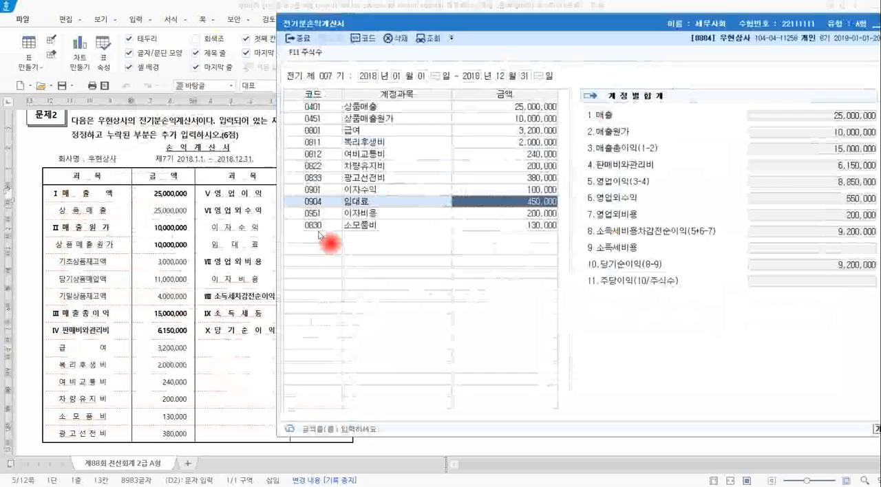
click(519, 224)
click(520, 214)
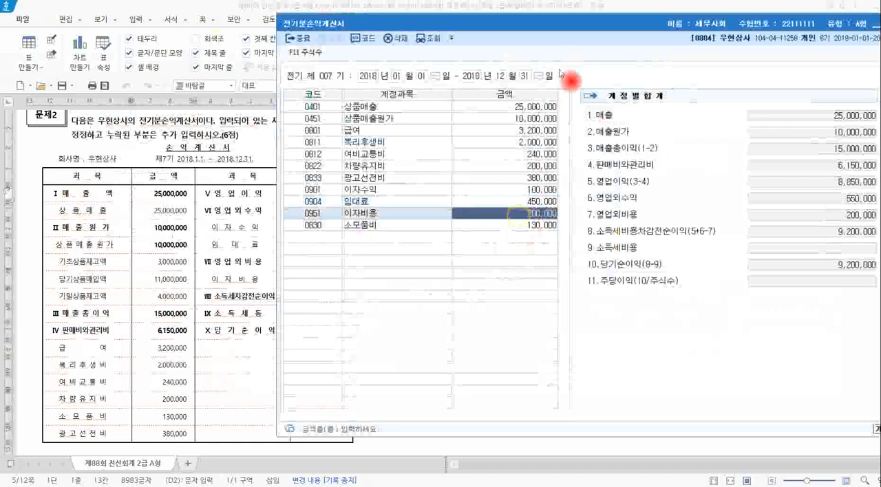
drag(571, 32, 526, 36)
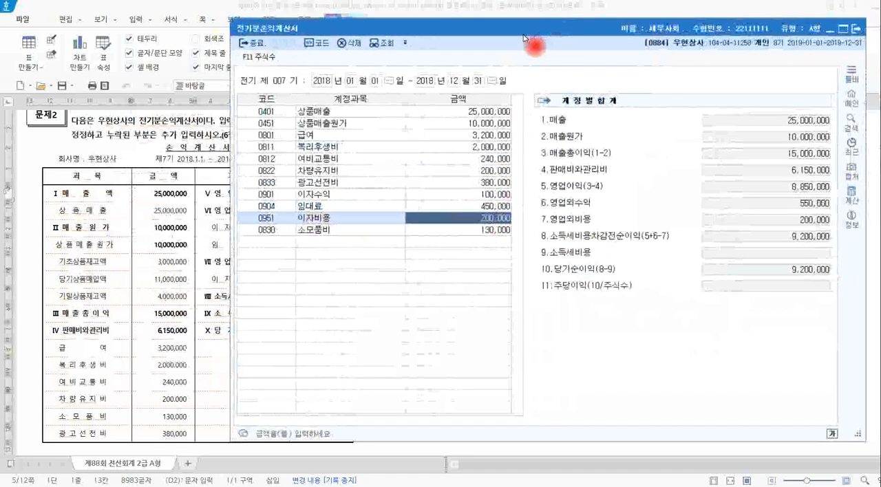
key(alt+Tab)
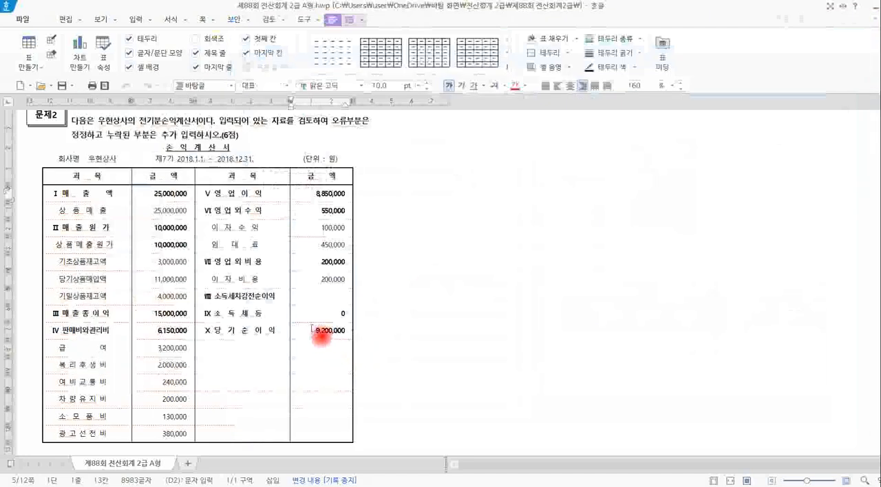
drag(312, 330, 354, 331)
key(alt+Tab)
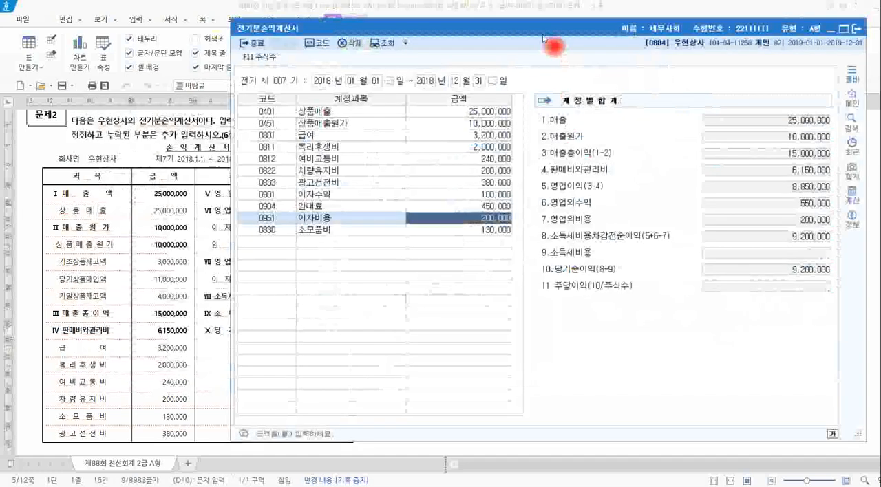
Review the 0451 상품매출원가, 0811 복리후생비 and 0830 소모품비 entries, and close 전기분손익계산서.
drag(543, 38, 400, 62)
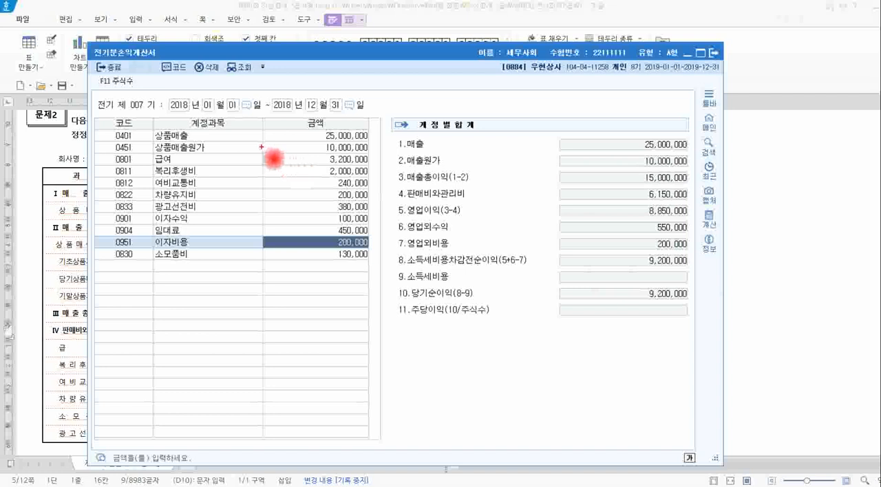
mouse_move(108, 141)
mouse_down()
mouse_move(216, 154)
mouse_move(368, 154)
mouse_up()
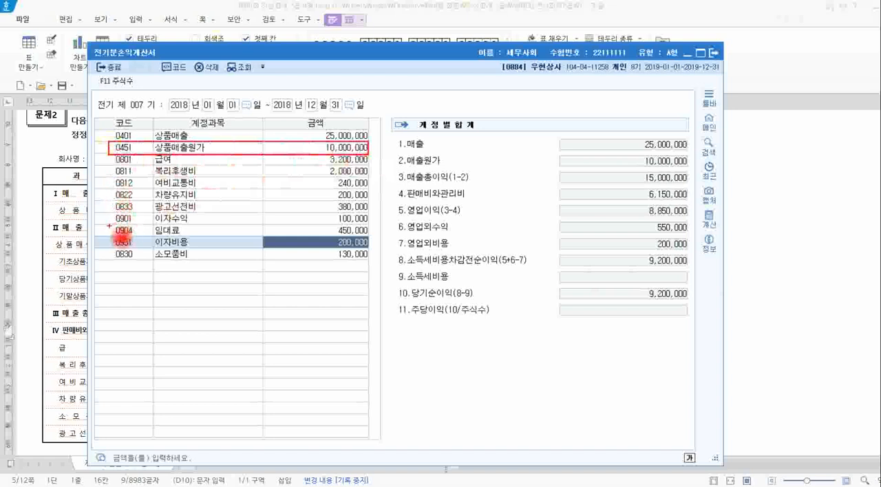
mouse_move(105, 246)
mouse_down()
mouse_move(252, 271)
mouse_move(378, 266)
mouse_up()
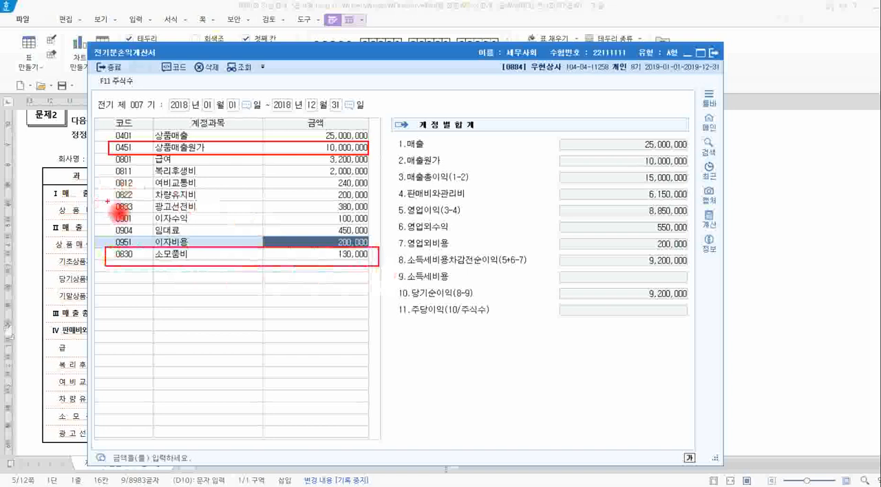
mouse_move(108, 165)
mouse_down()
mouse_move(137, 184)
mouse_move(358, 181)
mouse_move(378, 194)
mouse_up()
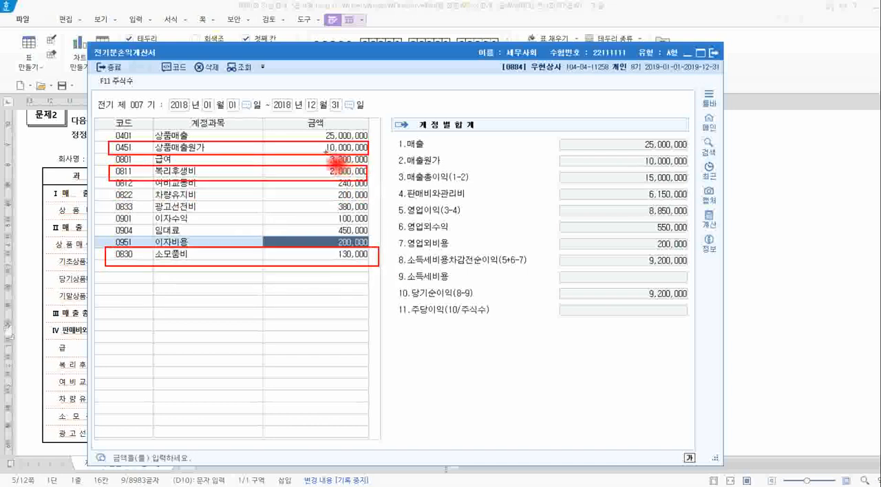
key(Escape)
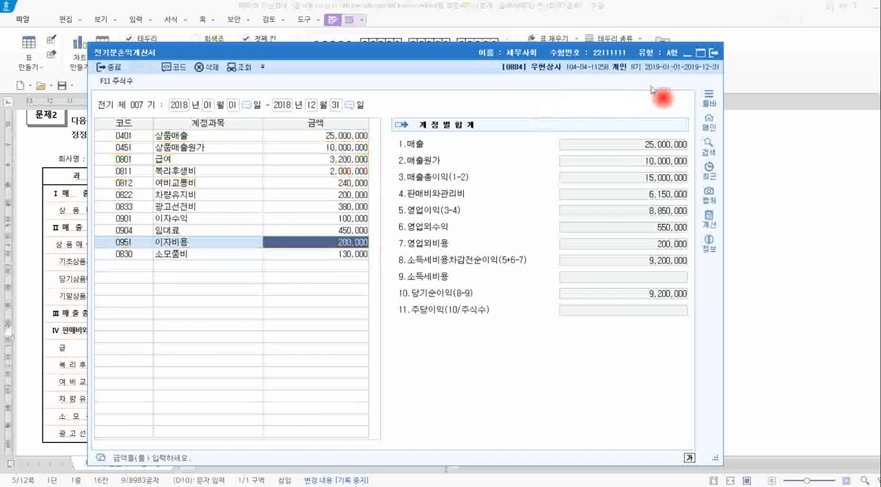
click(715, 54)
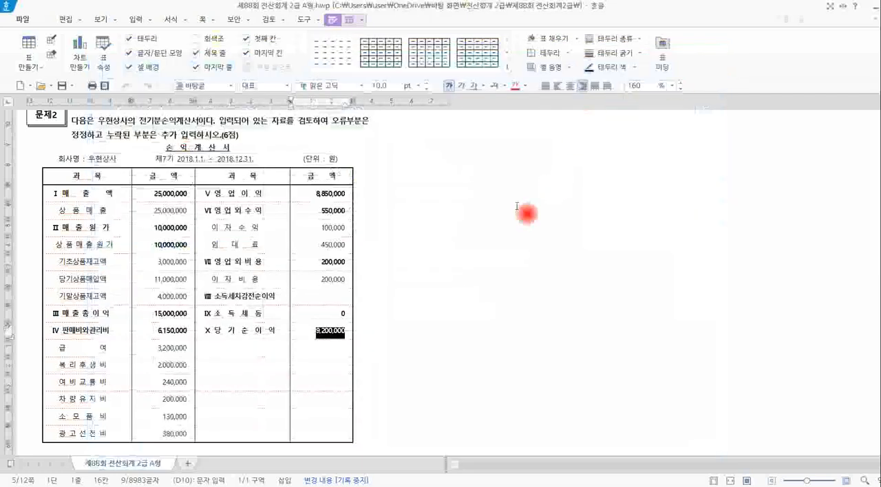
Return to the KcLep main screen and open 전기분재무상태표.
click(332, 315)
key(alt+Tab)
click(338, 309)
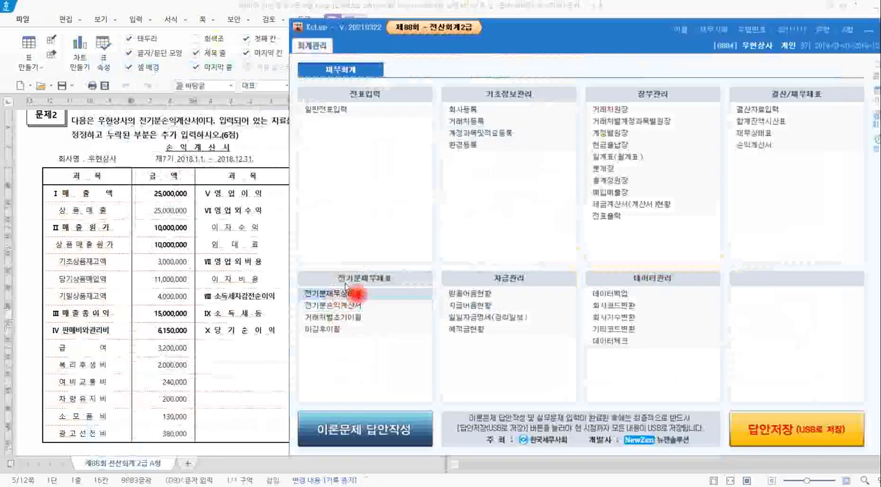
click(367, 301)
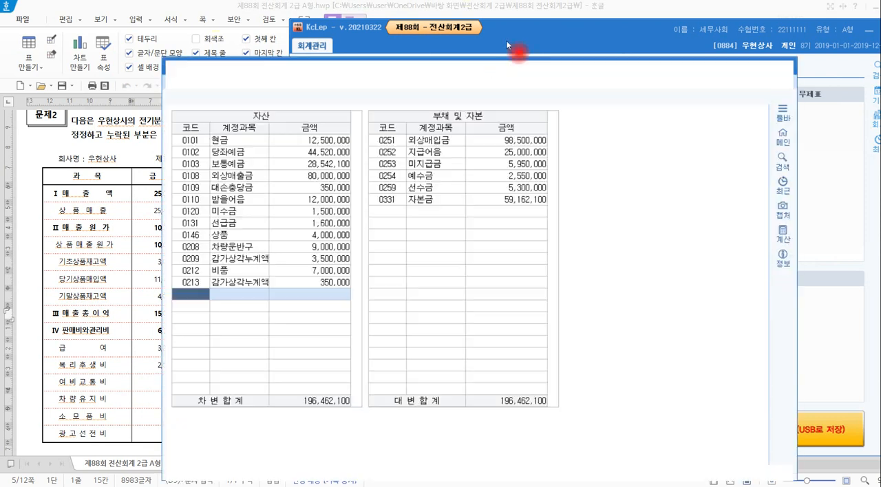
drag(507, 69, 509, 30)
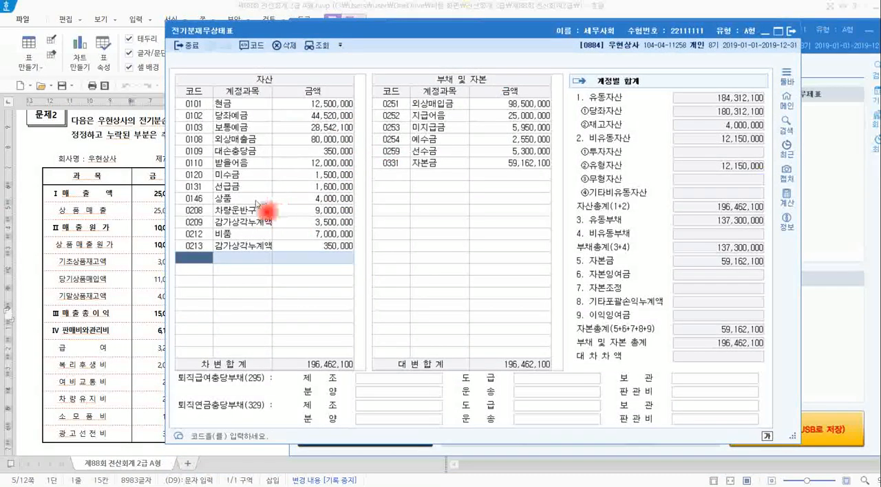
Examine 0146 상품 and the asset, liability and capital accounts in 전기분재무상태표, and close it.
click(166, 219)
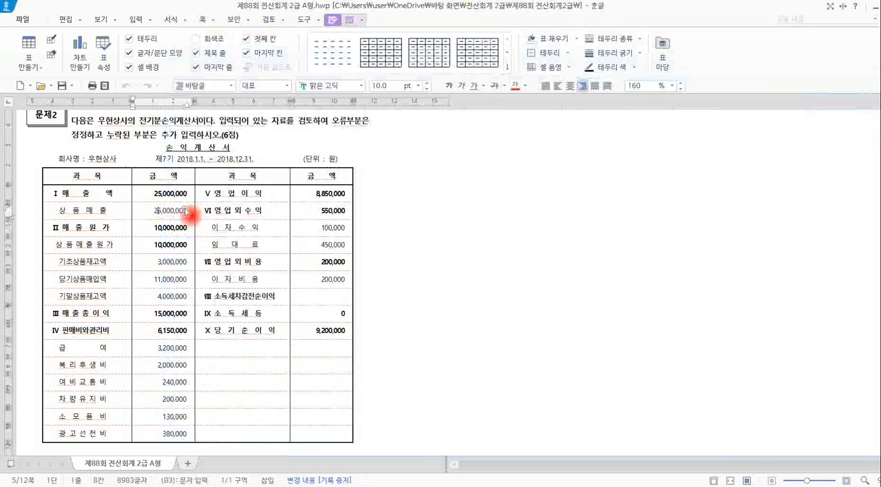
key(alt+Tab)
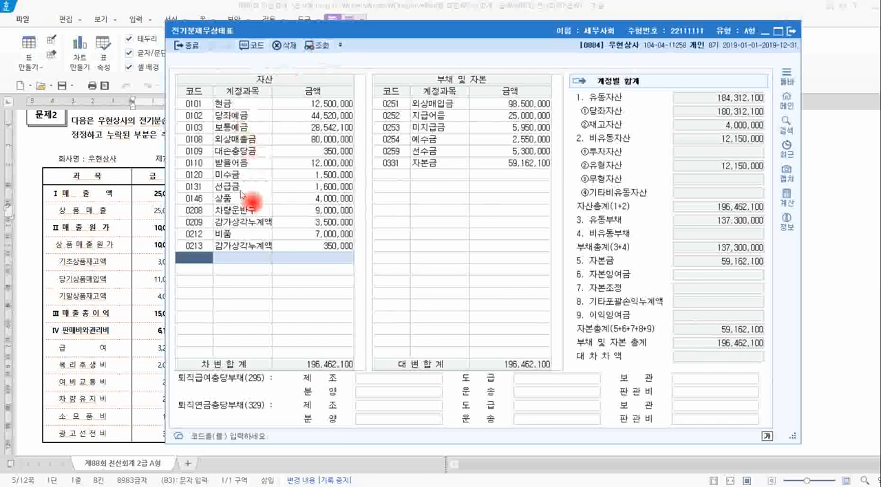
click(227, 199)
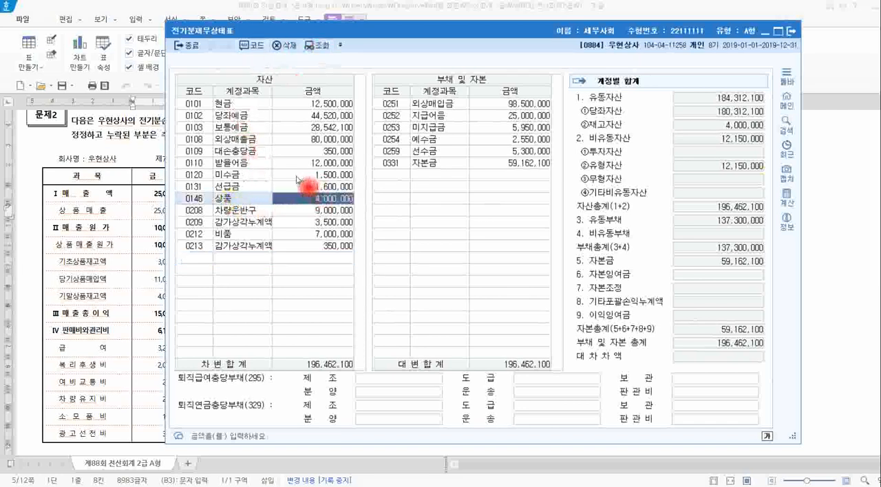
mouse_move(174, 71)
mouse_down()
mouse_move(205, 131)
mouse_move(383, 265)
mouse_up()
mouse_move(447, 296)
mouse_down()
mouse_move(586, 317)
mouse_move(565, 319)
mouse_move(565, 274)
mouse_up()
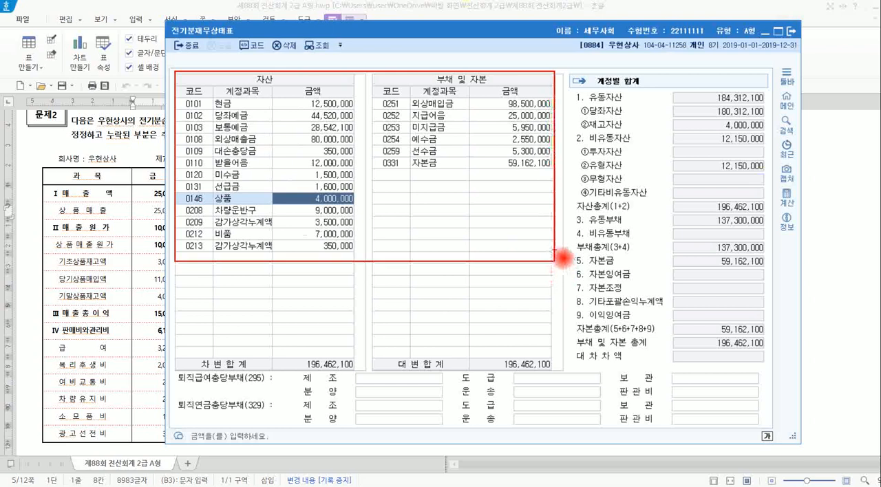
key(Escape)
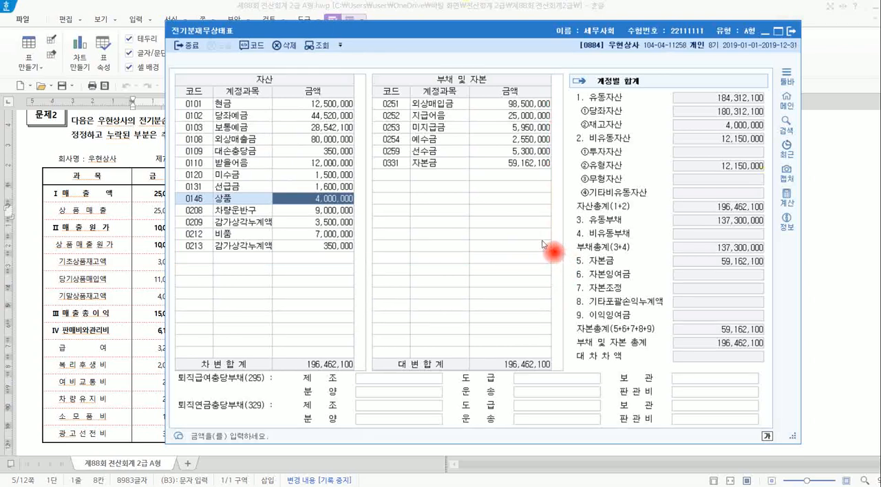
click(791, 31)
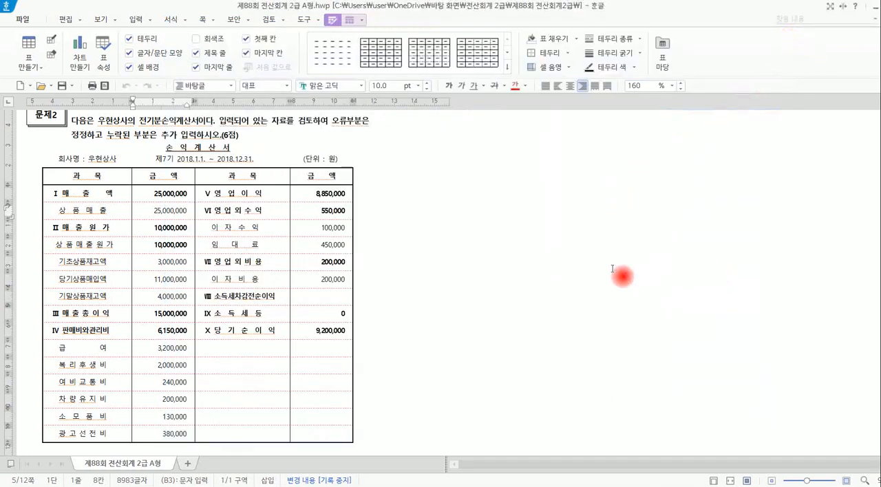
Read 문제3 in the exam document, including the 거래처별 초기이월 receivable and payable balances in [2].
scroll(616, 270, down, 5)
scroll(606, 267, down, 2)
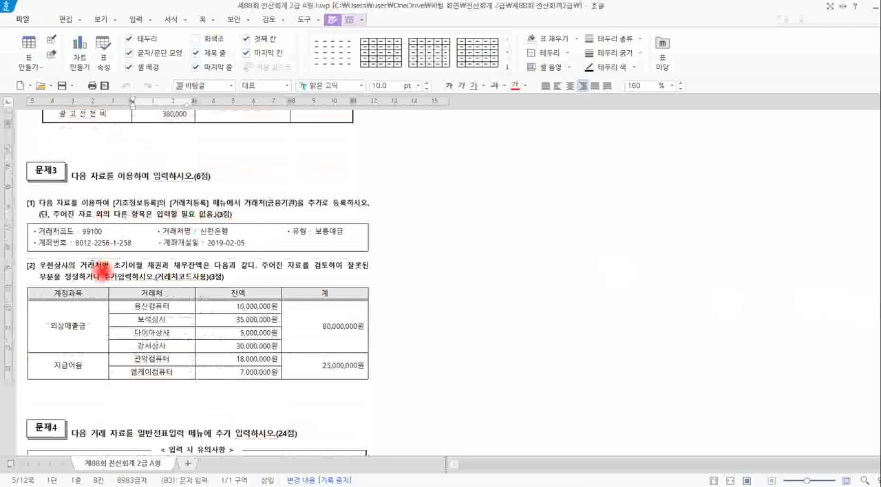
drag(87, 265, 155, 274)
click(173, 275)
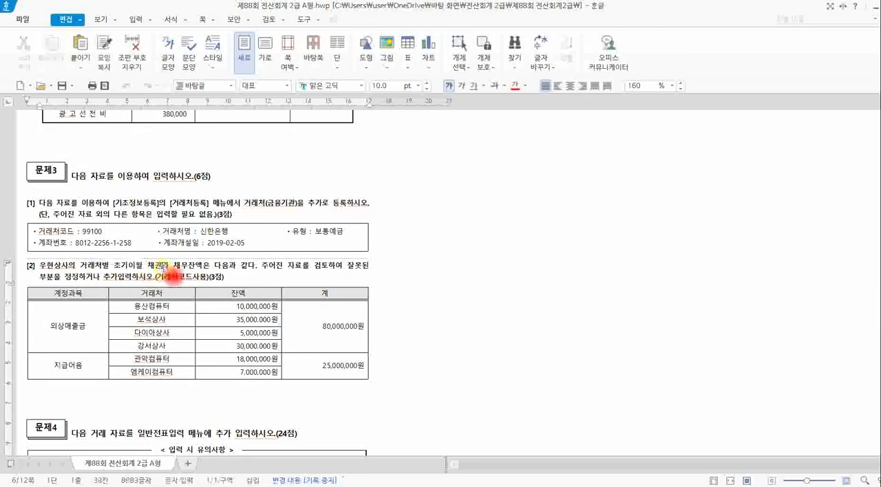
Switch to KcLep and open 거래처등록 under 기초정보관리, keeping 문제3 in view beside it.
mouse_move(248, 485)
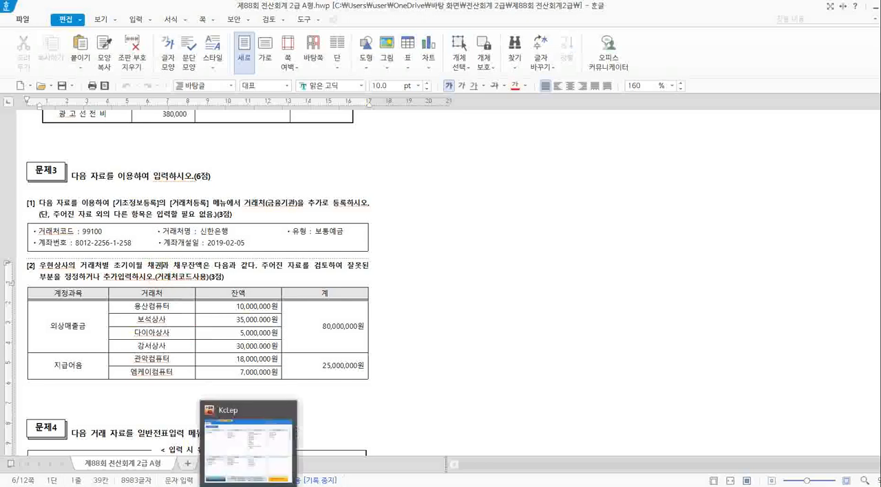
click(256, 459)
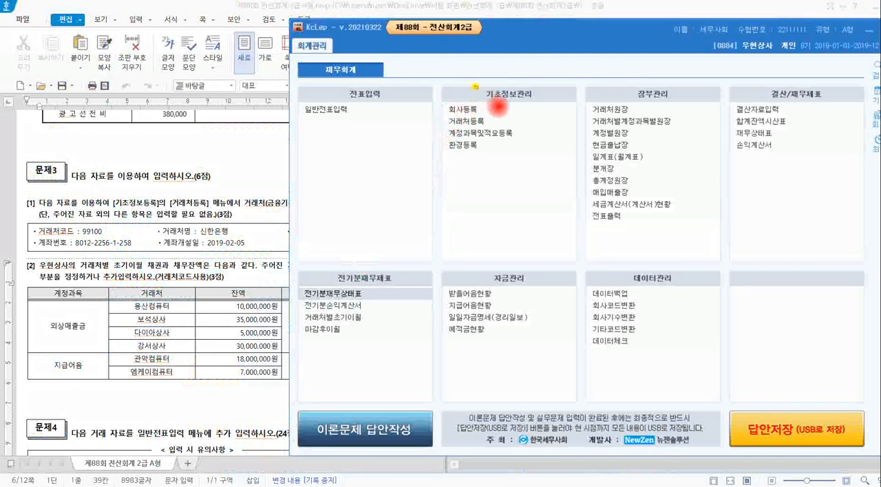
drag(475, 86, 541, 102)
drag(432, 119, 488, 130)
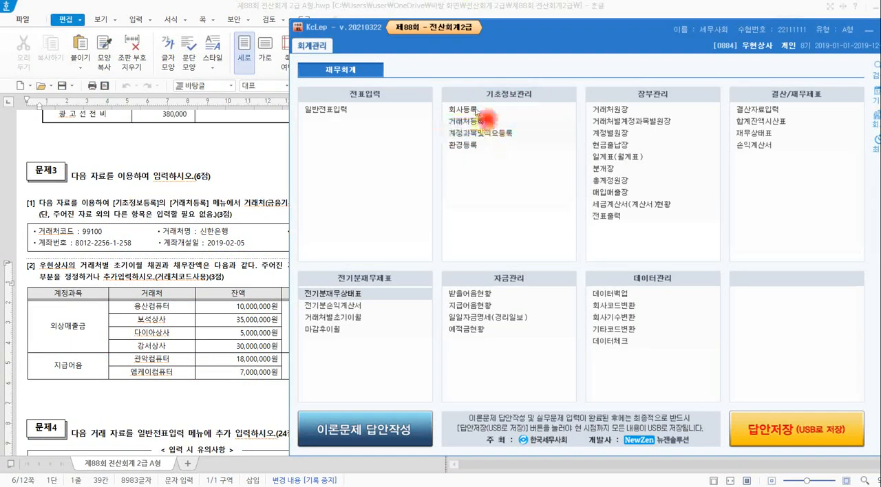
click(502, 121)
drag(393, 27, 654, 34)
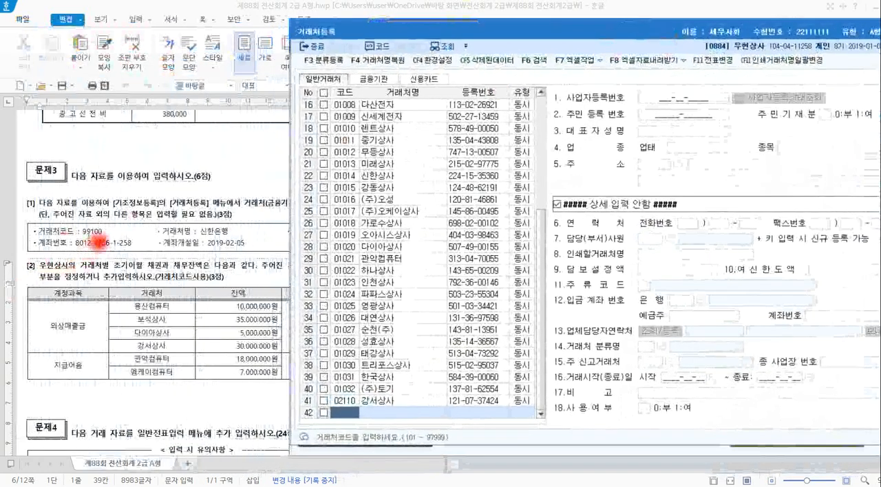
Compare the 거래처(금융기관) registration details in 문제3 [1] with the 일반거래처, 금융기관 and 신용카드 categories in 거래처등록.
click(137, 215)
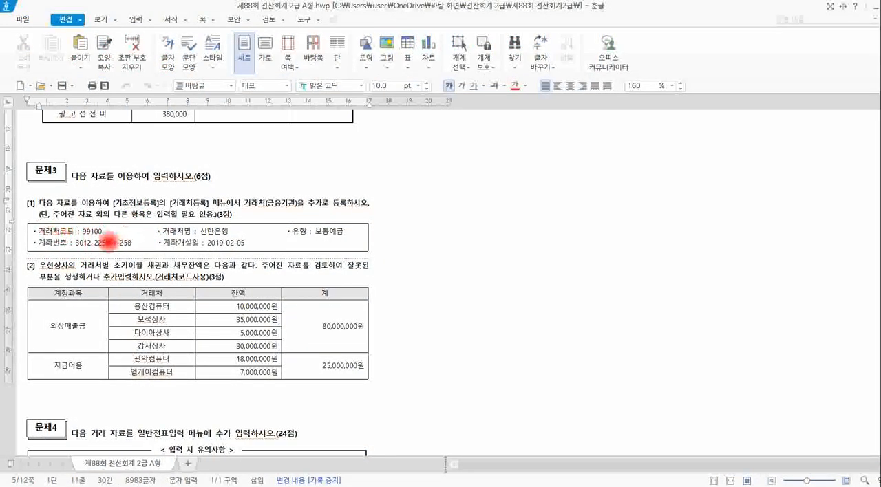
drag(153, 221, 230, 241)
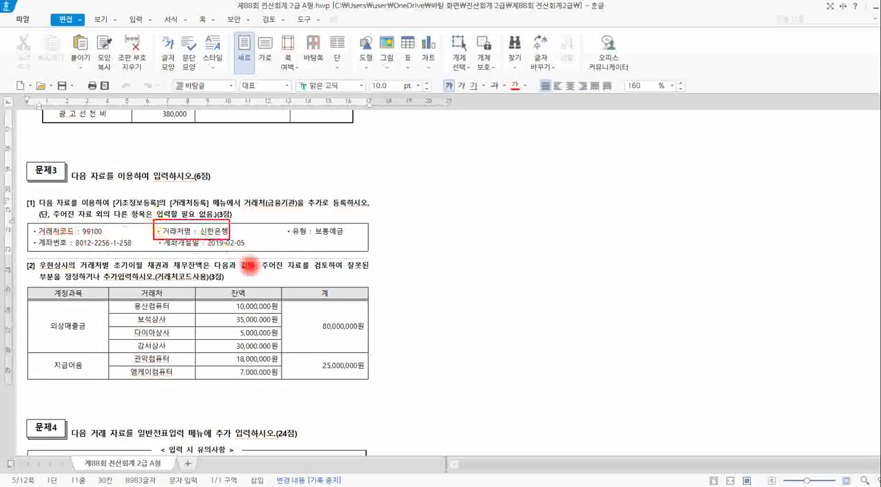
key(alt+Tab)
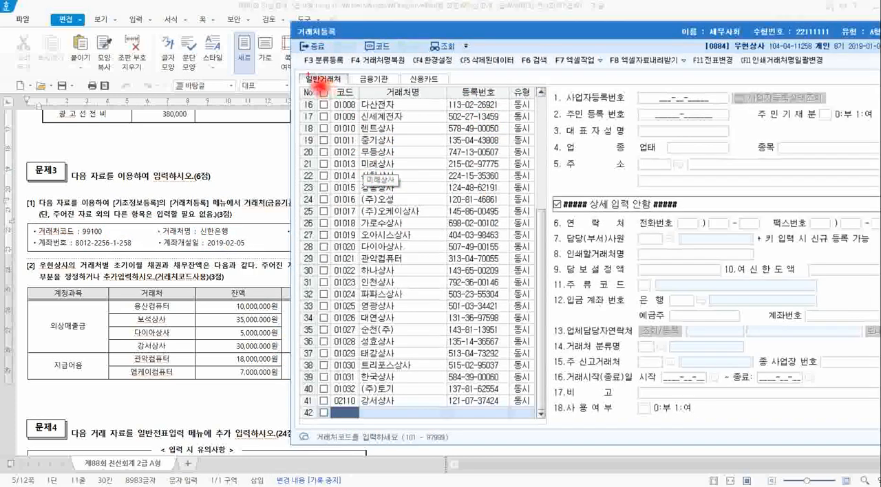
mouse_move(311, 74)
mouse_down()
mouse_move(337, 100)
mouse_move(473, 105)
mouse_up()
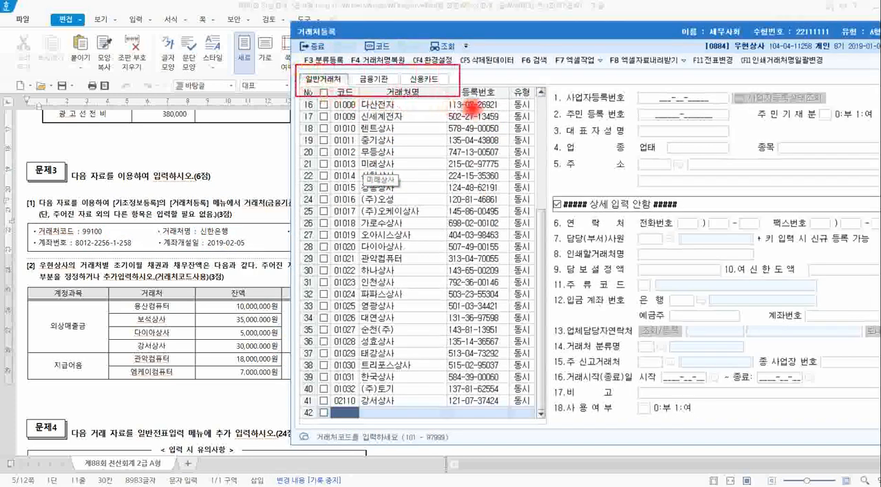
mouse_move(323, 103)
mouse_down()
mouse_move(302, 82)
mouse_move(337, 67)
mouse_move(346, 95)
mouse_move(376, 66)
mouse_up()
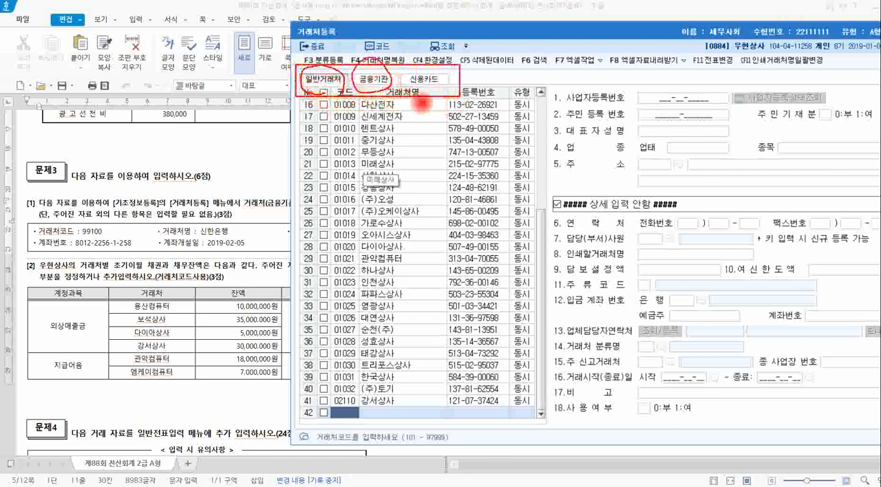
mouse_move(428, 103)
mouse_down()
mouse_move(404, 84)
mouse_move(444, 75)
mouse_up()
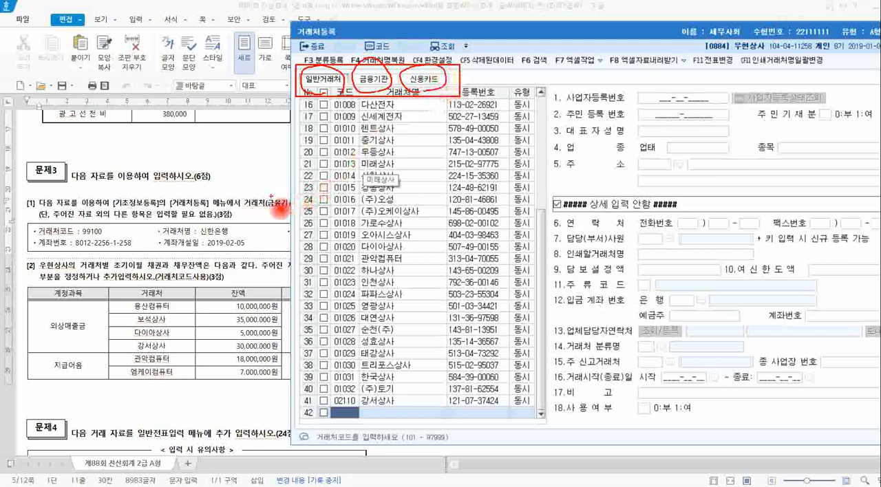
key(Escape)
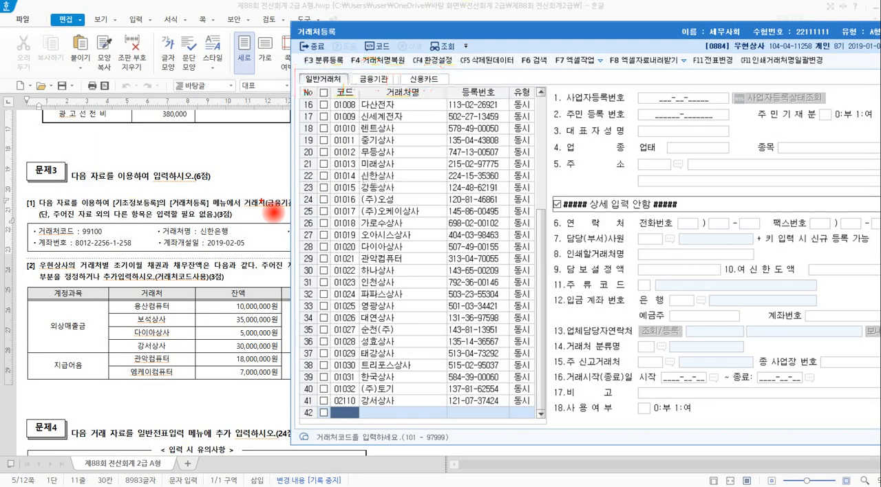
click(272, 211)
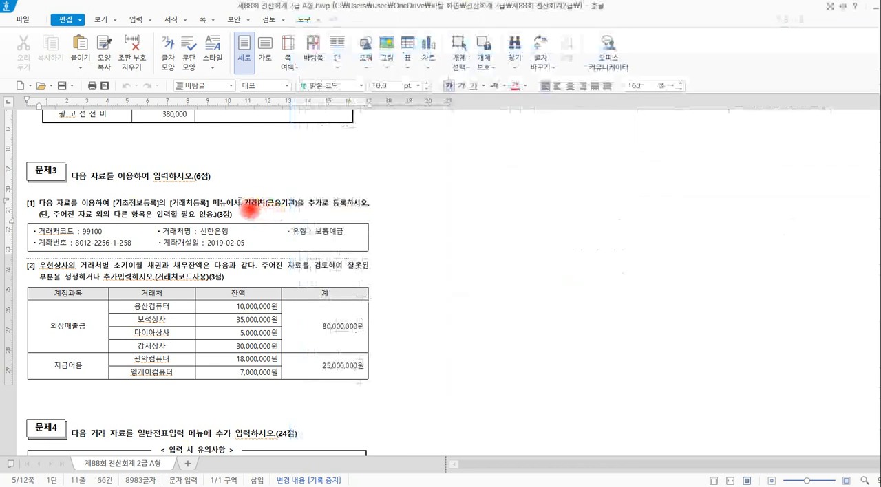
drag(240, 204, 307, 215)
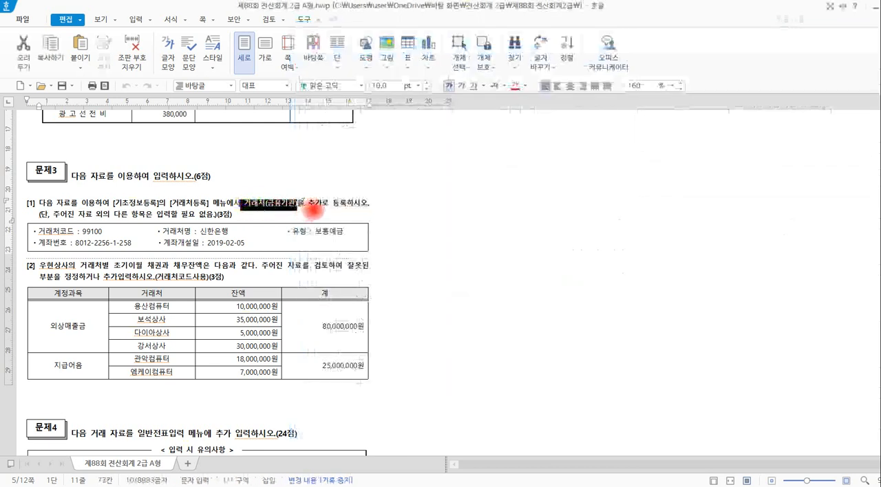
Switch to KcLep's 거래처등록 and add a 금융기관 entry with code 99100 and name 신한은행.
key(alt+Tab)
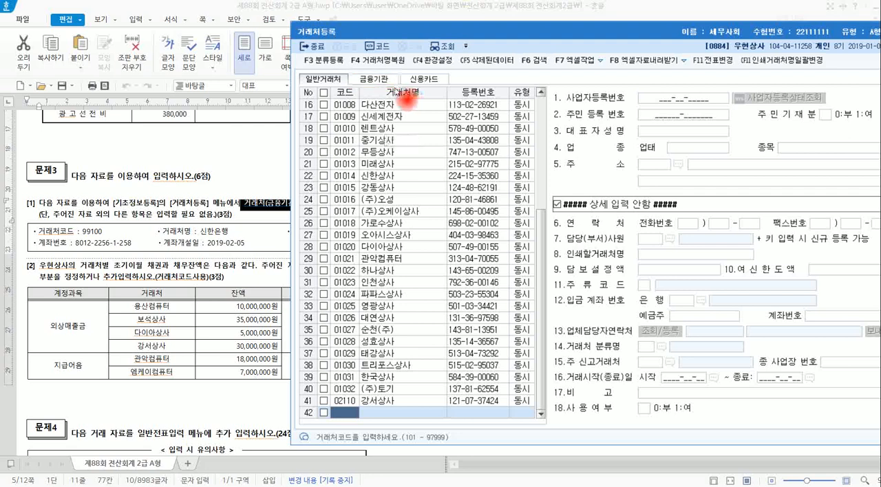
click(380, 80)
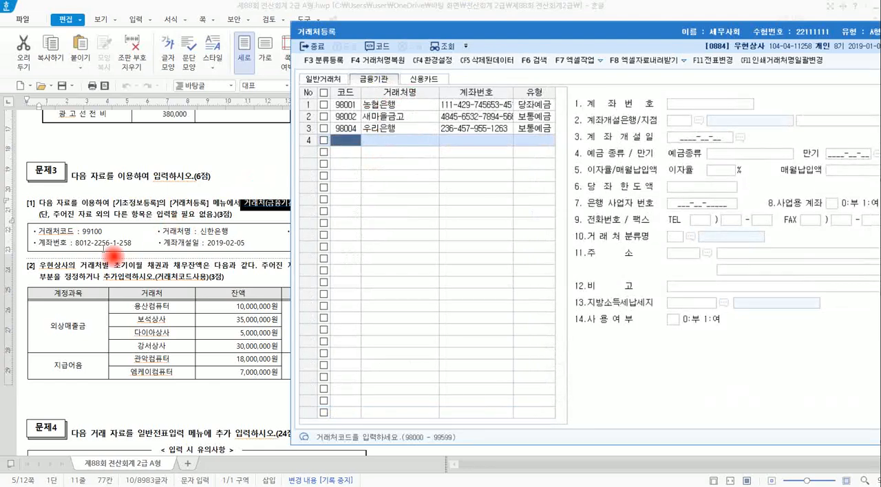
click(88, 235)
double_click(91, 232)
key(alt+Tab)
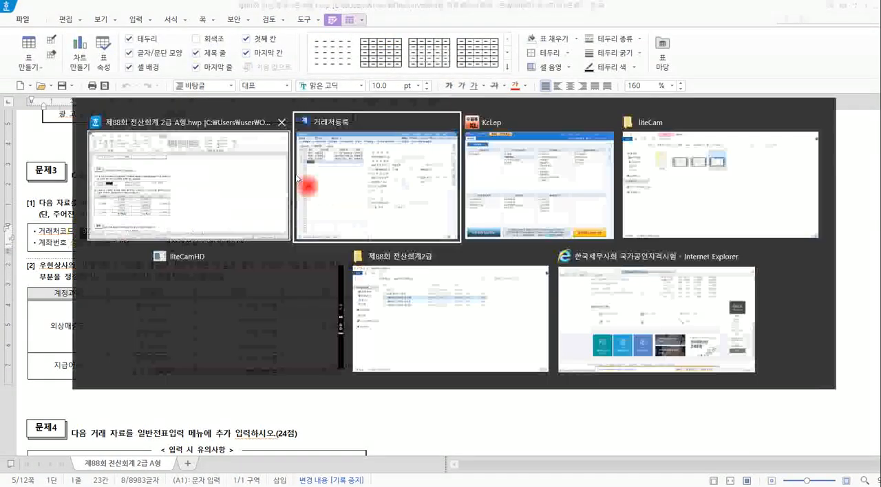
text(99)
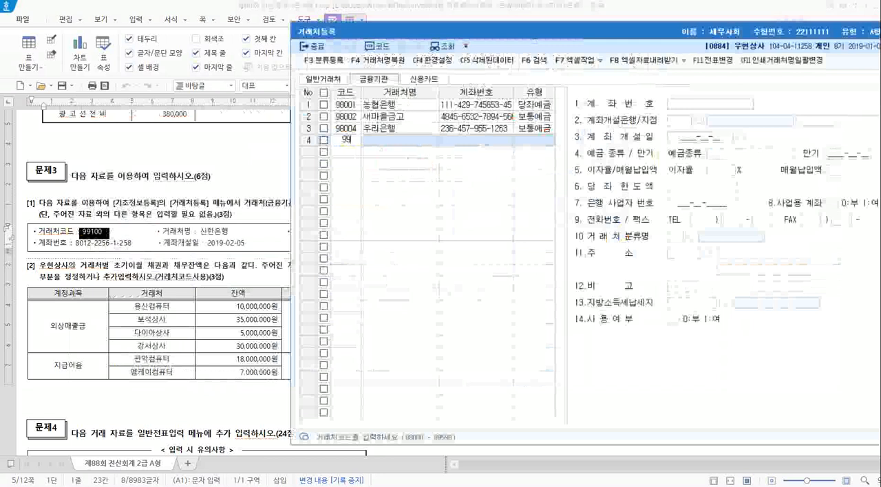
text(100)
key(Return)
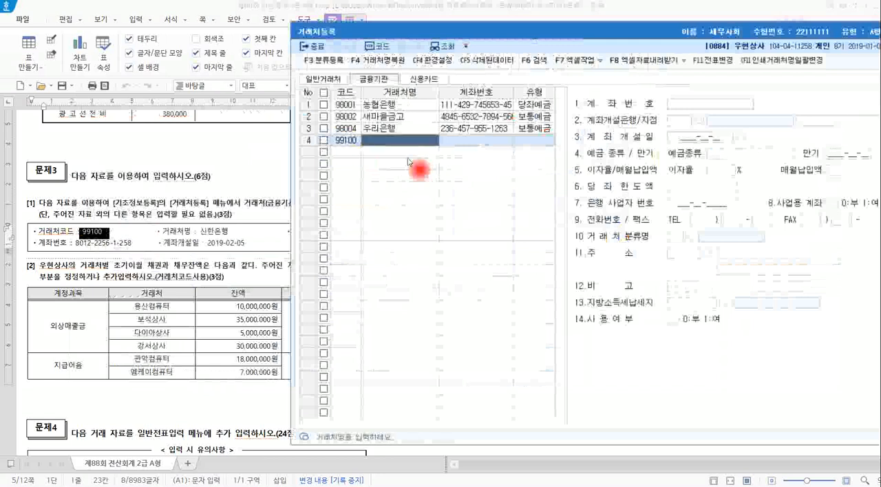
click(385, 140)
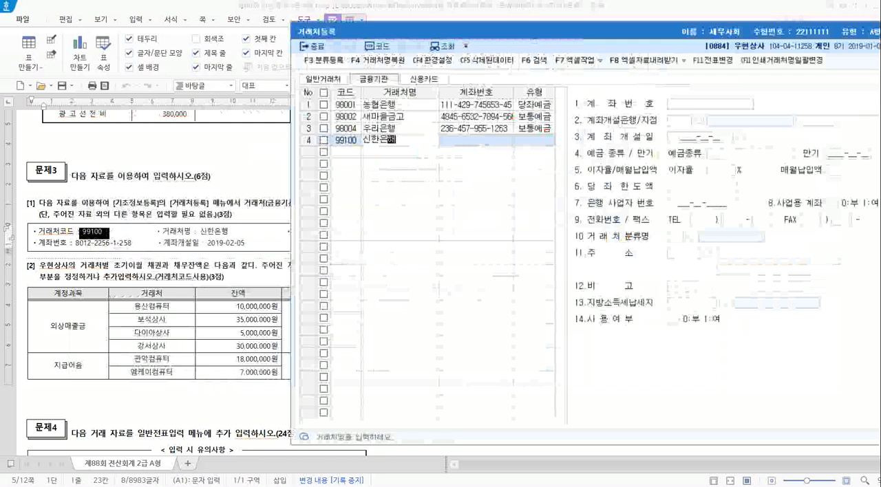
text(신한은행)
key(Return)
Check the 유형 given in 문제3 [1] and set 신한은행's account type to 보통예금.
key(alt+Tab)
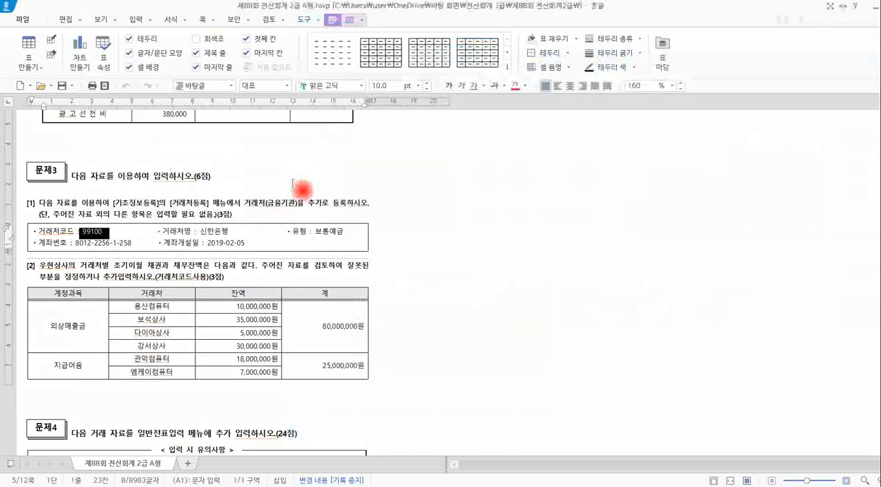
drag(291, 232, 345, 233)
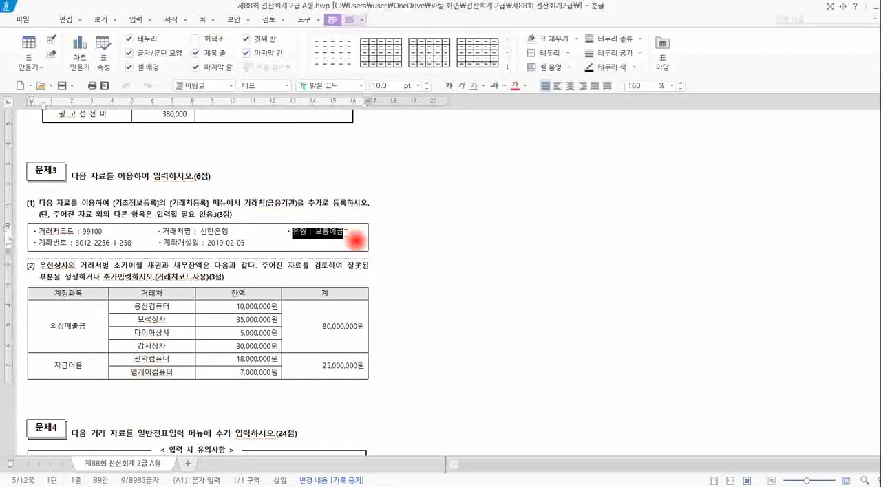
key(alt+Tab)
click(486, 141)
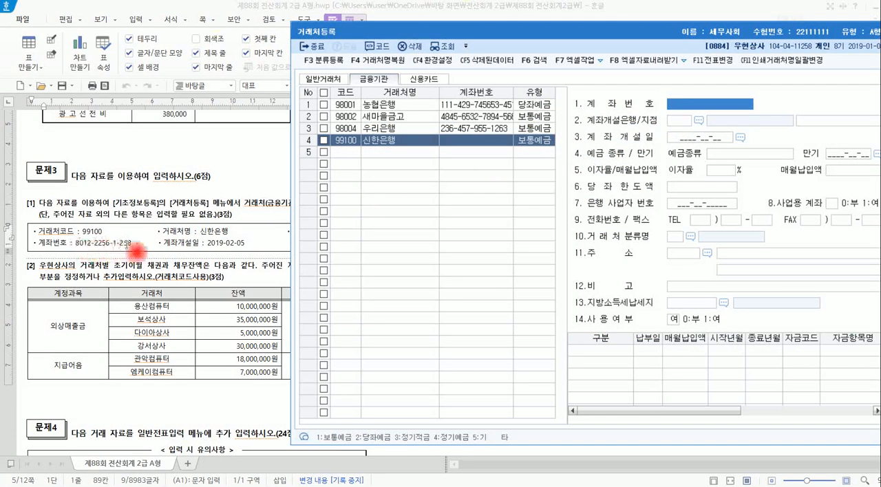
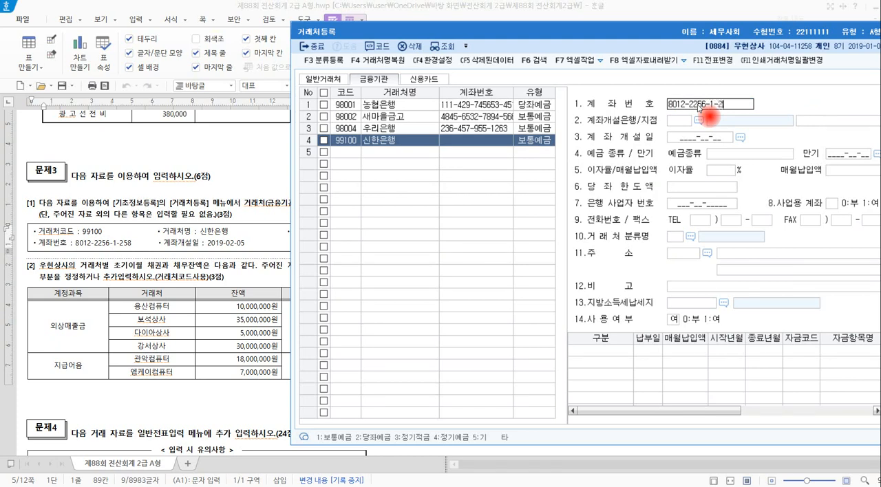
Enter 신한은행's account number from 문제3 [1] and set its 계좌개설일 to 2019-02-05.
key(Return)
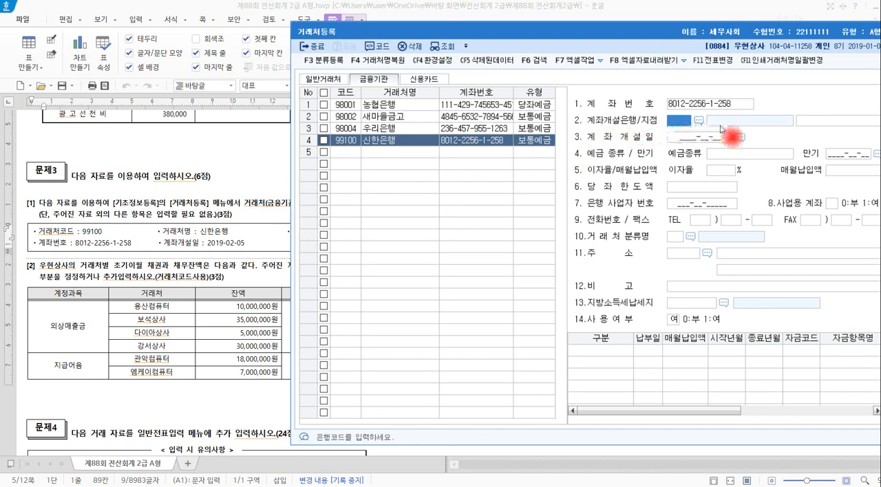
click(705, 140)
text(201)
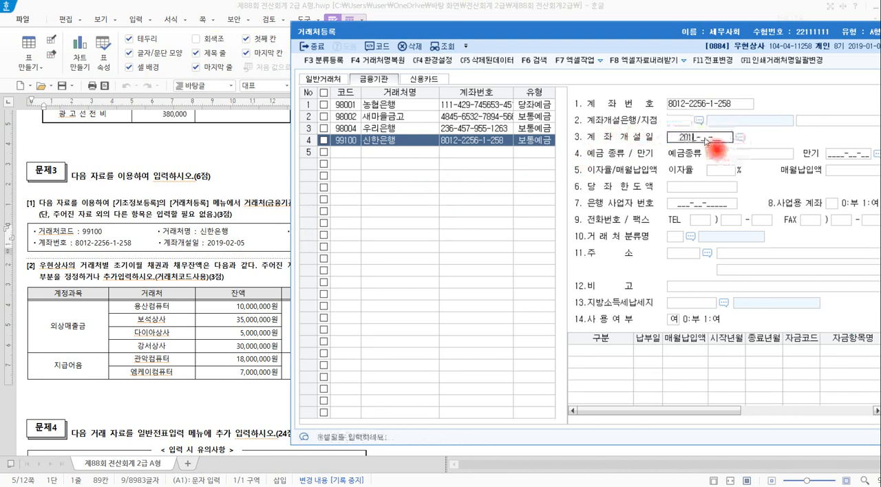
text(9-02-05)
key(Return)
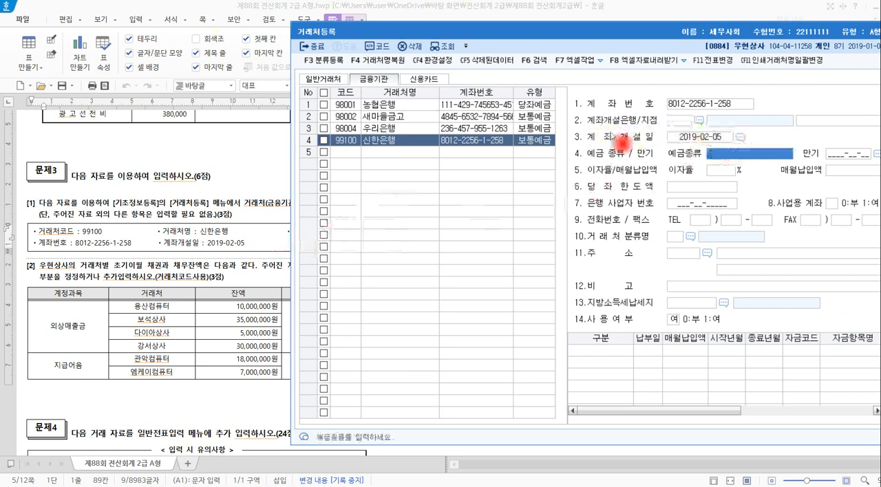
Compare the 신한은행 registration in 거래처등록 with the details given in 문제3 [1].
click(278, 244)
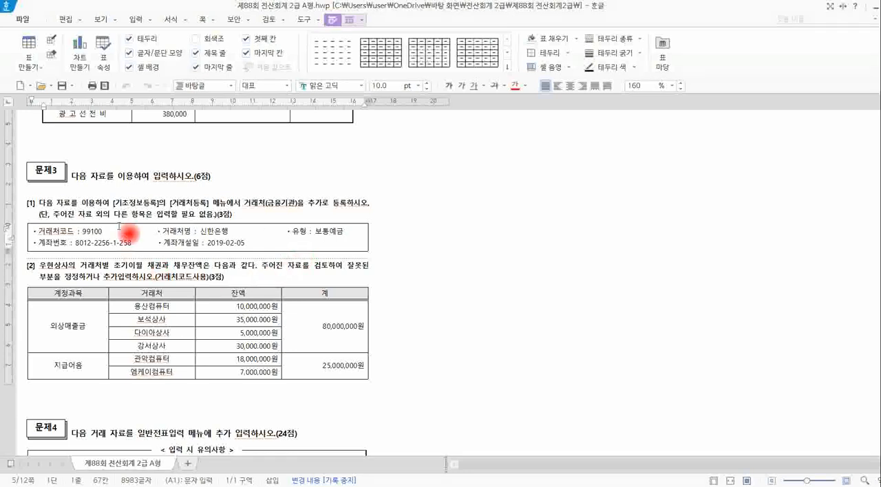
key(alt+Tab)
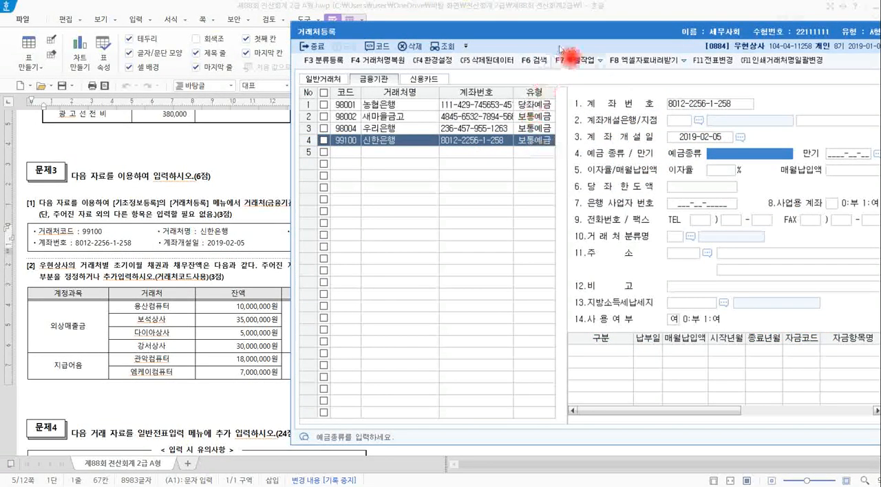
drag(589, 33, 517, 37)
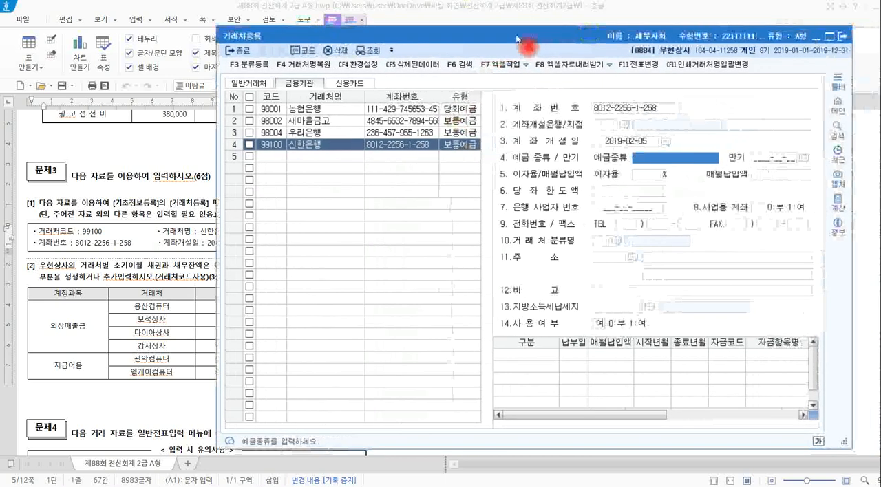
drag(225, 76, 268, 90)
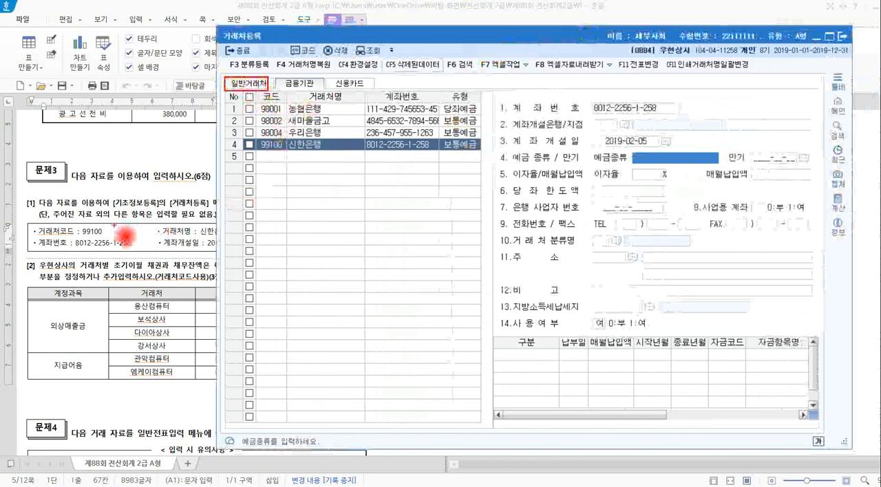
mouse_move(37, 216)
mouse_down()
mouse_move(114, 253)
mouse_move(153, 249)
mouse_move(260, 230)
mouse_move(541, 149)
mouse_move(532, 177)
mouse_move(520, 137)
mouse_move(541, 187)
mouse_up()
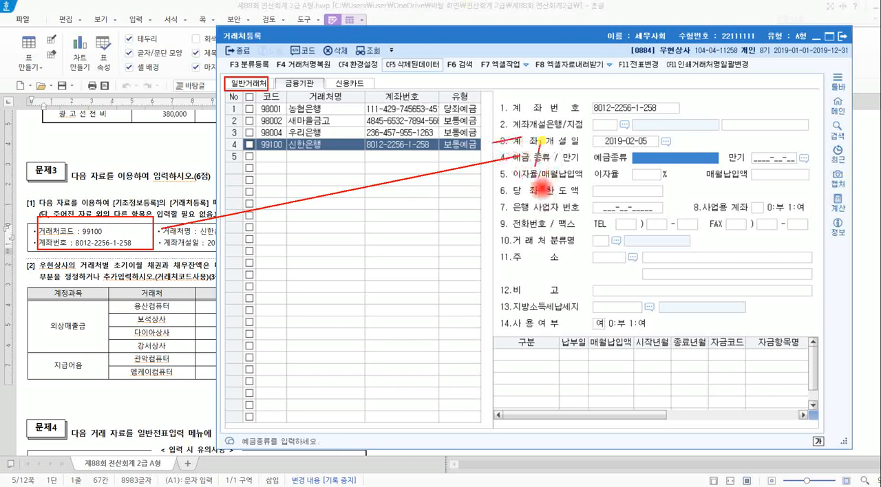
key(Escape)
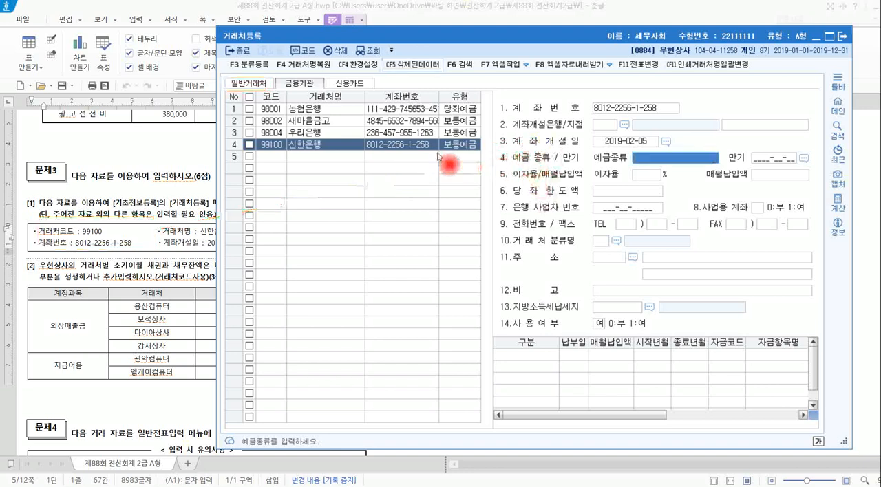
Read the 문제3 [2] instructions on the 거래처별 초기이월 receivable and payable balances in the exam document.
click(157, 235)
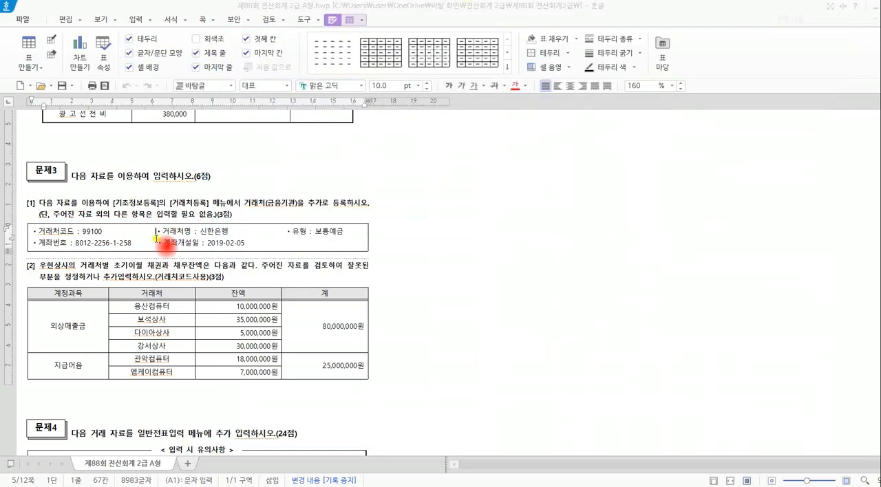
scroll(182, 236, down, 3)
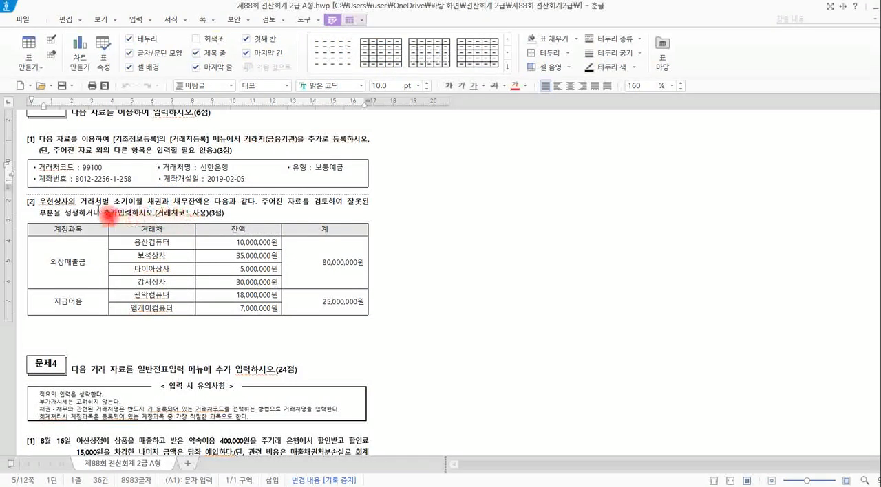
drag(82, 205, 143, 207)
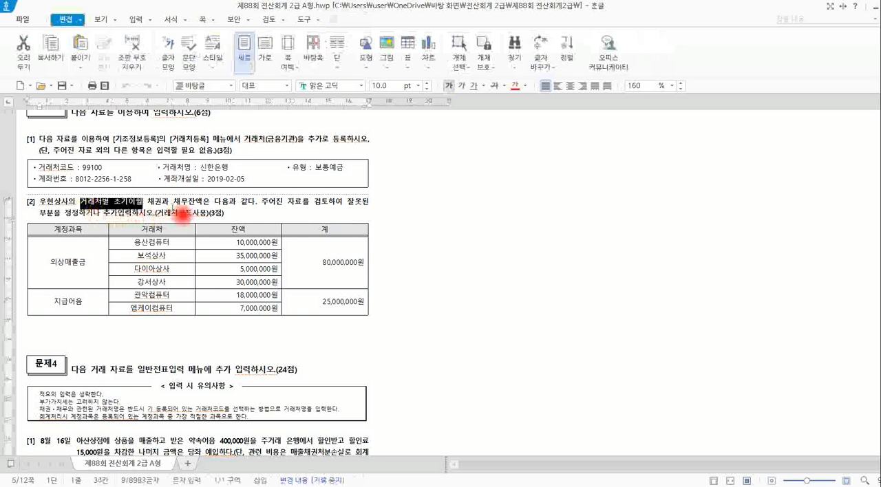
click(173, 207)
Switch to KcLep, close 거래처등록, and open 거래처별초기이월 under 전기분재무제표, keeping 문제3 in view beside it.
key(alt+Tab)
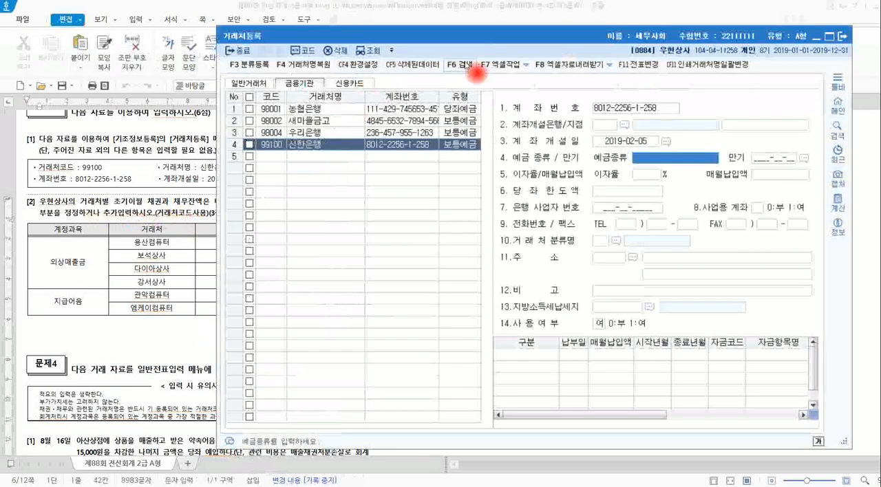
click(840, 37)
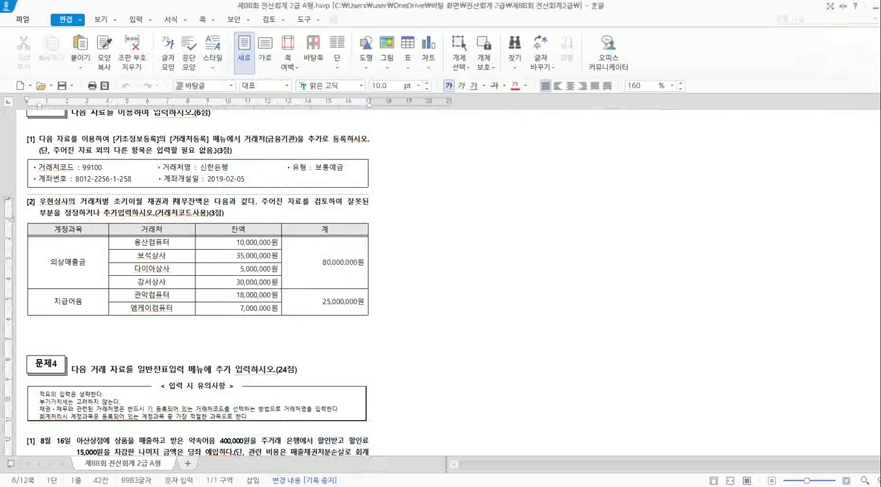
key(alt+Tab)
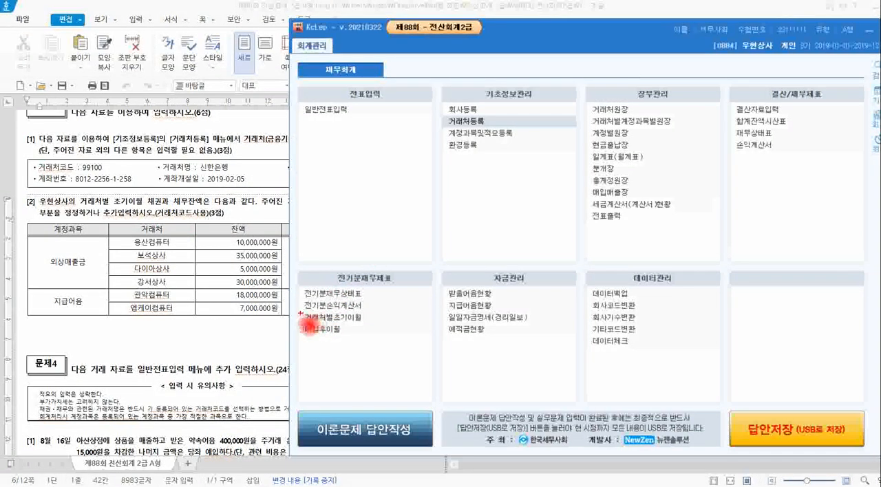
drag(296, 311, 373, 311)
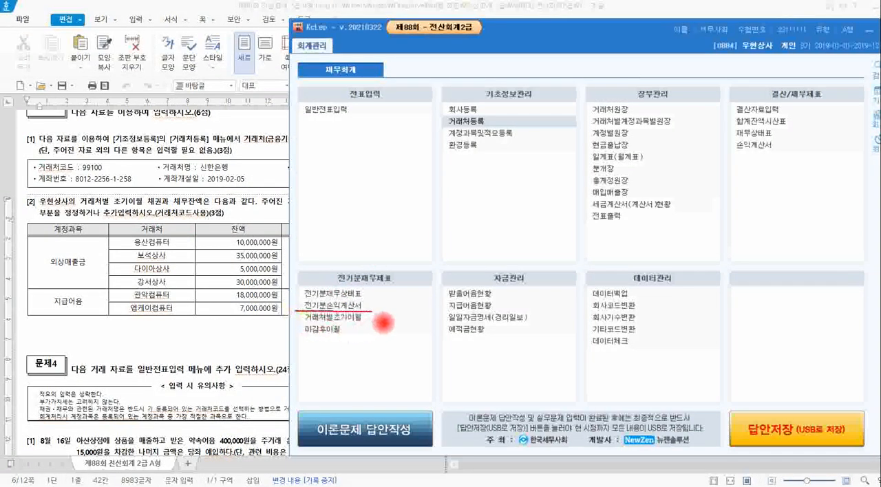
drag(295, 311, 370, 326)
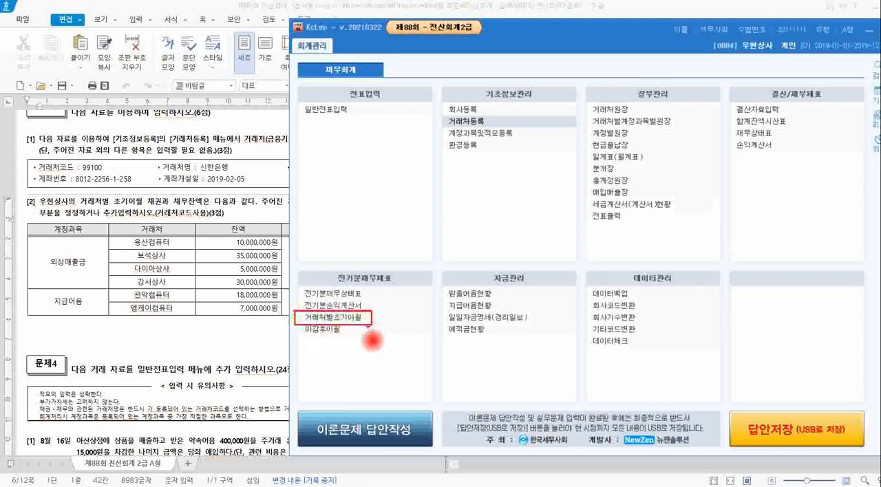
key(Escape)
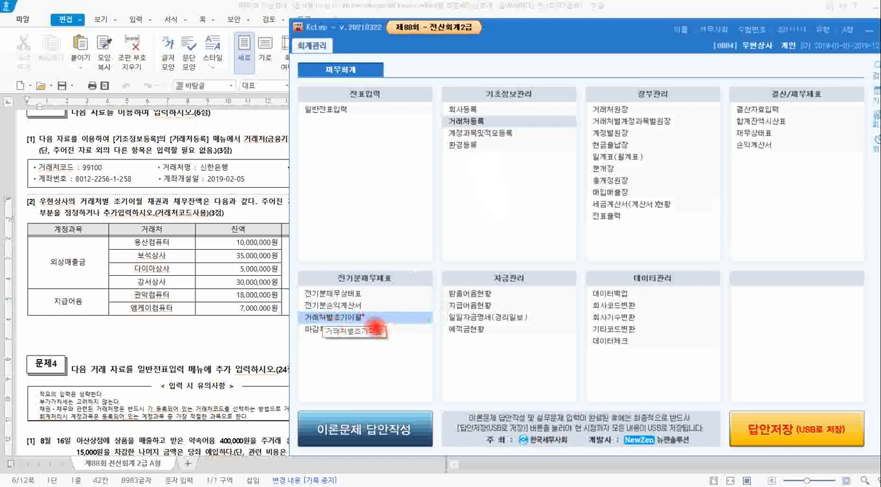
mouse_move(363, 315)
mouse_down()
mouse_move(375, 303)
mouse_move(418, 303)
mouse_move(396, 324)
mouse_move(406, 326)
mouse_move(415, 298)
mouse_move(417, 306)
mouse_move(428, 287)
mouse_move(447, 279)
mouse_move(450, 258)
mouse_move(485, 256)
mouse_move(491, 275)
mouse_move(520, 248)
mouse_move(554, 253)
mouse_move(523, 256)
mouse_up()
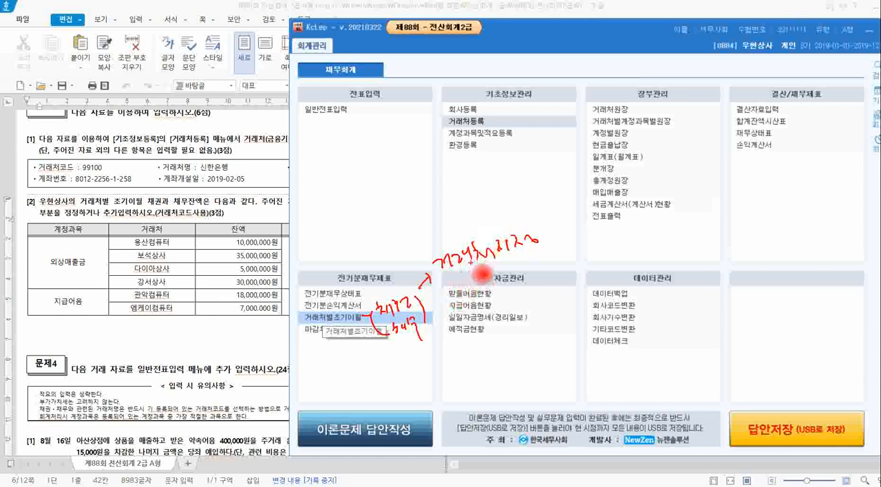
drag(502, 264, 530, 258)
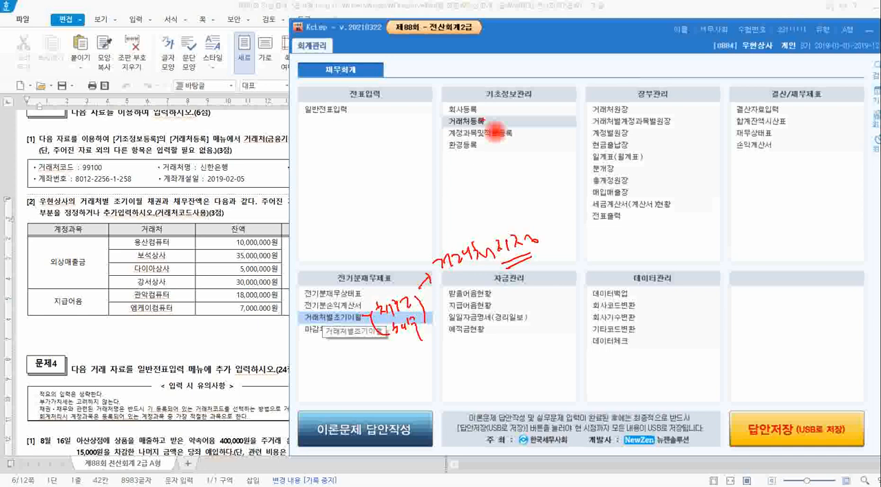
key(Escape)
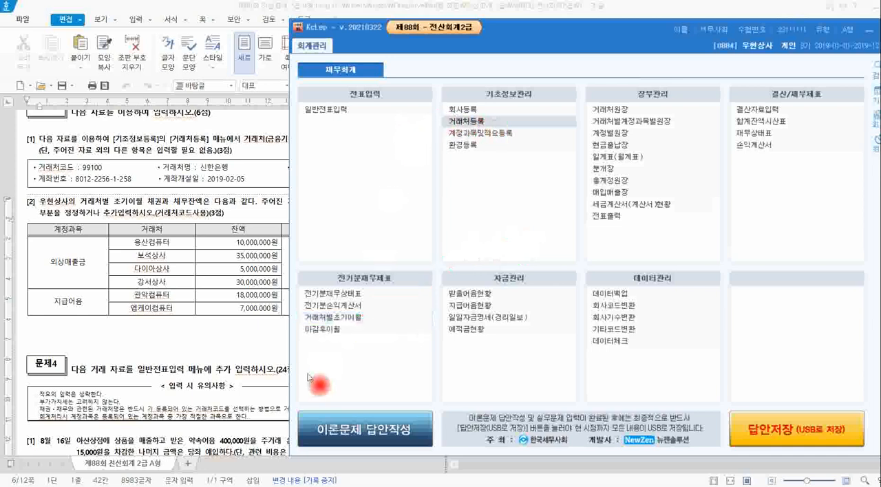
click(359, 318)
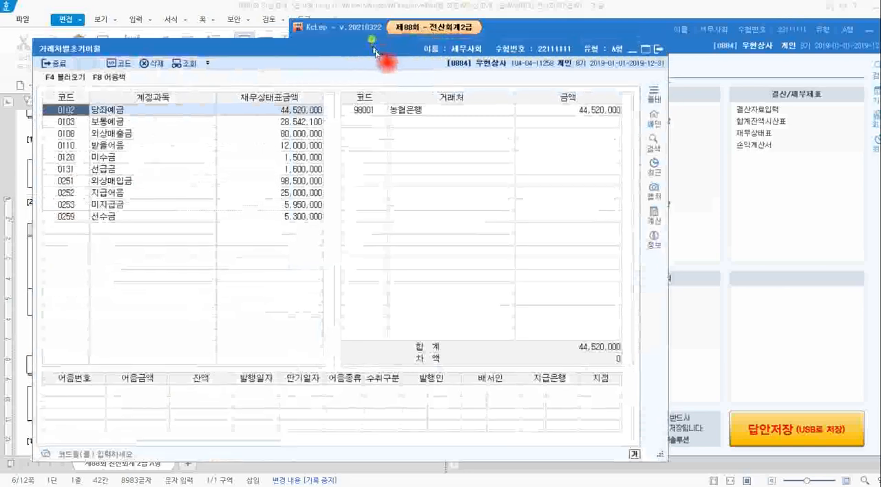
drag(375, 52, 557, 31)
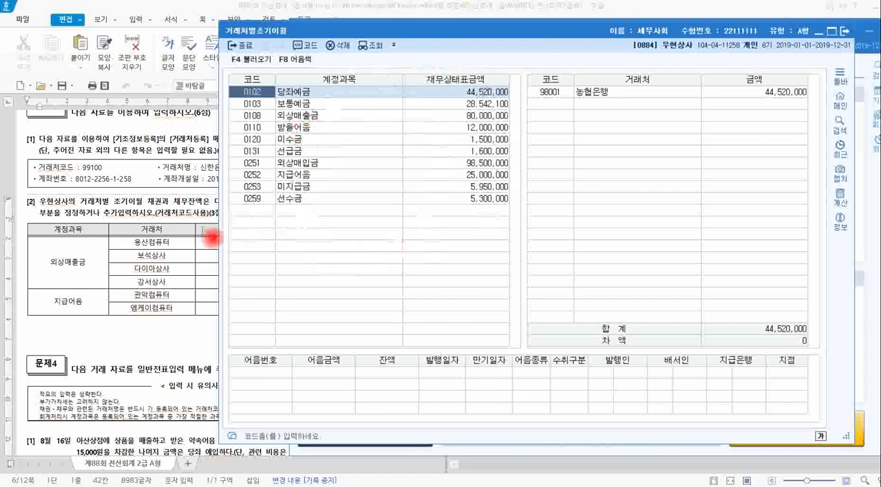
Check which accounts the 문제3 [2] table covers in the exam document, then switch to KcLep and locate 외상매출금 and 지급어음 in 거래처별초기이월.
click(176, 241)
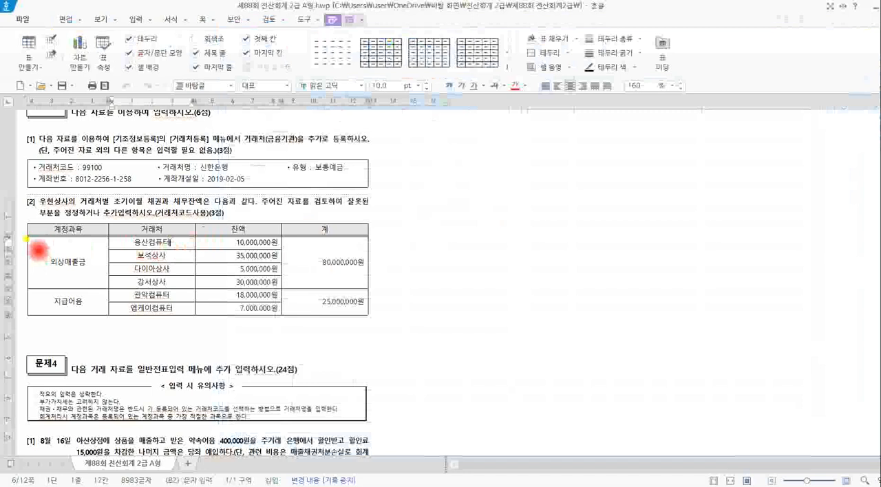
mouse_move(26, 239)
mouse_down()
mouse_move(58, 295)
mouse_move(109, 321)
mouse_up()
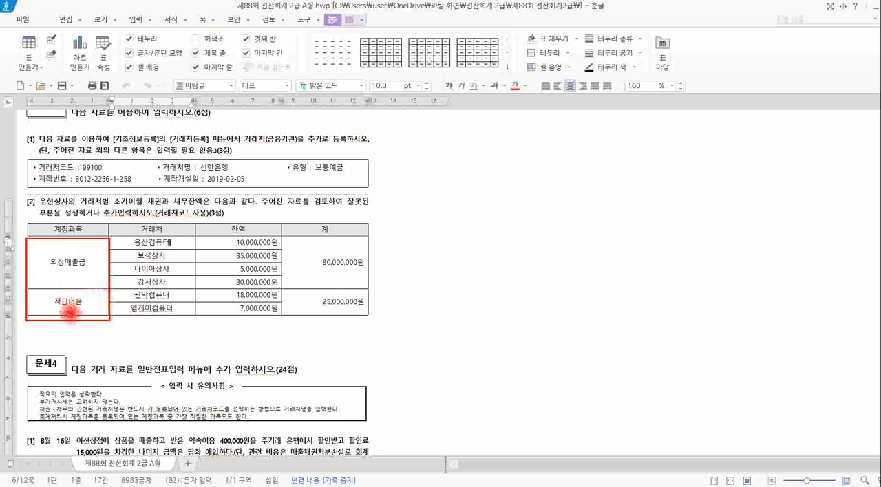
key(Escape)
key(alt+Tab)
drag(393, 36, 458, 47)
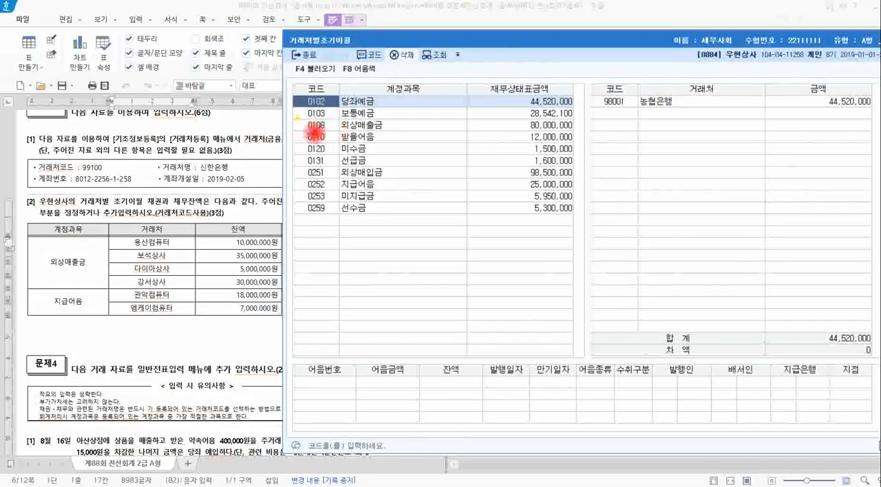
drag(297, 118, 425, 118)
mouse_move(294, 120)
mouse_down()
mouse_move(383, 136)
mouse_move(575, 136)
mouse_up()
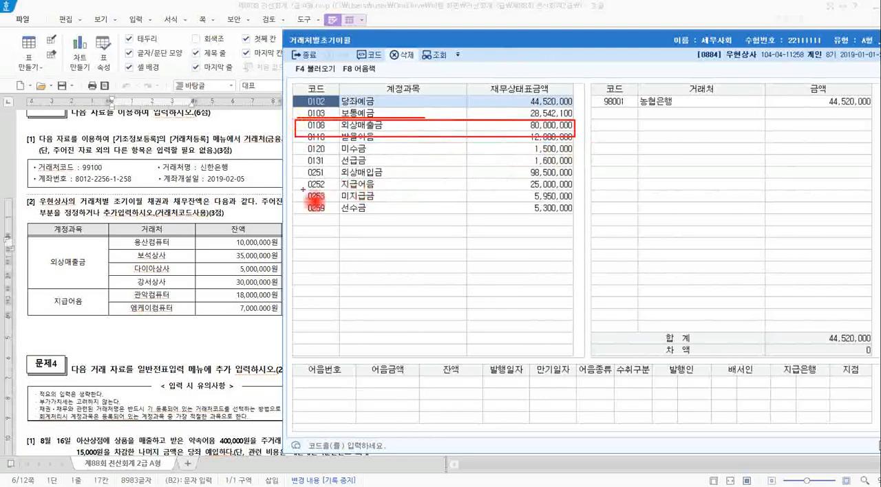
mouse_move(299, 179)
mouse_down()
mouse_move(575, 201)
mouse_move(575, 190)
mouse_up()
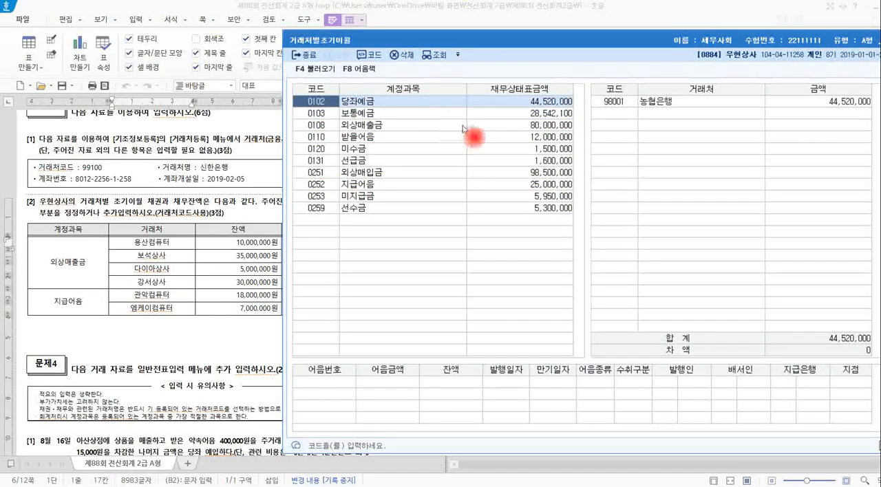
Select 외상매출금 in 거래처별초기이월 and compare its 거래처 balances with the amounts in the 문제3 [2] table.
click(487, 130)
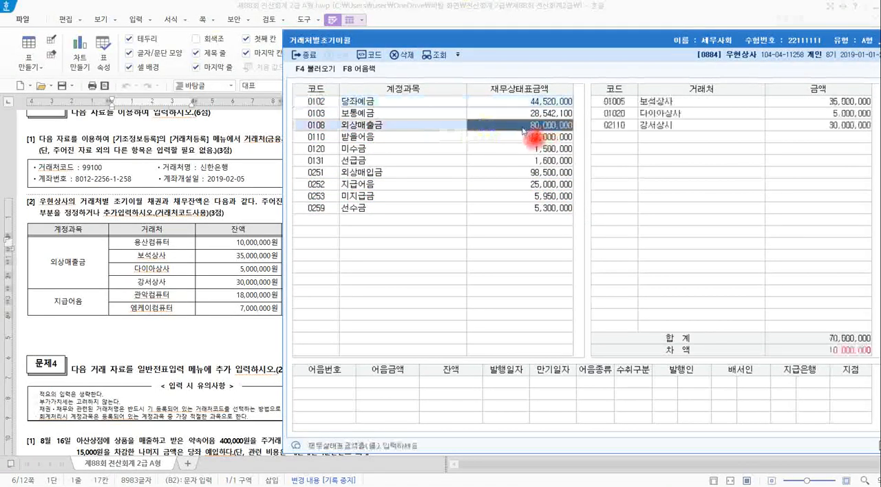
mouse_move(563, 143)
mouse_down()
mouse_move(611, 149)
mouse_move(619, 135)
mouse_up()
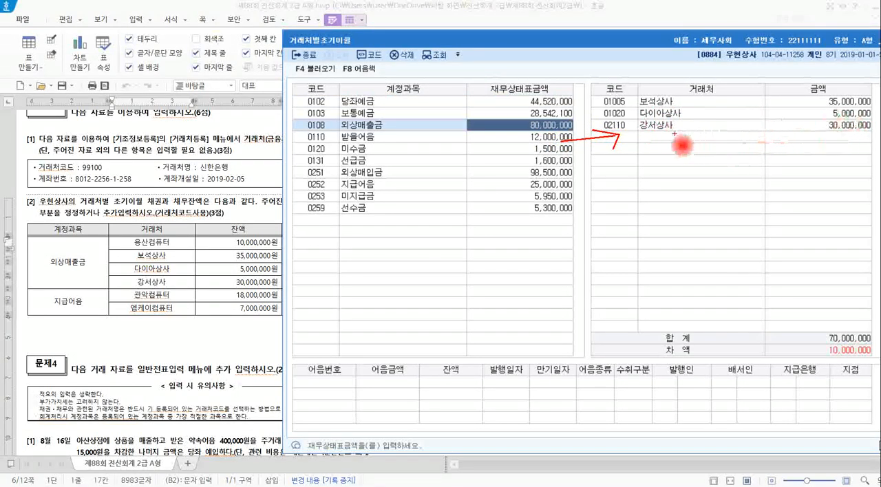
key(Escape)
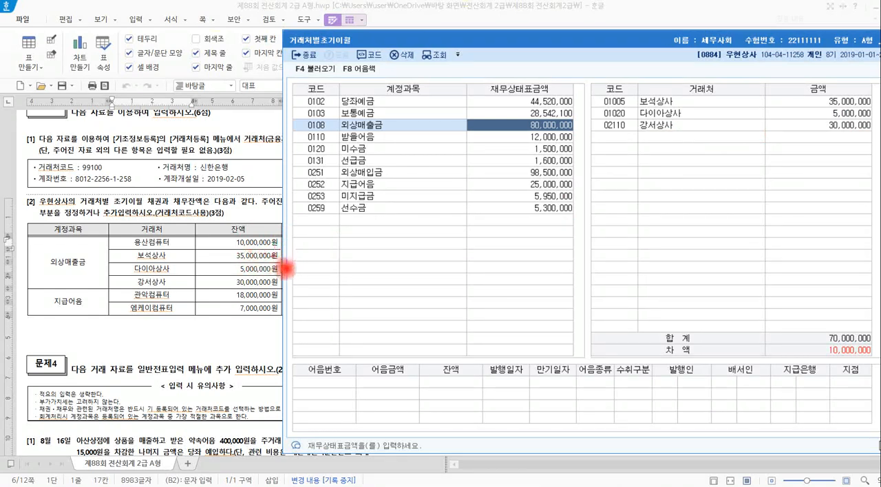
drag(230, 248, 272, 260)
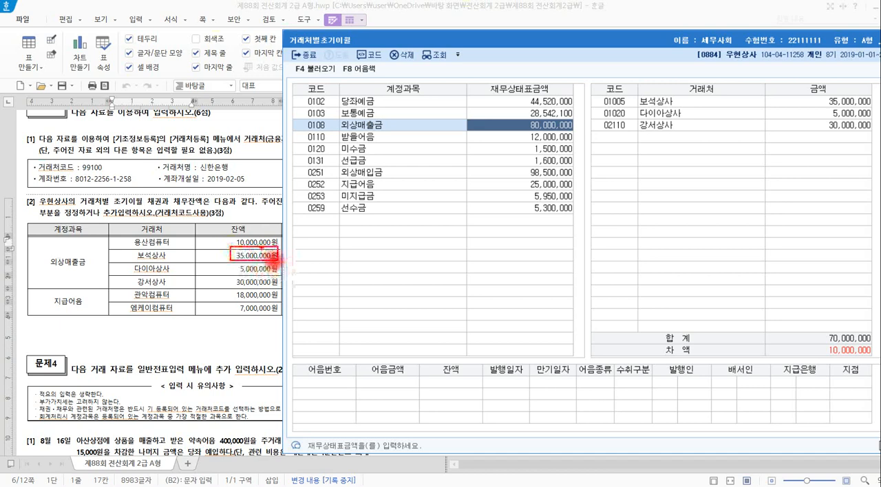
drag(227, 262, 283, 275)
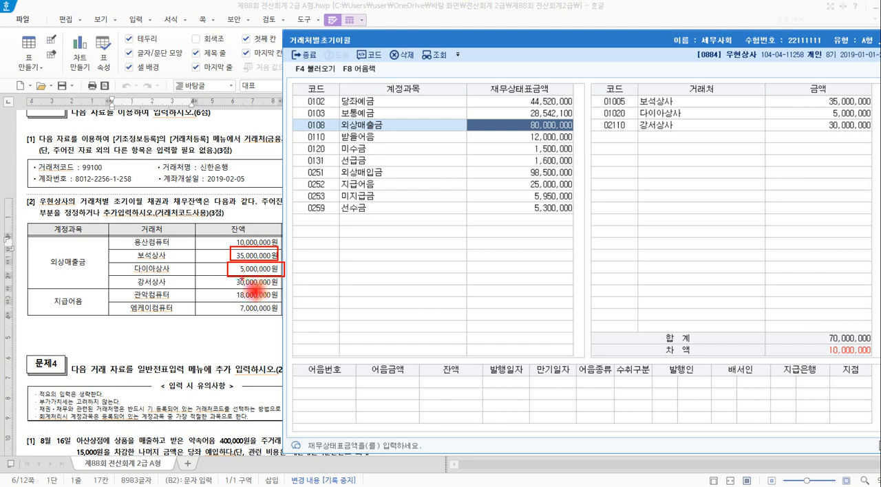
drag(235, 277, 290, 297)
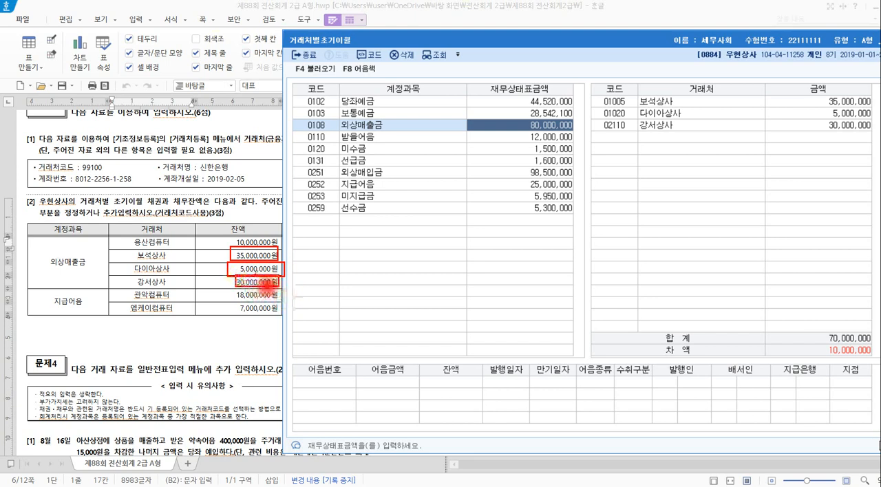
key(Escape)
Switch to the exam document and check 용산컴퓨터's 잔액 in the 문제3 [2] table.
key(alt+Tab)
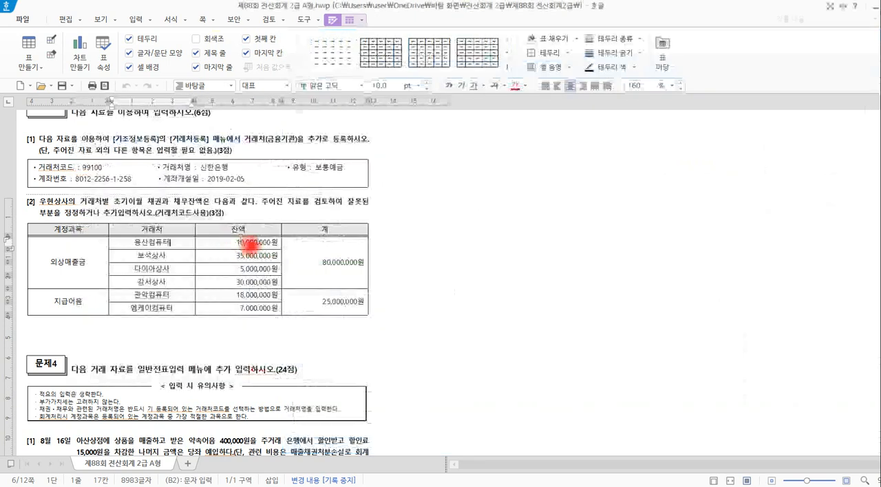
drag(183, 240, 232, 240)
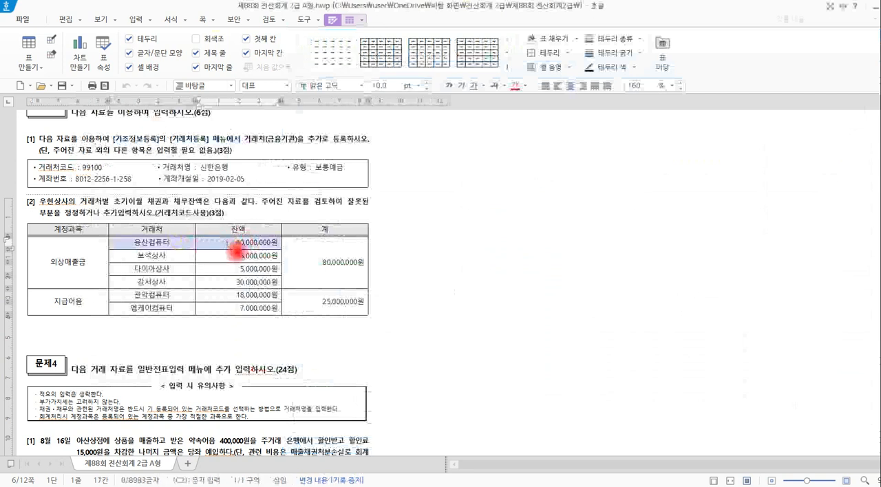
click(232, 242)
Switch back to KcLep, keep the exam table visible beside 거래처별초기이월, and start a new 거래처 line under 외상매출금.
key(alt+Tab)
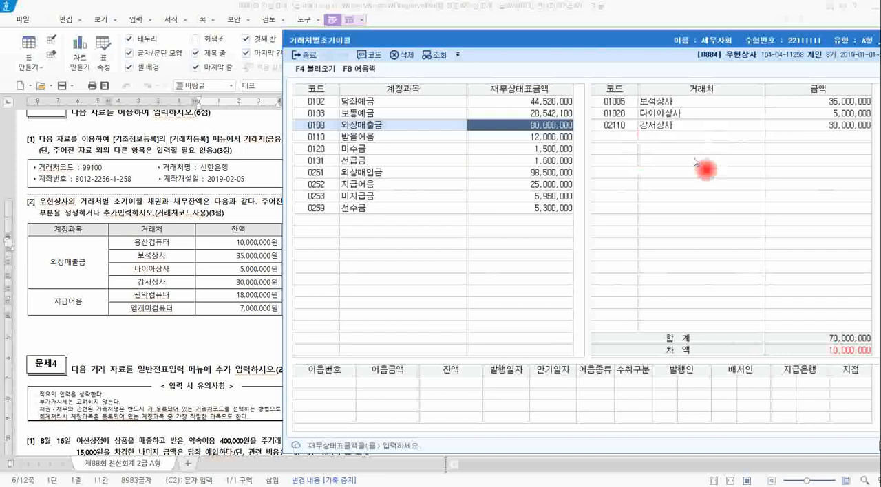
drag(630, 38, 559, 45)
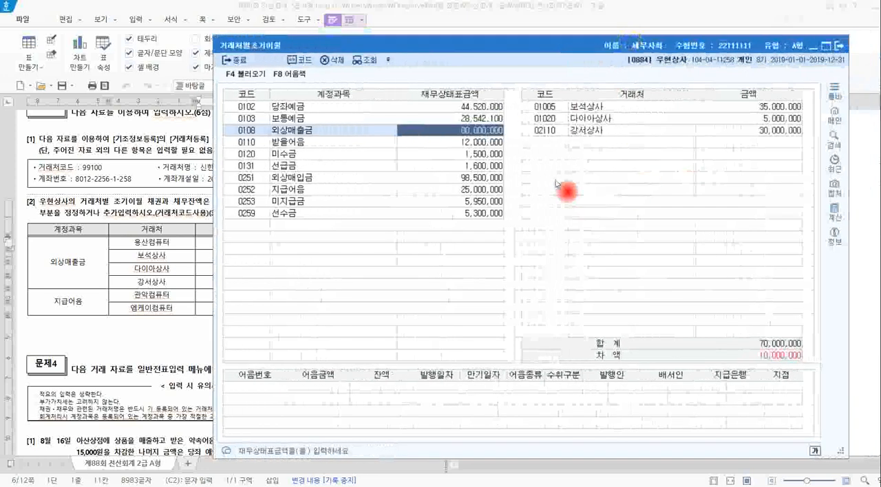
drag(485, 48, 559, 47)
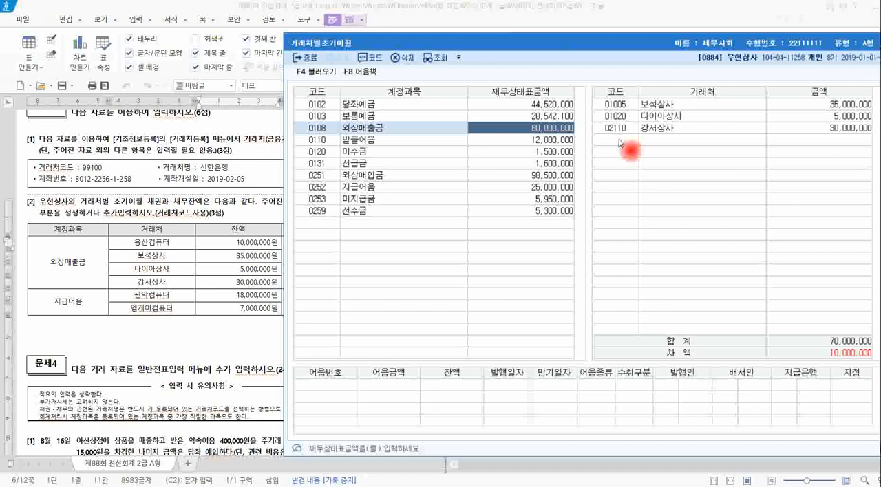
drag(566, 42, 529, 24)
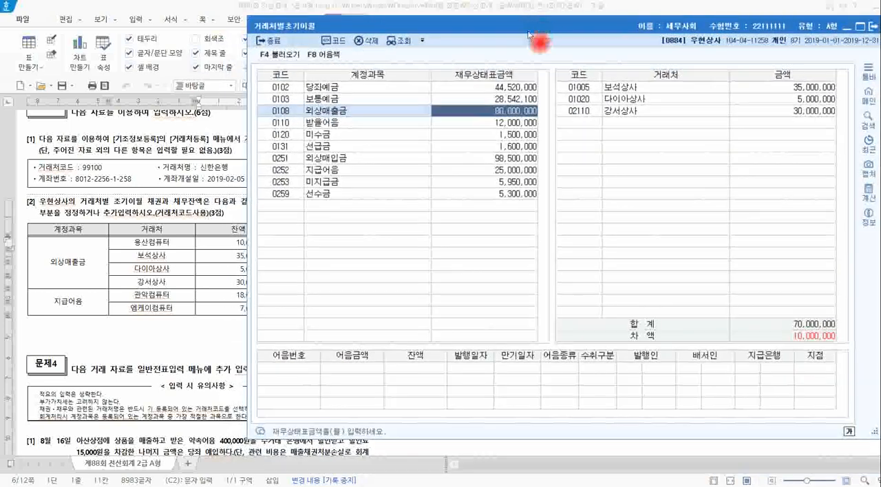
click(578, 122)
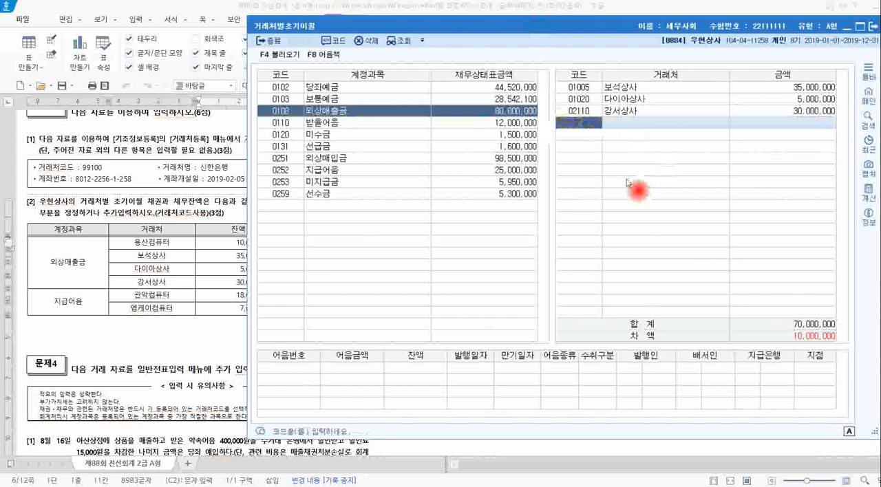
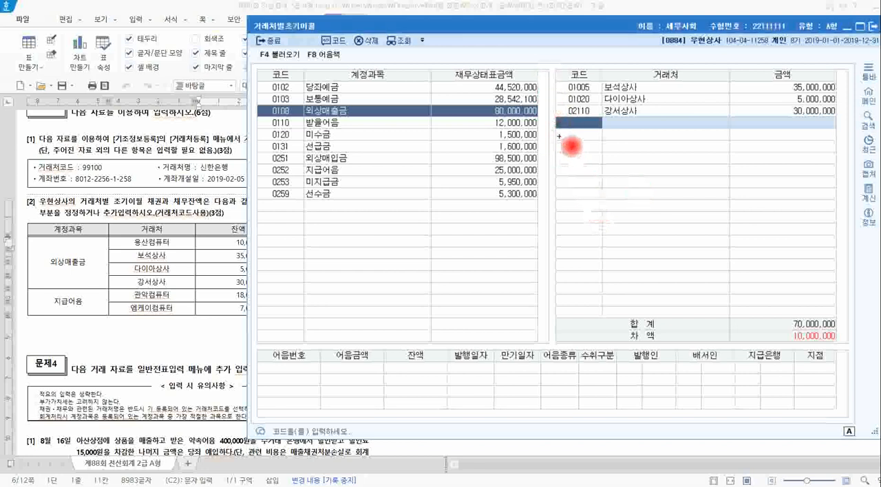
Look up 용산컴퓨터 in the 거래처 code help and enter it on the new 거래처 line under 외상매출금.
mouse_move(554, 118)
mouse_down()
mouse_move(553, 134)
mouse_move(612, 131)
mouse_move(603, 116)
mouse_move(555, 117)
mouse_up()
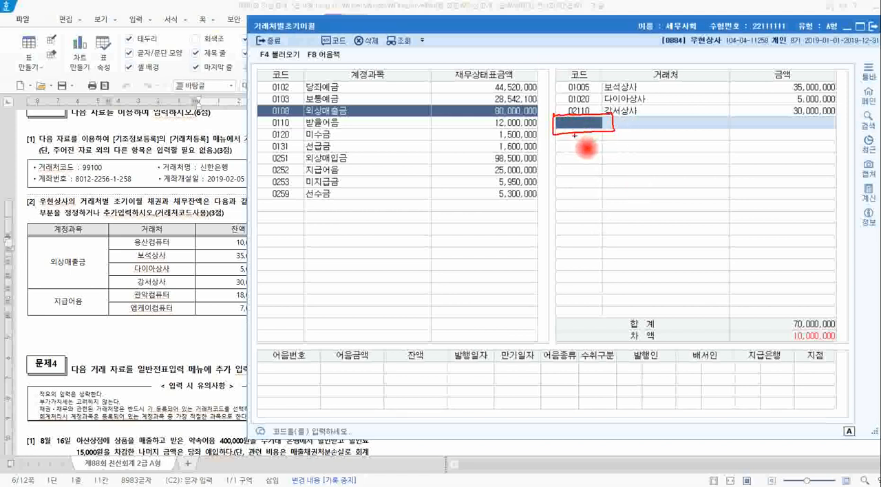
mouse_move(579, 157)
mouse_down()
mouse_move(610, 159)
mouse_move(578, 152)
mouse_move(596, 150)
mouse_move(602, 165)
mouse_move(610, 142)
mouse_up()
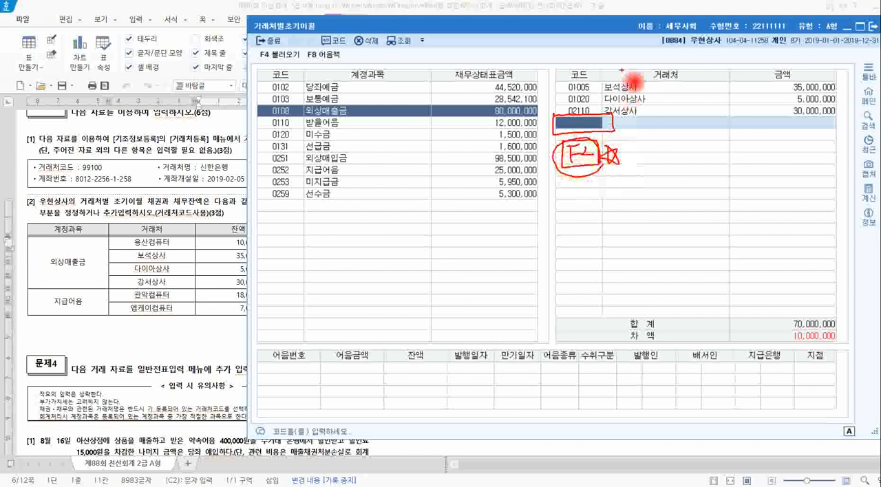
key(Escape)
key(F2)
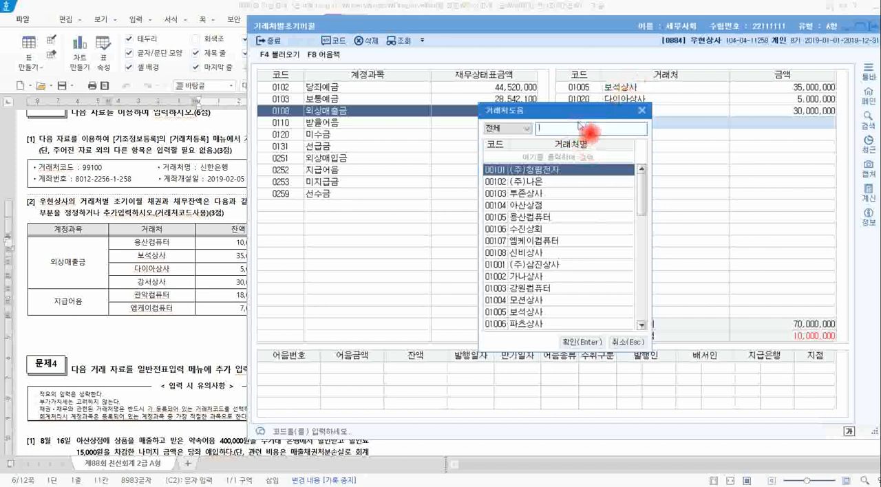
text(용산)
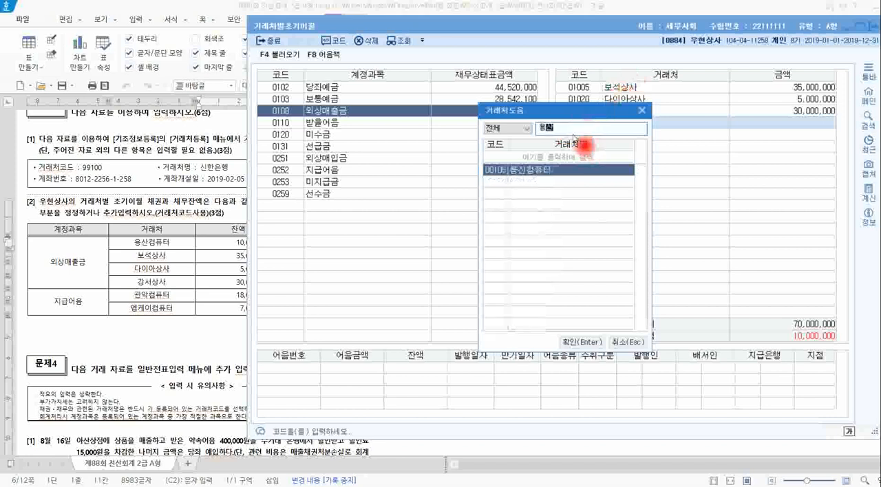
double_click(565, 171)
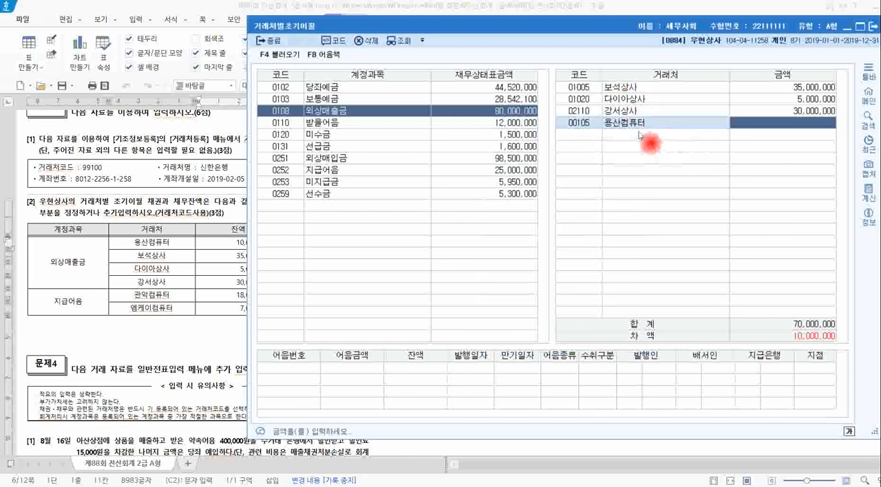
Check 용산컴퓨터's 잔액 in the exam table and set its 외상매출금 amount to 10,000,000.
click(590, 127)
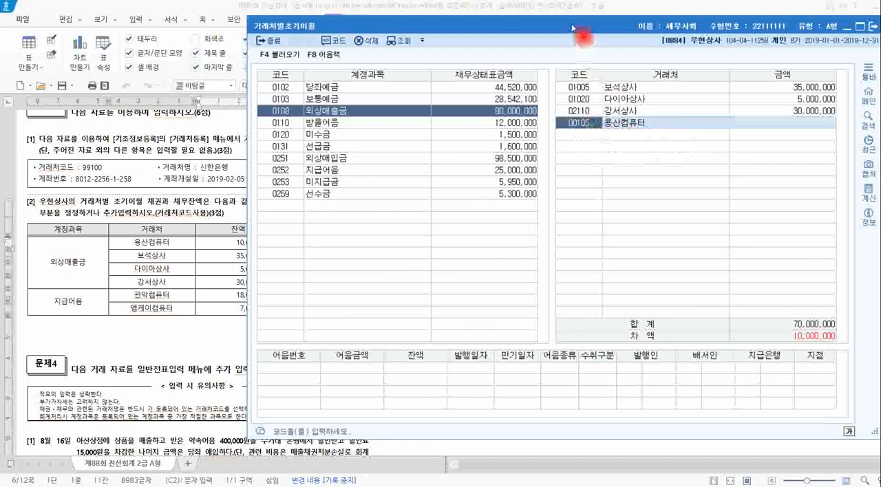
drag(571, 25, 633, 31)
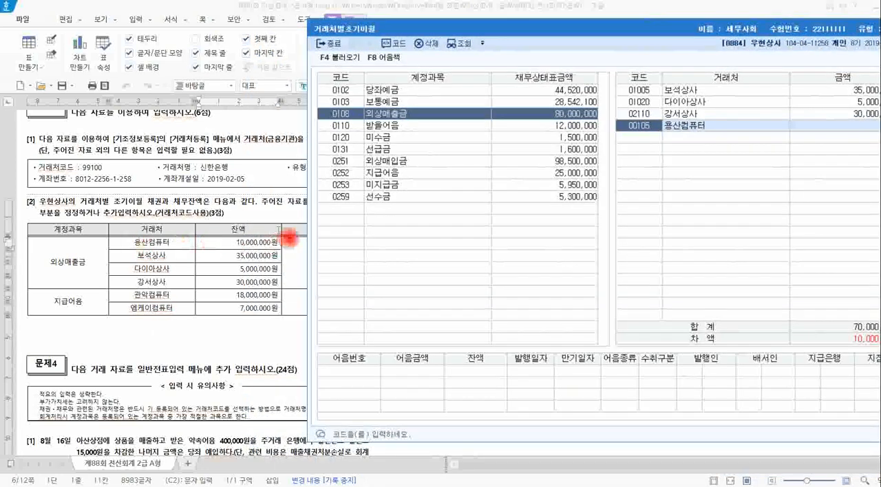
drag(542, 28, 423, 46)
click(740, 138)
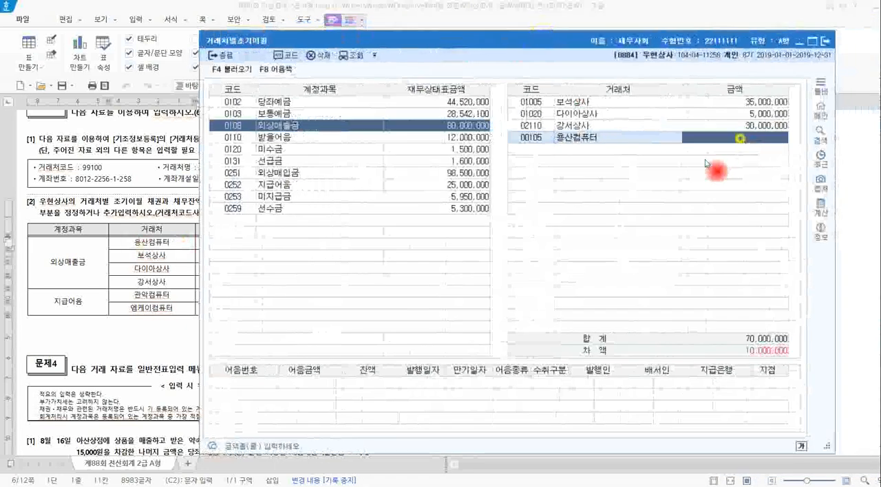
text(10,000,000)
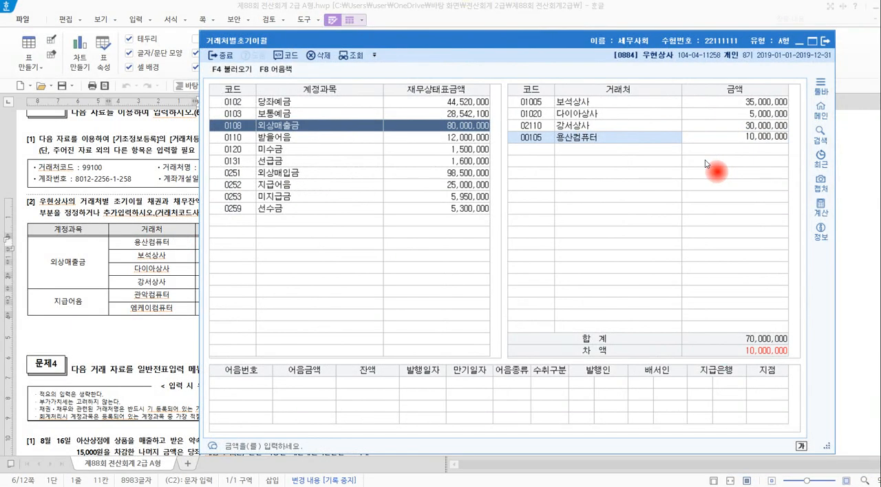
key(Return)
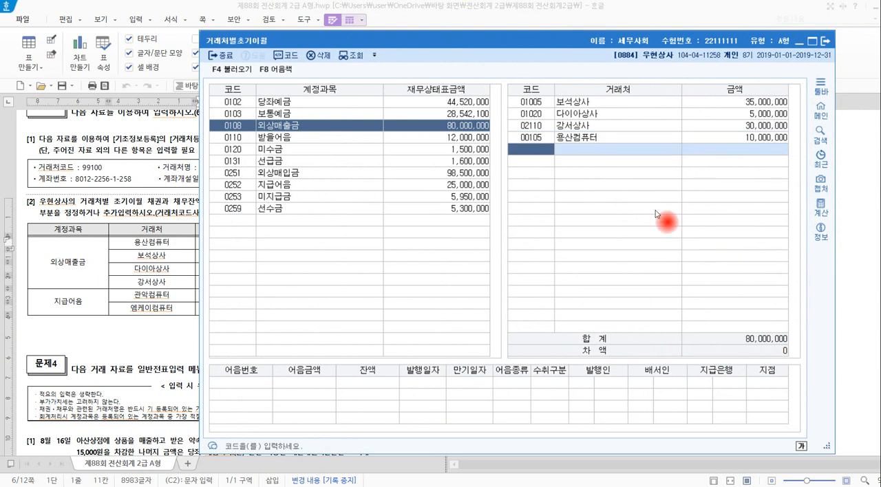
Select 지급어음 and set 관악컴퓨터's amount to 18,000,000, matching the exam table.
drag(282, 41, 366, 34)
click(355, 175)
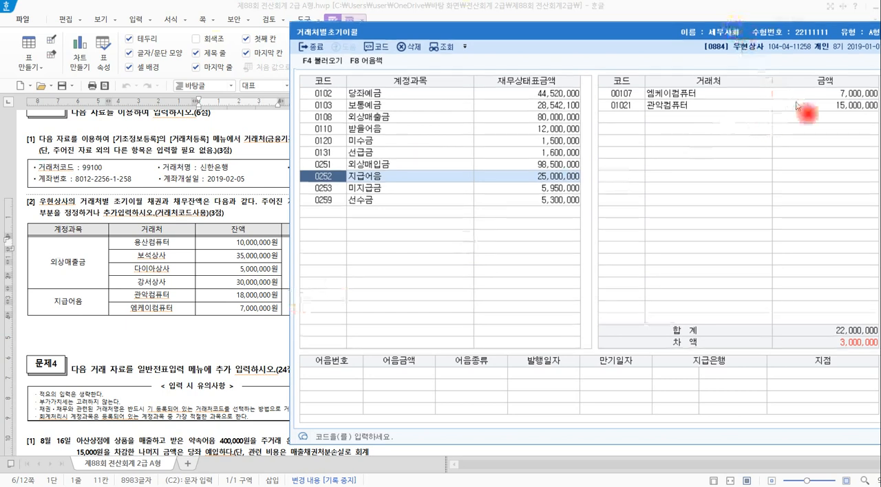
click(800, 106)
key(Delete)
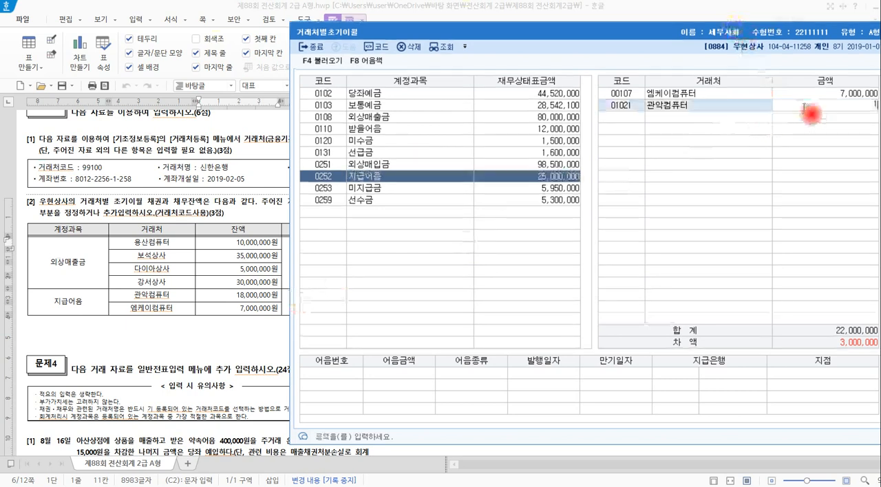
text(18000000)
key(Return)
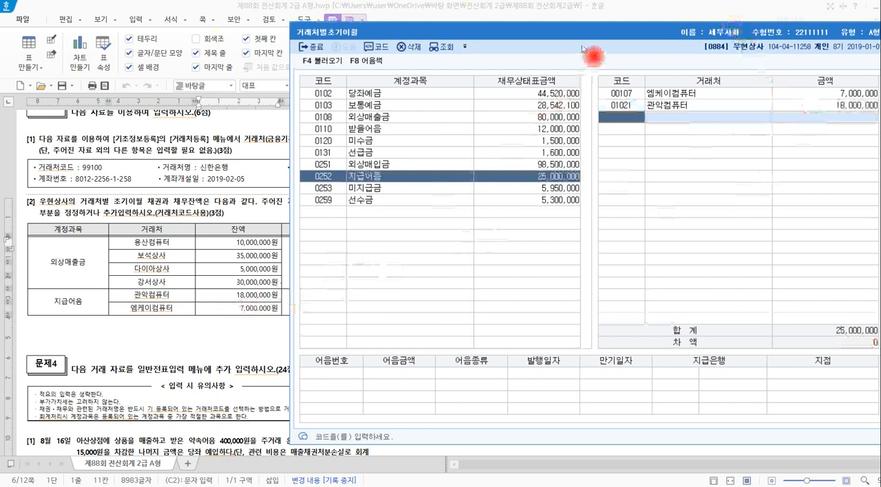
Review the 거래처 balances under 받을어음 and 미수금, and close 거래처별초기이월.
drag(585, 37, 500, 41)
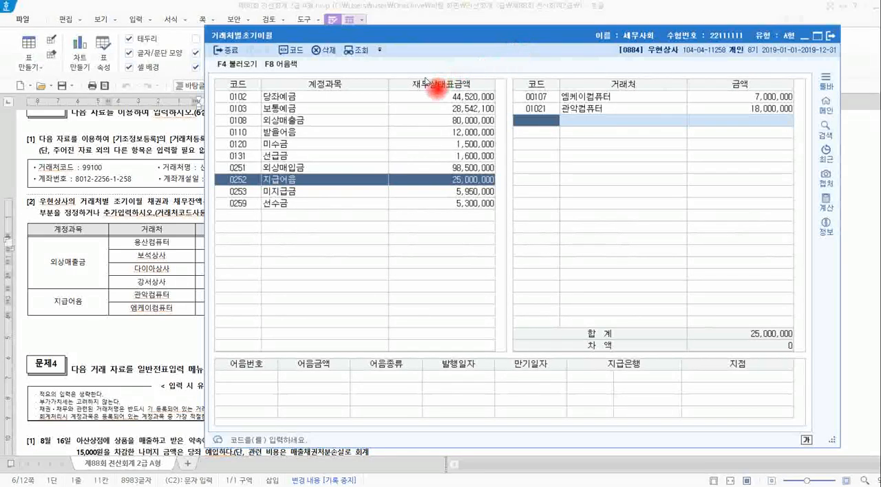
click(291, 133)
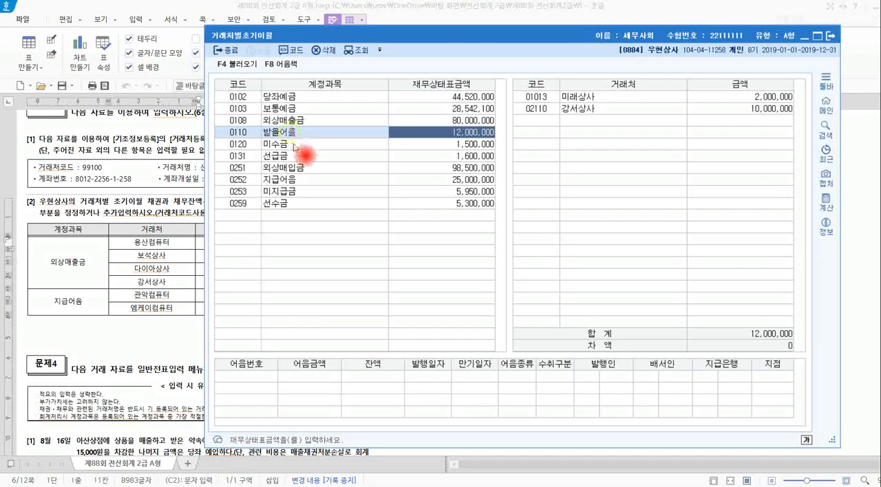
click(294, 145)
click(293, 132)
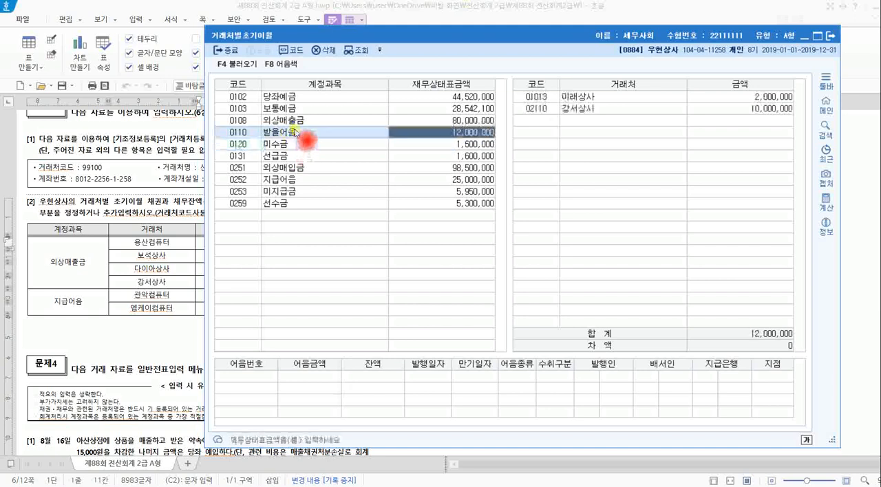
click(295, 145)
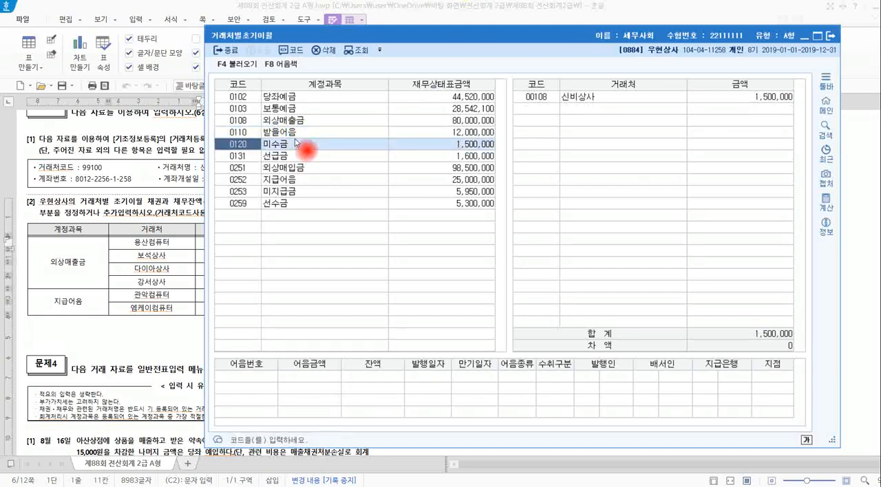
click(829, 40)
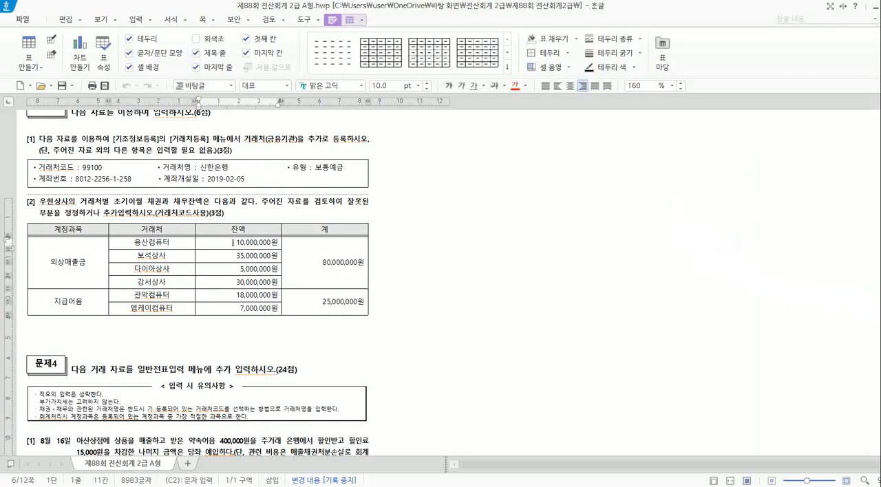
Switch back to the KcLep main screen and open 계정과목및적요등록.
key(alt+Tab)
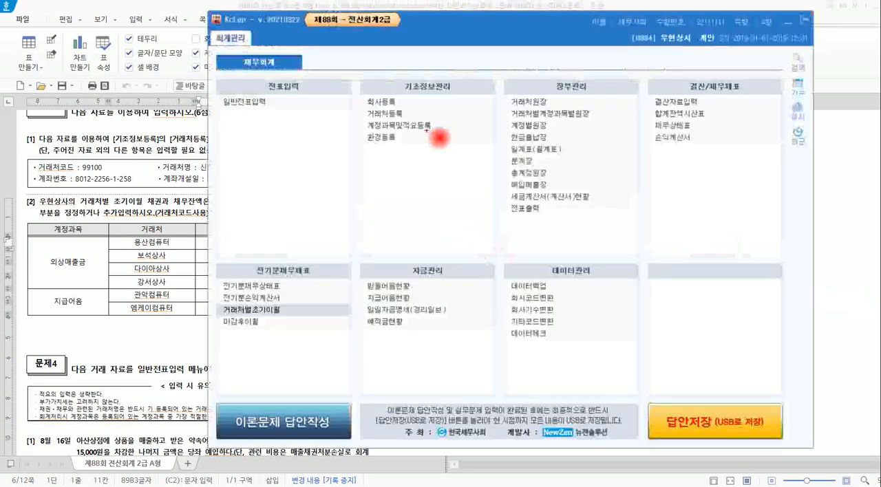
drag(391, 67, 453, 103)
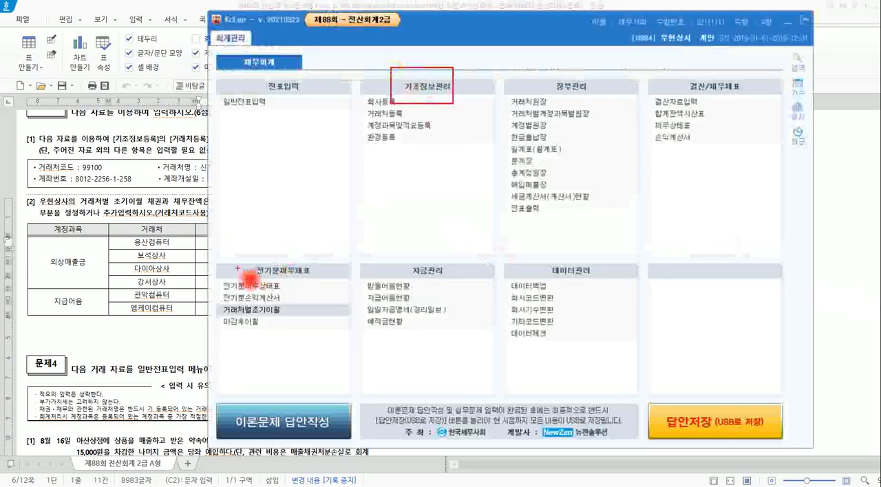
mouse_move(238, 259)
mouse_down()
mouse_move(281, 279)
mouse_move(312, 278)
mouse_up()
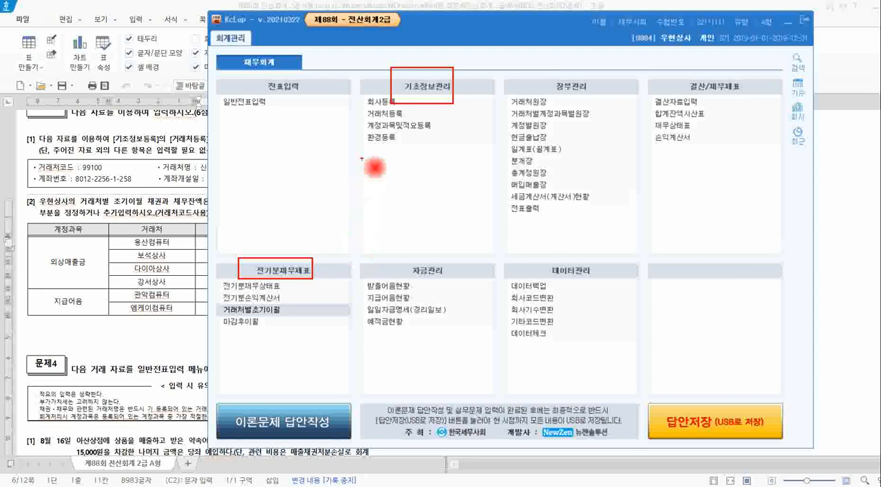
mouse_move(363, 119)
mouse_down()
mouse_move(406, 137)
mouse_move(435, 135)
mouse_up()
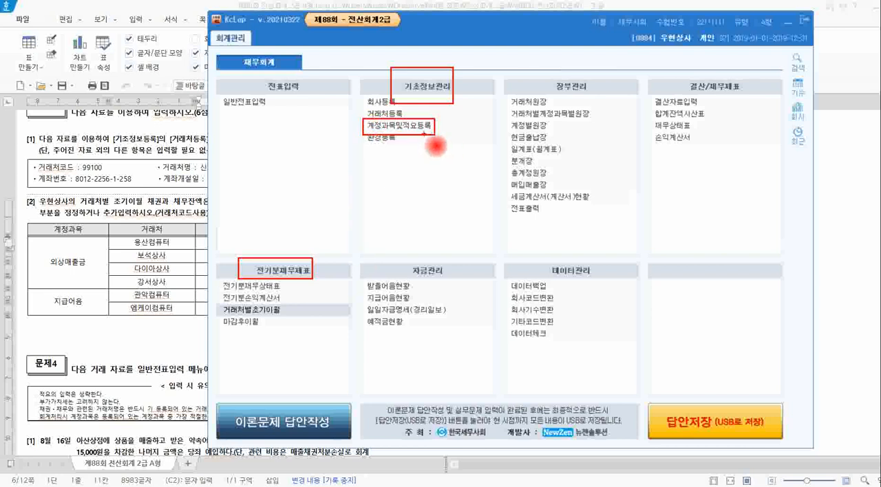
click(432, 129)
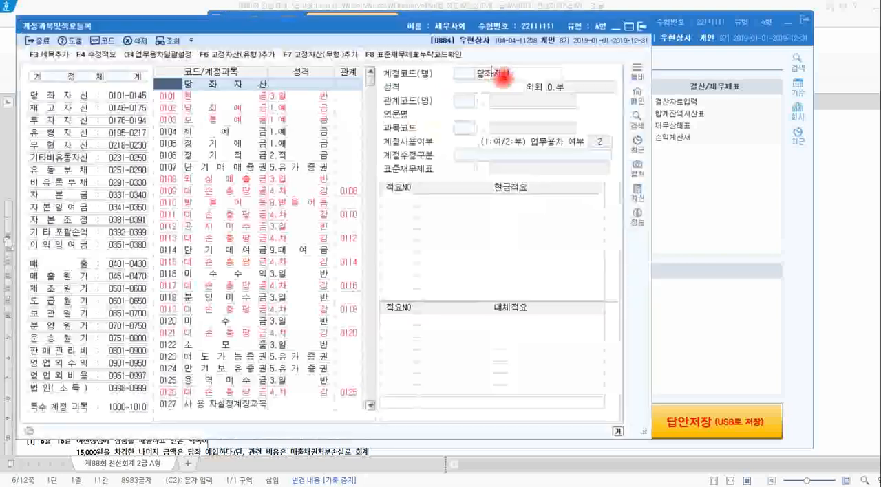
Select account 0105 정기예금 in the account list and examine its 계정코드(명) entry.
drag(369, 28, 443, 27)
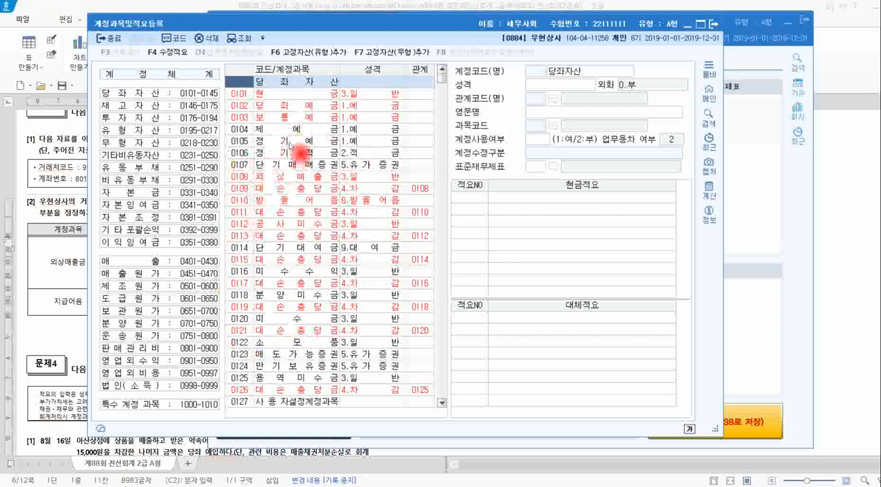
click(289, 141)
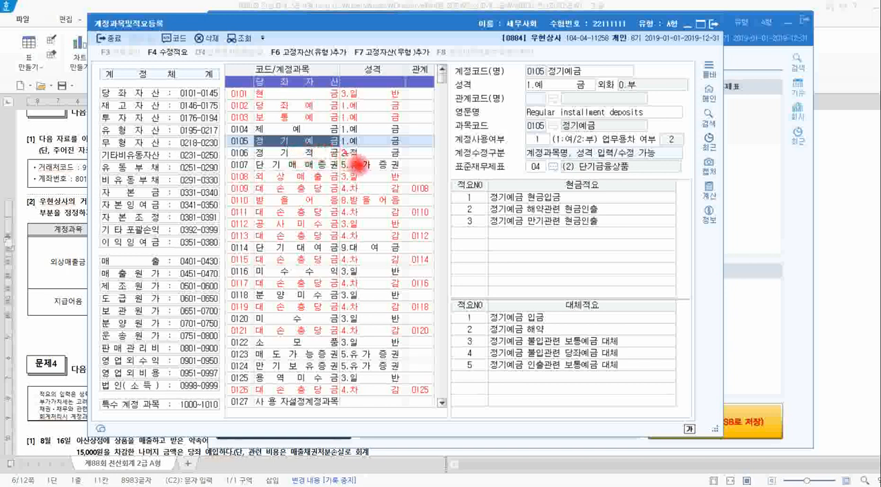
mouse_move(348, 142)
mouse_down()
mouse_move(482, 125)
mouse_move(557, 86)
mouse_up()
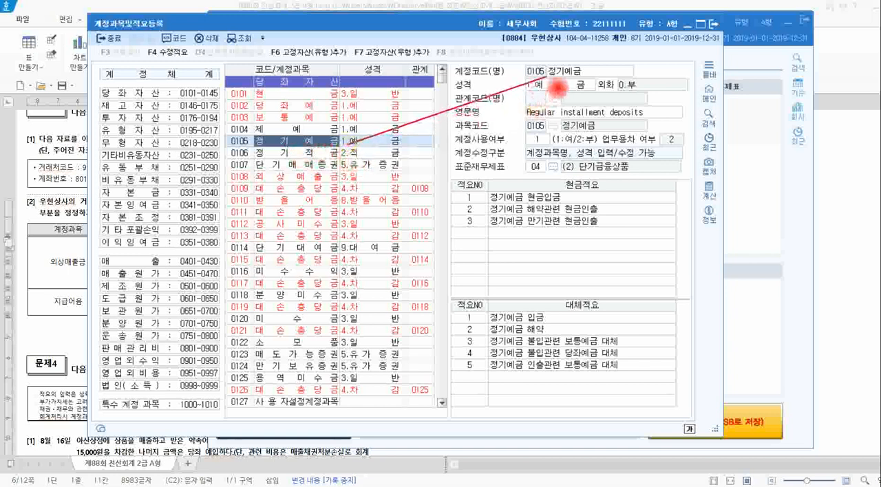
mouse_move(437, 58)
mouse_down()
mouse_move(561, 101)
mouse_move(638, 81)
mouse_up()
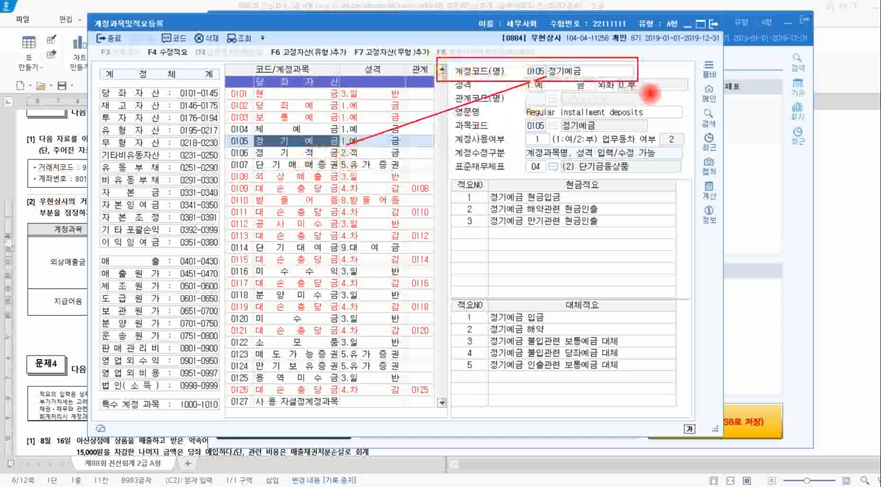
Try renaming account 0105 as 1111, and restore its name to 정기예금.
click(609, 72)
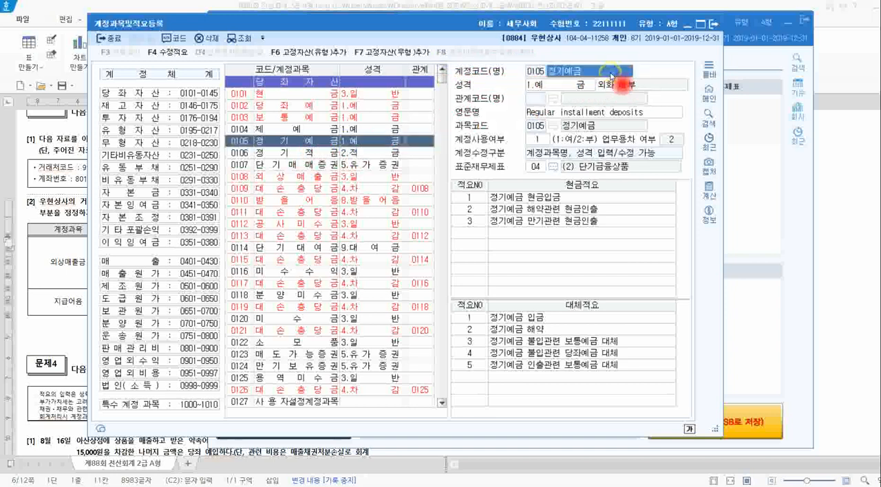
text(1111)
key(Return)
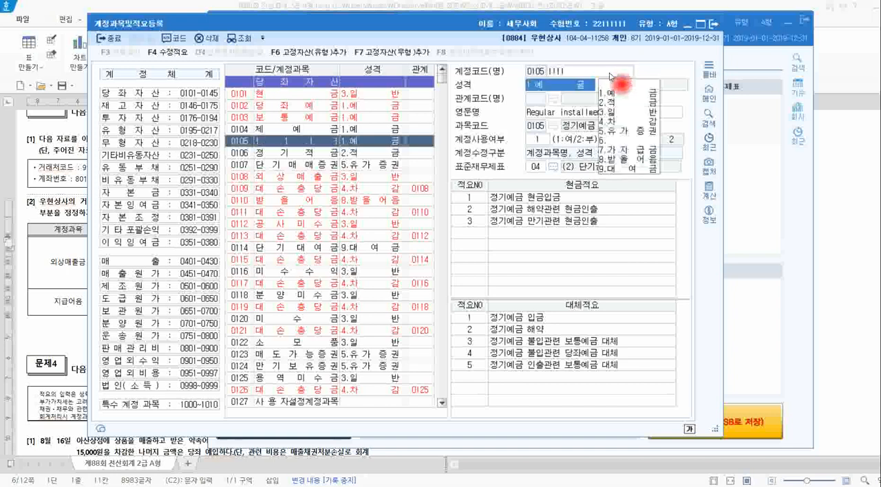
click(609, 72)
text(정기예금)
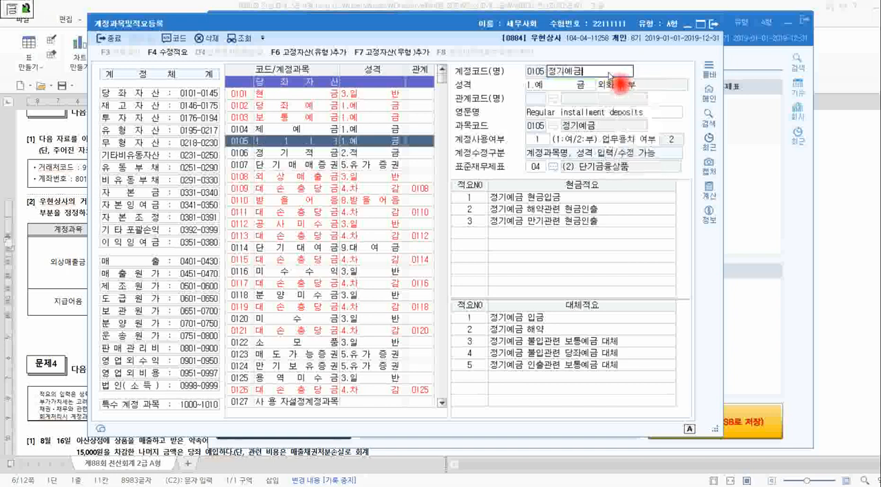
key(Return)
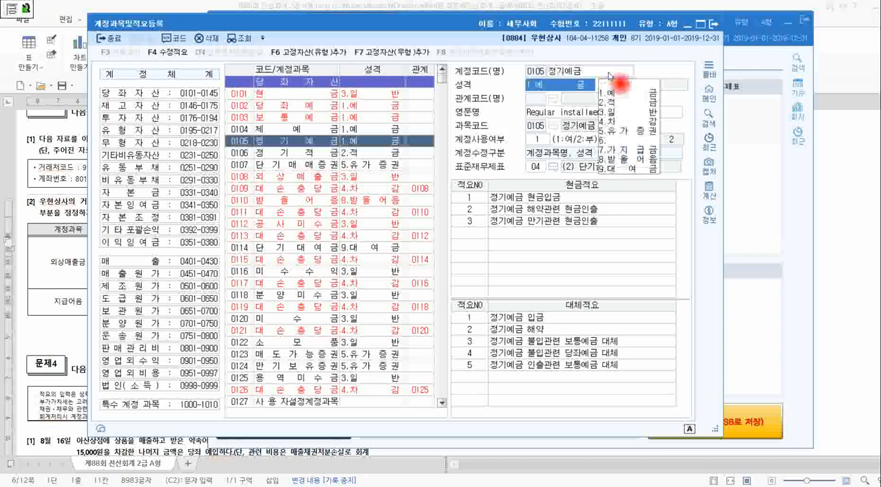
click(608, 73)
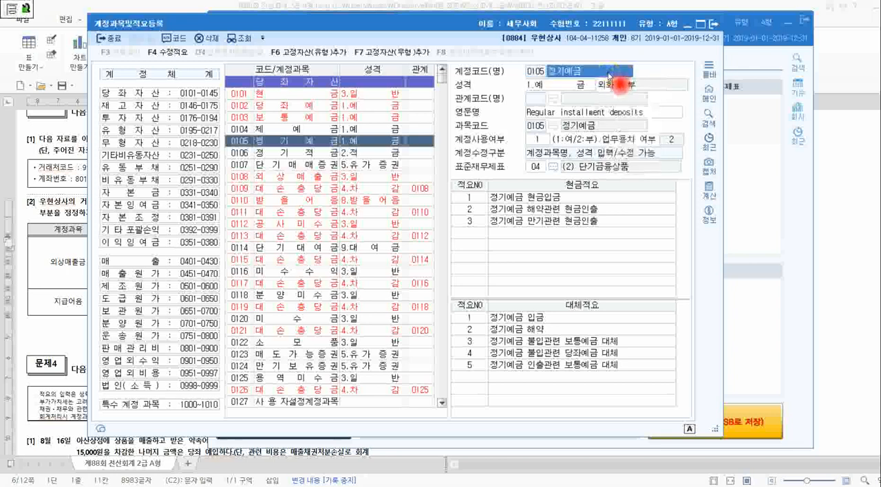
click(607, 75)
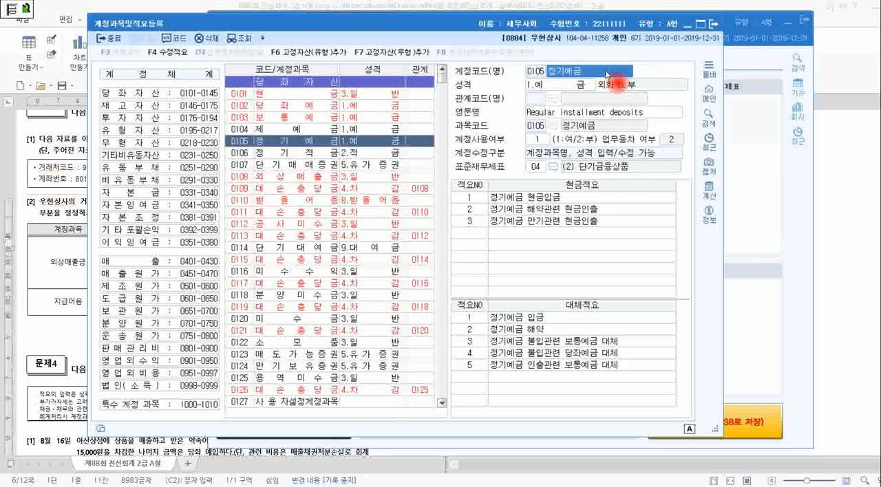
View the 성격 options for 정기예금 and go to its first 현금적요 entry.
click(571, 86)
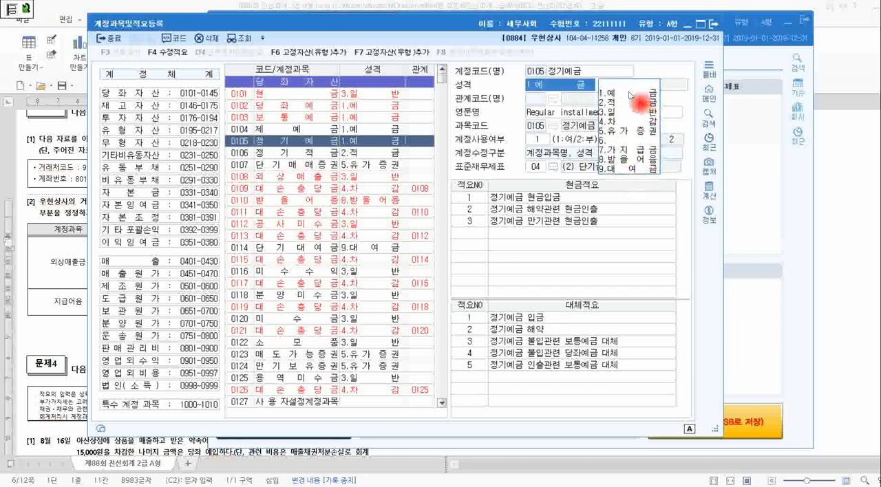
click(614, 262)
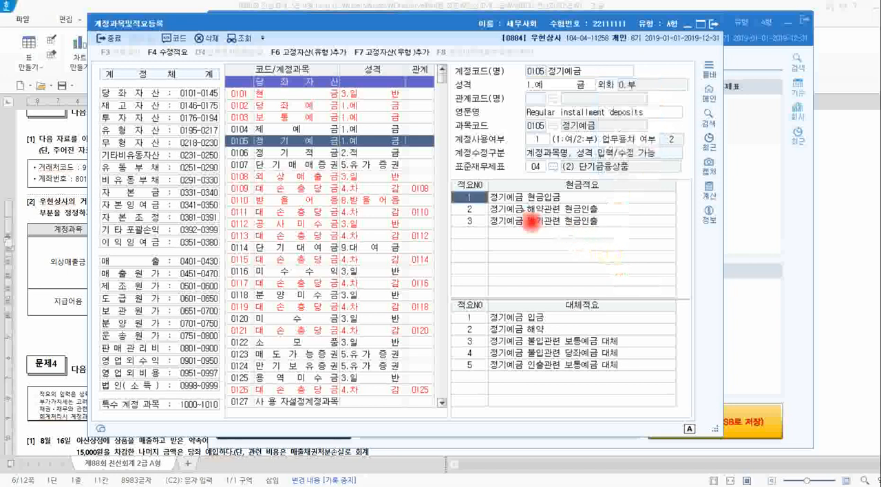
Mark the 현금적요 and 대체적요 lists of 정기예금 and note 4 and 6 as their next entry numbers.
click(487, 200)
mouse_move(454, 176)
mouse_down()
mouse_move(615, 407)
mouse_move(673, 413)
mouse_up()
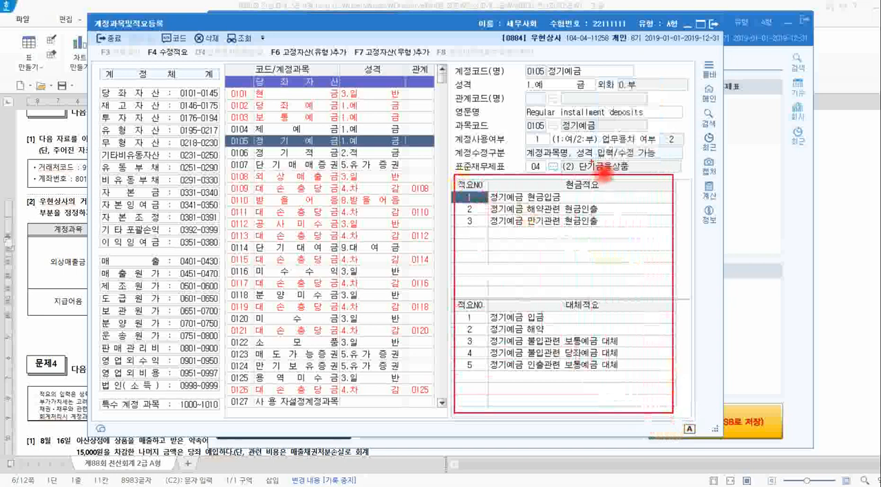
drag(599, 178, 610, 184)
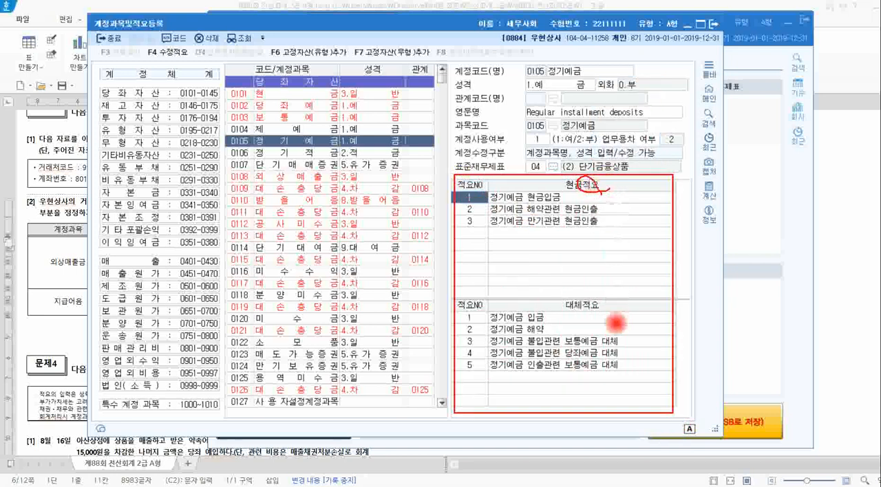
mouse_move(599, 317)
mouse_down()
mouse_move(583, 312)
mouse_move(589, 293)
mouse_move(596, 311)
mouse_up()
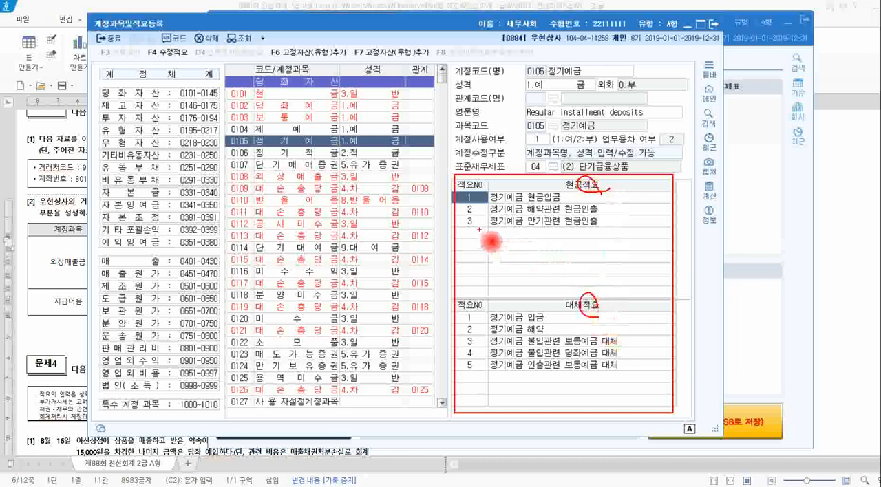
mouse_move(475, 227)
mouse_down()
mouse_move(464, 238)
mouse_move(492, 243)
mouse_move(479, 248)
mouse_up()
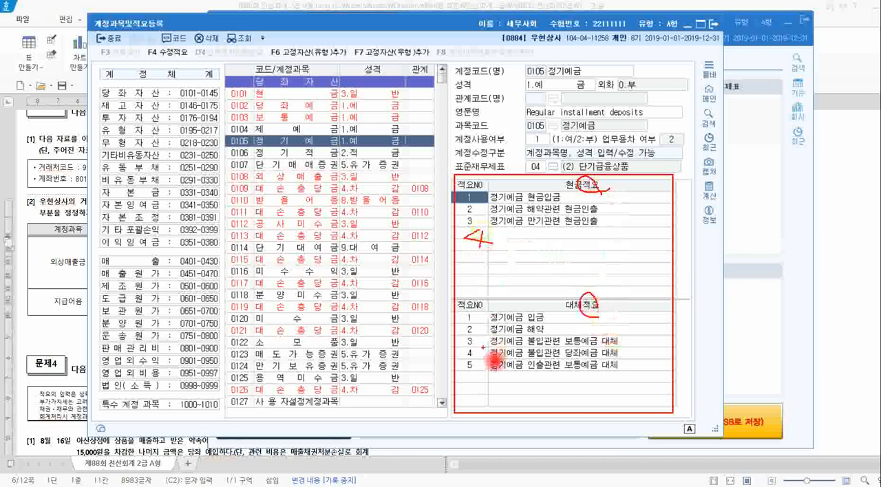
drag(470, 364, 475, 380)
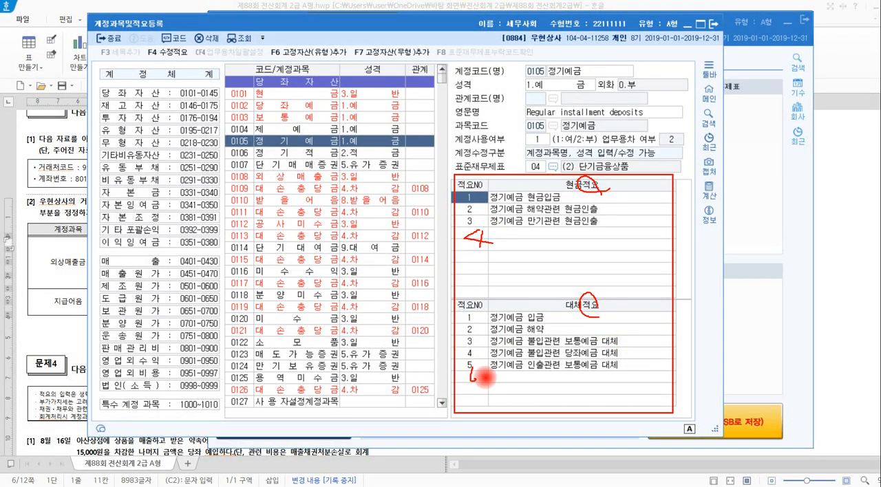
drag(490, 237, 564, 241)
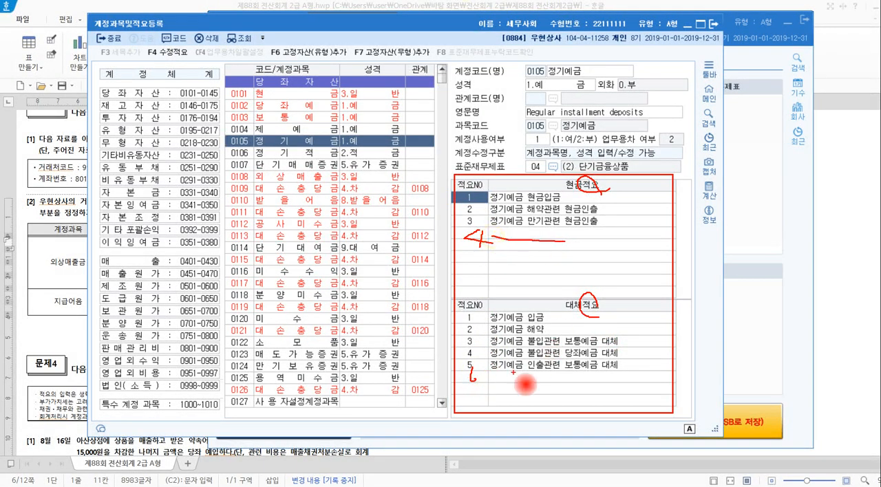
drag(504, 379, 541, 382)
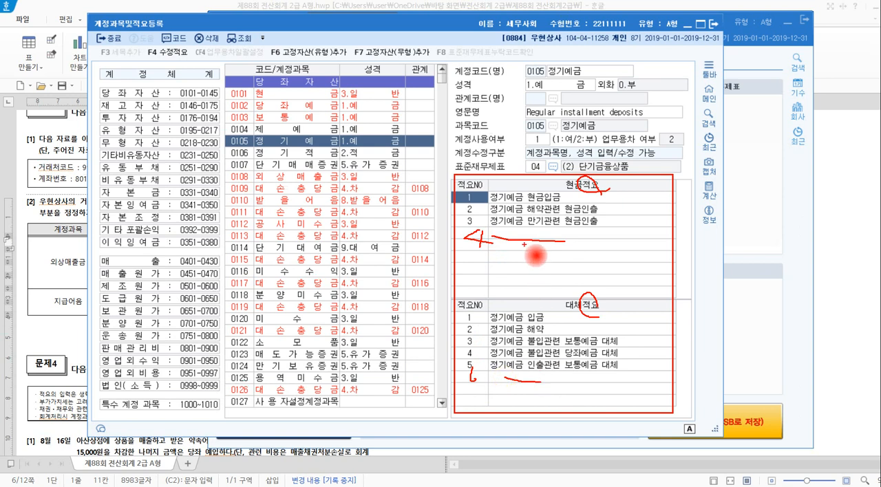
key(Escape)
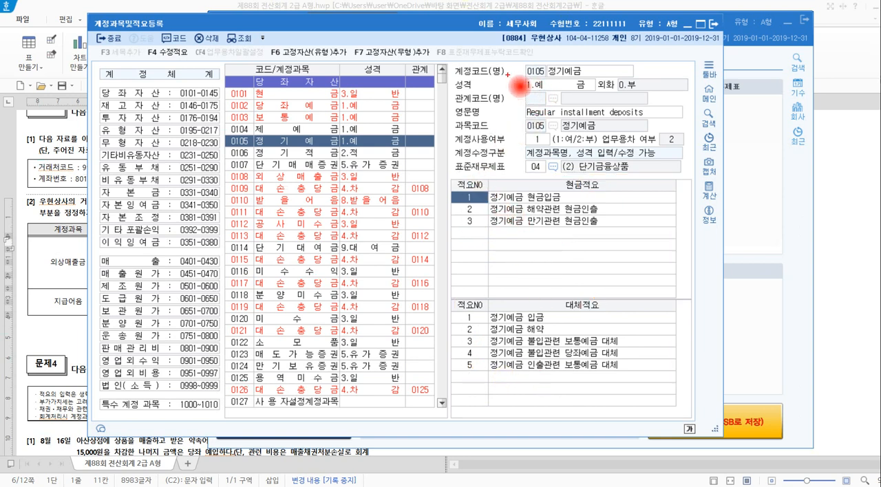
Mark the 계정코드(명), 성격 and 적요 areas of 정기예금 for review, and close 계정과목및적요등록.
drag(519, 63, 643, 86)
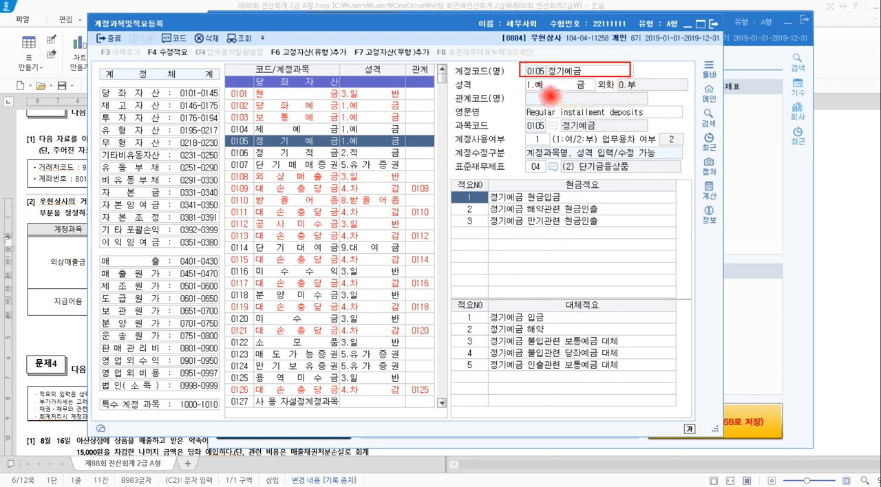
drag(516, 77, 608, 104)
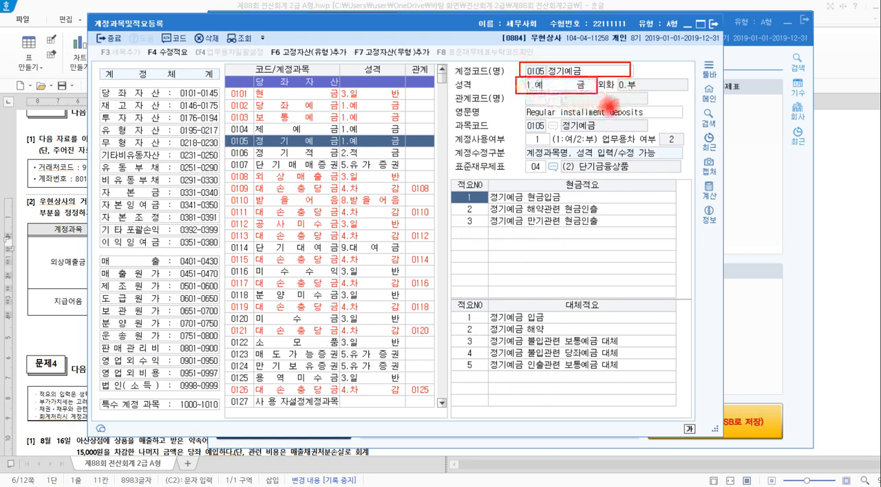
mouse_move(461, 181)
mouse_down()
mouse_move(550, 306)
mouse_move(669, 413)
mouse_up()
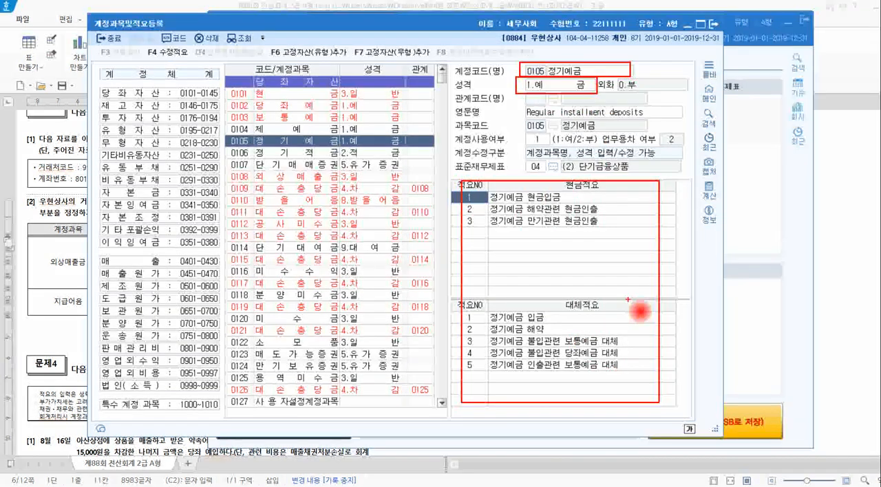
click(714, 24)
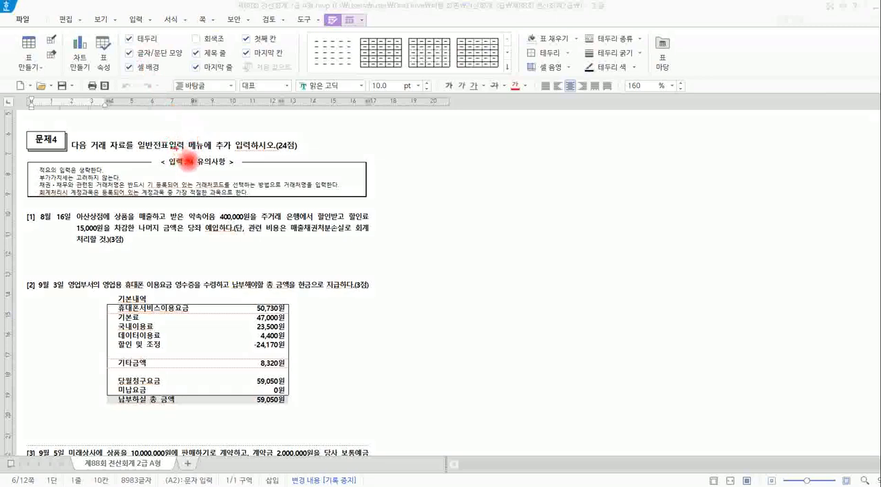
Examine the 문제4 instruction on 일반전표입력, marking problems [1] and [2] as needing 분개.
mouse_move(176, 149)
mouse_down()
mouse_move(142, 158)
mouse_move(164, 133)
mouse_move(184, 151)
mouse_up()
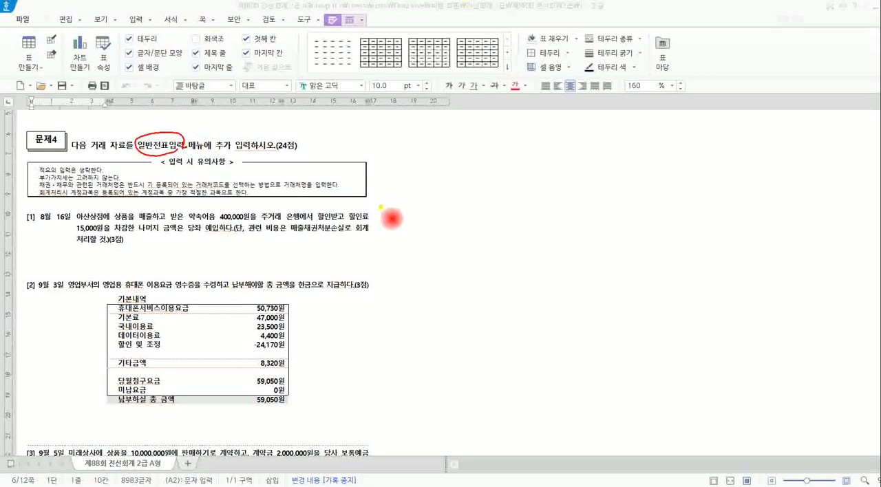
drag(379, 206, 382, 247)
drag(383, 277, 383, 310)
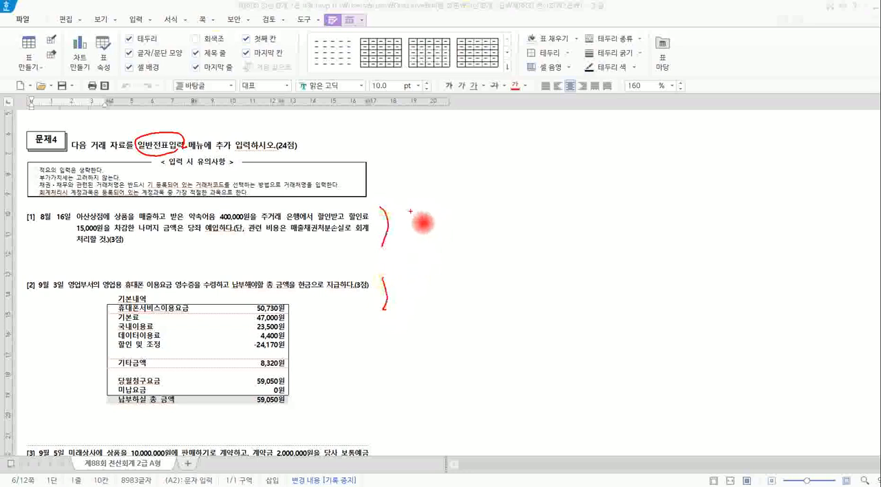
mouse_move(410, 211)
mouse_down()
mouse_move(438, 233)
mouse_move(443, 223)
mouse_move(296, 131)
mouse_move(221, 134)
mouse_move(229, 126)
mouse_up()
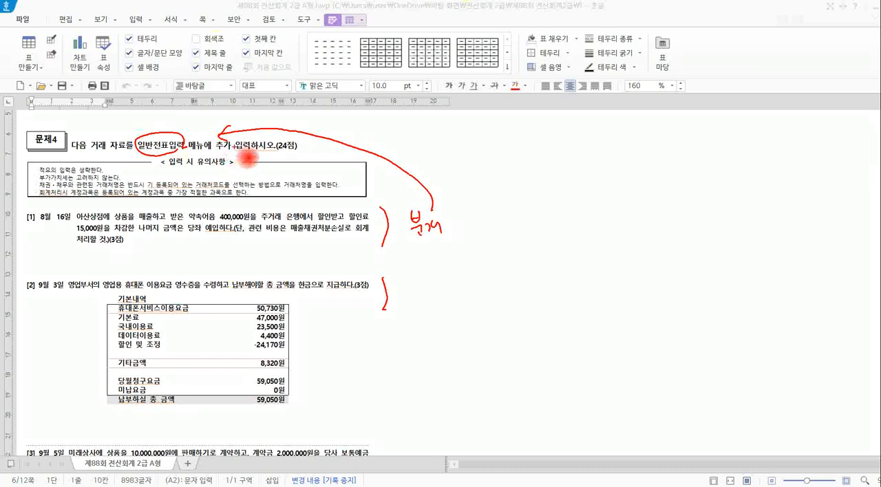
mouse_move(449, 245)
mouse_down()
mouse_move(415, 223)
mouse_move(420, 249)
mouse_move(428, 207)
mouse_move(452, 230)
mouse_up()
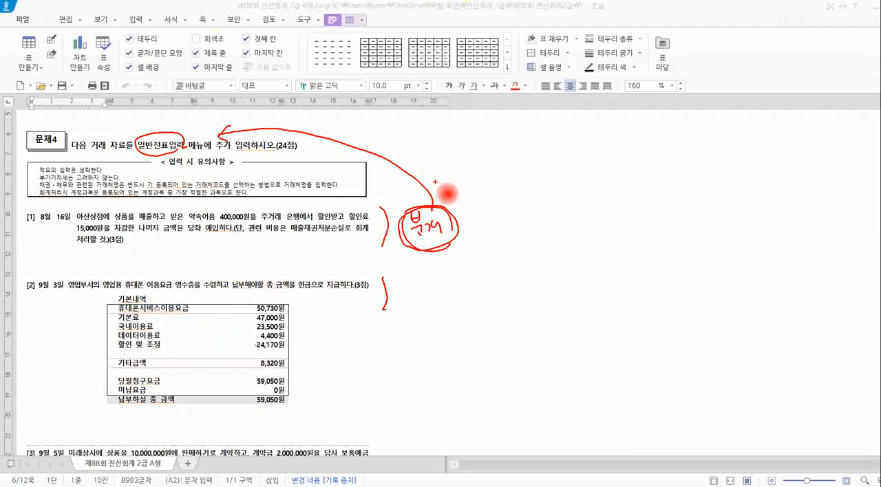
mouse_move(454, 201)
mouse_down()
mouse_move(456, 181)
mouse_move(468, 195)
mouse_up()
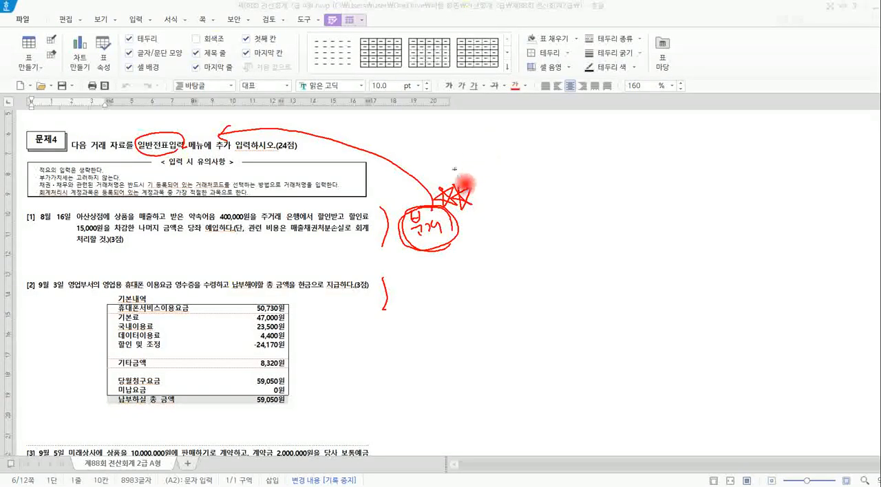
key(Escape)
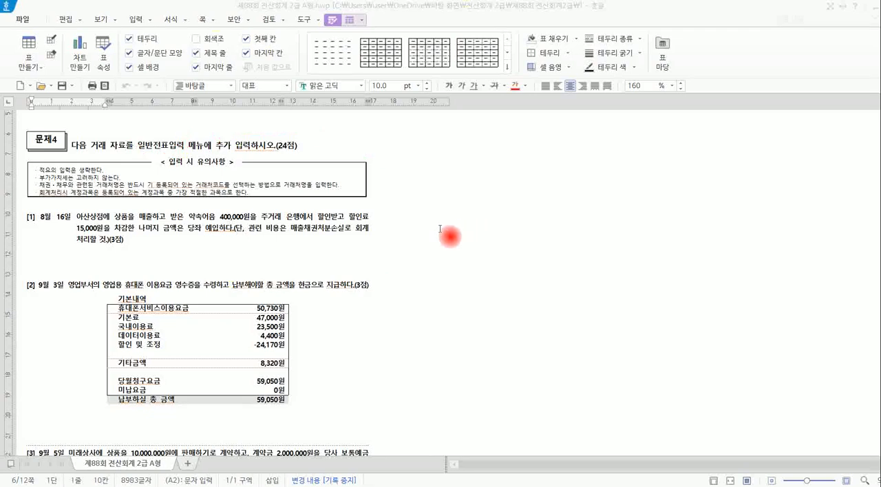
Mark 휴대폰 이용요금 and the 59,050원 total in 문제4 [2], and note the debit as 통신비 59,050.
click(388, 291)
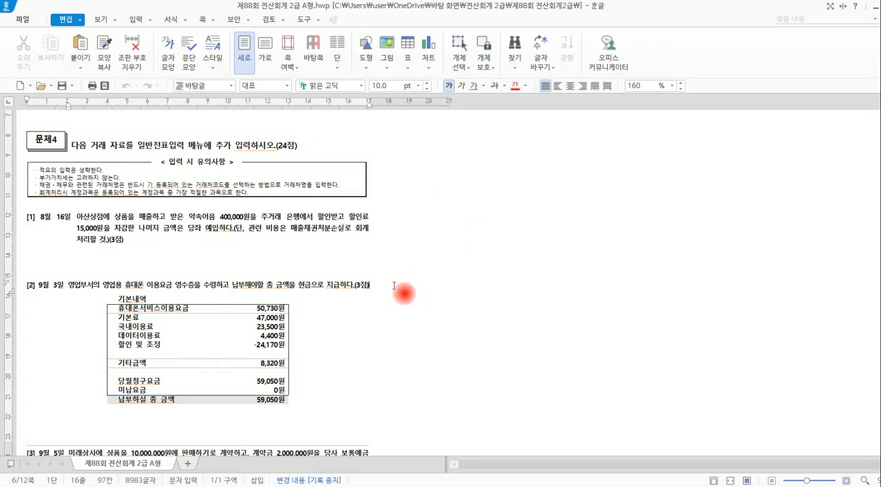
scroll(394, 285, down, 3)
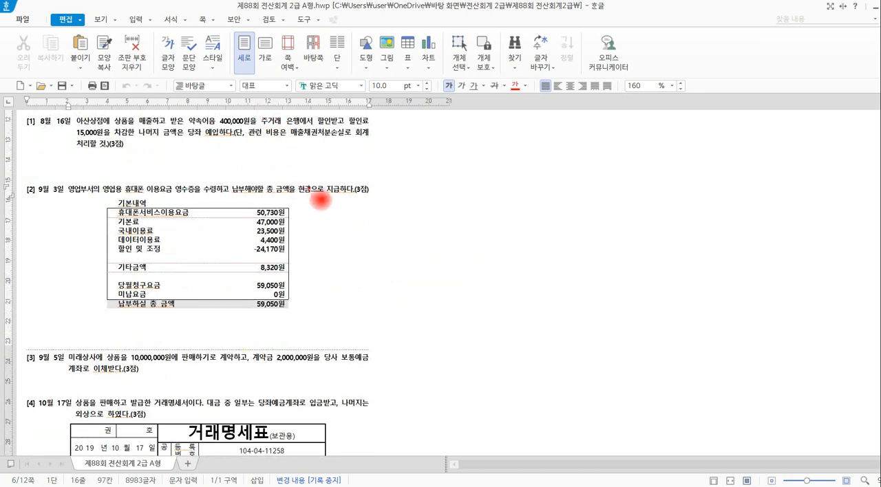
mouse_move(161, 195)
mouse_down()
mouse_move(117, 196)
mouse_move(167, 192)
mouse_up()
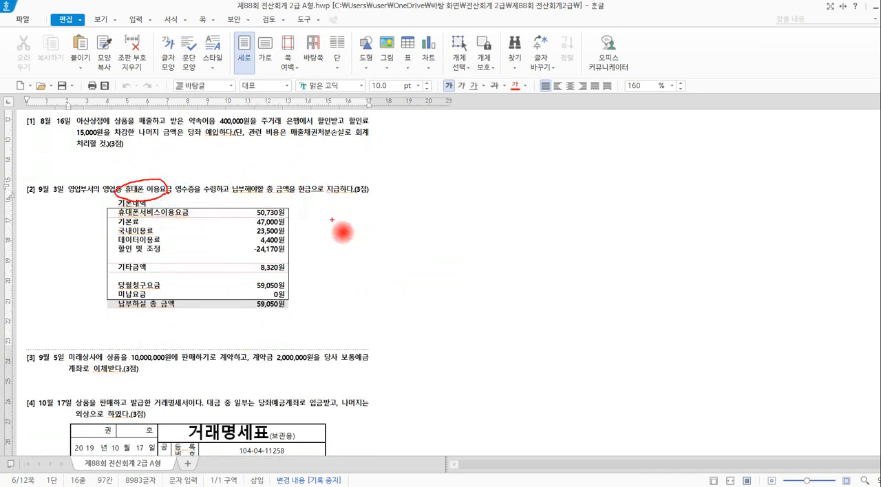
mouse_move(338, 224)
mouse_down()
mouse_move(375, 237)
mouse_move(377, 227)
mouse_move(377, 239)
mouse_up()
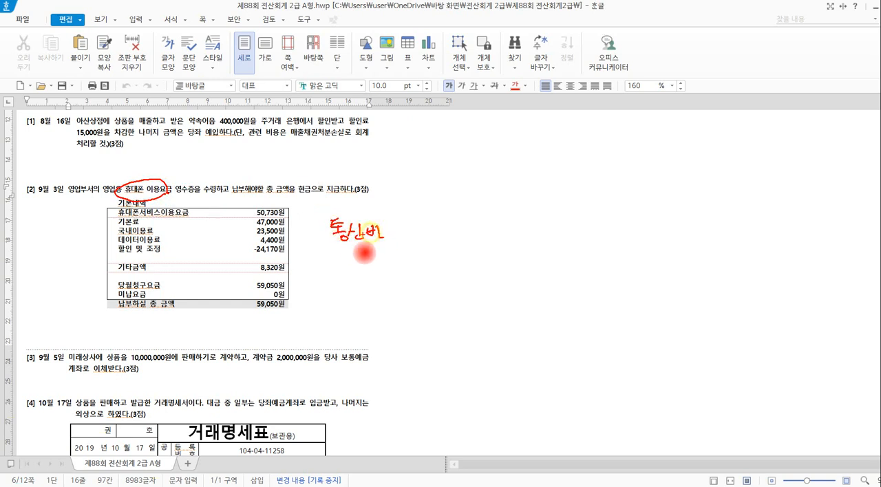
mouse_move(284, 307)
mouse_down()
mouse_move(258, 313)
mouse_move(265, 297)
mouse_move(288, 305)
mouse_up()
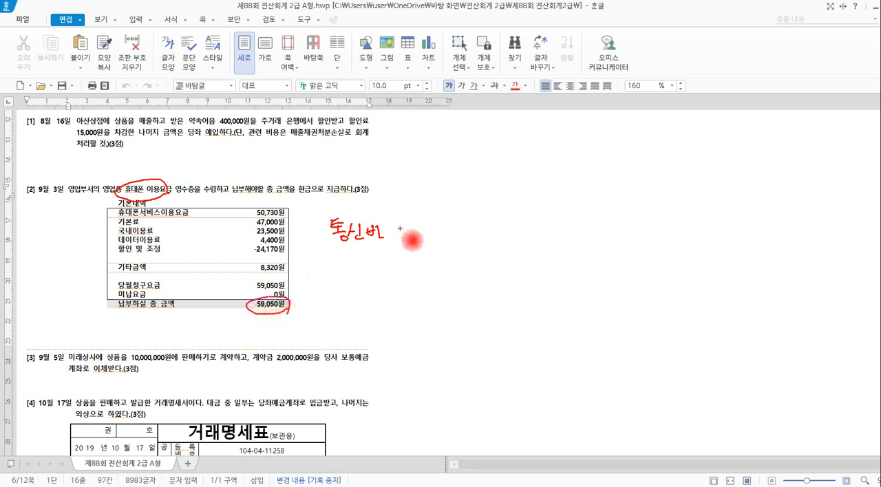
mouse_move(397, 223)
mouse_down()
mouse_move(402, 239)
mouse_move(432, 242)
mouse_move(445, 225)
mouse_move(482, 238)
mouse_up()
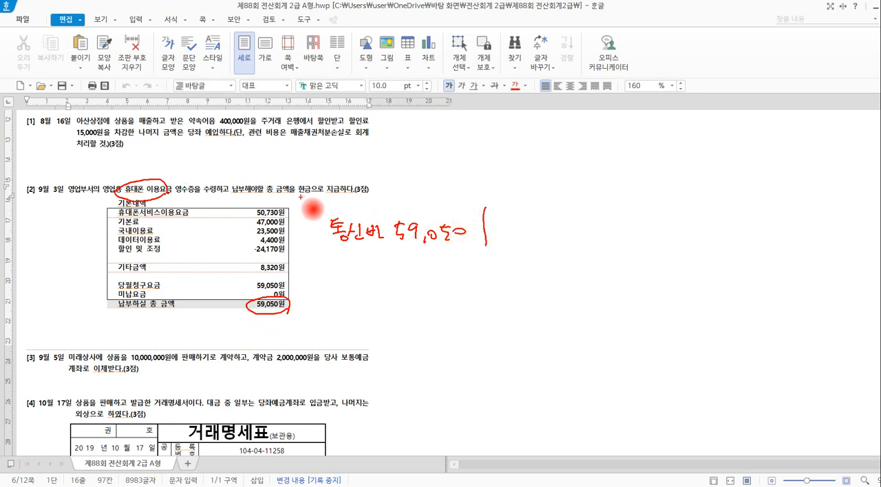
Mark the cash payment wording in 문제4 [2], note the credit as 현금 59,050, and frame the finished 분개.
drag(332, 183, 341, 197)
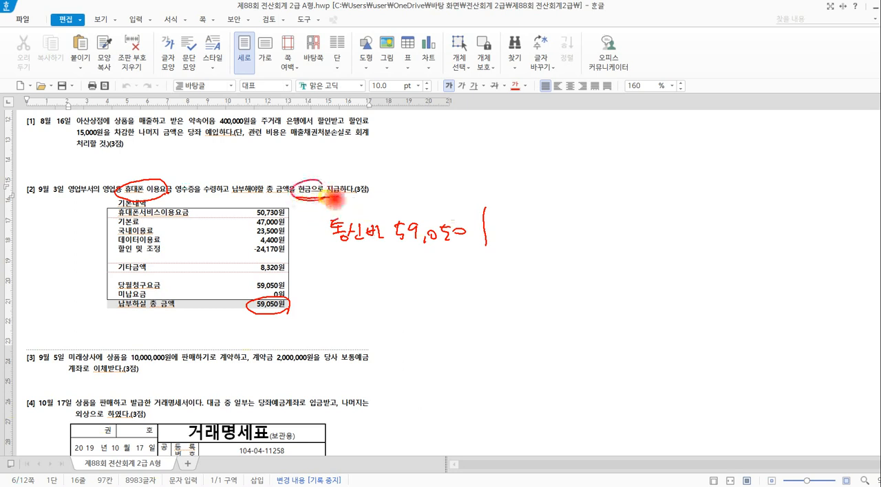
mouse_move(510, 215)
mouse_down()
mouse_move(508, 242)
mouse_move(528, 217)
mouse_move(537, 226)
mouse_up()
mouse_move(567, 218)
mouse_down()
mouse_move(567, 234)
mouse_move(546, 237)
mouse_up()
mouse_move(547, 219)
mouse_down()
mouse_move(570, 238)
mouse_move(606, 233)
mouse_up()
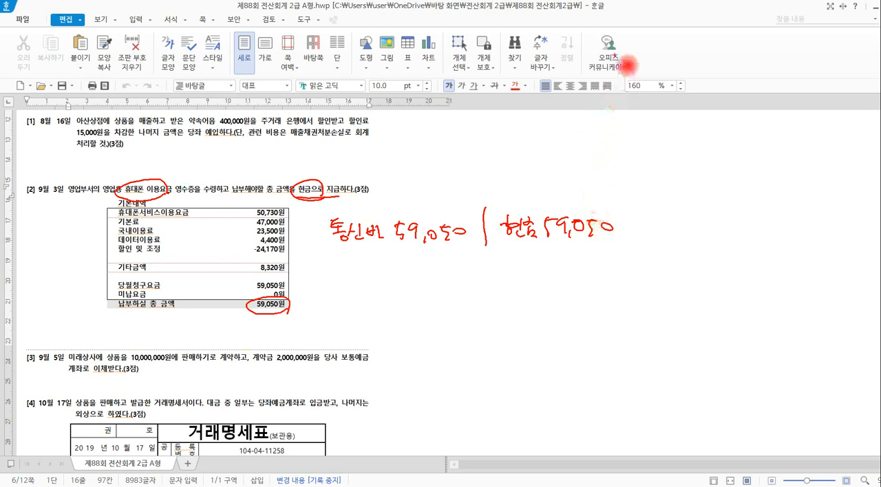
drag(343, 262, 621, 242)
mouse_move(315, 214)
mouse_down()
mouse_move(329, 259)
mouse_move(460, 203)
mouse_move(626, 203)
mouse_move(623, 241)
mouse_up()
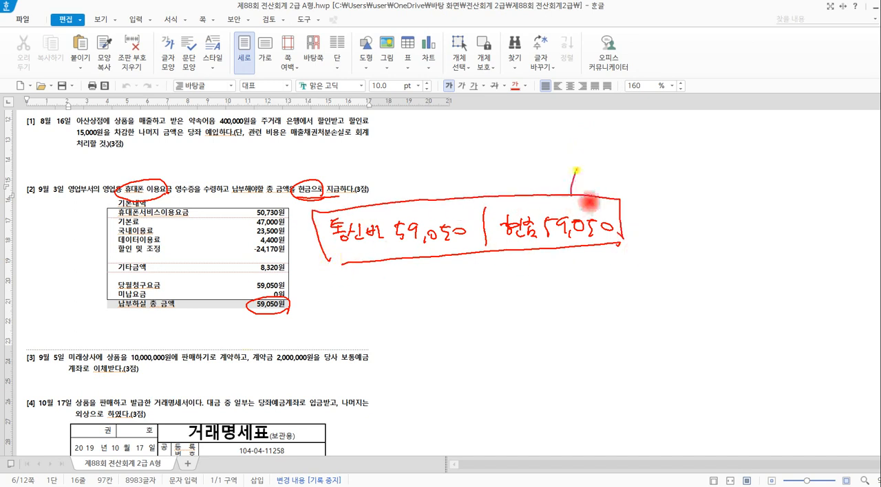
drag(577, 170, 579, 167)
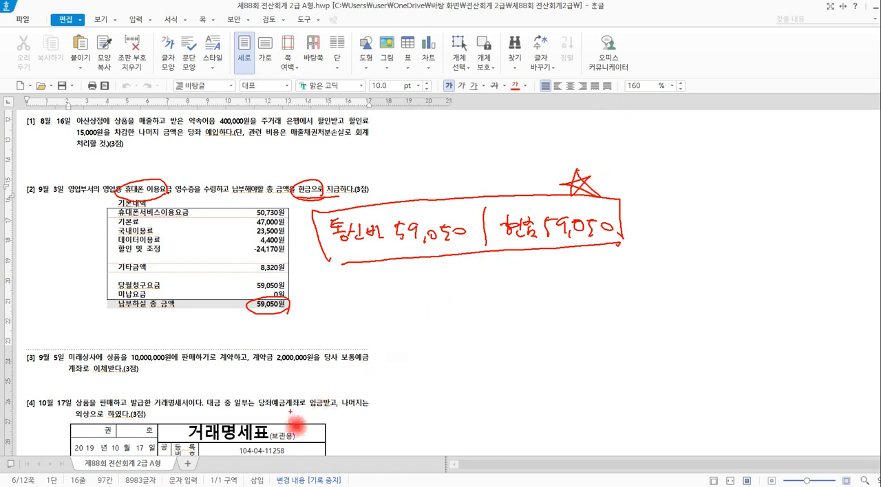
key(Escape)
Switch to KcLep, open 일반전표입력, and move its window so the problem text stays readable beside it.
click(252, 440)
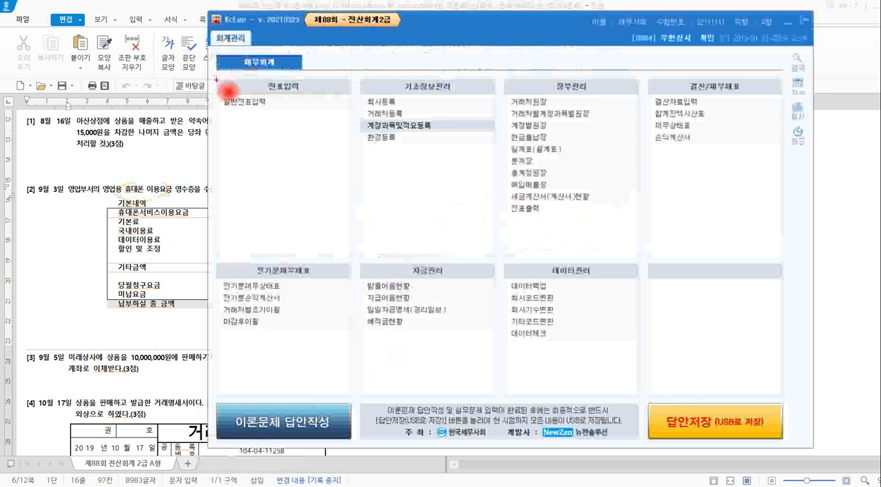
mouse_move(214, 82)
mouse_down()
mouse_move(235, 107)
mouse_move(311, 119)
mouse_up()
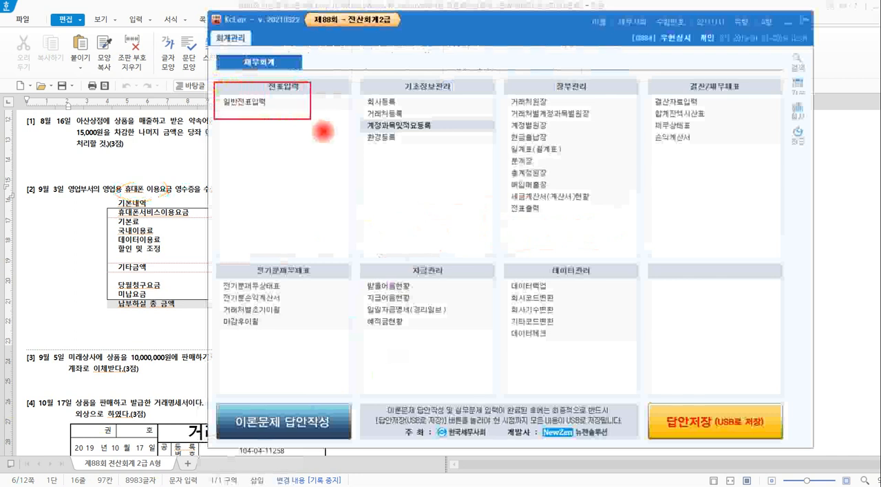
click(265, 101)
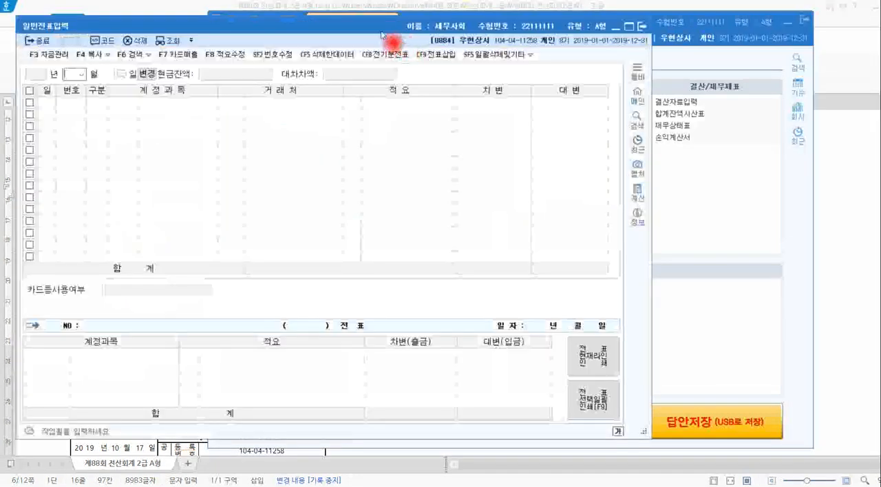
drag(378, 27, 575, 18)
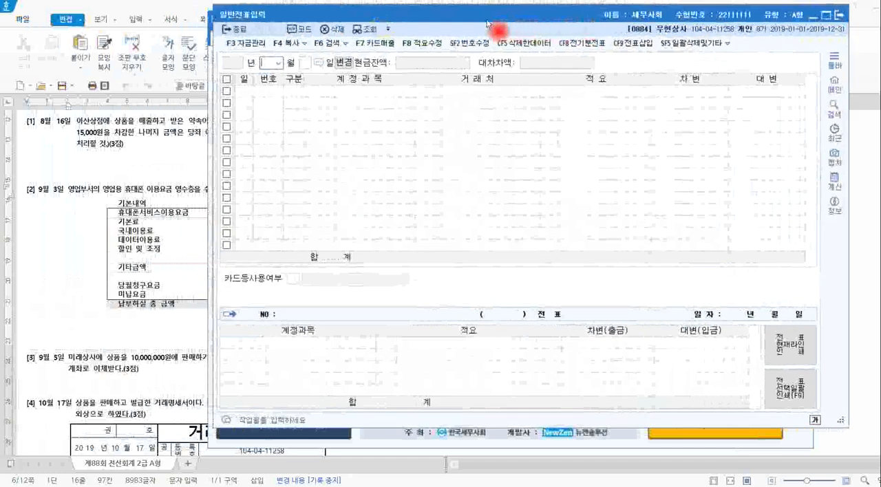
drag(247, 50, 323, 85)
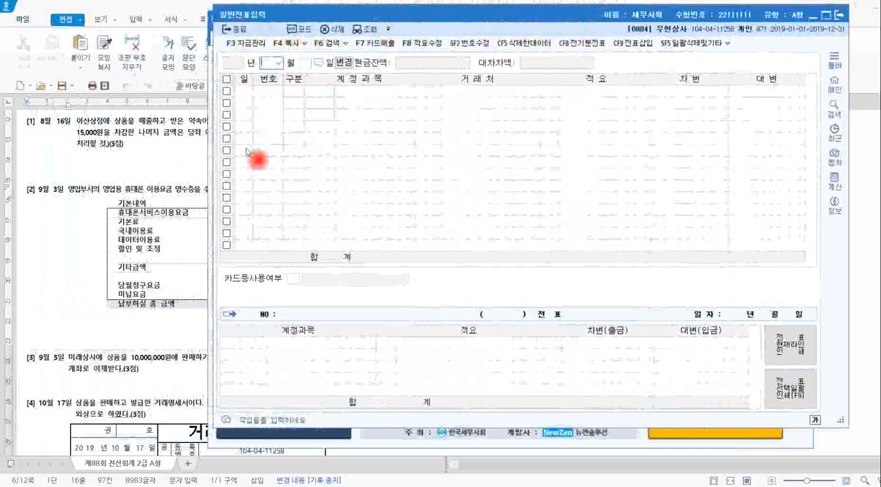
Highlight the transaction date 9월 3일 in 문제4 [2] of the exam document, and return to 일반전표입력.
click(44, 196)
drag(35, 188, 64, 194)
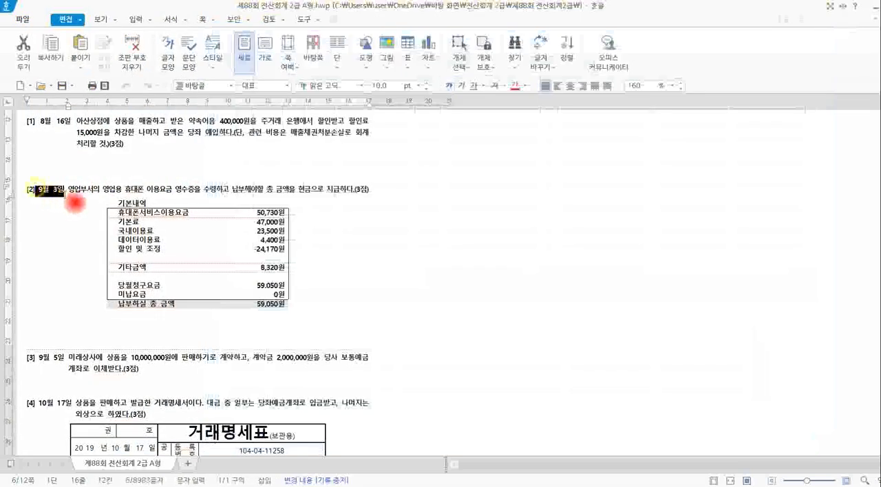
key(alt+Tab)
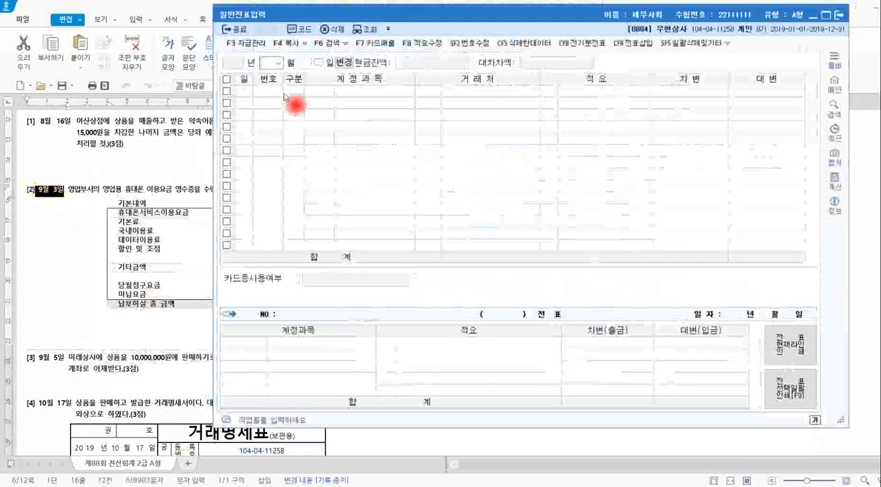
Set the voucher date to 2019년 9월 3일 in 일반전표입력 and reposition the window over the exam document.
click(285, 93)
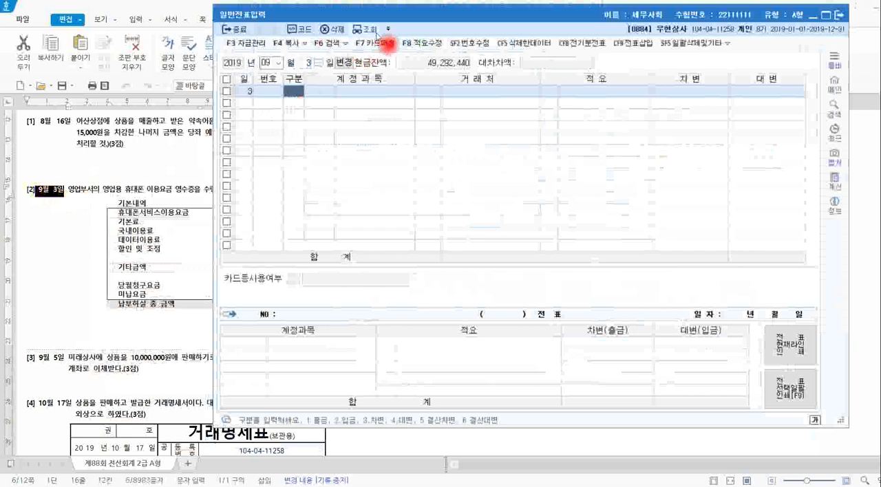
drag(427, 19, 395, 22)
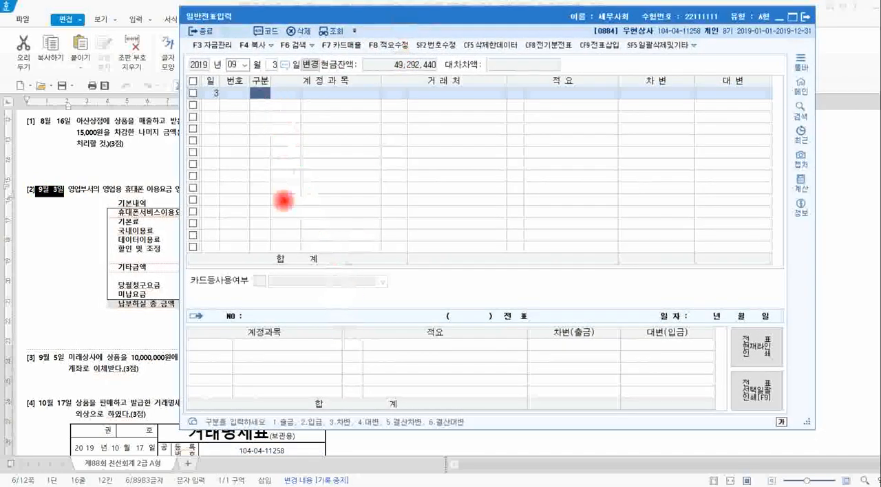
Frame the 구분 code list and annotate 출금 as credit 현금, 입금 as debit 현금, 3 as 차변 and 4 as 대변.
mouse_move(256, 404)
mouse_down()
mouse_move(342, 427)
mouse_move(479, 432)
mouse_up()
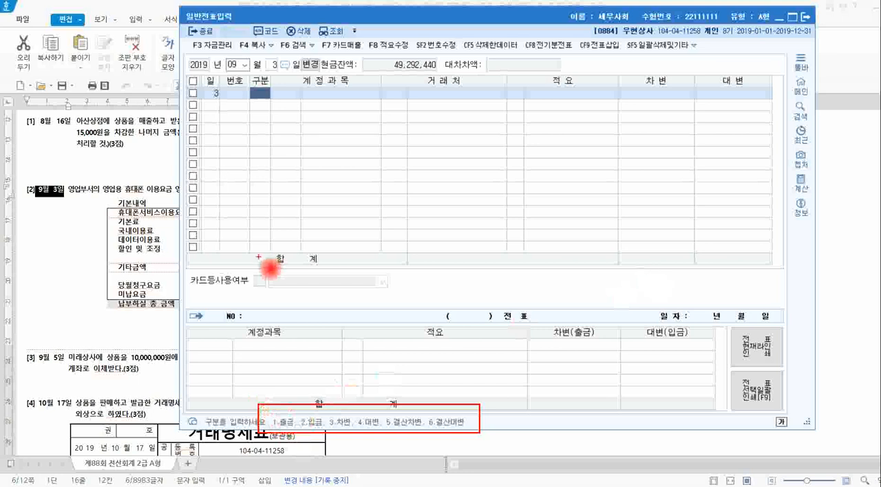
mouse_move(286, 413)
mouse_down()
mouse_move(268, 386)
mouse_move(279, 389)
mouse_up()
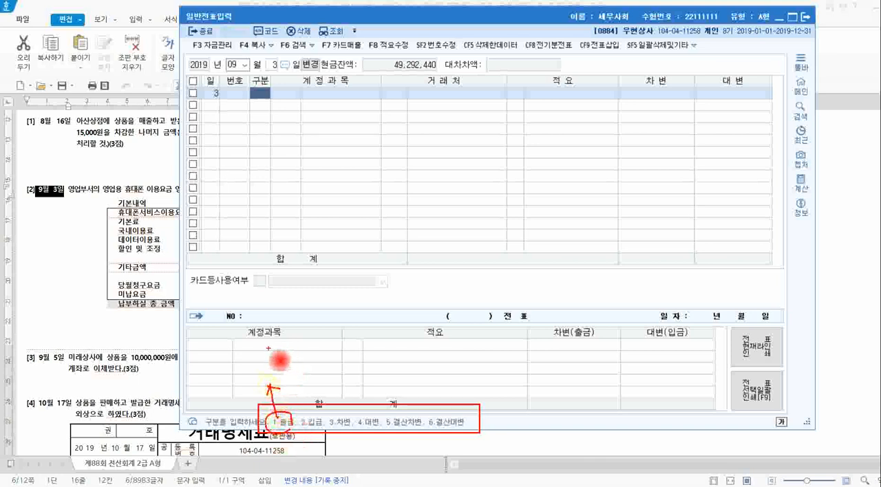
mouse_move(259, 341)
mouse_down()
mouse_move(257, 356)
mouse_move(274, 340)
mouse_move(289, 355)
mouse_up()
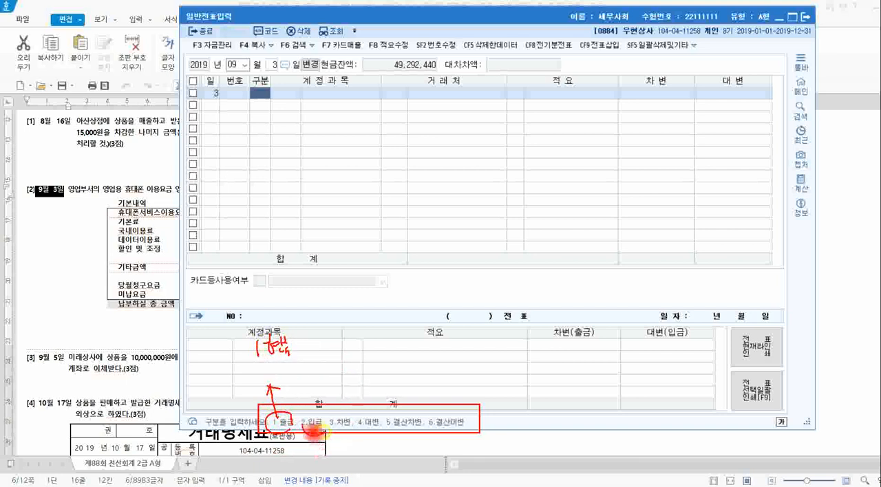
mouse_move(328, 415)
mouse_down()
mouse_move(332, 430)
mouse_move(346, 365)
mouse_move(362, 337)
mouse_move(390, 334)
mouse_move(376, 337)
mouse_up()
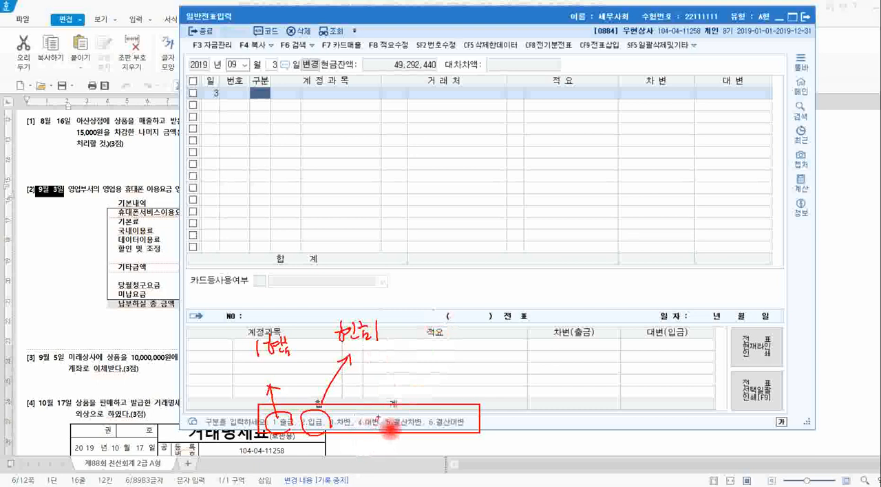
mouse_move(380, 417)
mouse_down()
mouse_move(354, 443)
mouse_move(331, 426)
mouse_move(410, 373)
mouse_move(398, 377)
mouse_up()
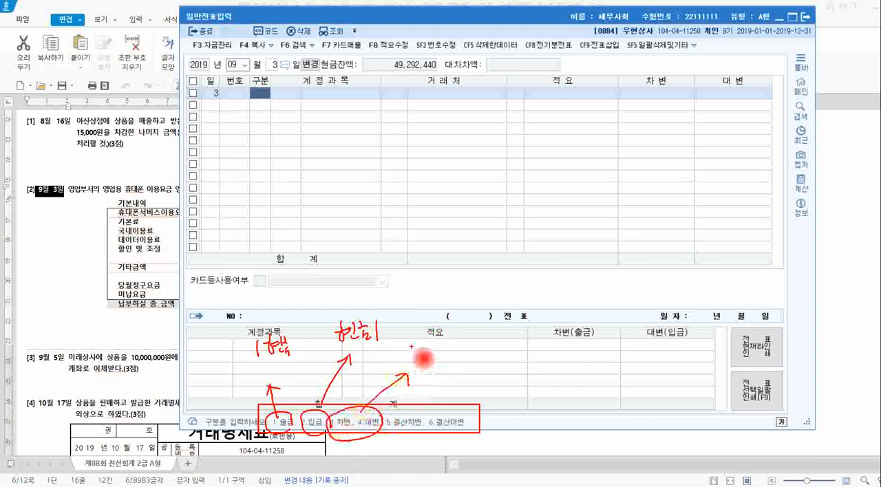
mouse_move(409, 336)
mouse_down()
mouse_move(489, 337)
mouse_move(476, 343)
mouse_up()
drag(421, 371, 497, 376)
drag(413, 345, 408, 378)
drag(495, 335, 505, 363)
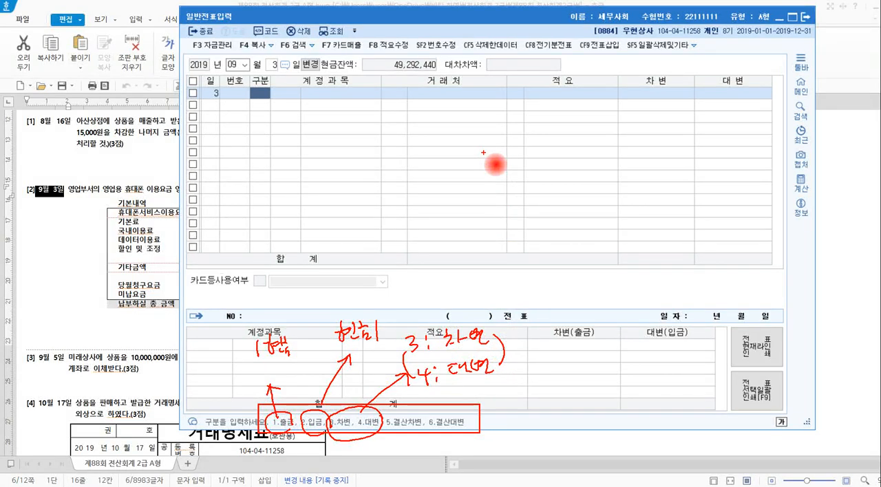
Write notes over the voucher grid linking credit-side 현금 to 출금 and debit-side 현금 to 입금.
mouse_move(600, 194)
mouse_down()
mouse_move(600, 217)
mouse_move(632, 187)
mouse_move(660, 219)
mouse_move(654, 207)
mouse_move(727, 207)
mouse_move(720, 204)
mouse_move(733, 197)
mouse_move(736, 220)
mouse_up()
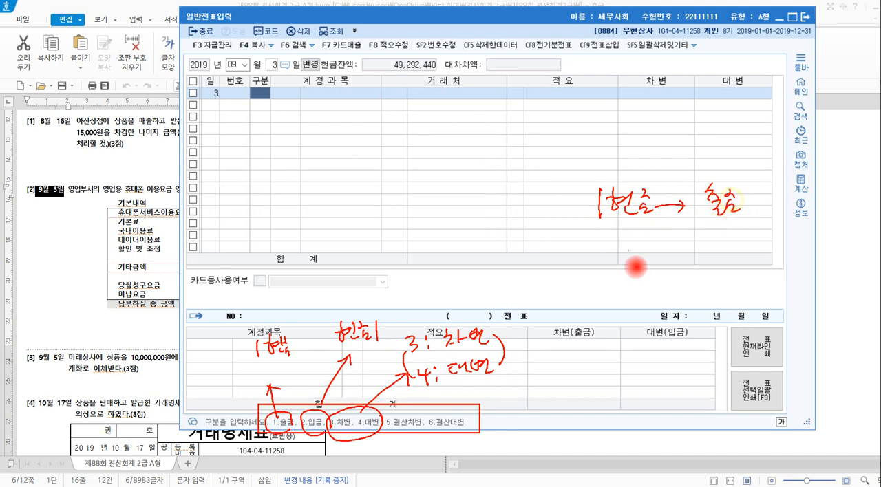
mouse_move(557, 245)
mouse_down()
mouse_move(557, 265)
mouse_move(589, 263)
mouse_move(596, 275)
mouse_up()
drag(661, 254, 731, 254)
drag(738, 238, 746, 247)
mouse_move(736, 253)
mouse_down()
mouse_move(749, 251)
mouse_move(755, 264)
mouse_up()
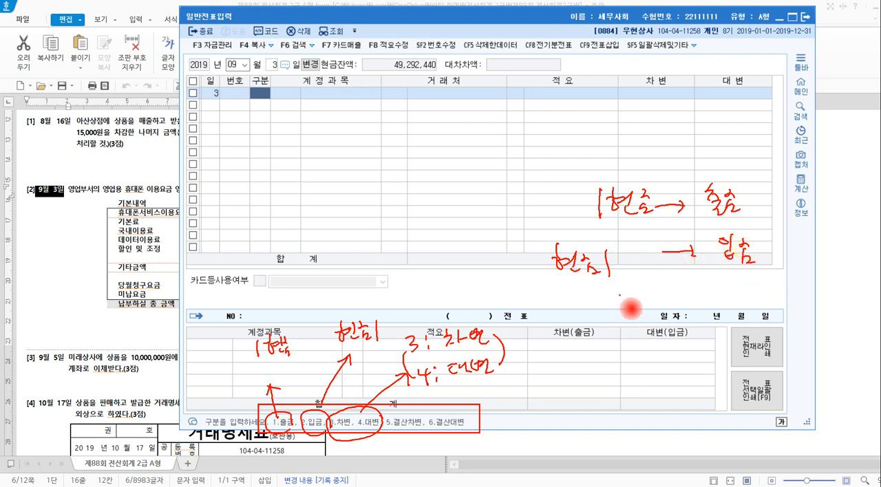
Sketch a sample entry with XXX on both the debit and credit sides, circle each side, and clear all annotations.
drag(619, 296, 624, 334)
mouse_move(565, 319)
mouse_down()
mouse_move(560, 337)
mouse_move(570, 330)
mouse_up()
drag(584, 317, 576, 335)
drag(574, 325, 593, 333)
mouse_move(592, 324)
mouse_down()
mouse_move(610, 331)
mouse_move(635, 315)
mouse_up()
mouse_move(636, 304)
mouse_down()
mouse_move(626, 315)
mouse_move(649, 315)
mouse_up()
mouse_move(650, 302)
mouse_down()
mouse_move(640, 314)
mouse_move(664, 313)
mouse_up()
drag(664, 301, 654, 314)
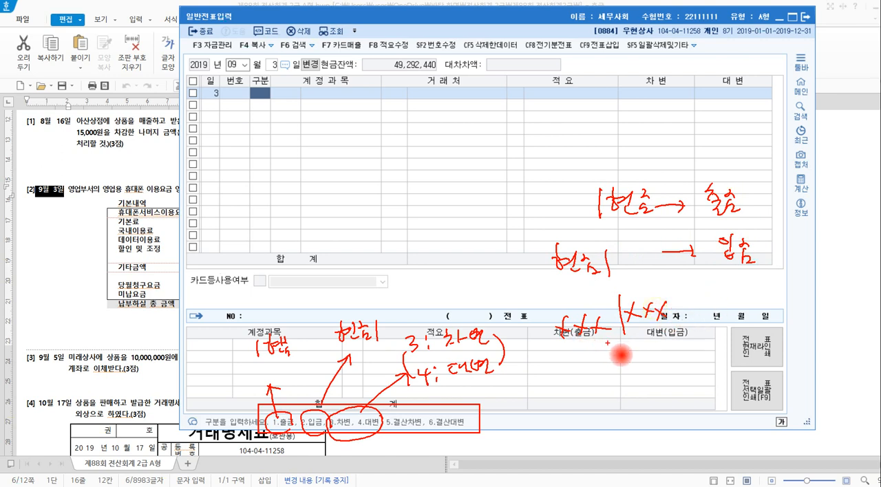
mouse_move(607, 342)
mouse_down()
mouse_move(549, 337)
mouse_move(608, 318)
mouse_move(611, 344)
mouse_up()
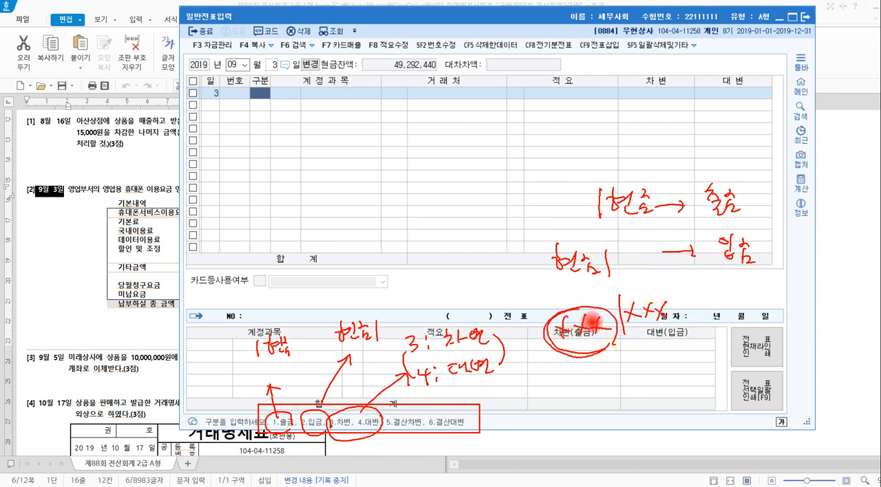
mouse_move(625, 328)
mouse_down()
mouse_move(671, 301)
mouse_move(666, 337)
mouse_move(640, 340)
mouse_up()
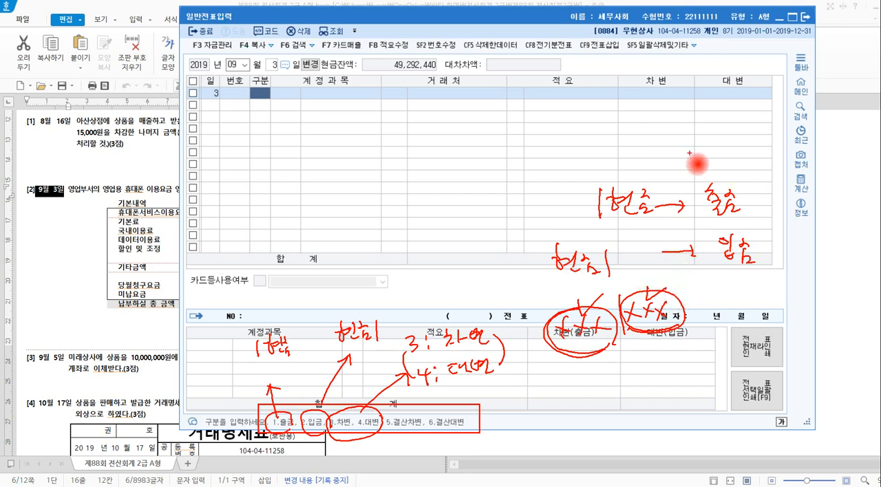
key(Escape)
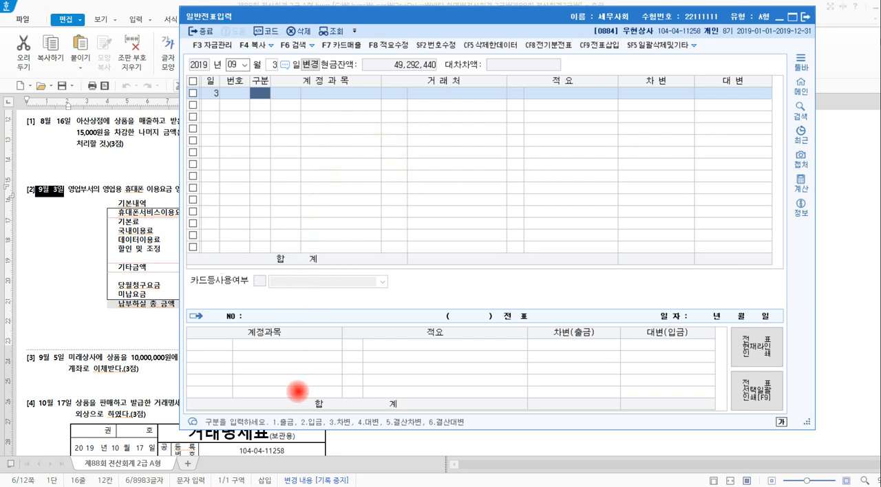
Mark the 1.출금 code, clear the marking, and set the 9월 3일 line's 구분 to 출금.
drag(258, 408, 295, 438)
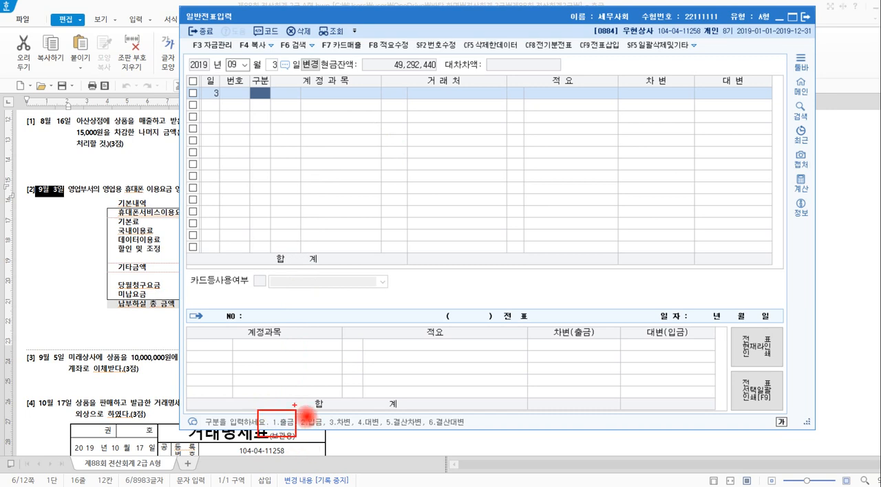
mouse_move(277, 407)
mouse_down()
mouse_move(275, 135)
mouse_move(261, 103)
mouse_up()
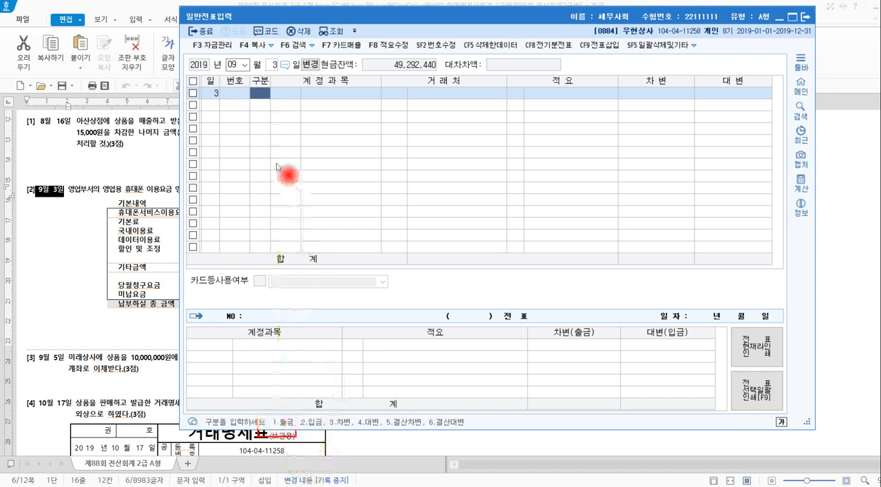
text(1)
key(Return)
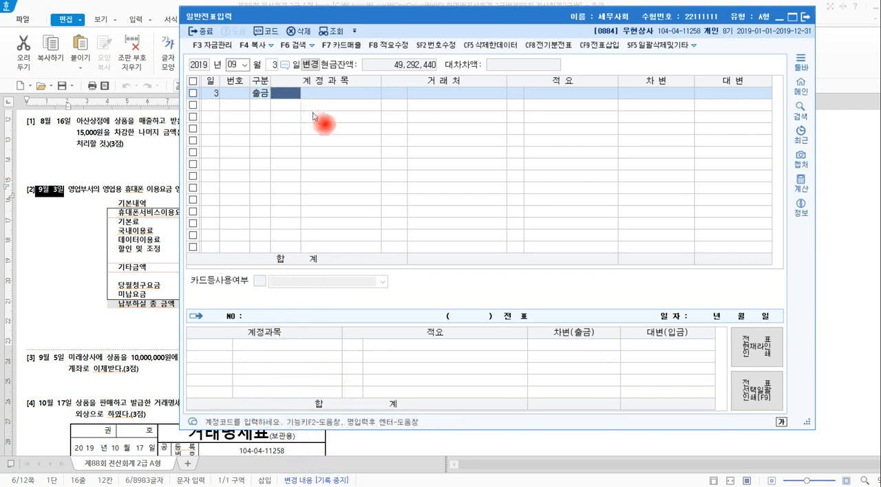
Look up 통신 in the account code help and assign 0814 통신비 (판매관리비) to the 출금 line.
text(통ㅅ)
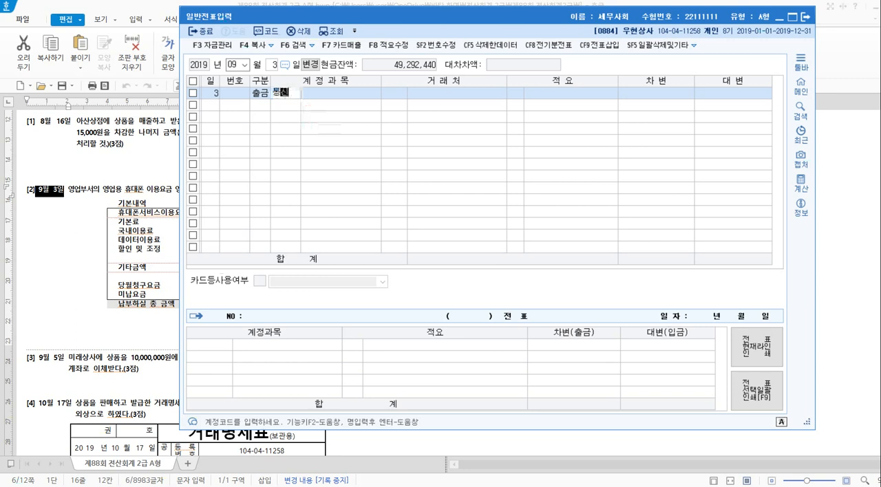
key(Return)
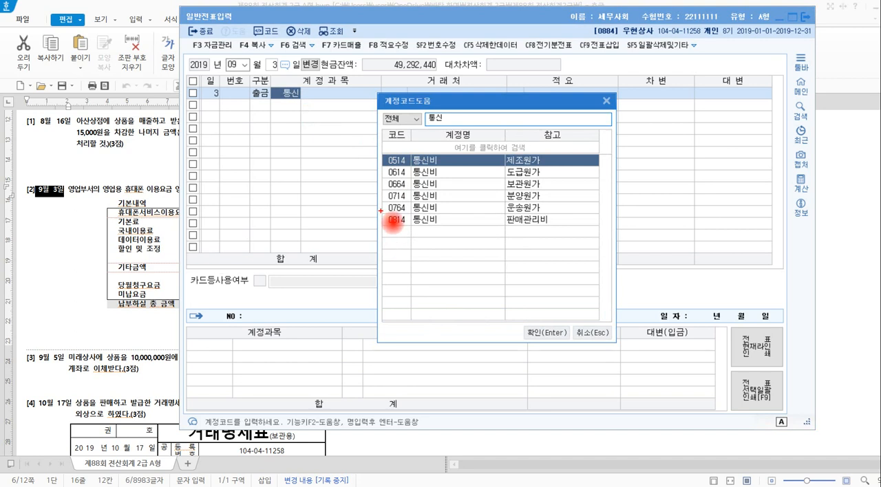
mouse_move(380, 211)
mouse_down()
mouse_move(388, 238)
mouse_move(491, 235)
mouse_move(567, 252)
mouse_up()
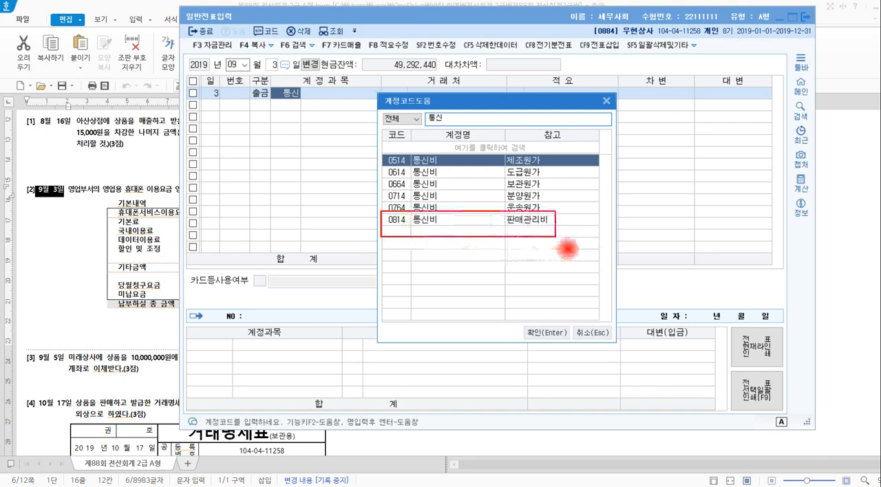
click(460, 225)
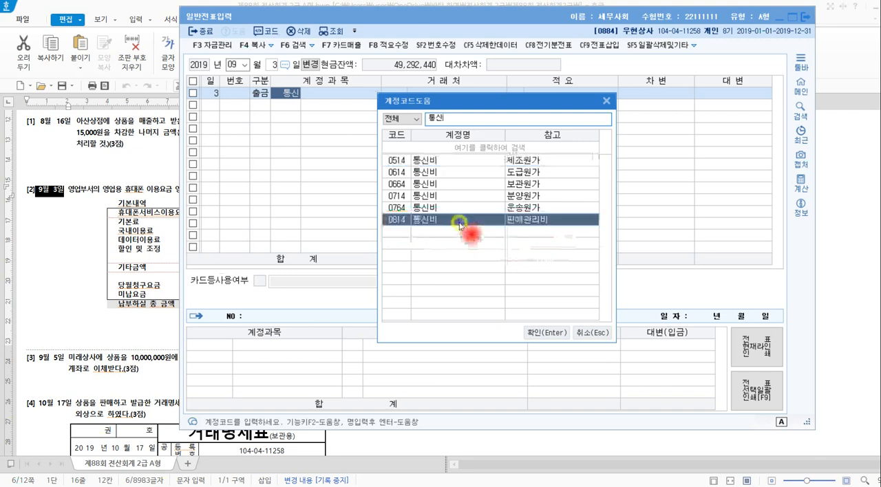
click(540, 335)
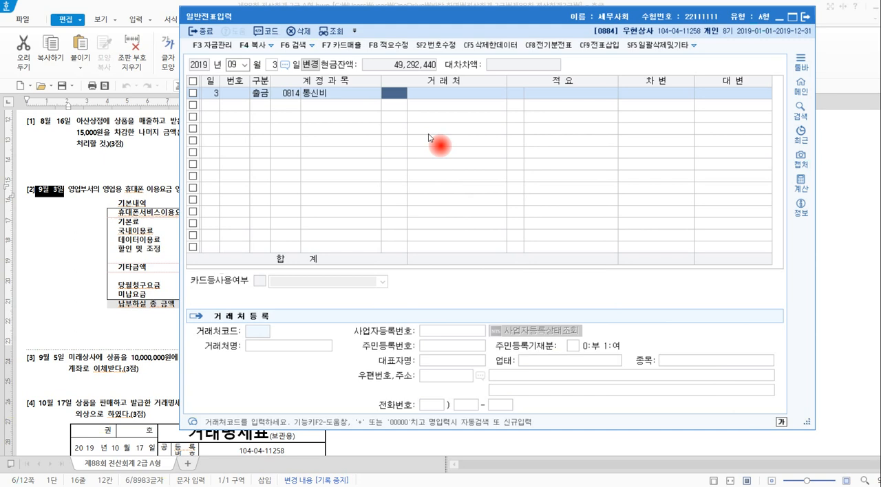
Leave 거래처 and 적요 blank, and enter 59,050 as the 차변 amount of the 통신비 line.
key(Return)
key(Return)
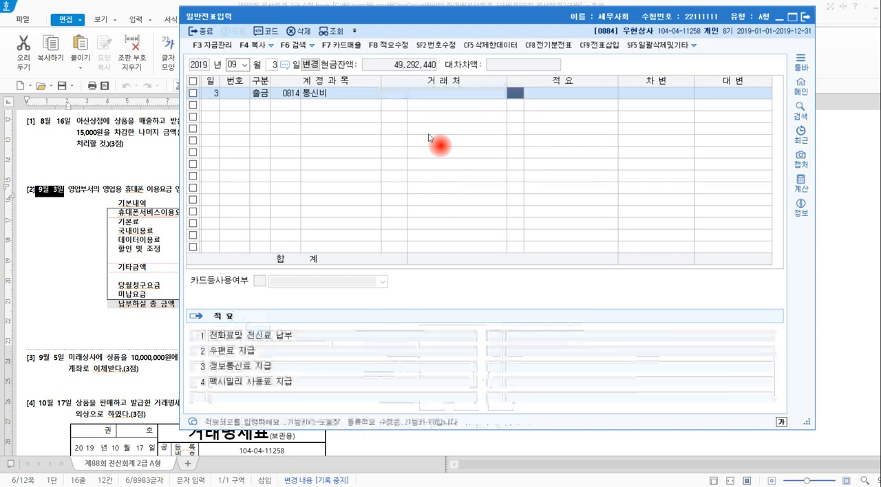
key(Return)
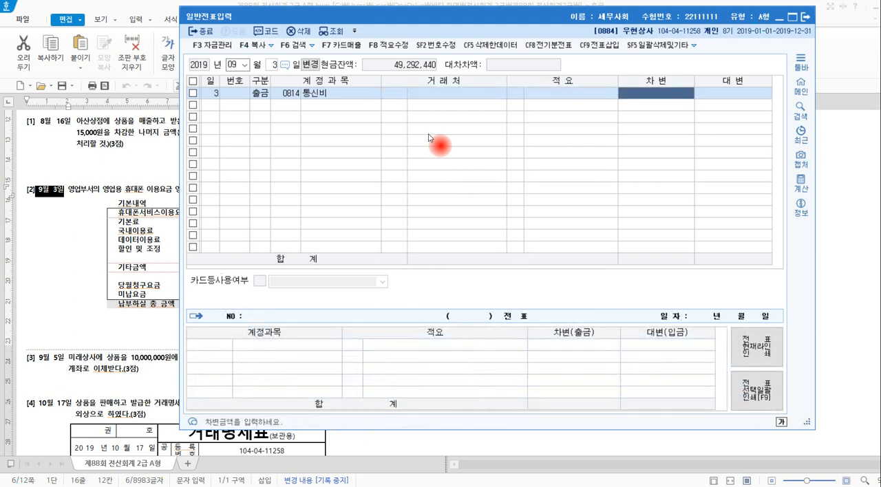
text(59,050)
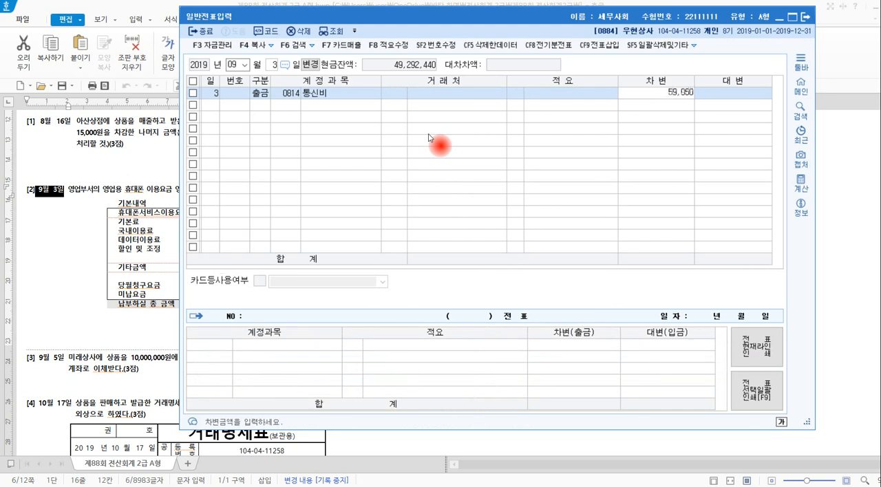
key(Return)
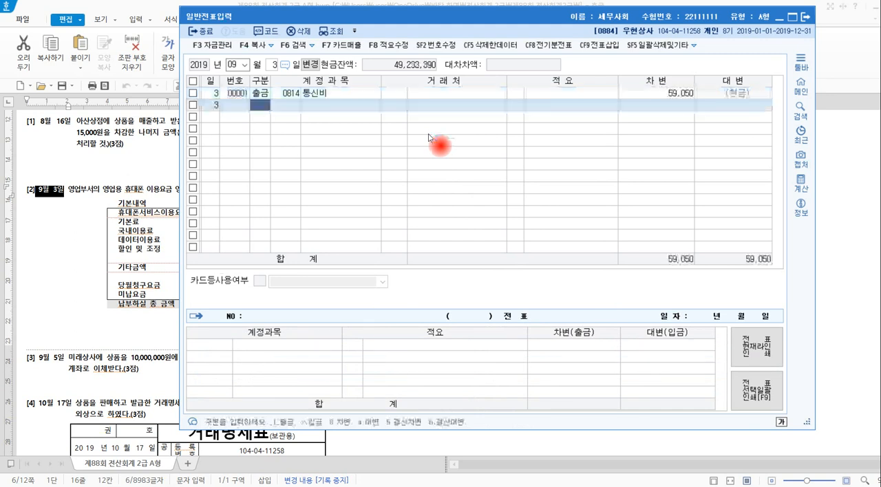
Select the 거래처 field of the 통신비 line, frame its (현금) credit, and write credit-side 현금 below it.
click(413, 94)
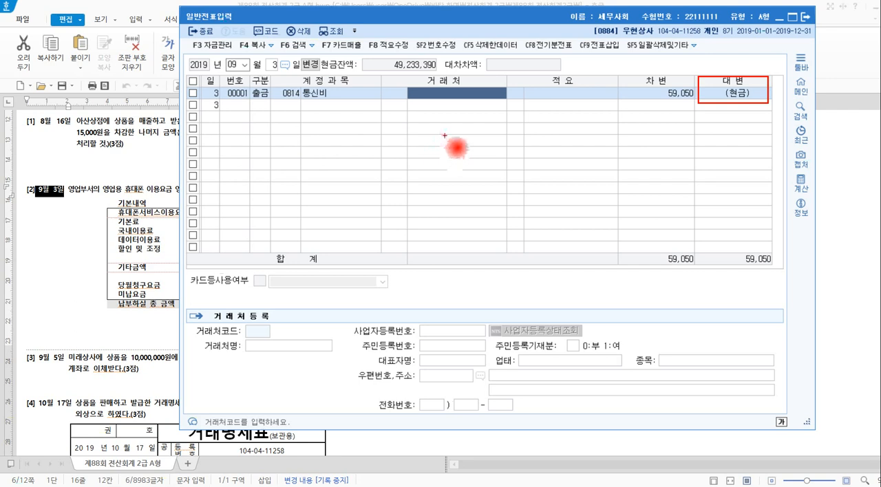
mouse_move(444, 131)
mouse_down()
mouse_move(444, 163)
mouse_move(465, 134)
mouse_up()
mouse_move(458, 138)
mouse_down()
mouse_move(470, 135)
mouse_move(463, 141)
mouse_up()
drag(468, 141, 475, 147)
drag(466, 147, 500, 147)
drag(489, 150, 500, 157)
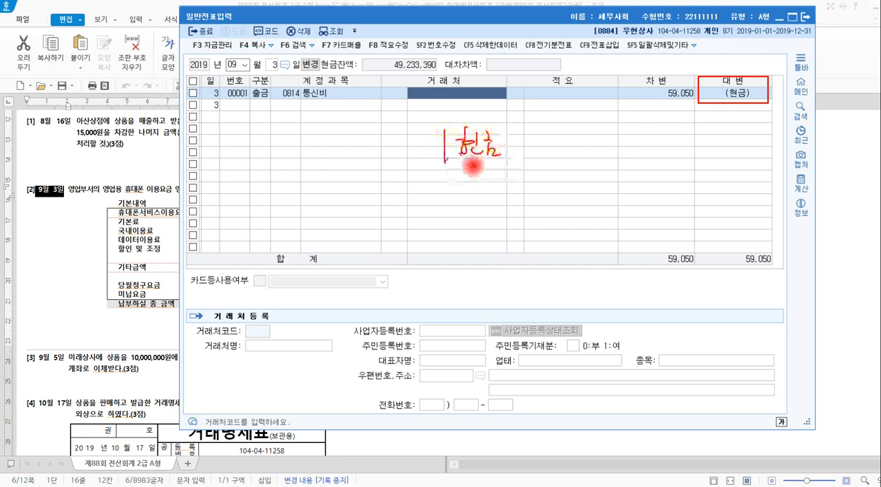
Note code 1 as 출금, emphasize 현금 and the 통신비 account on the voucher line, and clear the annotations.
mouse_move(275, 92)
mouse_down()
mouse_move(262, 103)
mouse_move(249, 75)
mouse_move(274, 95)
mouse_move(260, 130)
mouse_move(287, 121)
mouse_move(335, 142)
mouse_move(309, 155)
mouse_move(269, 123)
mouse_move(335, 140)
mouse_up()
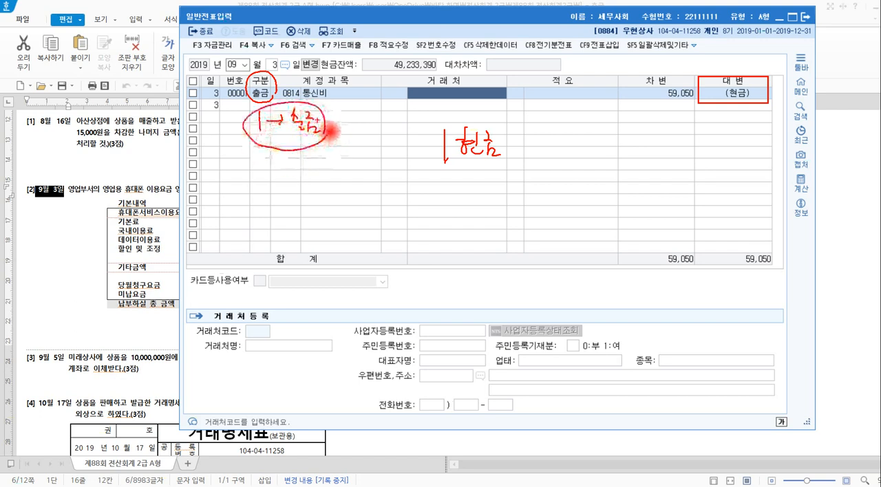
mouse_move(462, 166)
mouse_down()
mouse_move(494, 165)
mouse_move(472, 168)
mouse_up()
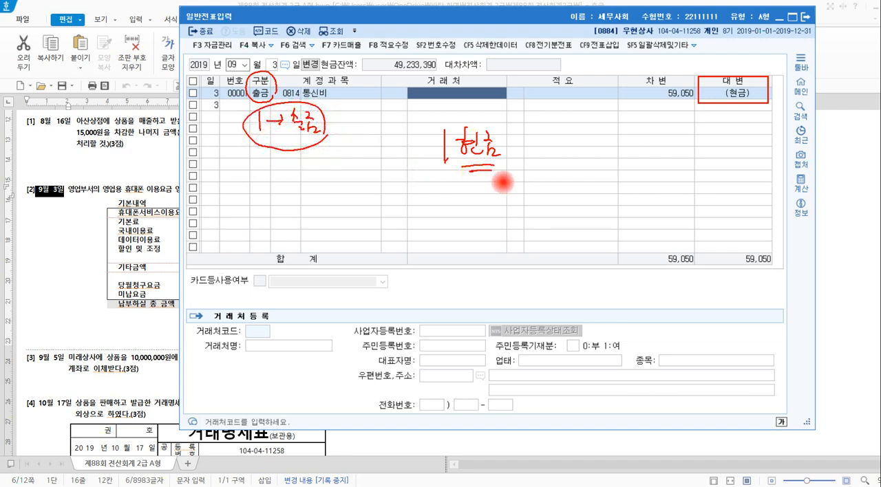
mouse_move(769, 117)
mouse_down()
mouse_move(722, 94)
mouse_move(777, 107)
mouse_move(723, 99)
mouse_move(770, 119)
mouse_move(749, 79)
mouse_move(721, 98)
mouse_move(773, 105)
mouse_up()
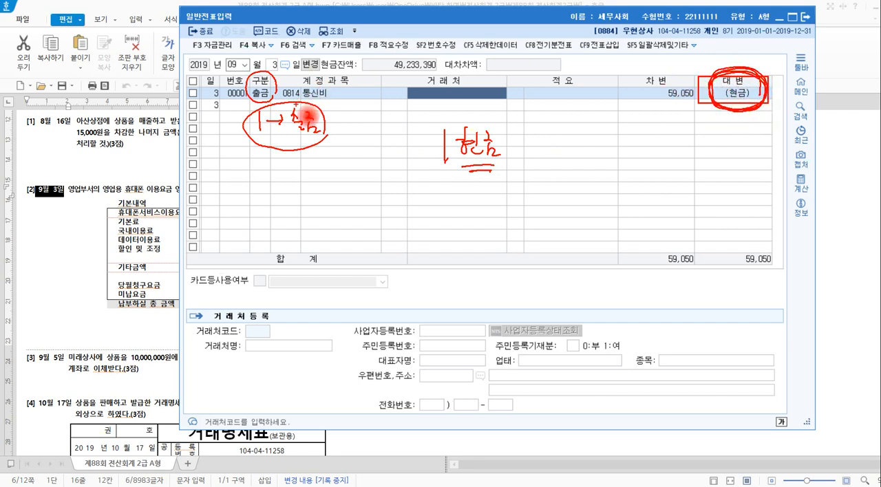
mouse_move(337, 116)
mouse_down()
mouse_move(318, 92)
mouse_move(296, 109)
mouse_move(346, 110)
mouse_move(304, 92)
mouse_up()
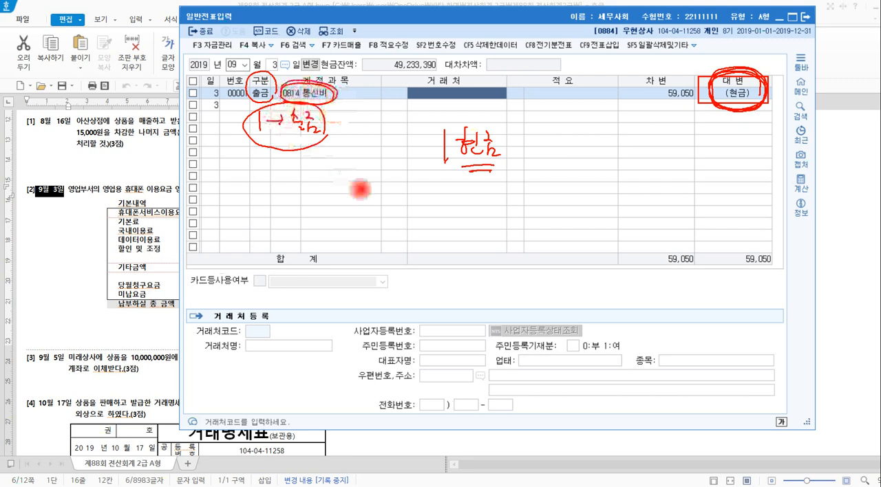
key(e)
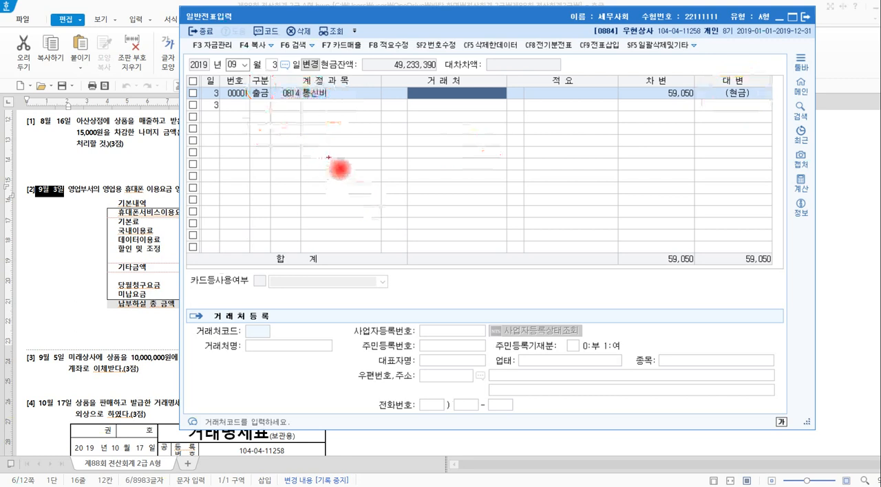
Diagram 현금 → 출금 → 차변 below the 통신비 line, clear the annotations, and select that line's amount to show its voucher breakdown.
mouse_move(328, 154)
mouse_down()
mouse_move(328, 176)
mouse_move(341, 164)
mouse_move(353, 176)
mouse_move(404, 167)
mouse_move(454, 186)
mouse_move(444, 192)
mouse_move(472, 191)
mouse_move(446, 162)
mouse_move(470, 197)
mouse_move(428, 178)
mouse_move(462, 165)
mouse_up()
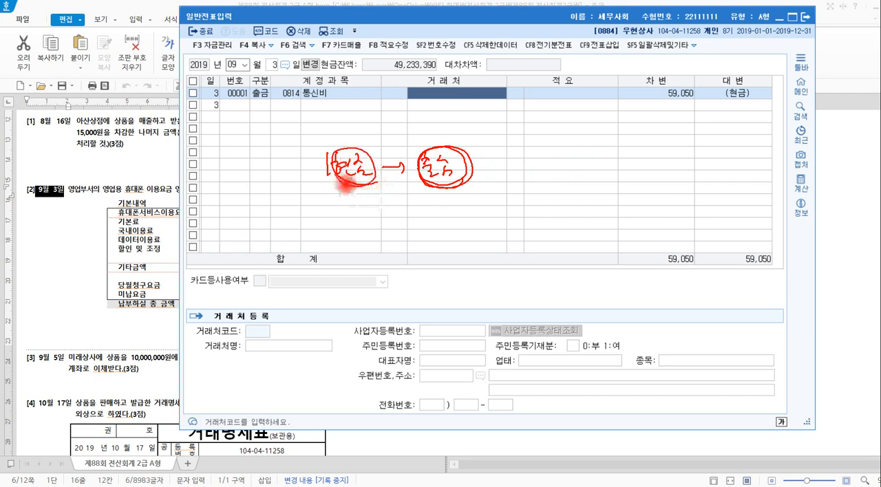
mouse_move(475, 168)
mouse_down()
mouse_move(594, 165)
mouse_move(588, 178)
mouse_up()
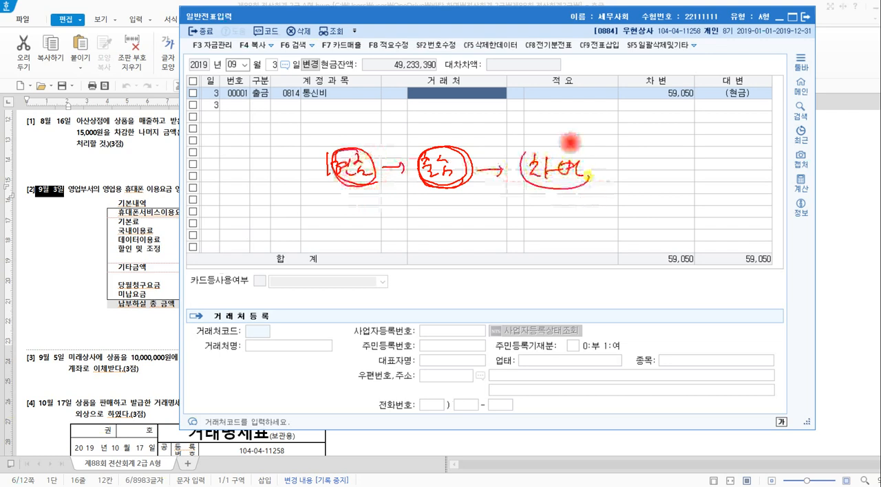
drag(570, 143, 585, 132)
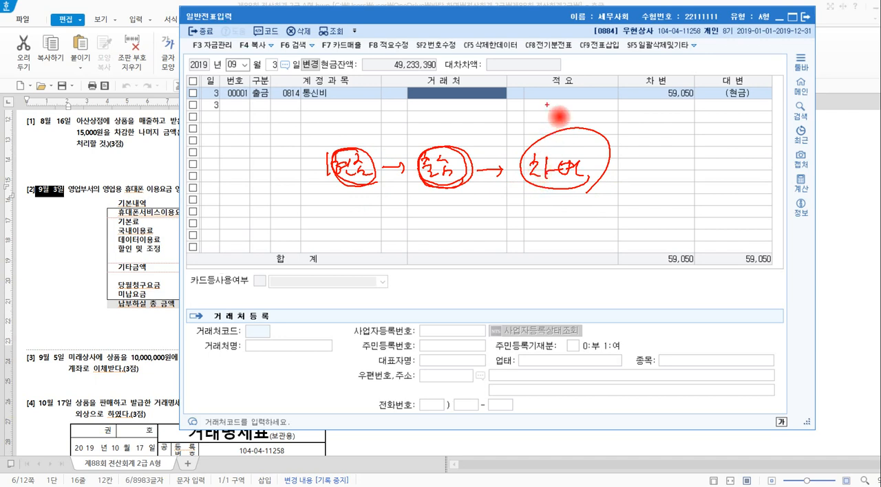
key(Escape)
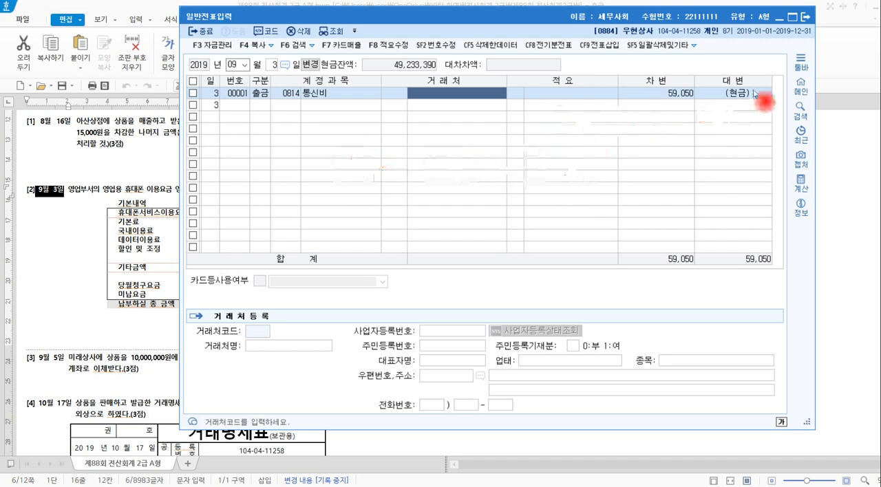
click(753, 95)
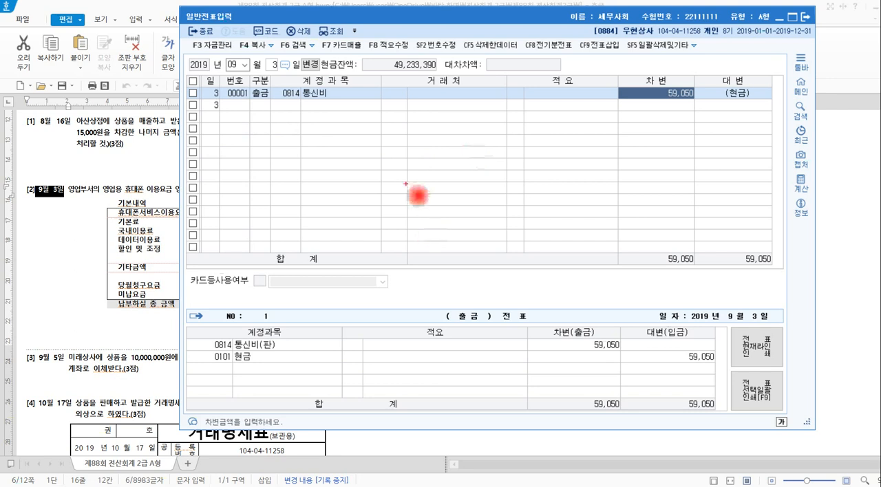
Handwrite the sample entry 현금 10,000 / 보통예금 10,000, circle its 현금 side, and note below it that 입금 is code 2.
mouse_move(382, 204)
mouse_down()
mouse_move(435, 205)
mouse_move(435, 196)
mouse_move(485, 203)
mouse_move(507, 192)
mouse_move(509, 213)
mouse_move(559, 199)
mouse_move(580, 216)
mouse_move(613, 201)
mouse_move(624, 217)
mouse_move(736, 190)
mouse_up()
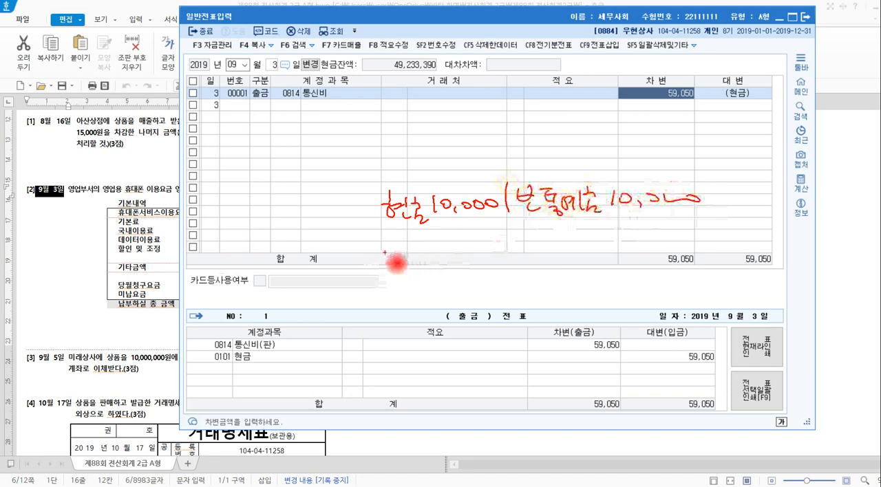
drag(383, 249, 721, 219)
mouse_move(492, 228)
mouse_down()
mouse_move(365, 215)
mouse_move(495, 214)
mouse_move(488, 235)
mouse_up()
mouse_move(432, 270)
mouse_down()
mouse_move(469, 289)
mouse_move(448, 300)
mouse_up()
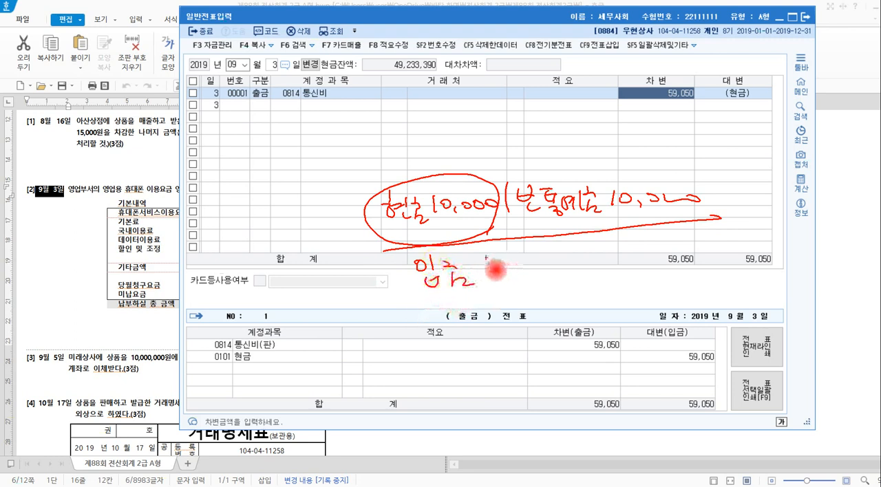
click(481, 260)
click(481, 267)
drag(494, 260, 515, 270)
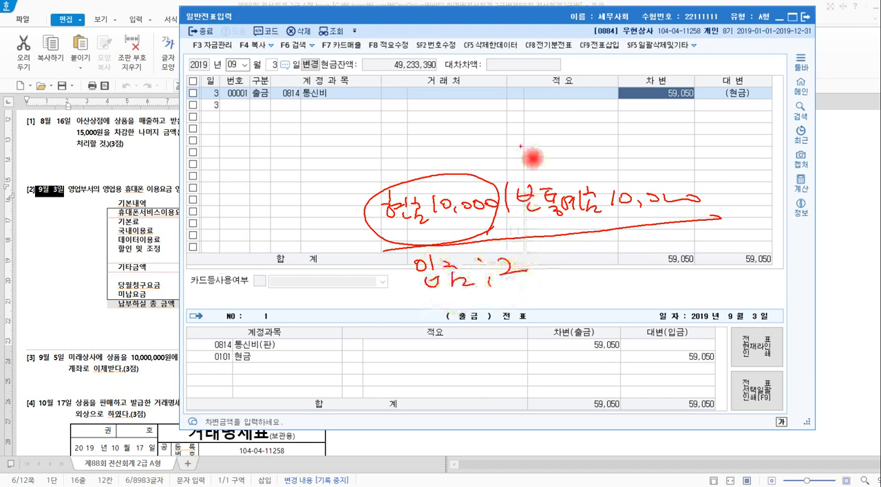
Start a sample line under the 통신비 voucher with 구분 code 2 (입금).
click(260, 108)
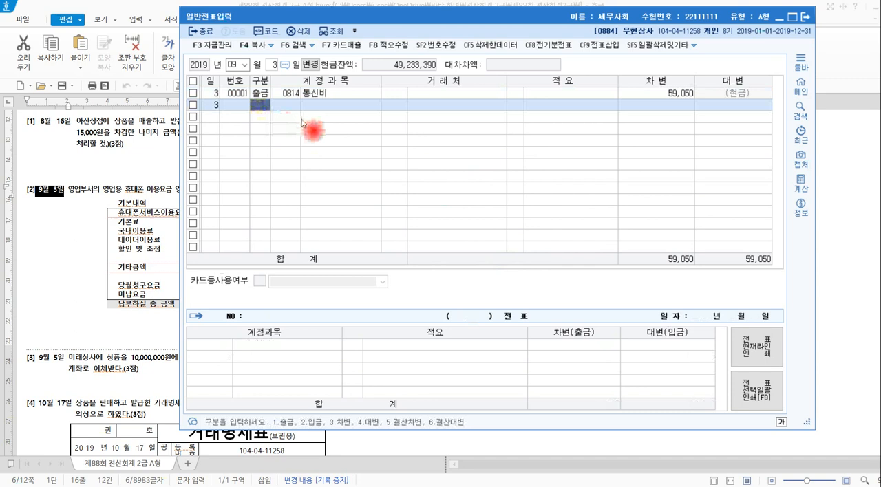
text(2)
key(Return)
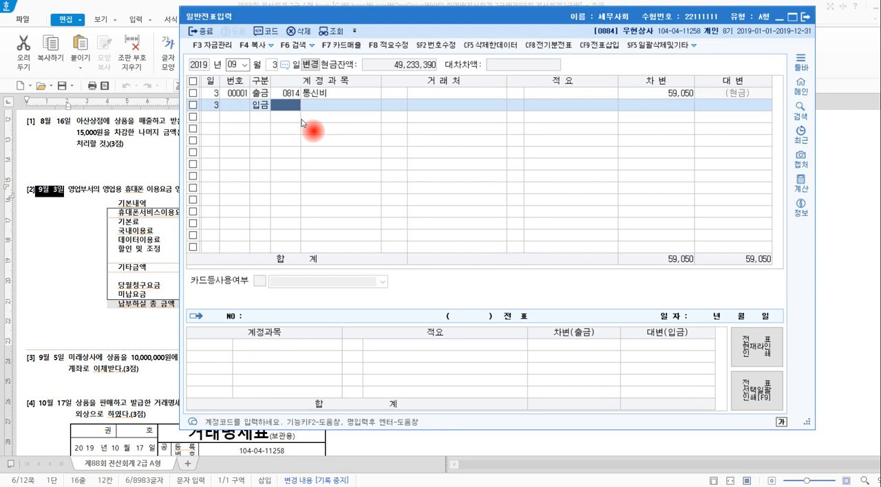
text(현금)
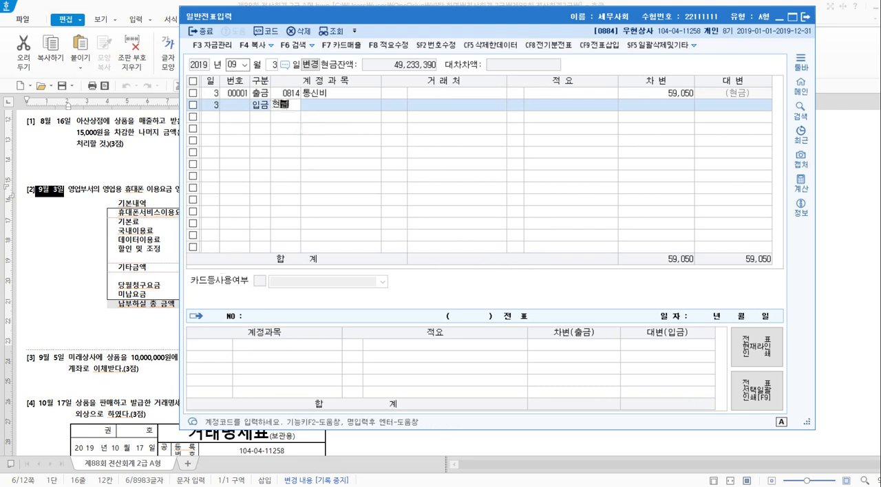
click(303, 121)
text(현ㄱ)
click(303, 123)
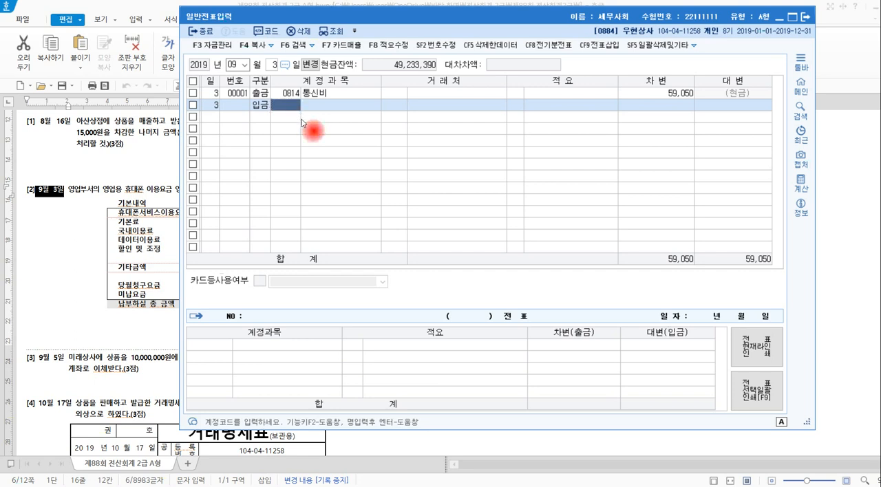
text(현ㄱ)
click(303, 122)
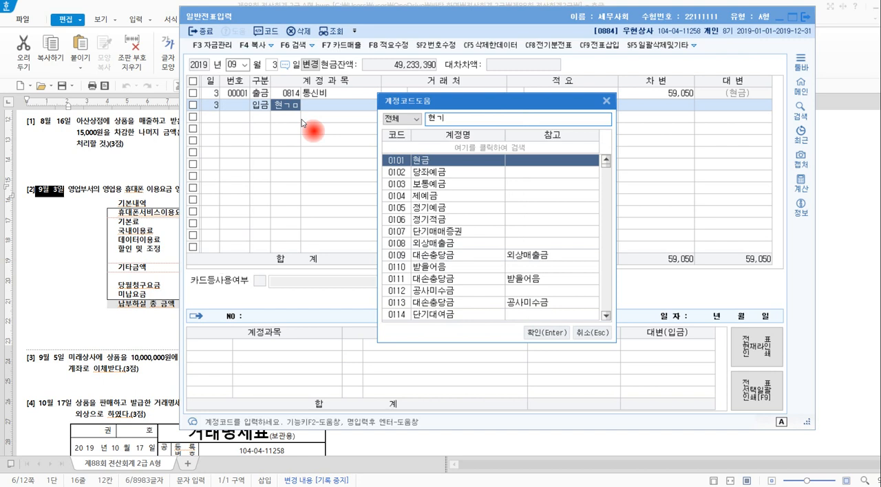
key(Escape)
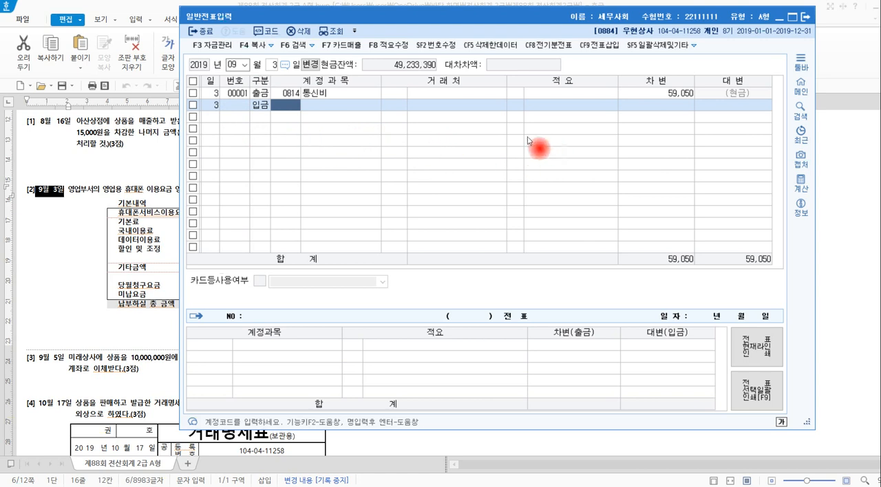
Assign 0103 보통예금 to the 입금 line, leave 거래처 and 적요 blank, enter 10,000 as its 대변 amount, and select the completed line.
text(보통)
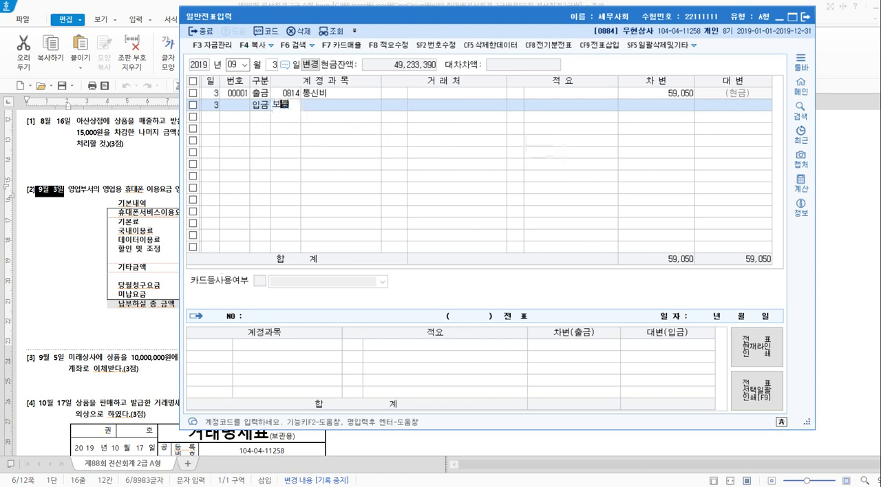
key(Return)
key(Return)
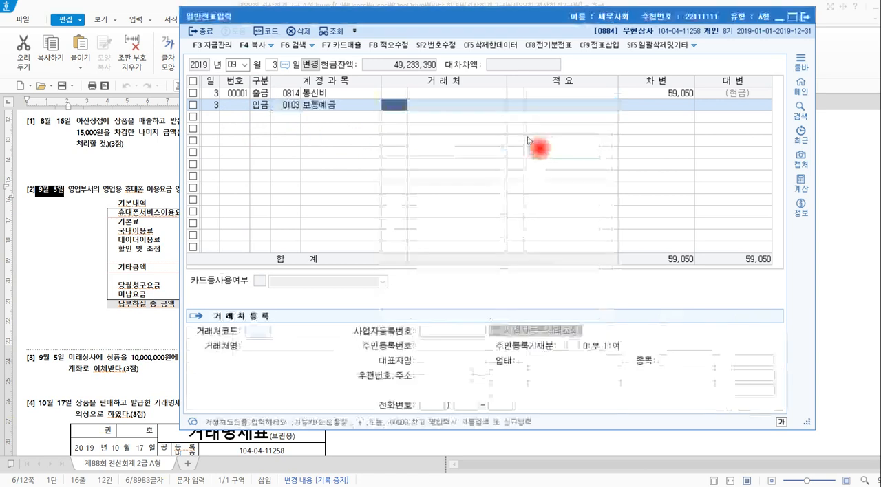
key(Return)
key(Return)
text(100000)
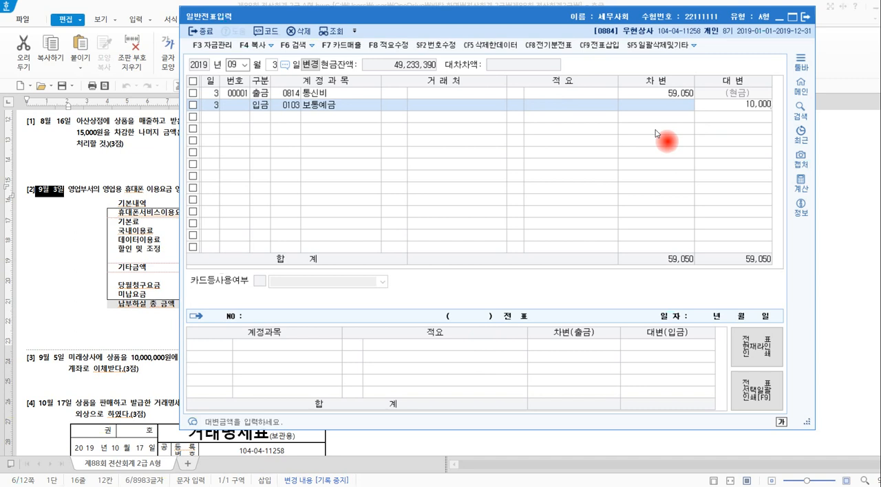
key(Return)
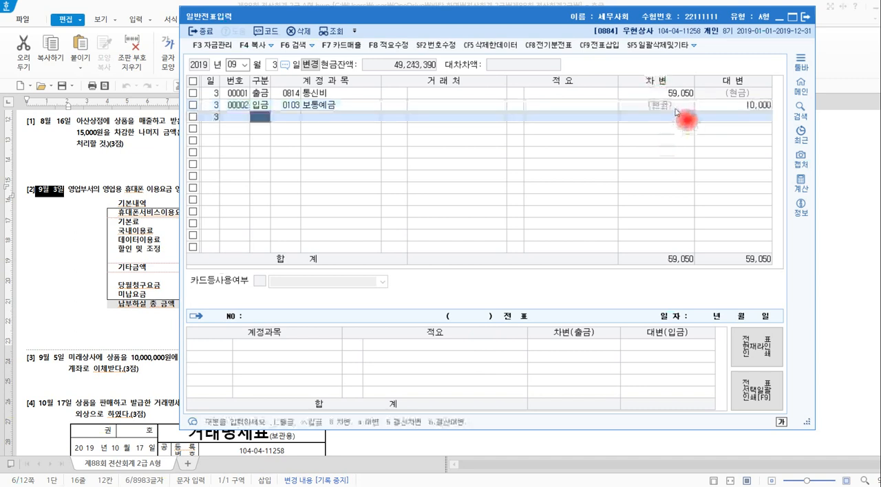
click(675, 107)
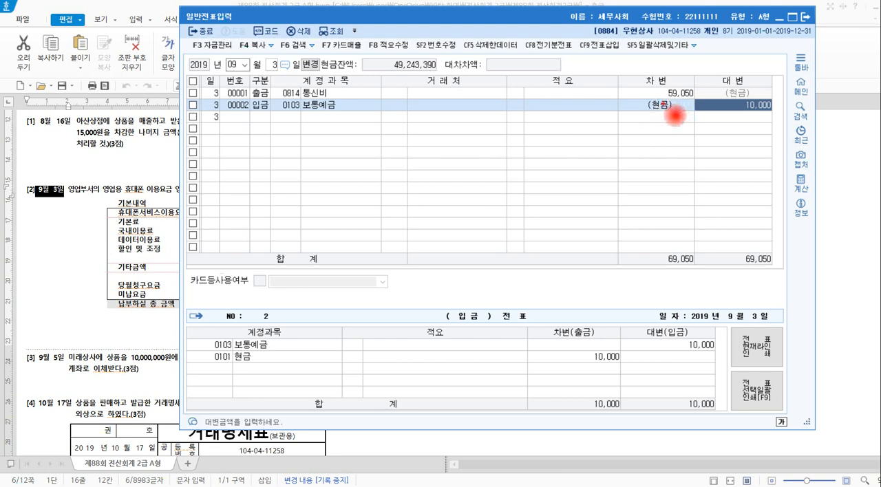
Note 출금 as 1 and 입금 as 2, sketch the debit and credit sides with 현금 struck out, and clear the annotations.
mouse_move(337, 140)
mouse_down()
mouse_move(344, 148)
mouse_move(391, 143)
mouse_move(355, 216)
mouse_move(421, 206)
mouse_up()
drag(427, 143, 452, 148)
drag(524, 124, 525, 142)
mouse_move(535, 122)
mouse_down()
mouse_move(544, 132)
mouse_move(563, 131)
mouse_up()
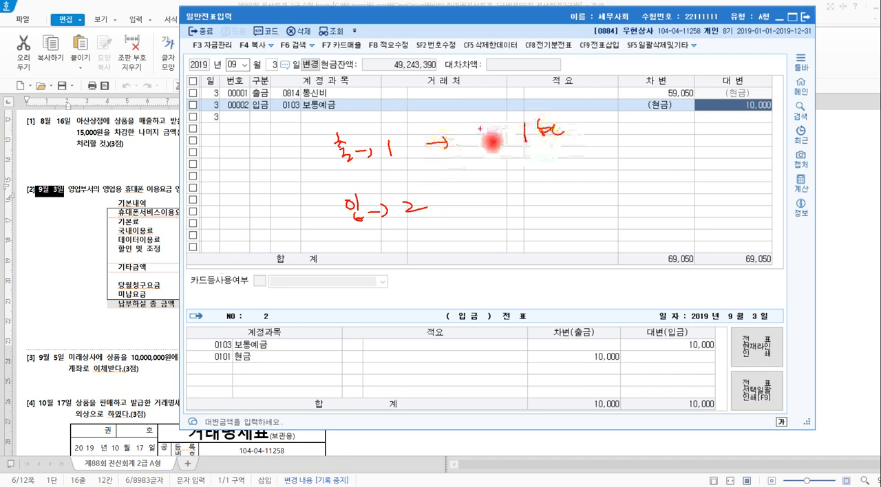
mouse_move(491, 141)
mouse_down()
mouse_move(481, 144)
mouse_move(521, 137)
mouse_up()
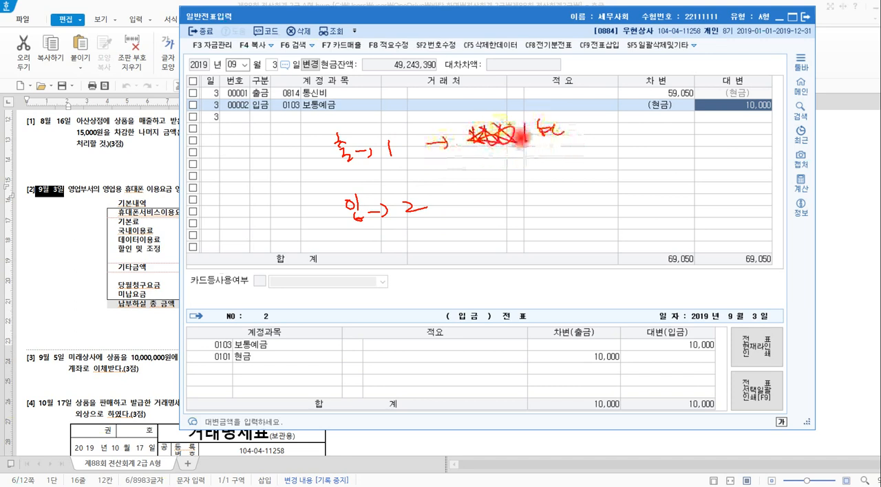
mouse_move(451, 203)
mouse_down()
mouse_move(590, 193)
mouse_move(643, 207)
mouse_move(650, 200)
mouse_move(613, 217)
mouse_move(517, 187)
mouse_move(571, 138)
mouse_move(583, 152)
mouse_up()
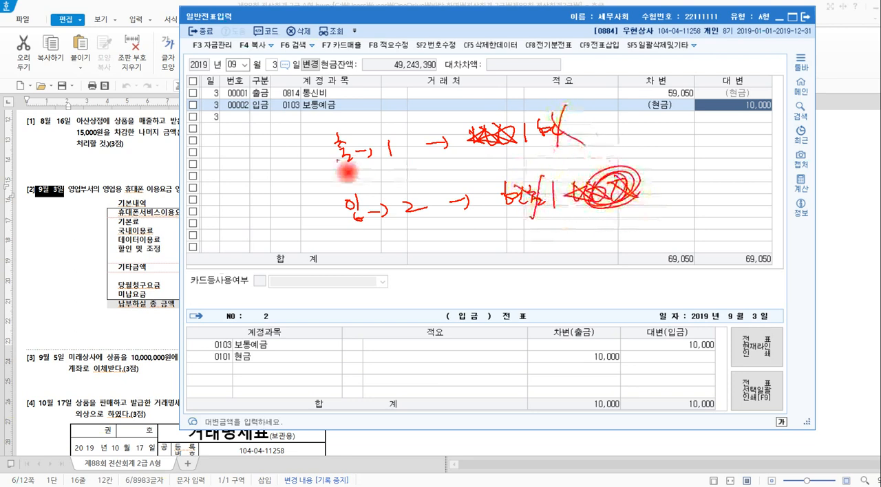
drag(323, 150, 331, 219)
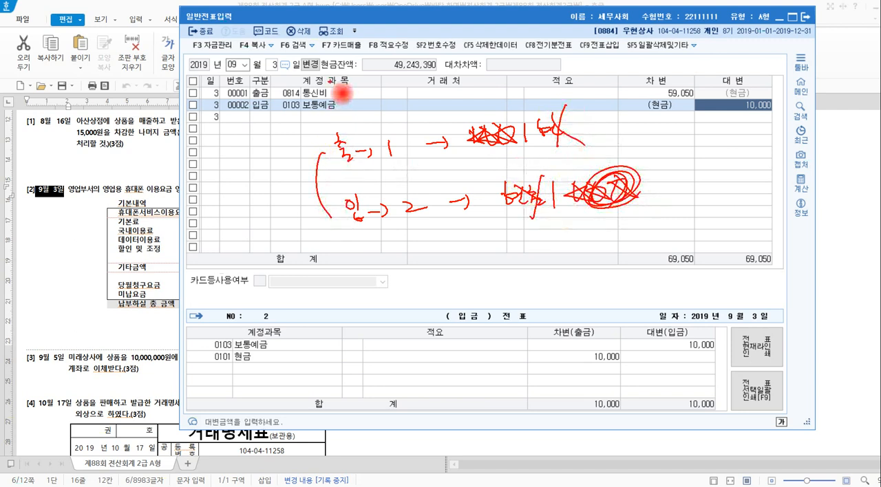
key(Escape)
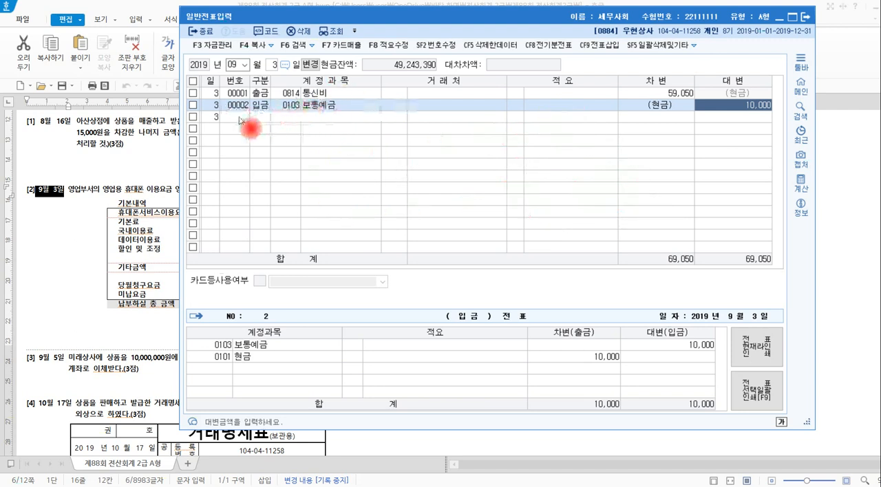
Delete the sample 입금 voucher line with 보통예금 and confirm the deletion.
click(194, 105)
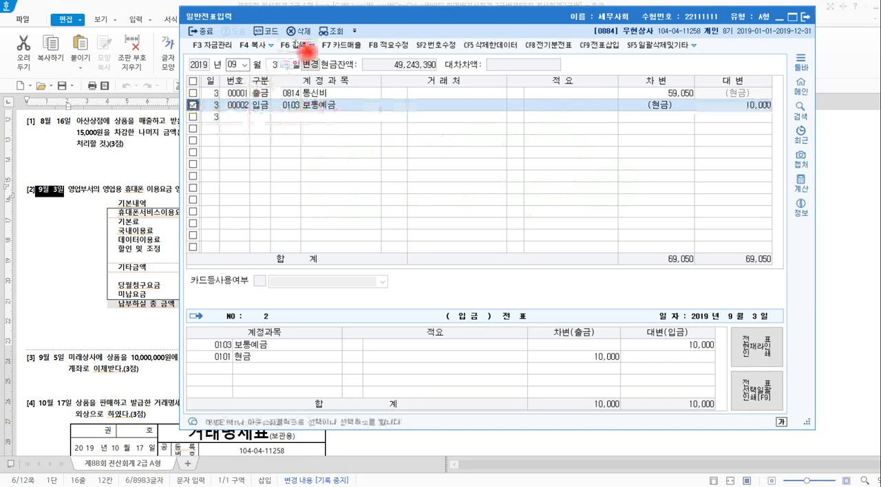
click(299, 31)
click(519, 248)
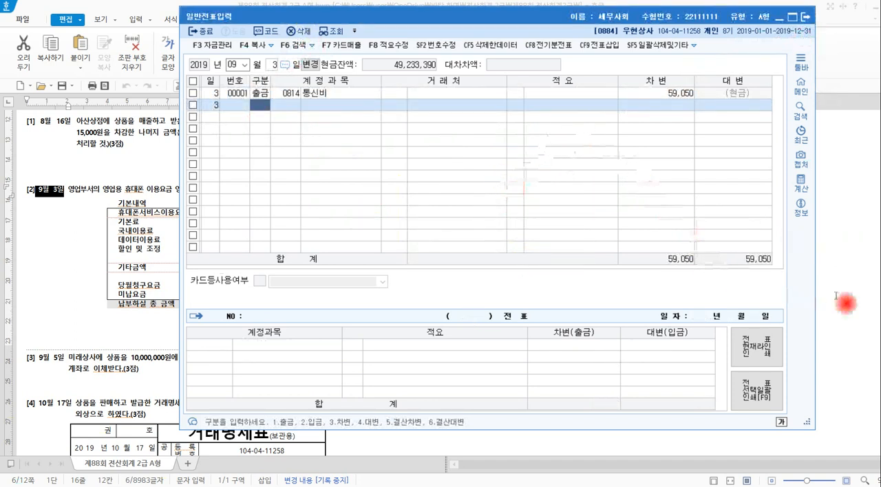
Return to the 한글 exam document, mark the 400,000원 약속어음 and 할인받고 in problem [1], and write 받을어음 400,000 on the credit side.
click(872, 406)
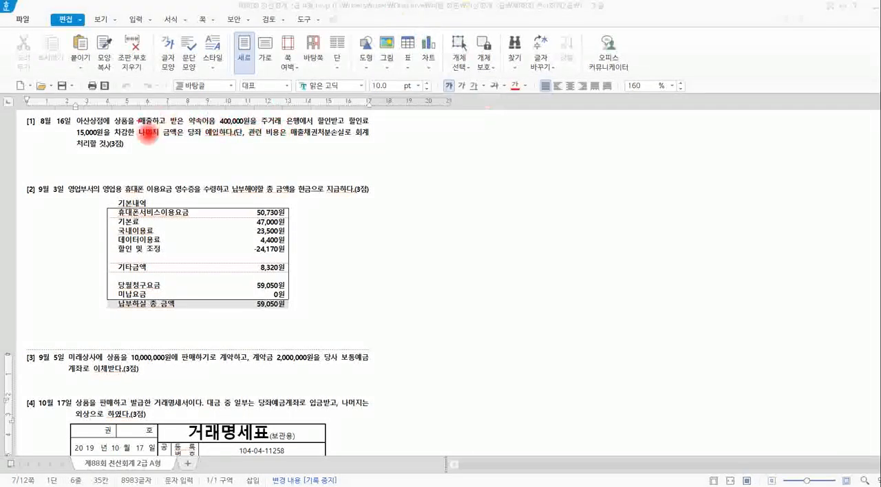
mouse_move(123, 123)
mouse_down()
mouse_move(203, 124)
mouse_move(215, 116)
mouse_move(338, 125)
mouse_up()
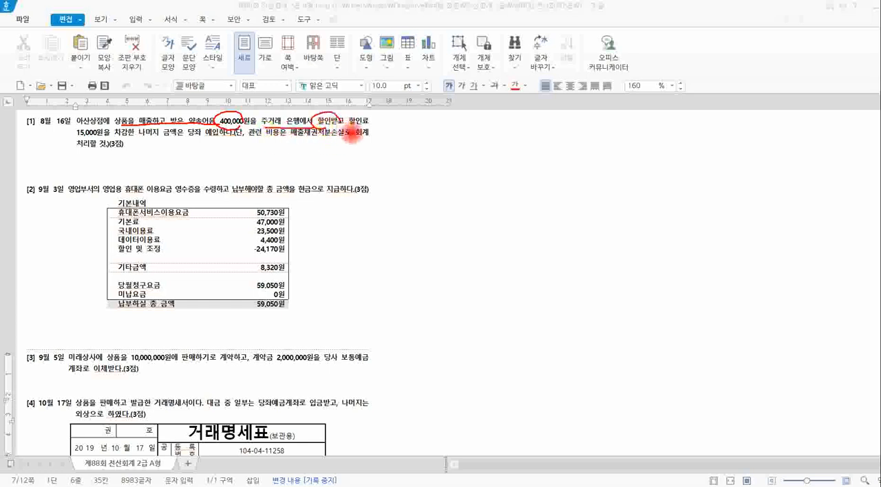
mouse_move(504, 132)
mouse_down()
mouse_move(503, 159)
mouse_move(519, 133)
mouse_move(549, 148)
mouse_move(554, 138)
mouse_move(561, 145)
mouse_move(583, 136)
mouse_move(566, 153)
mouse_up()
drag(612, 130, 601, 136)
mouse_move(607, 132)
mouse_down()
mouse_move(668, 134)
mouse_move(690, 125)
mouse_up()
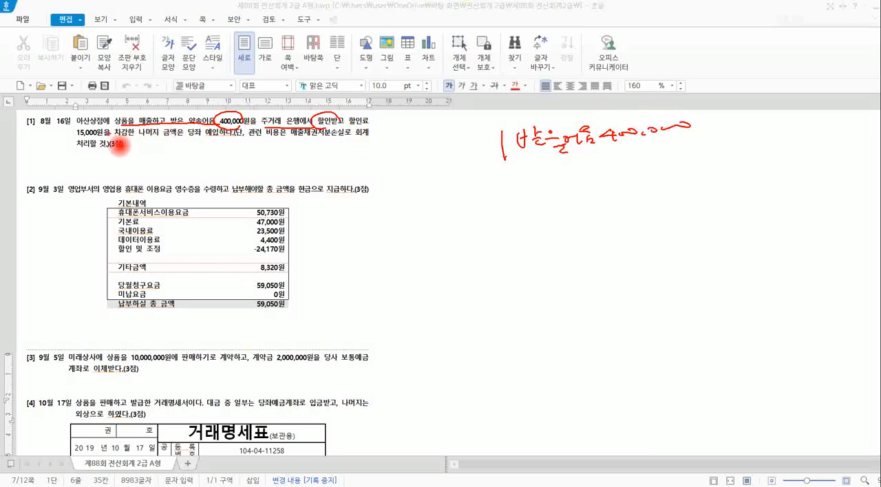
Circle the 15,000원 deduction, underline 당좌 예입, and write 당좌예금 385,000 and 15,000 on the debit side of the entry.
mouse_move(75, 137)
mouse_down()
mouse_move(87, 125)
mouse_move(123, 124)
mouse_move(99, 141)
mouse_up()
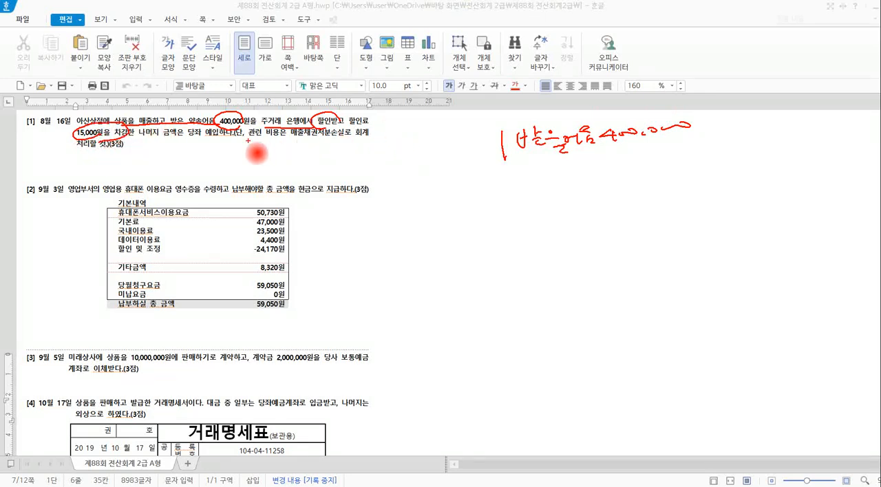
drag(189, 141, 221, 140)
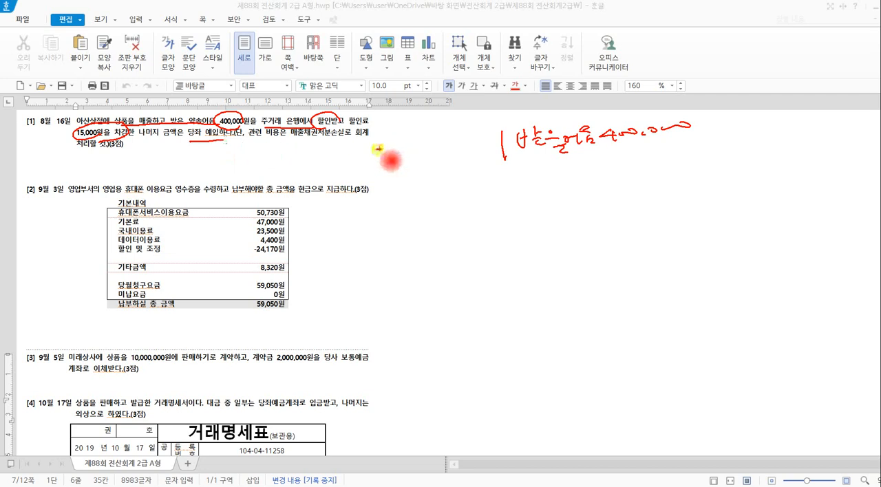
mouse_move(378, 148)
mouse_down()
mouse_move(413, 159)
mouse_move(454, 147)
mouse_move(471, 162)
mouse_move(469, 147)
mouse_move(485, 145)
mouse_move(497, 149)
mouse_move(498, 187)
mouse_move(516, 183)
mouse_move(510, 172)
mouse_up()
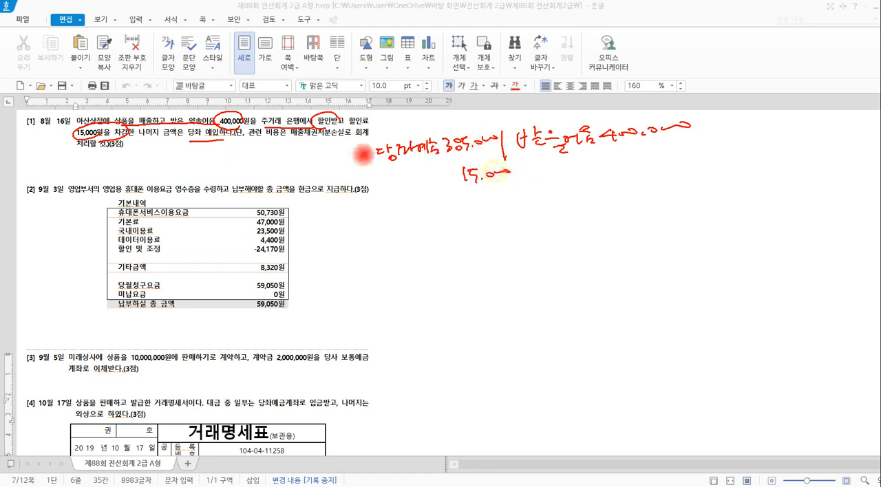
Circle 할인료, link it to the 15,000 debit, label that debit 매출채권처분손실 in blue, and bracket the entry.
mouse_move(344, 114)
mouse_down()
mouse_move(342, 175)
mouse_move(399, 190)
mouse_move(436, 184)
mouse_up()
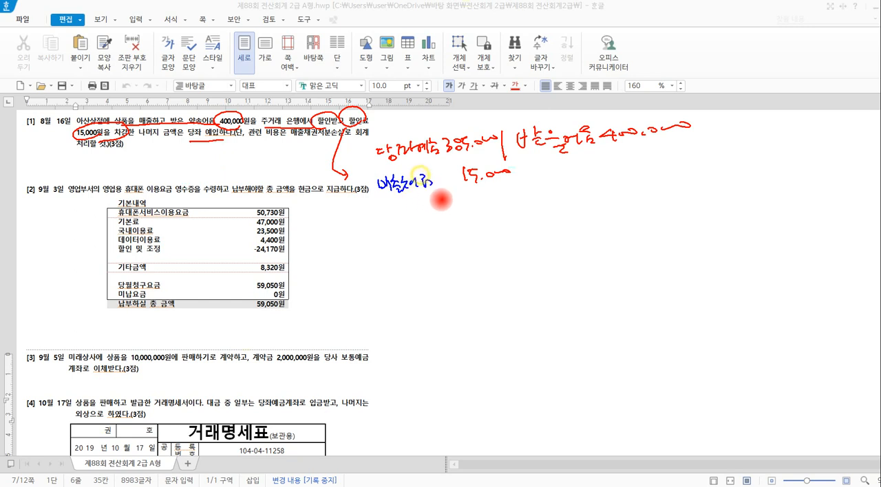
mouse_move(396, 204)
mouse_down()
mouse_move(396, 211)
mouse_move(447, 202)
mouse_up()
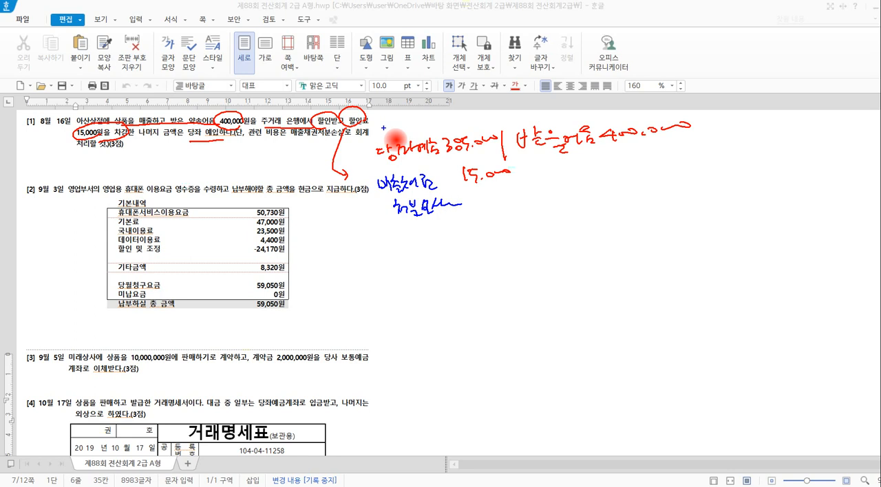
mouse_move(380, 120)
mouse_down()
mouse_move(377, 196)
mouse_move(389, 239)
mouse_up()
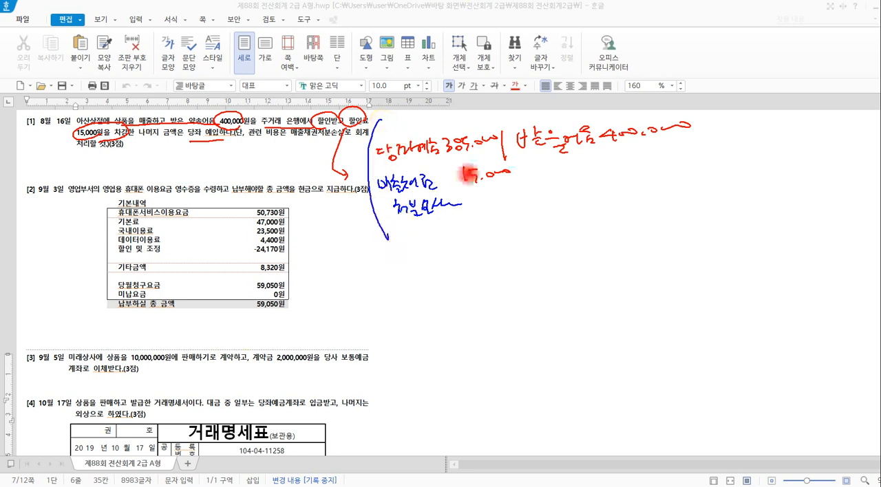
Close the bracket around the 8월 16일 entry, circle the whole entry and each of its two sides, and add a small crossed-out note beneath.
drag(710, 131, 688, 98)
drag(710, 149, 700, 191)
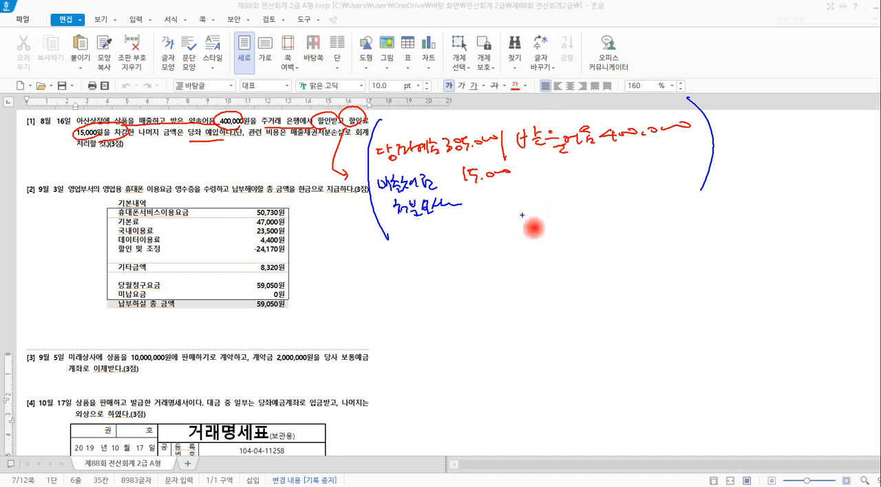
mouse_move(524, 223)
mouse_down()
mouse_move(475, 255)
mouse_move(372, 201)
mouse_move(386, 157)
mouse_up()
mouse_move(455, 122)
mouse_down()
mouse_move(599, 90)
mouse_move(713, 119)
mouse_move(621, 203)
mouse_move(522, 238)
mouse_up()
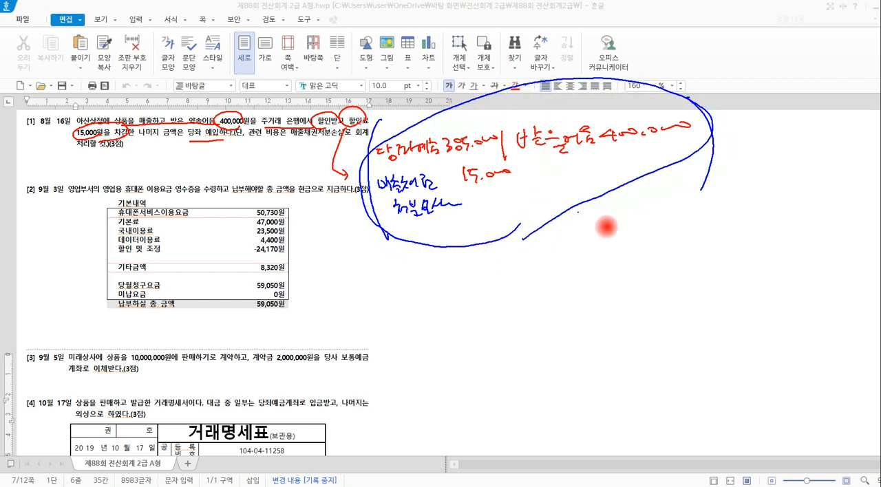
mouse_move(600, 215)
mouse_down()
mouse_move(629, 234)
mouse_move(647, 222)
mouse_move(624, 255)
mouse_up()
drag(603, 216, 660, 239)
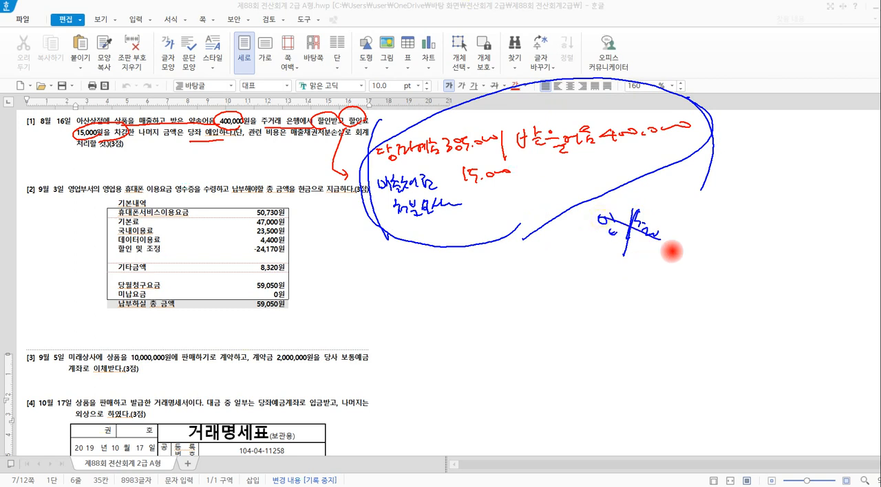
mouse_move(454, 227)
mouse_down()
mouse_move(358, 190)
mouse_move(435, 133)
mouse_move(505, 143)
mouse_move(501, 218)
mouse_move(457, 223)
mouse_up()
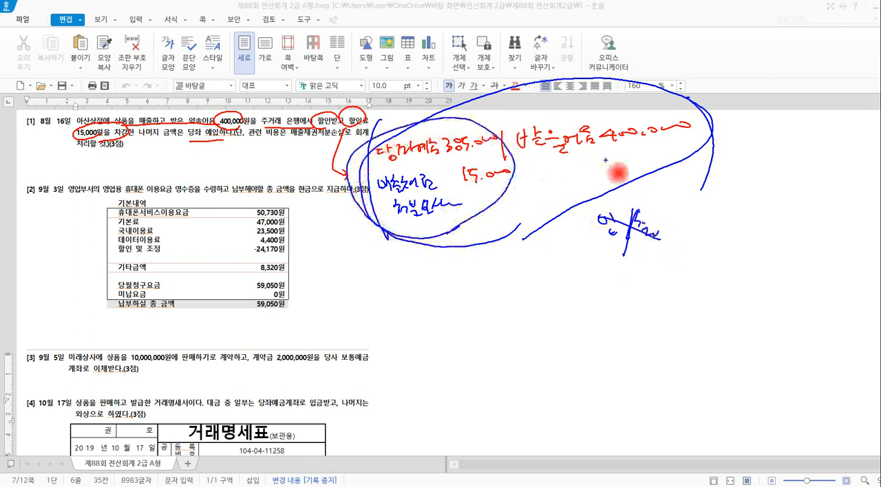
mouse_move(605, 161)
mouse_down()
mouse_move(577, 164)
mouse_move(523, 134)
mouse_move(680, 85)
mouse_move(609, 165)
mouse_up()
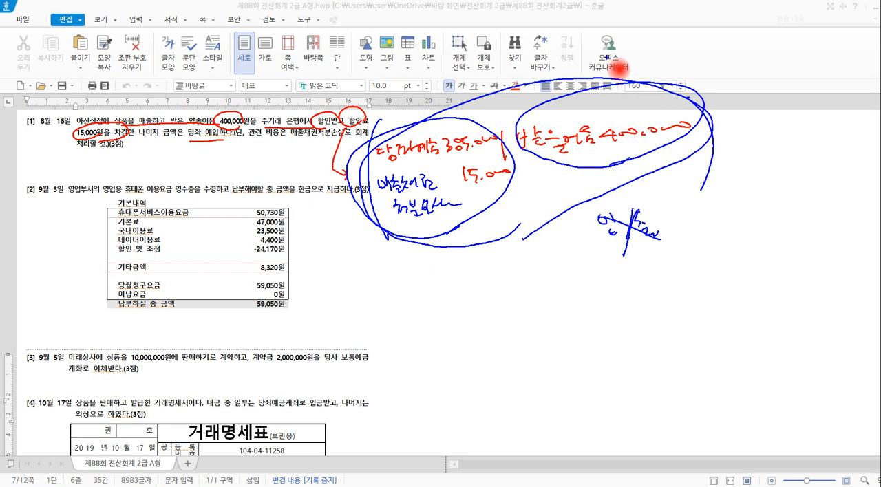
Clear the annotations, switch to KcLep, open 일반전표입력 for 8월 16일 and start a 차변 line.
key(Escape)
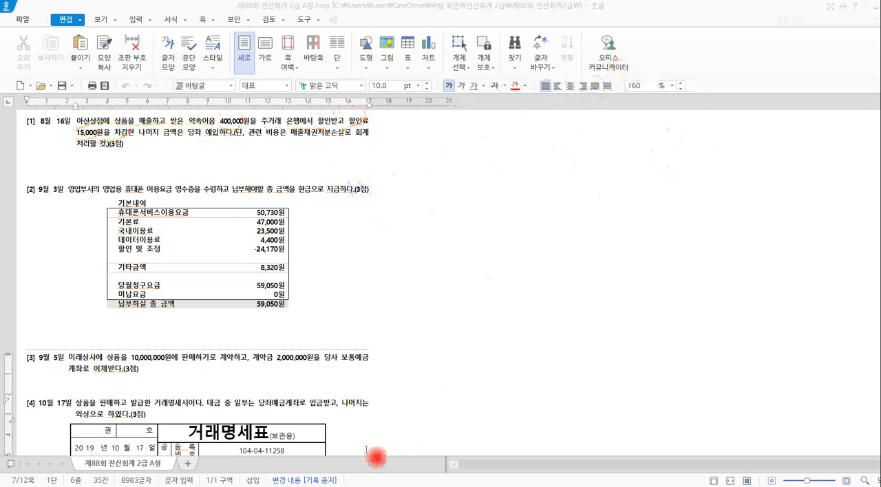
key(alt+Tab)
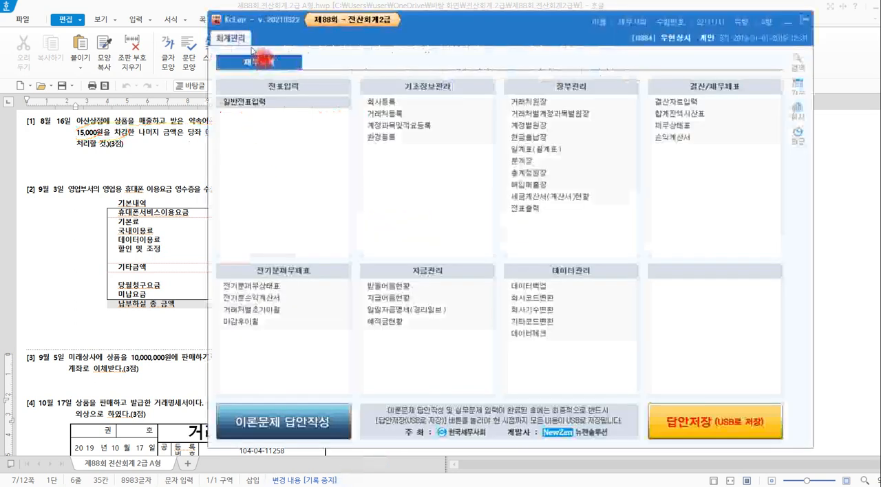
click(269, 101)
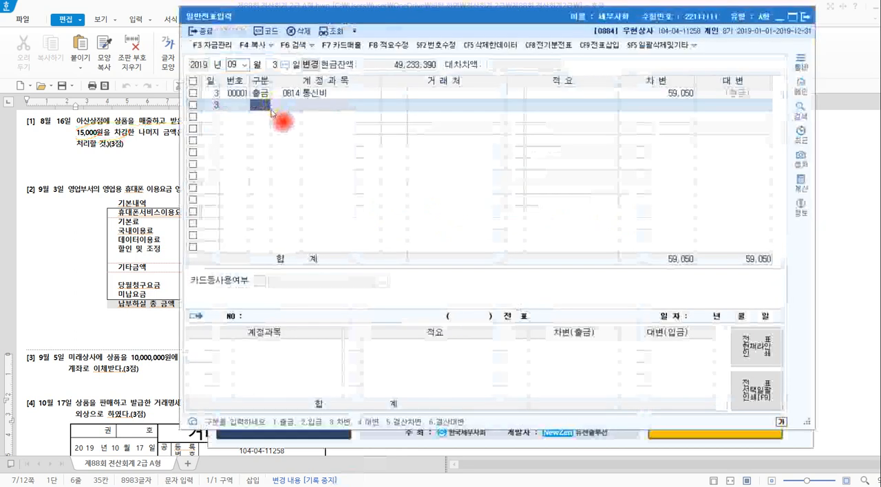
click(234, 65)
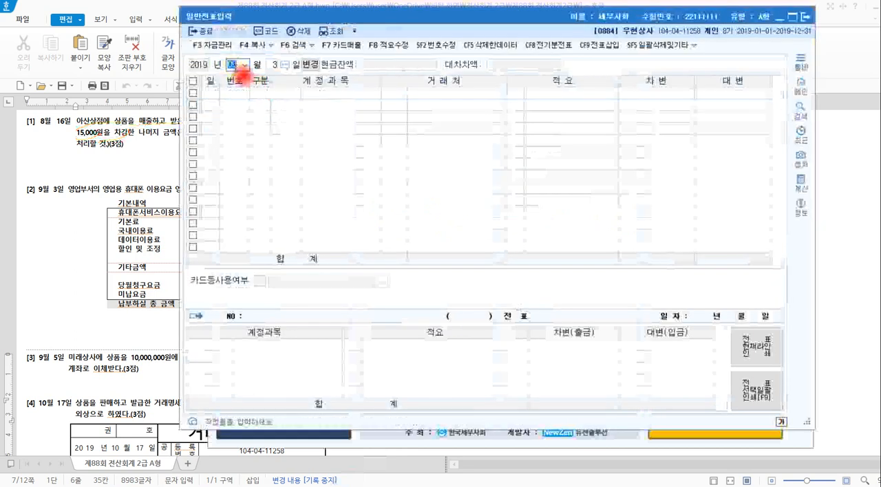
text(16)
key(Return)
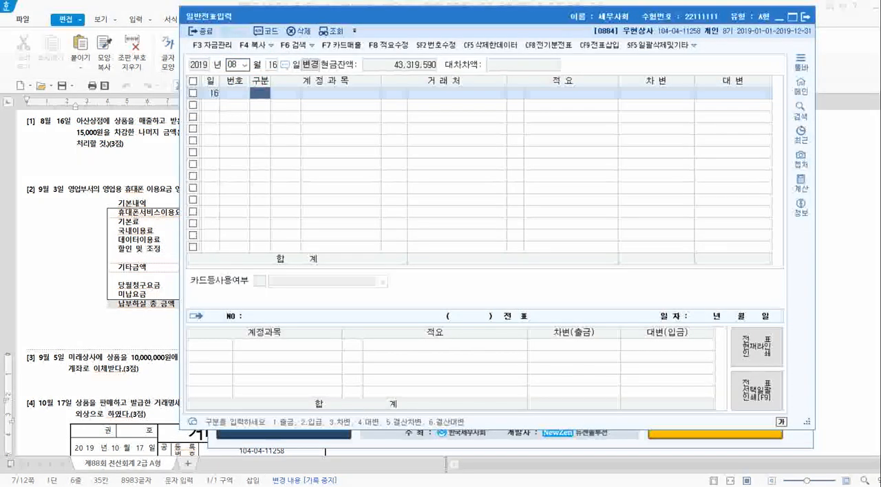
click(238, 94)
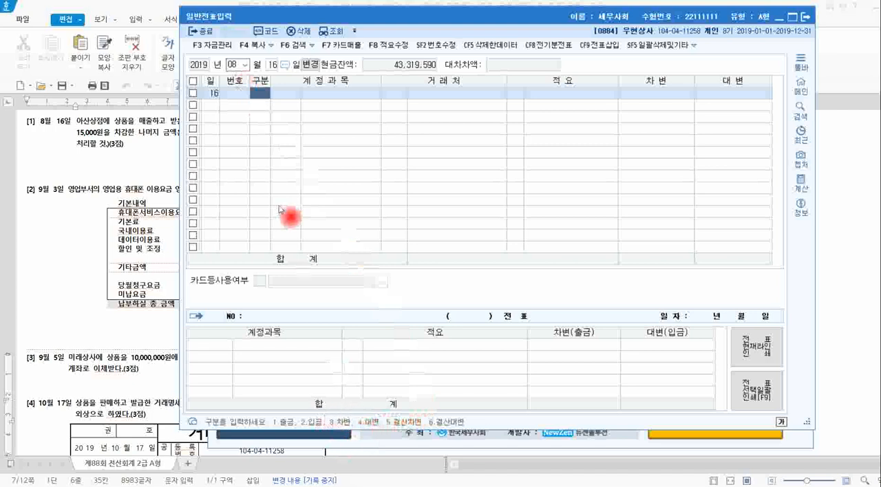
text(3)
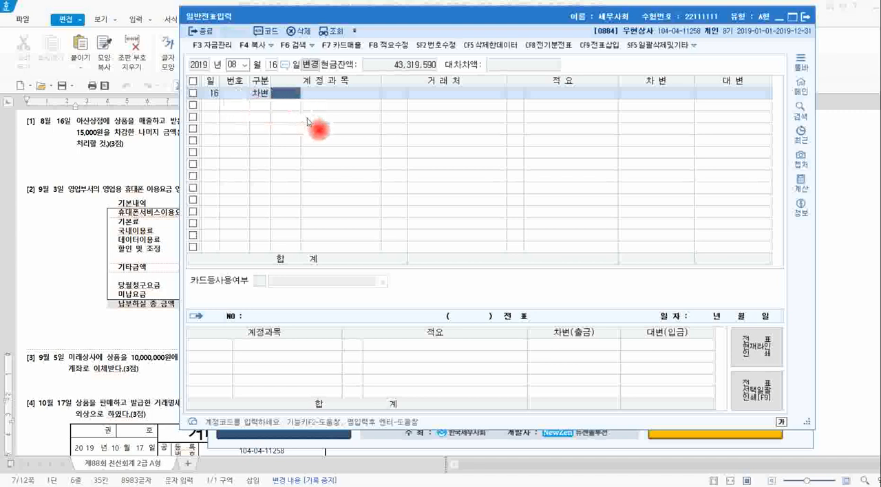
text(빌)
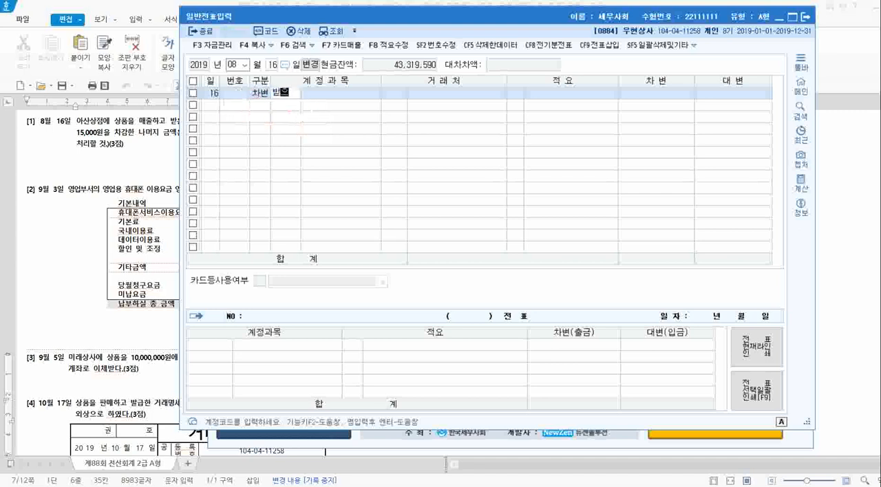
text(을)
key(Return)
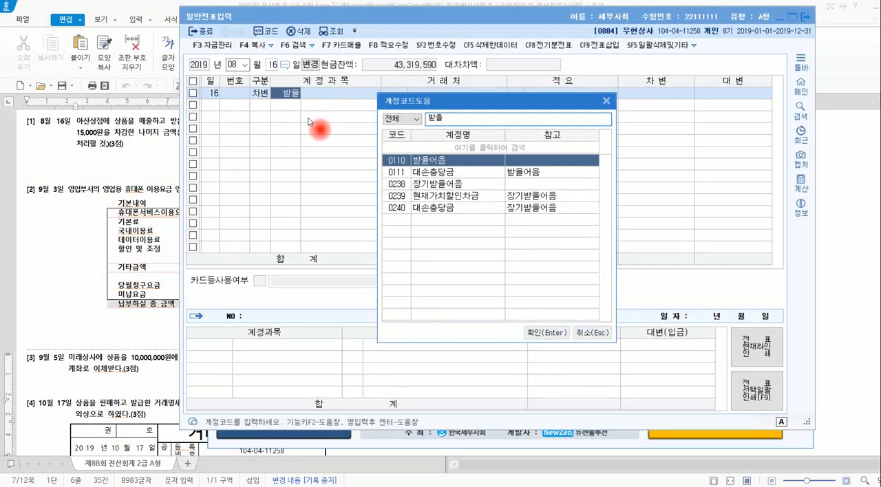
click(559, 331)
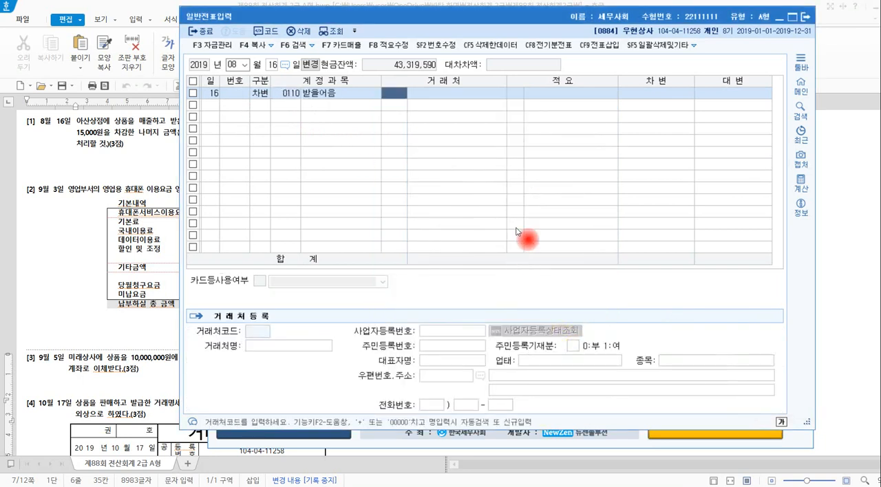
click(626, 93)
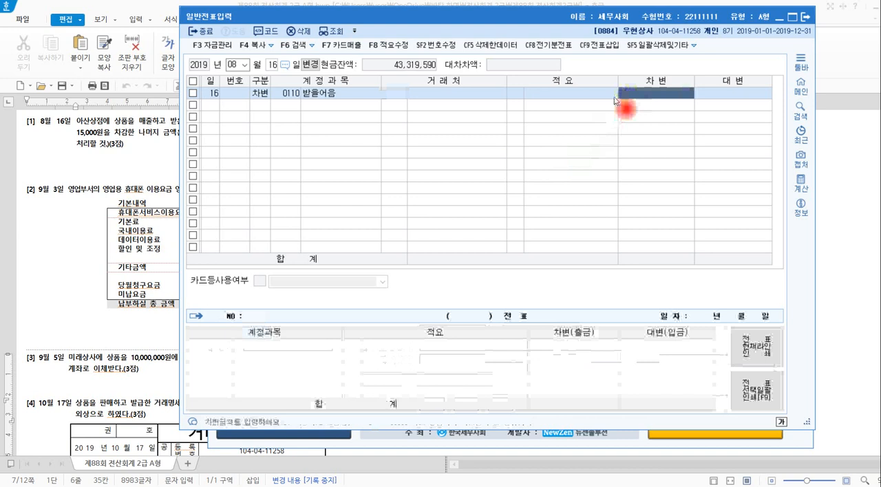
Set the 차변 line's account to 0102 당좌예금 with an amount of 385,000.
click(292, 94)
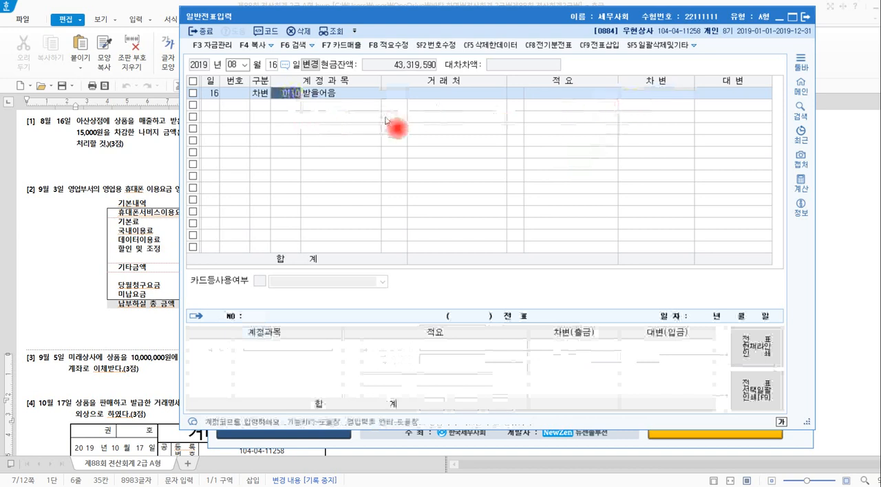
key(BackSpace)
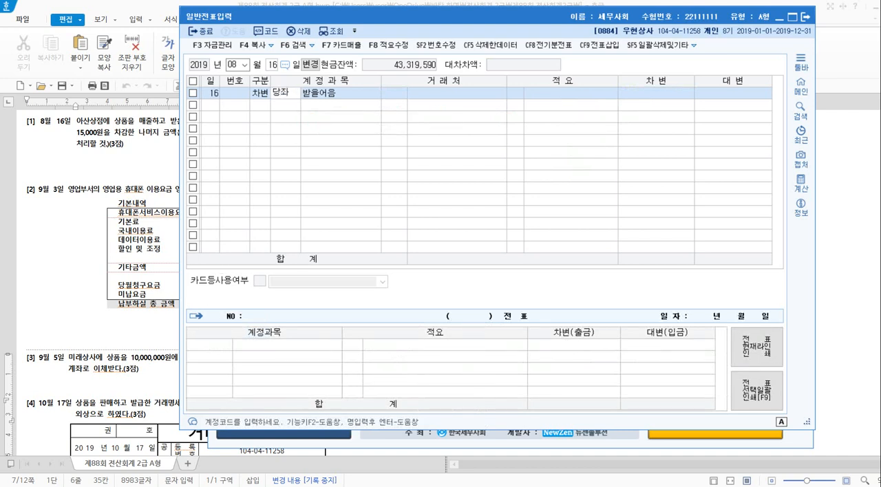
text(당좌)
key(Return)
key(Return)
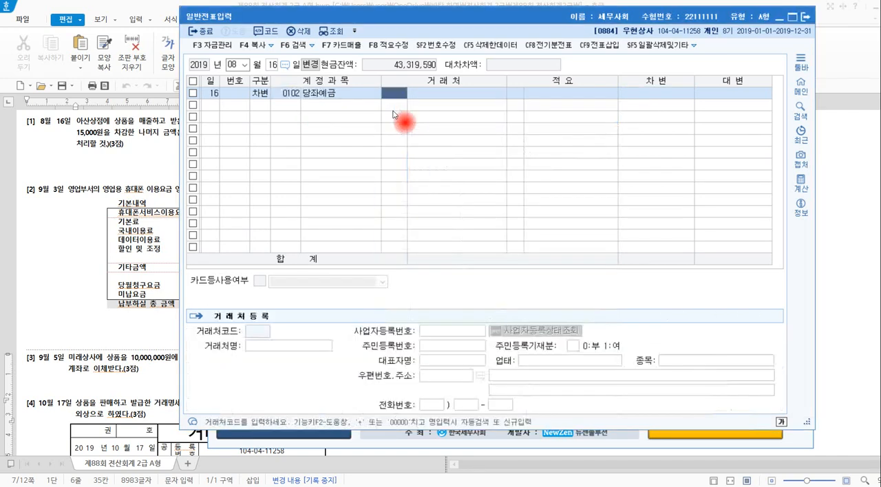
click(630, 92)
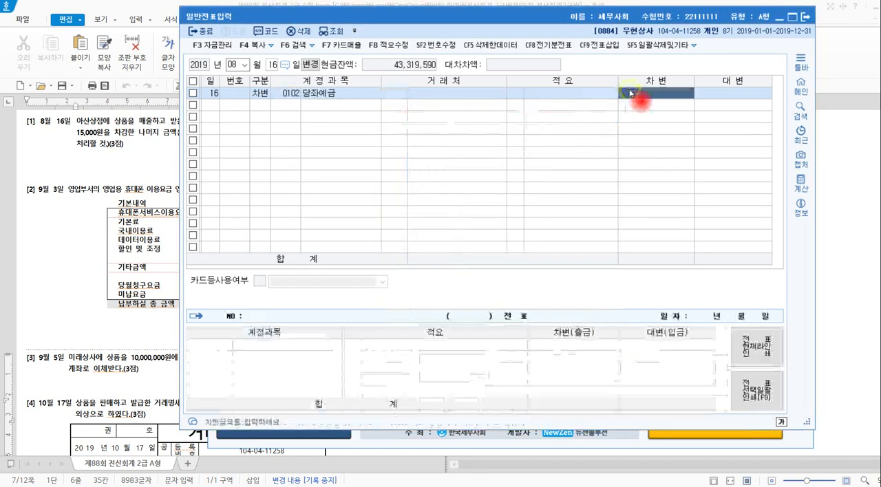
text(385,000)
key(Return)
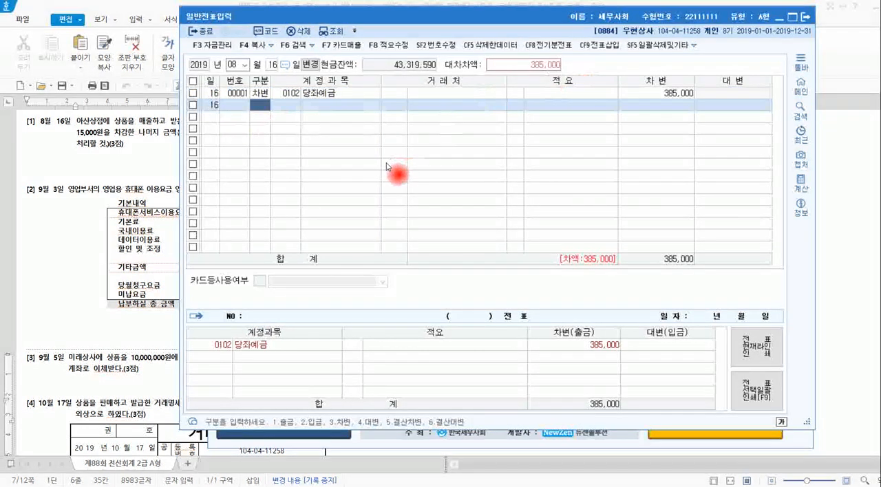
Add a second 차변 line for 0956 매출채권처분손실 with an amount of 15,000.
text(3)
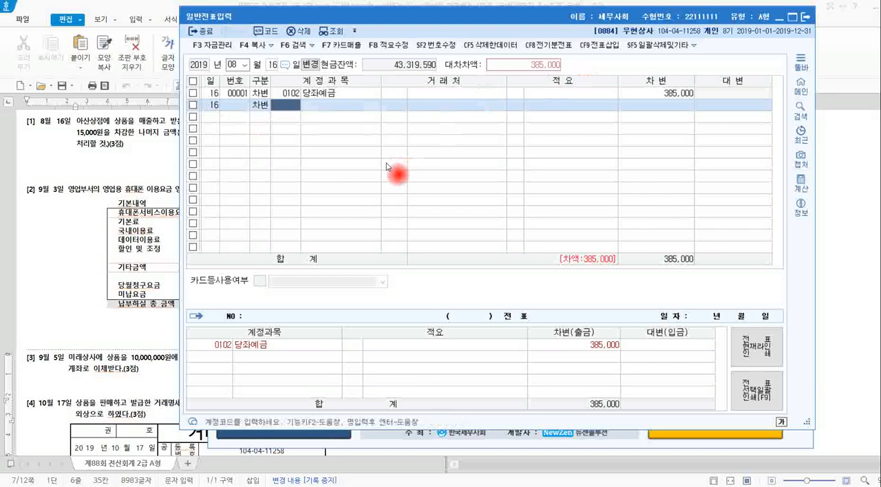
text(출채)
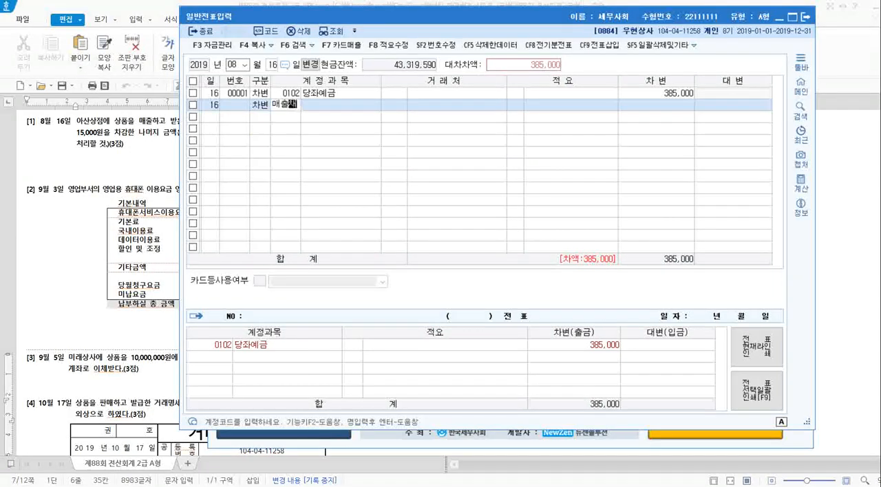
key(Return)
click(388, 162)
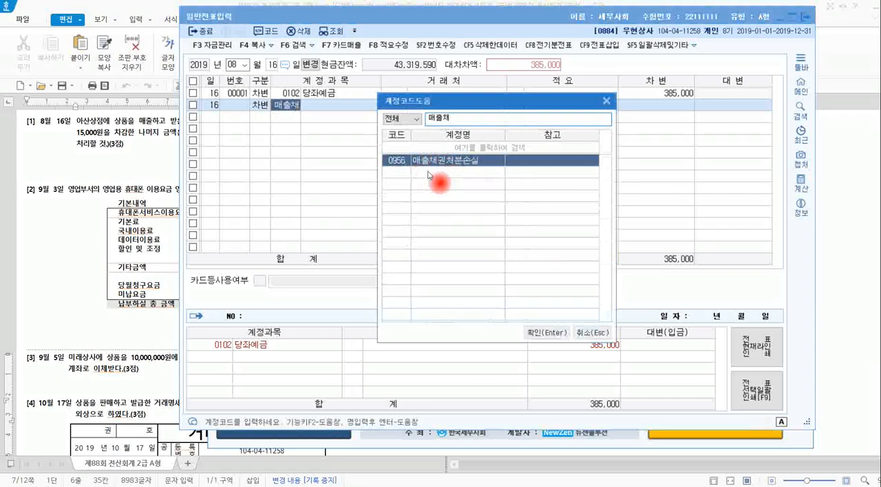
click(545, 333)
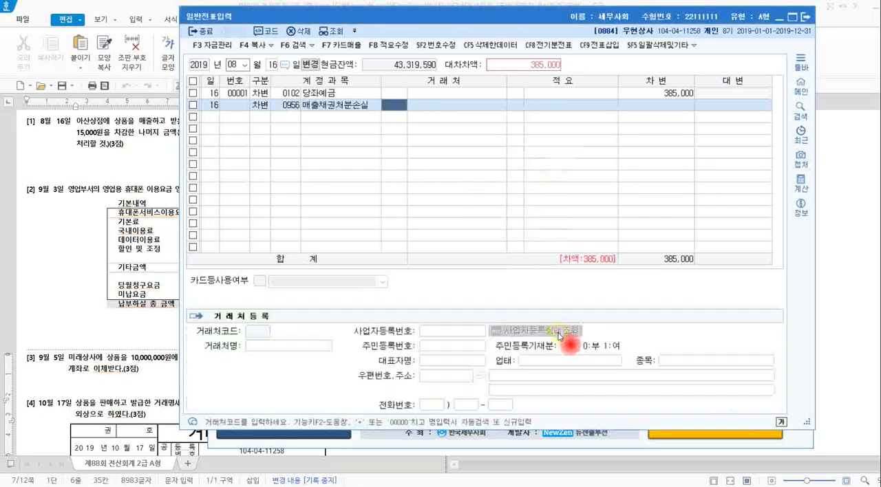
key(Return)
key(Return)
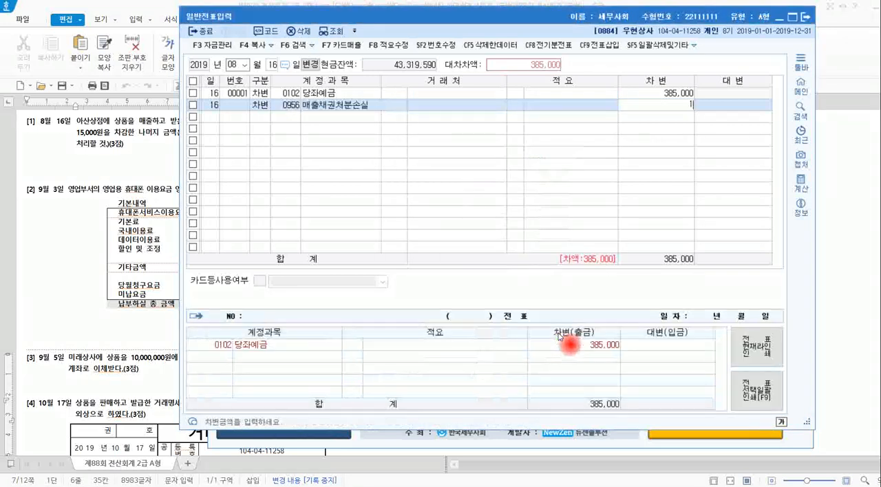
key(Return)
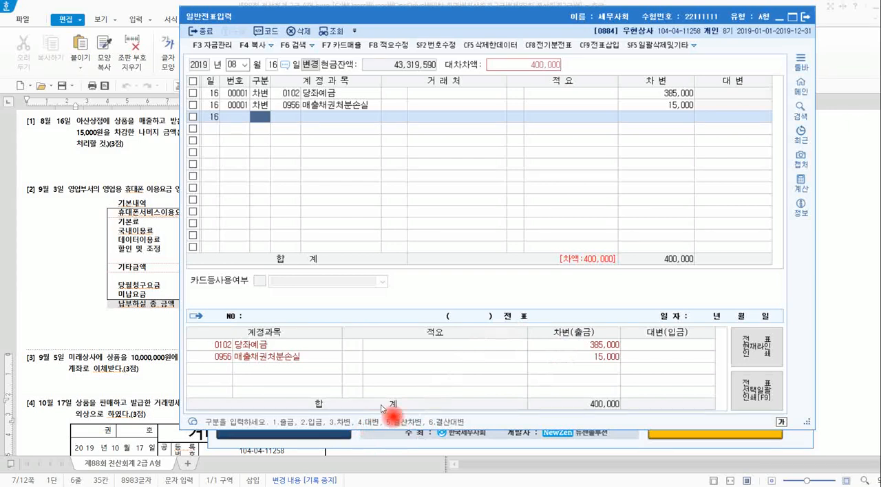
Add a 대변 line for 0110 받을어음 with an amount of 400,000.
text(4)
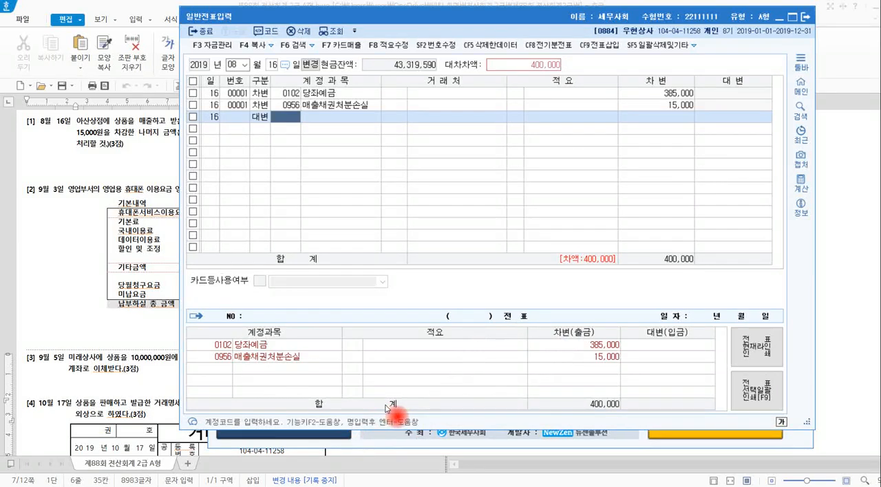
text(받을)
key(Return)
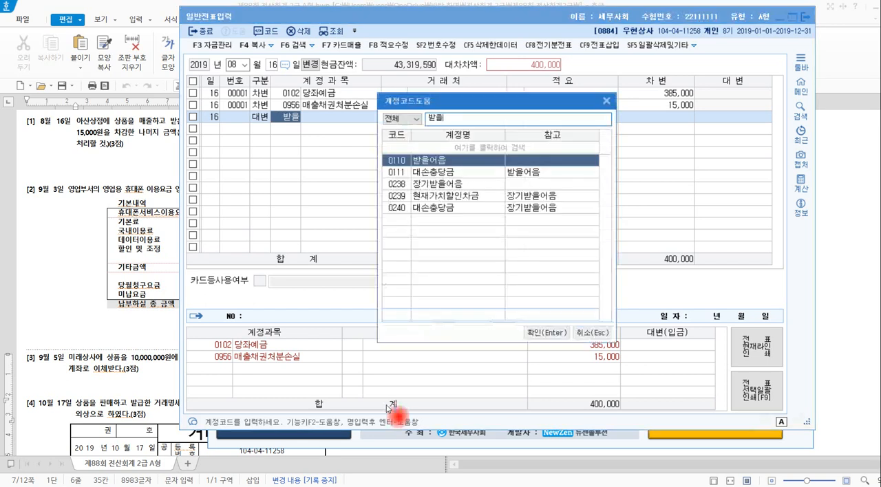
key(Return)
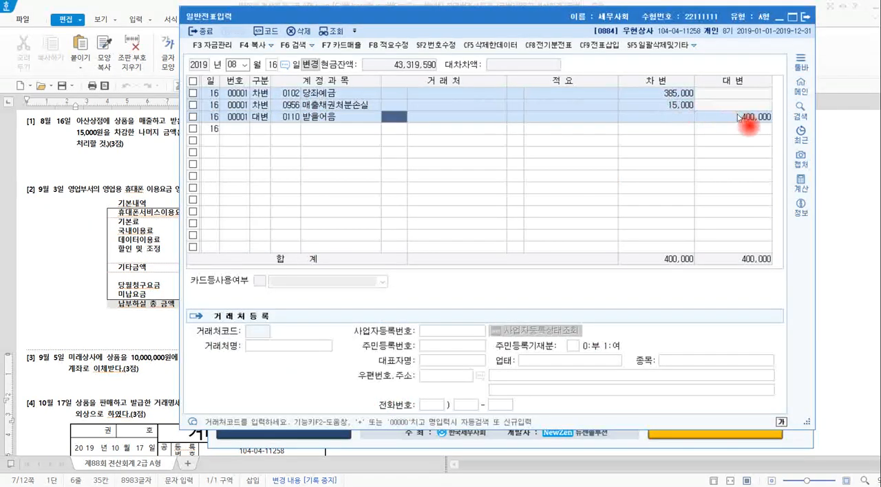
click(747, 117)
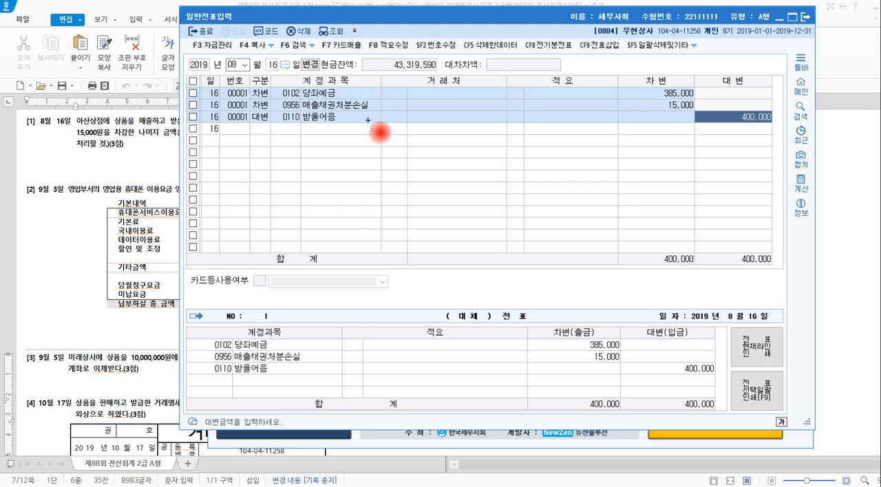
Handwrite 채권 and 채무 in blue below the voucher lines and join them with a bracket.
drag(300, 149, 311, 166)
mouse_move(316, 167)
mouse_down()
mouse_move(317, 158)
mouse_move(336, 165)
mouse_move(326, 164)
mouse_up()
drag(308, 198, 320, 212)
mouse_move(325, 203)
mouse_down()
mouse_move(326, 212)
mouse_move(336, 203)
mouse_up()
drag(330, 211, 342, 227)
drag(288, 169, 299, 218)
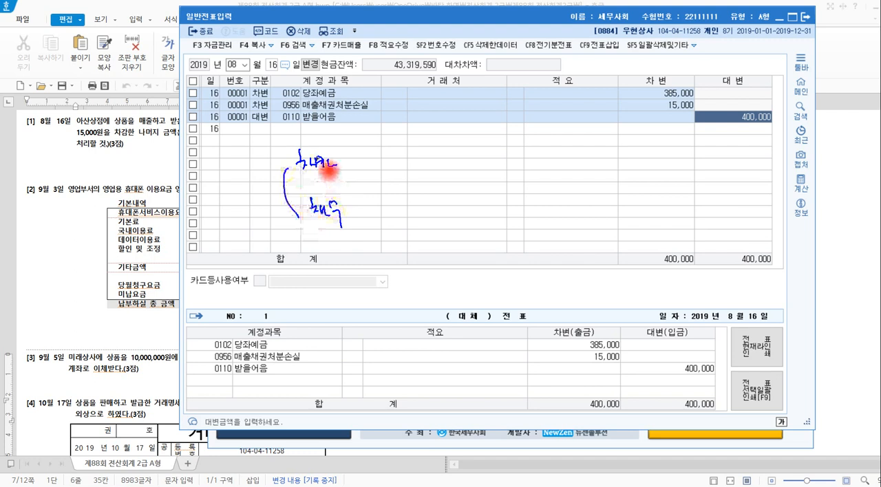
Draw stars around the handwritten 채권, circle the 받을어음 account, and underline the 거래처 column below that line.
mouse_move(273, 148)
mouse_down()
mouse_move(271, 158)
mouse_move(275, 150)
mouse_up()
drag(328, 140, 346, 160)
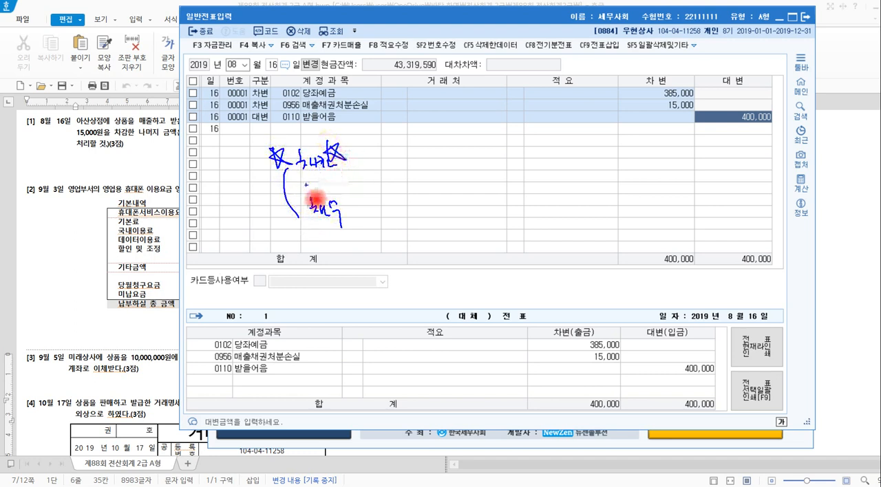
mouse_move(325, 133)
mouse_down()
mouse_move(335, 128)
mouse_move(288, 140)
mouse_move(310, 114)
mouse_move(347, 119)
mouse_move(348, 141)
mouse_move(477, 142)
mouse_up()
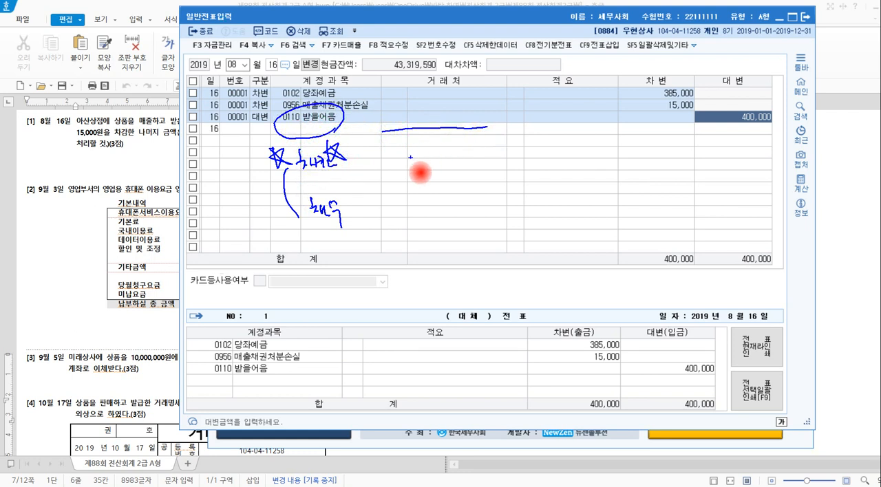
Add colons after 채권 and 채무 and handwrite 외상매출금, 대여금, 미수금, 선급금, 임차보증금 beside 채권.
drag(367, 197, 370, 205)
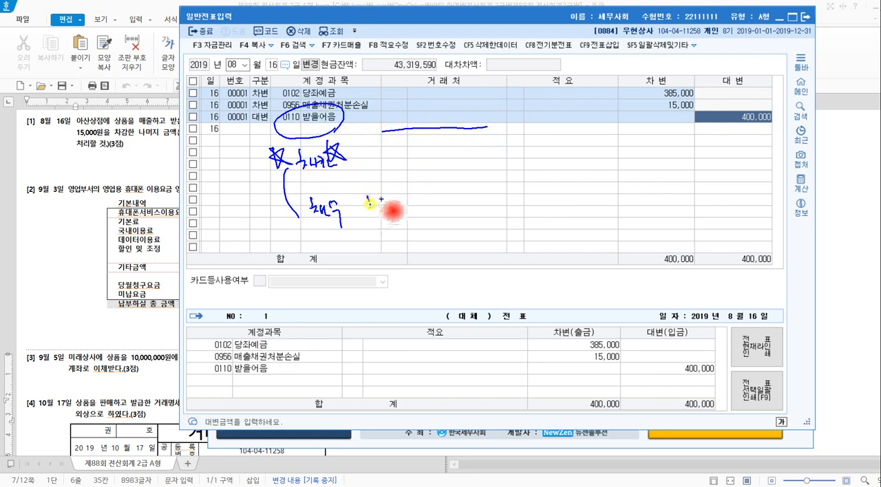
click(357, 157)
click(359, 167)
mouse_move(389, 167)
mouse_down()
mouse_move(456, 161)
mouse_move(459, 177)
mouse_move(523, 163)
mouse_move(532, 181)
mouse_move(555, 165)
mouse_move(582, 179)
mouse_move(615, 163)
mouse_move(668, 172)
mouse_move(689, 161)
mouse_up()
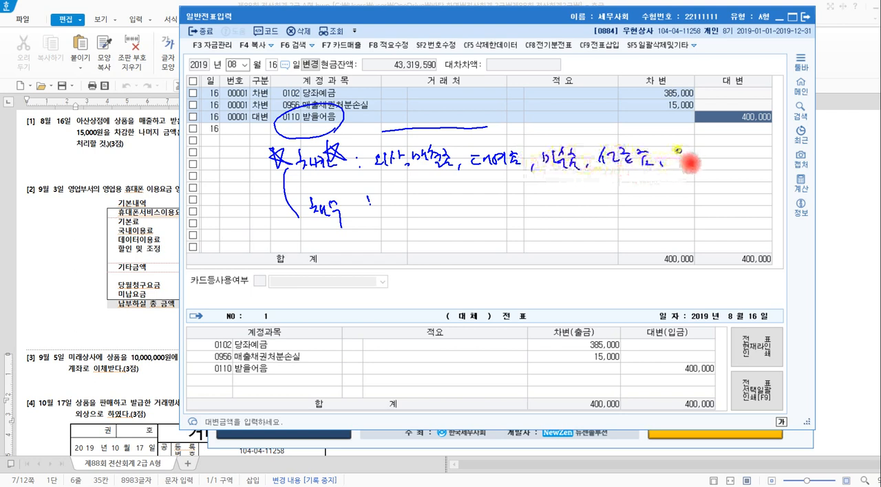
mouse_move(688, 163)
mouse_down()
mouse_move(696, 171)
mouse_move(735, 160)
mouse_move(771, 173)
mouse_move(740, 153)
mouse_up()
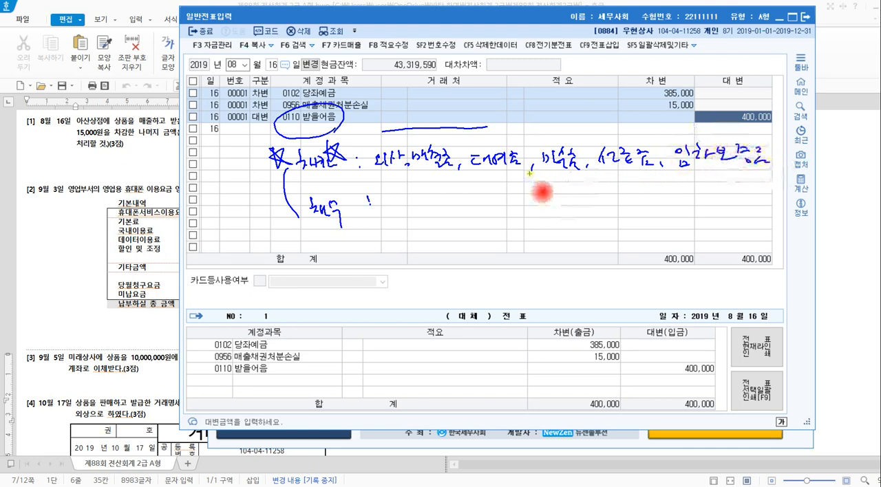
Draw an upward arrow below the list and five dashes beside 채무, close the bracket, circle the whole note, and clear the annotations.
mouse_move(529, 173)
mouse_down()
mouse_move(527, 183)
mouse_move(538, 185)
mouse_up()
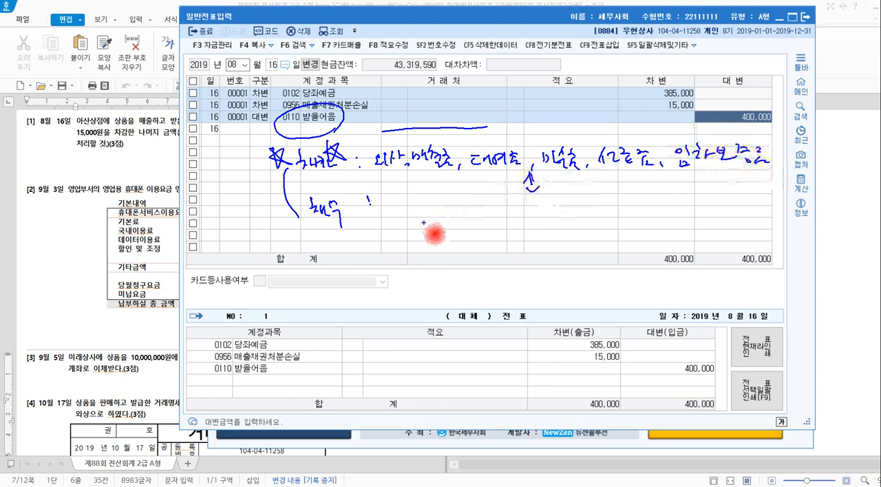
drag(406, 216, 718, 200)
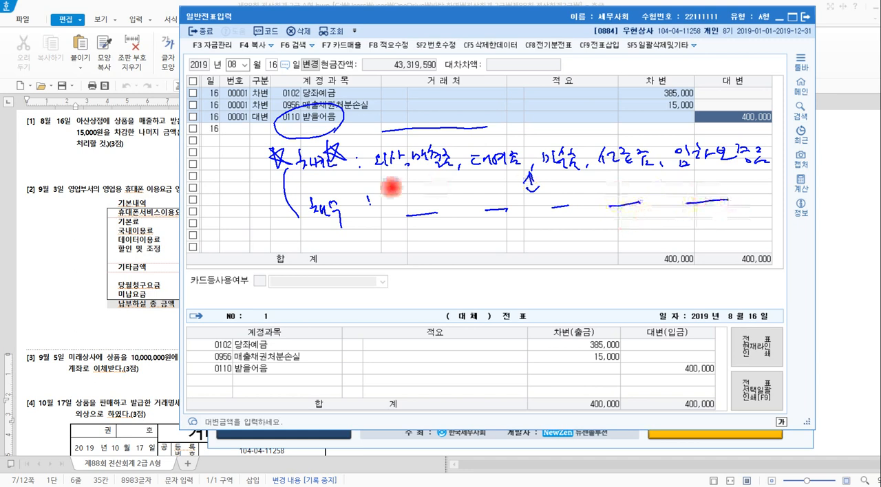
drag(338, 159, 355, 215)
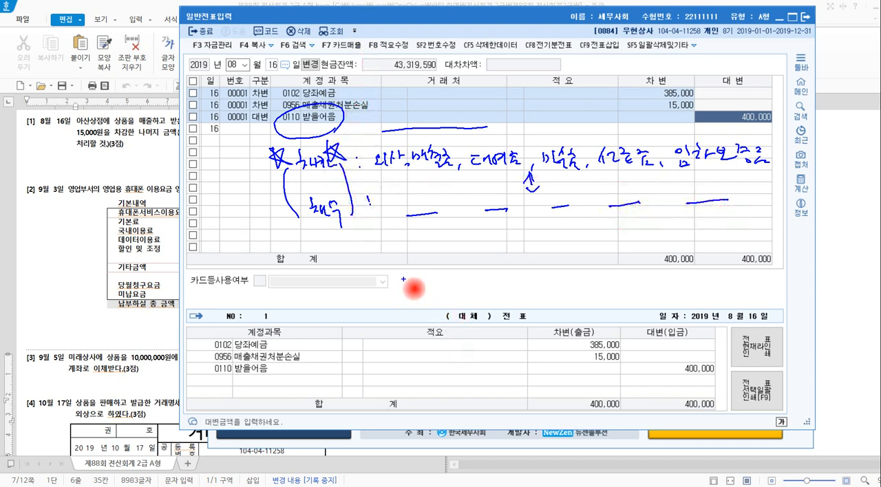
mouse_move(366, 246)
mouse_down()
mouse_move(372, 242)
mouse_move(251, 206)
mouse_move(343, 156)
mouse_move(591, 134)
mouse_move(863, 152)
mouse_move(723, 250)
mouse_move(393, 262)
mouse_up()
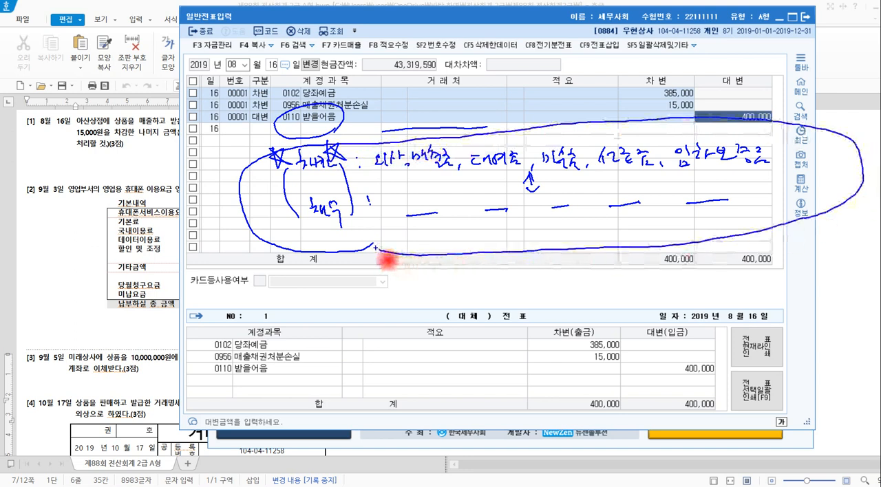
key(Escape)
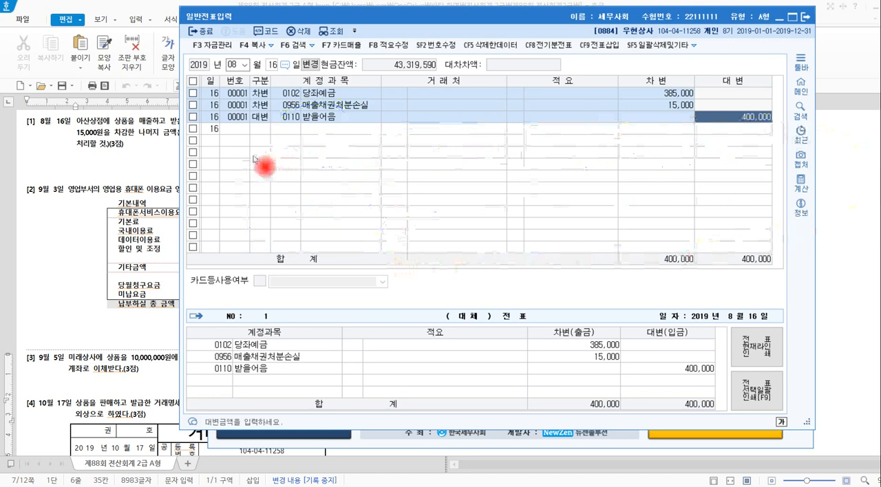
key(Escape)
Highlight 아산상점 in problem [1] of the Hangul exam document, switch back to KcLep, and set the 받을어음 line's 거래처 to 00104 아산상점.
click(153, 144)
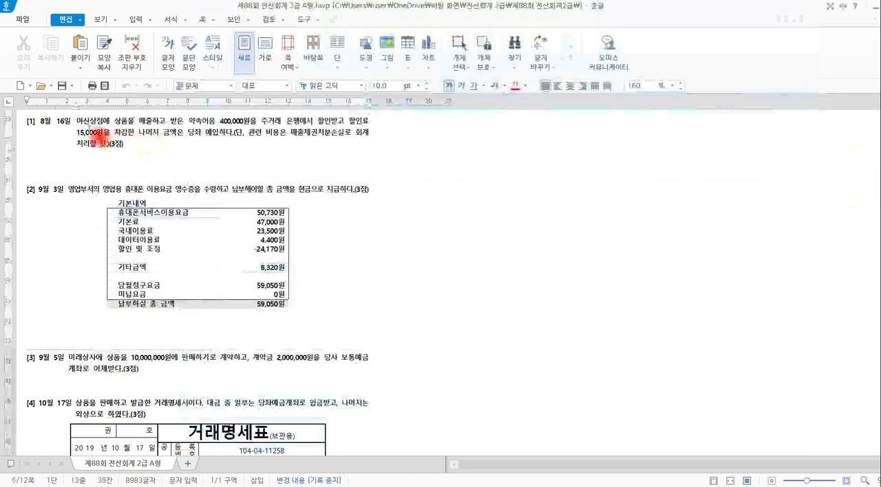
drag(77, 122, 102, 122)
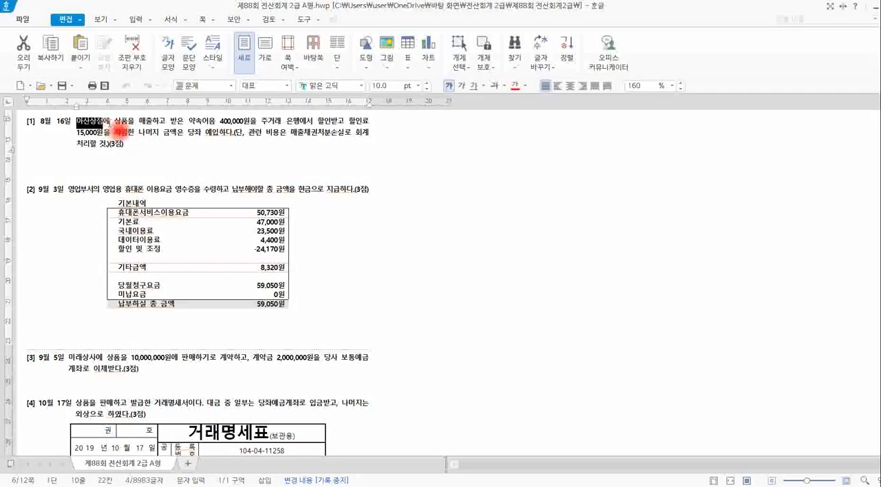
key(alt+Tab)
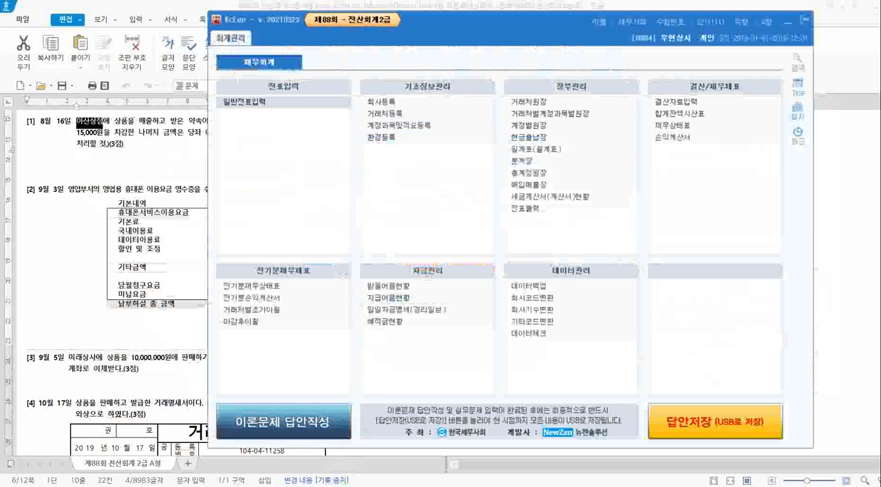
click(243, 101)
click(389, 118)
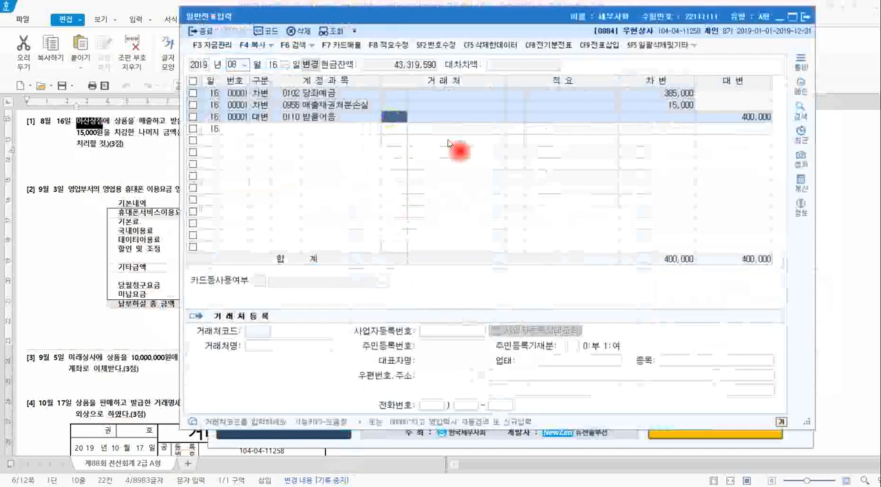
text(아산)
key(Return)
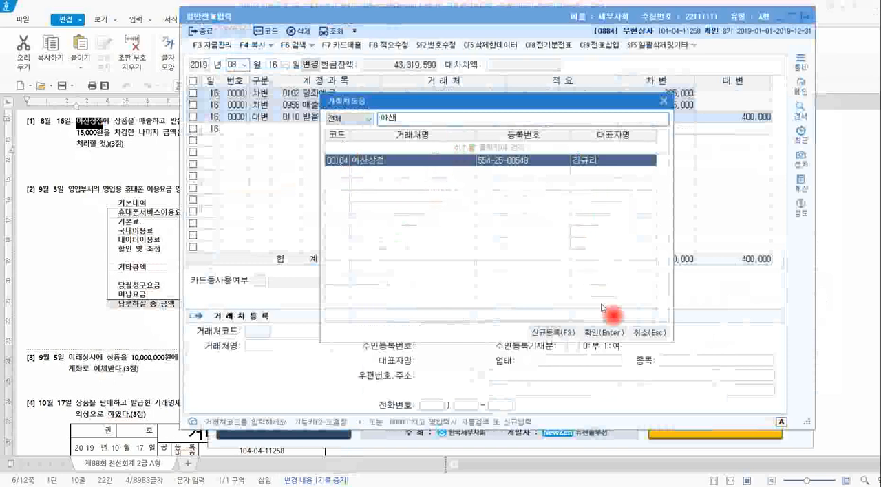
click(612, 337)
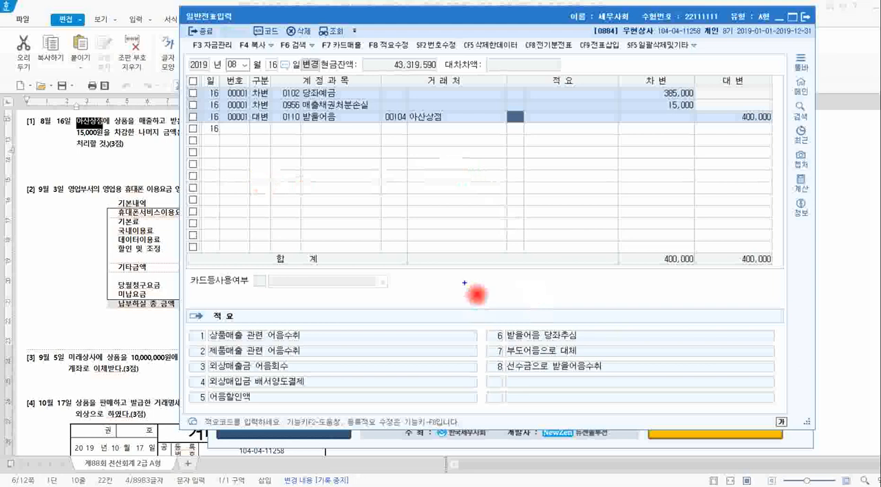
Activate the blank line's 구분 cell, box its option hints, circle 1.출금 and 2.입금, and mark 3.차변/4.대변 with an arrow.
click(262, 128)
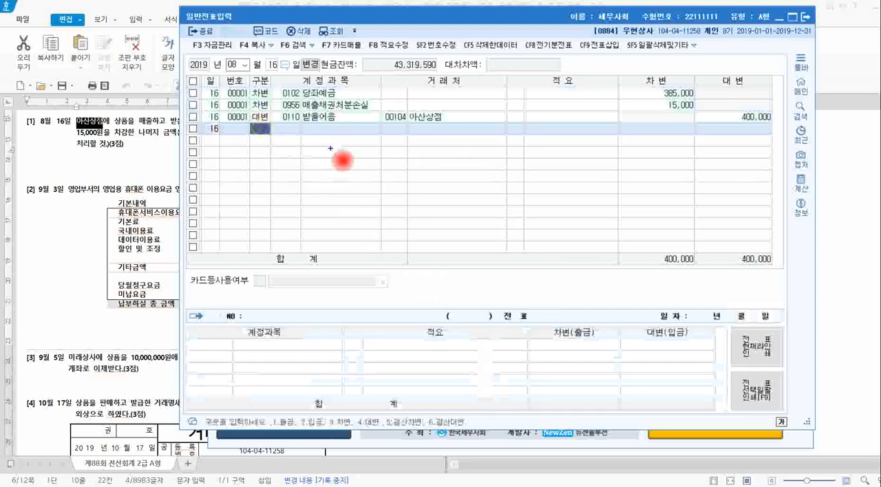
mouse_move(265, 407)
mouse_down()
mouse_move(268, 424)
mouse_move(465, 427)
mouse_up()
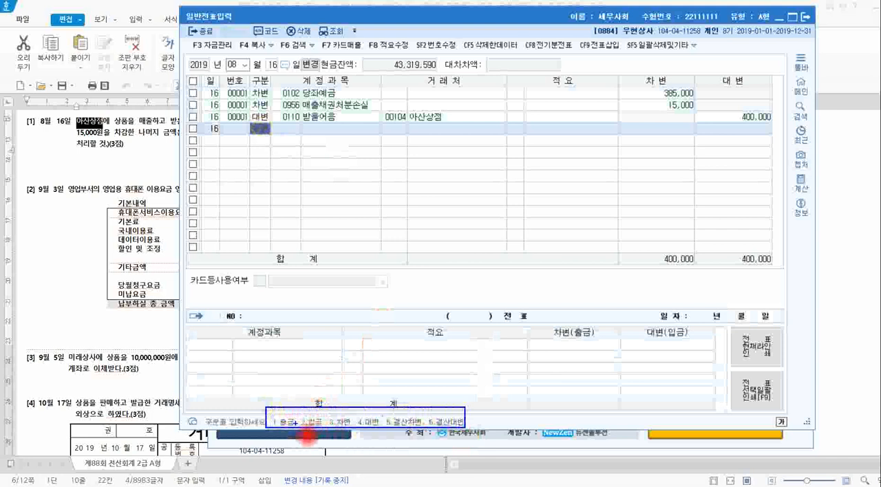
drag(289, 410, 308, 426)
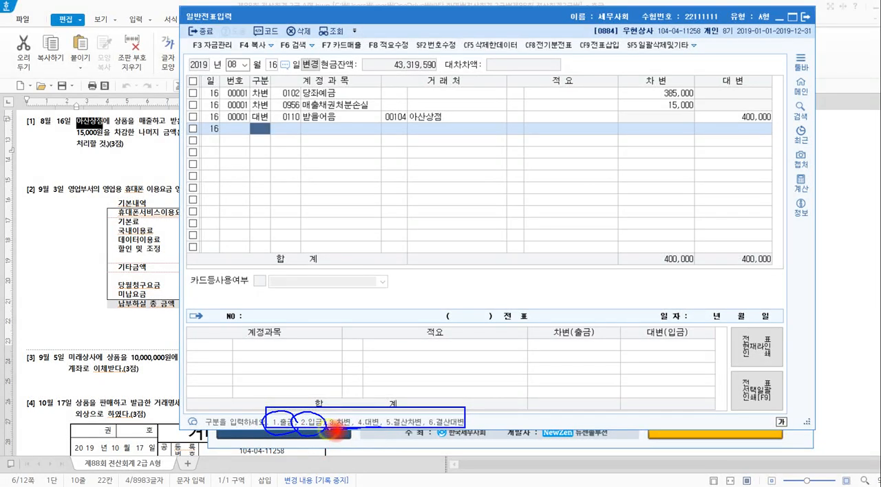
mouse_move(337, 428)
mouse_down()
mouse_move(386, 418)
mouse_move(364, 421)
mouse_move(352, 406)
mouse_move(359, 387)
mouse_up()
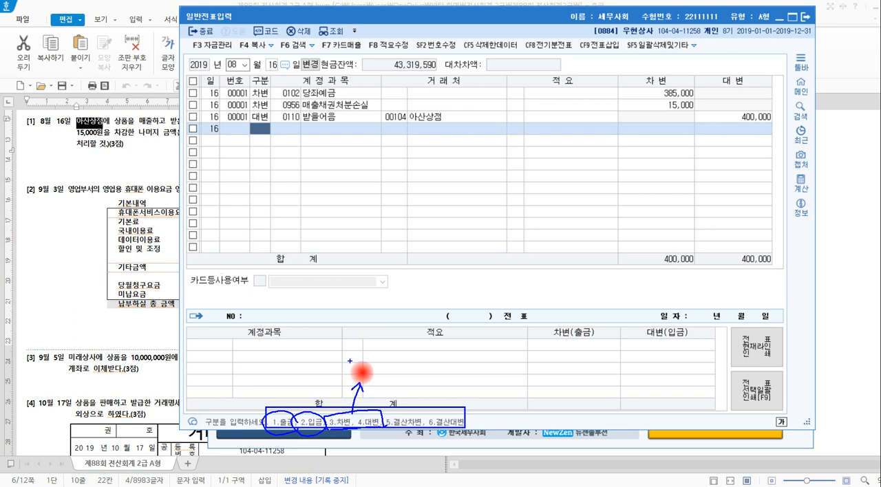
Handwrite and circle 대체 above the arrow, circle the 5.결산차변 and 6.결산대변 options, and clear the annotations.
mouse_move(349, 358)
mouse_down()
mouse_move(347, 371)
mouse_move(371, 364)
mouse_move(382, 372)
mouse_up()
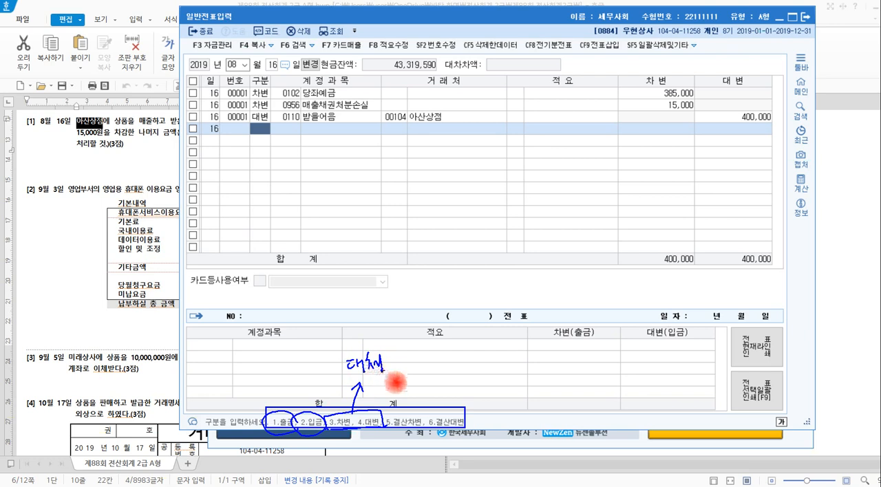
mouse_move(382, 377)
mouse_down()
mouse_move(344, 382)
mouse_move(375, 347)
mouse_move(401, 366)
mouse_up()
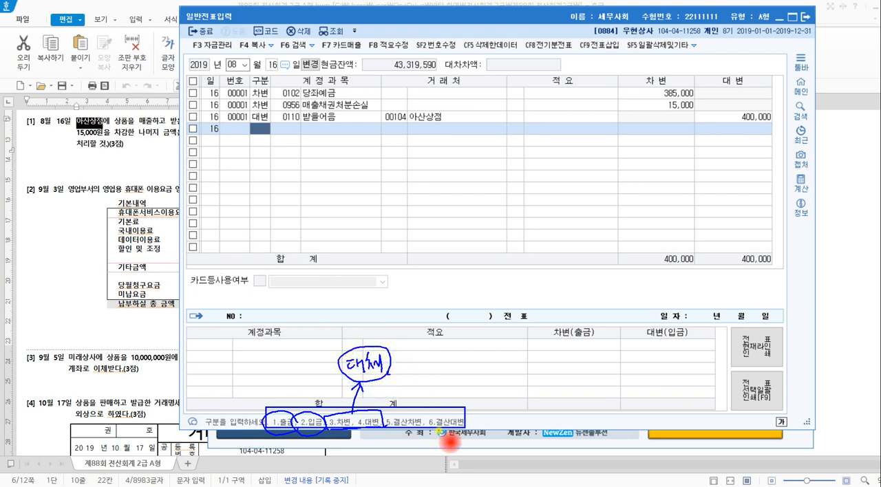
mouse_move(450, 442)
mouse_down()
mouse_move(411, 452)
mouse_move(400, 428)
mouse_move(462, 412)
mouse_move(450, 444)
mouse_up()
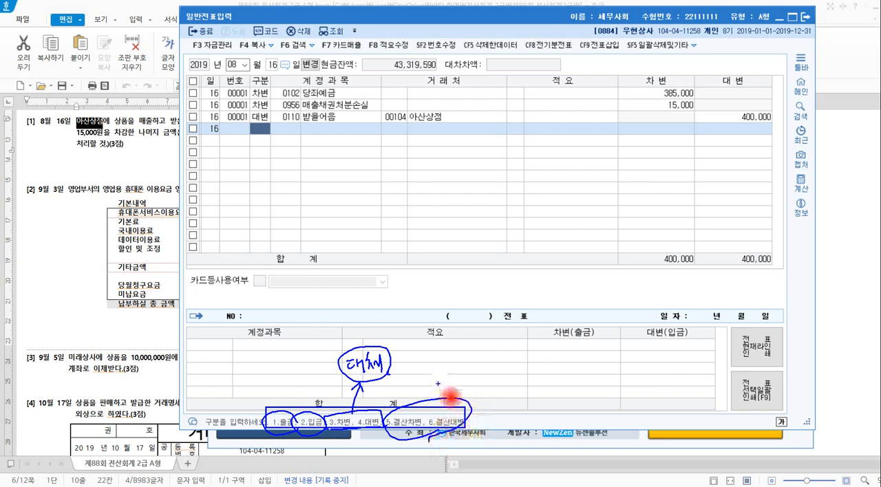
mouse_move(430, 401)
mouse_down()
mouse_move(428, 439)
mouse_move(455, 427)
mouse_up()
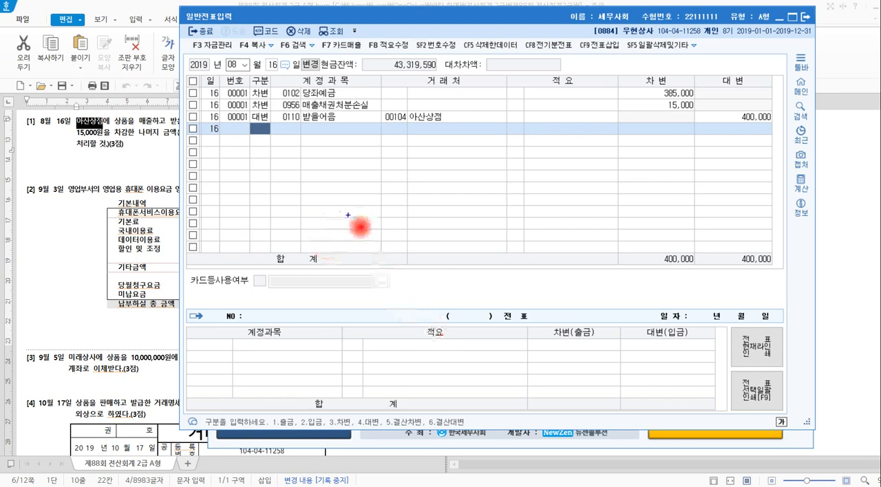
Handwrite and circle 통신비, 현금 and 출금, draw an arrow from 출금 to 통신비, add marks above both accounts, and clear the annotations.
drag(346, 223, 356, 239)
mouse_move(357, 243)
mouse_down()
mouse_move(416, 242)
mouse_move(478, 221)
mouse_move(512, 256)
mouse_move(475, 260)
mouse_move(512, 254)
mouse_move(513, 244)
mouse_up()
mouse_move(477, 270)
mouse_down()
mouse_move(501, 280)
mouse_move(505, 270)
mouse_move(524, 286)
mouse_move(499, 259)
mouse_move(529, 290)
mouse_move(517, 303)
mouse_move(390, 295)
mouse_move(403, 271)
mouse_move(338, 222)
mouse_move(349, 271)
mouse_move(414, 242)
mouse_move(408, 248)
mouse_up()
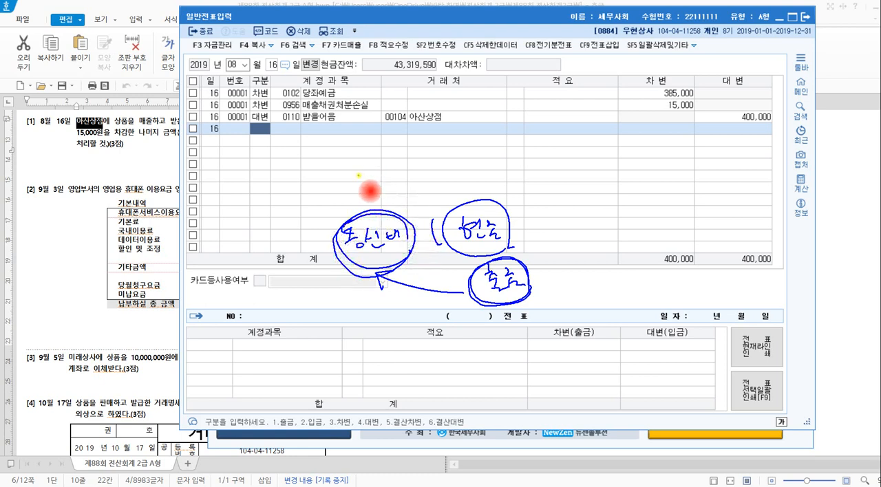
drag(357, 176, 359, 181)
drag(355, 185, 355, 199)
drag(370, 181, 371, 200)
drag(373, 192, 380, 189)
drag(477, 175, 486, 175)
drag(478, 177, 495, 184)
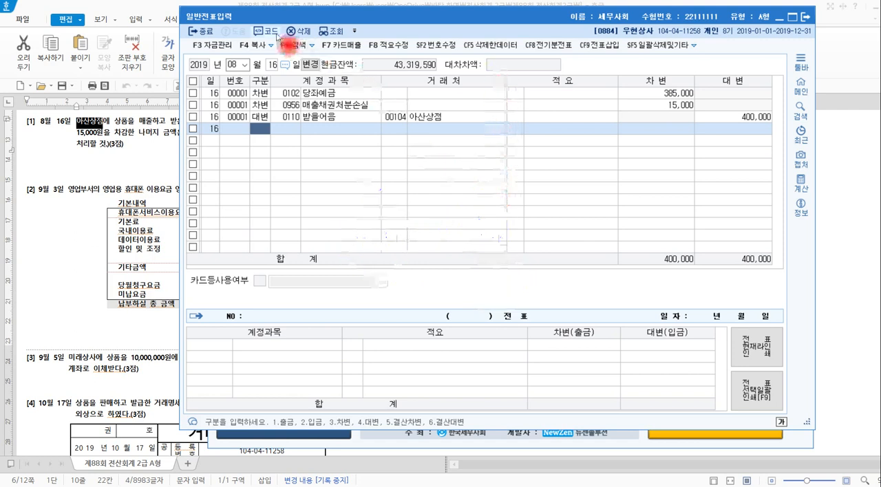
Go to the 9월 3일 vouchers and delete the existing 출금 line for 0814 통신비.
click(234, 65)
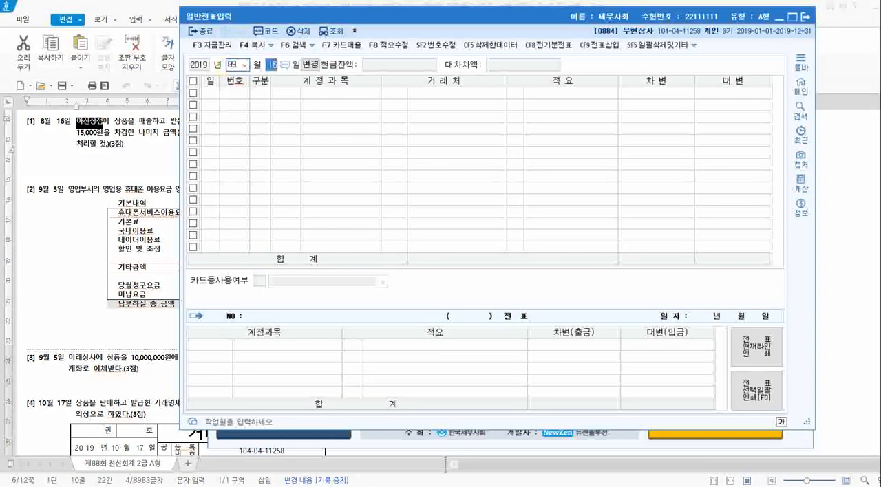
key(Return)
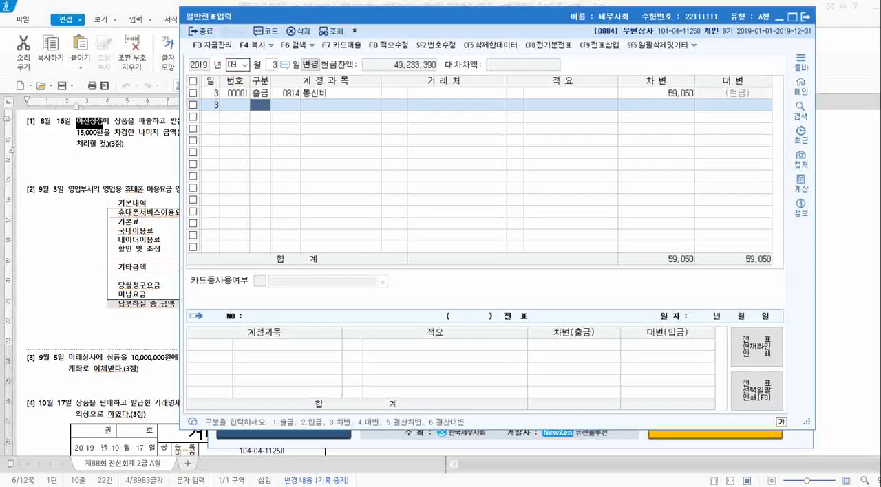
click(289, 95)
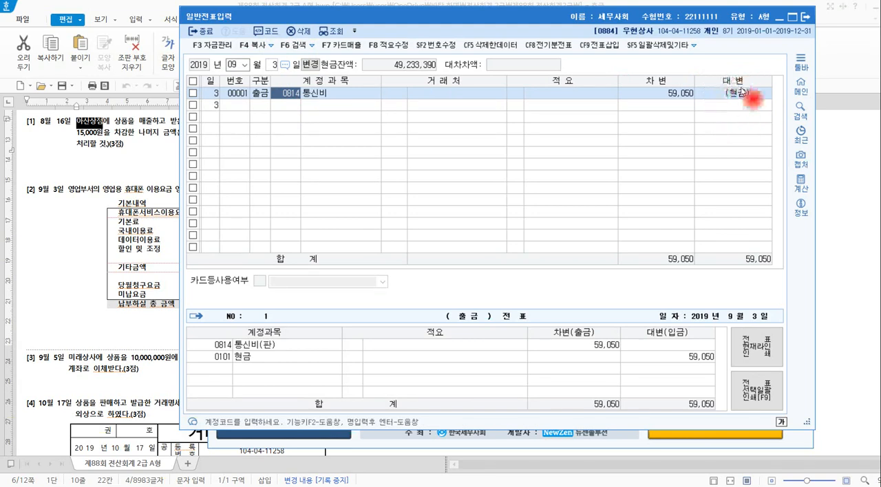
click(194, 93)
click(301, 31)
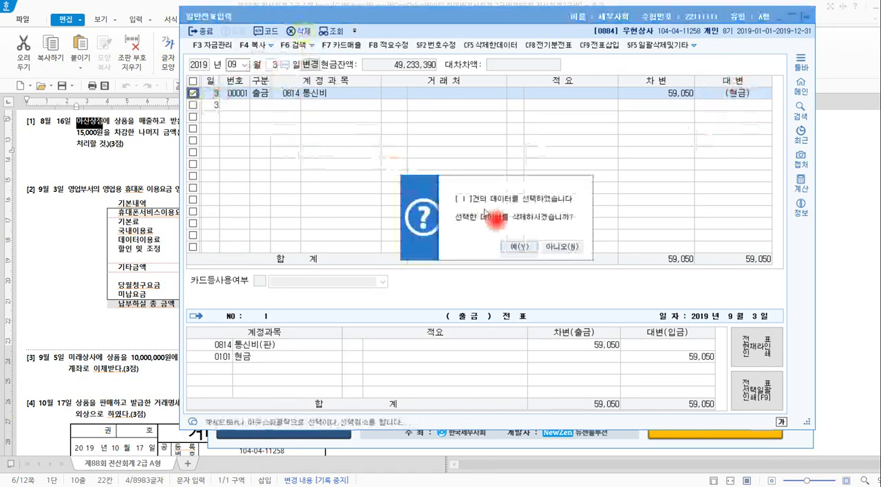
click(518, 247)
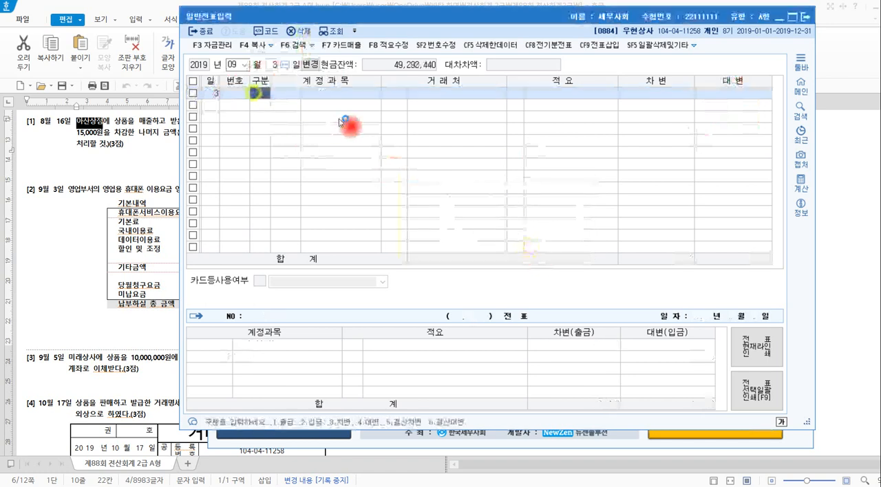
Enter a 차변 line for the 판매관리비 account 0814 통신비 with an amount of 59,050 on 9월 3일.
text(3)
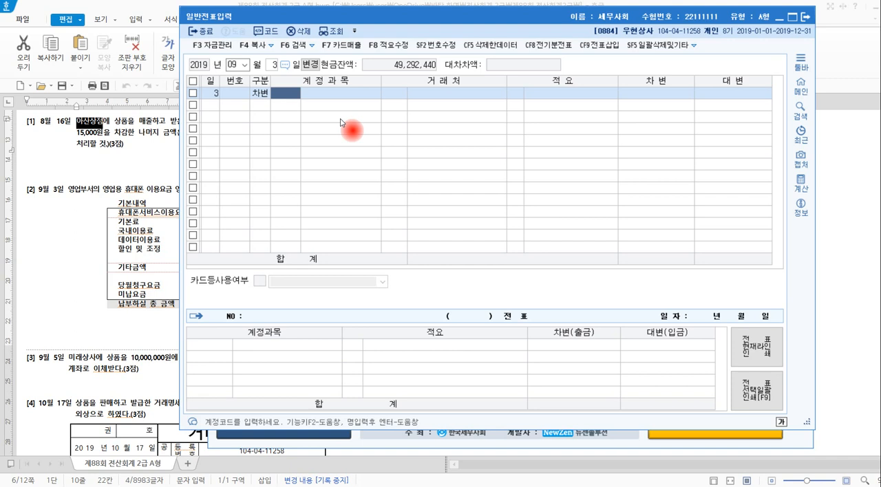
text(통시)
click(342, 122)
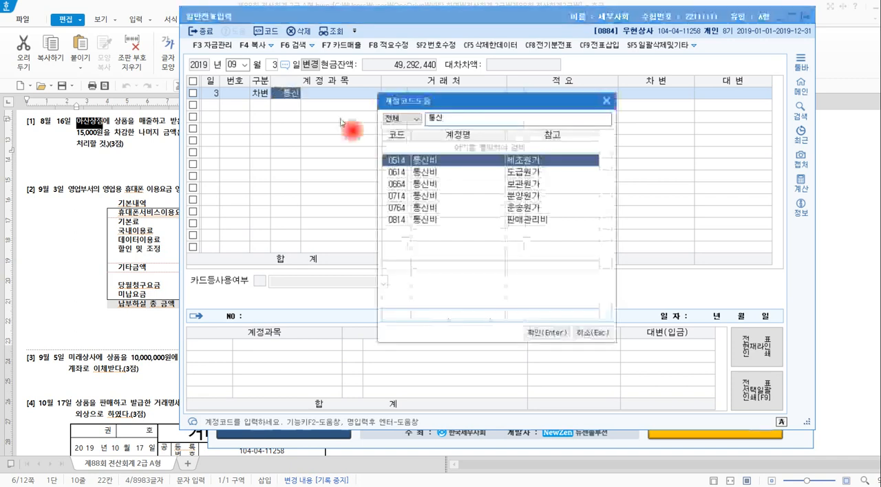
key(Down)
key(Down)
key(Down)
key(Down)
key(Down)
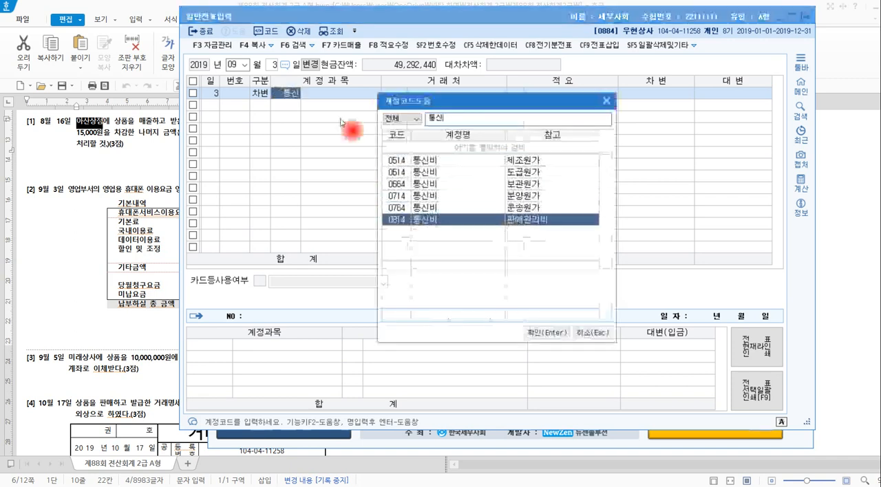
key(Return)
key(Return)
key(Return)
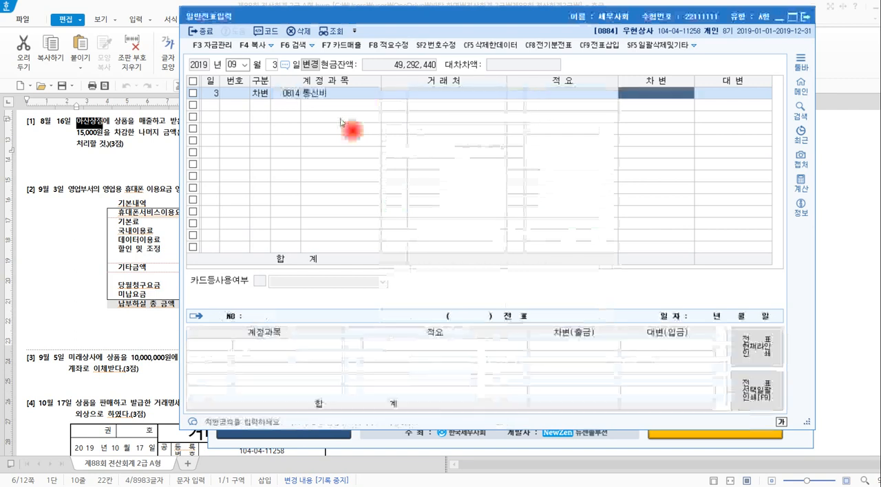
text(59,050)
key(Return)
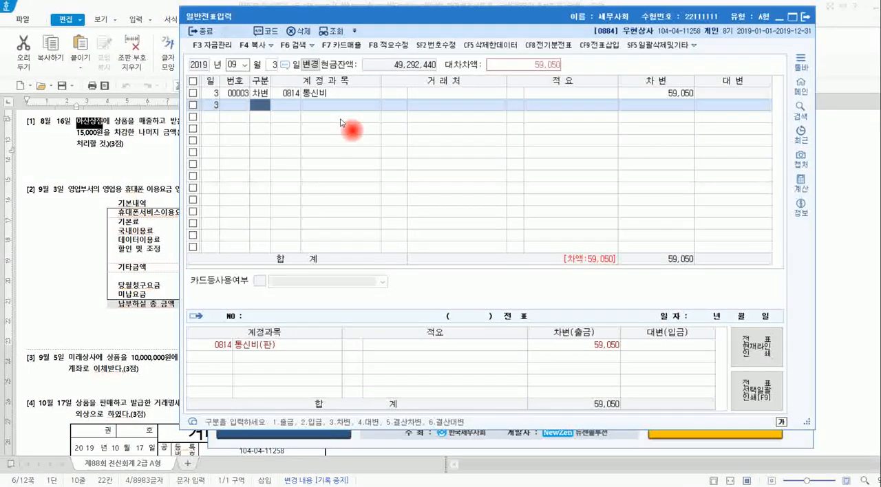
Add the balancing 대변 line to the 9월 3일 voucher with account 0101 현금 for 59,050.
text(4)
key(Return)
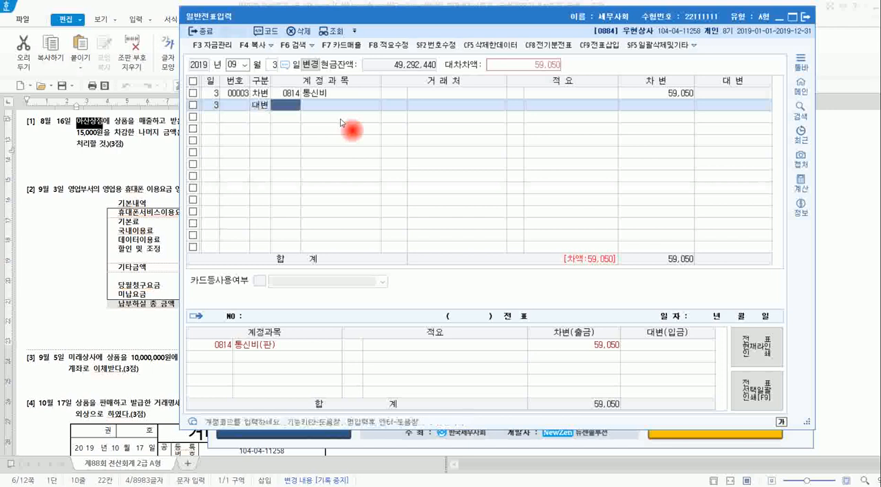
text(현ㄱ)
key(Return)
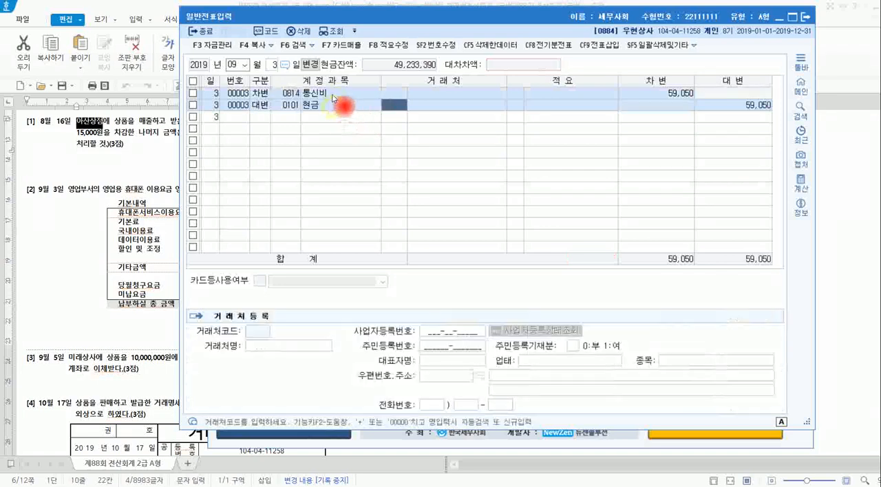
Review the account codes of the 차변 통신비 and 대변 현금 lines in the 9월 3일 voucher.
click(333, 92)
click(333, 103)
click(295, 105)
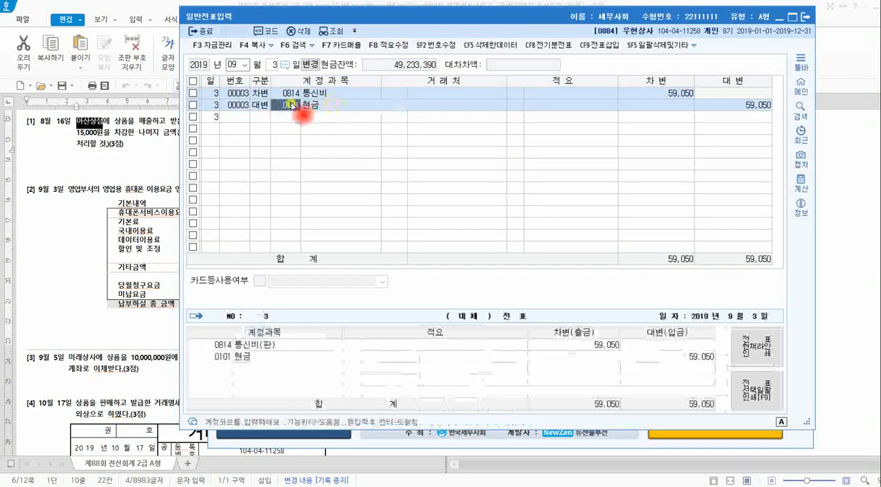
click(291, 94)
click(291, 116)
click(290, 107)
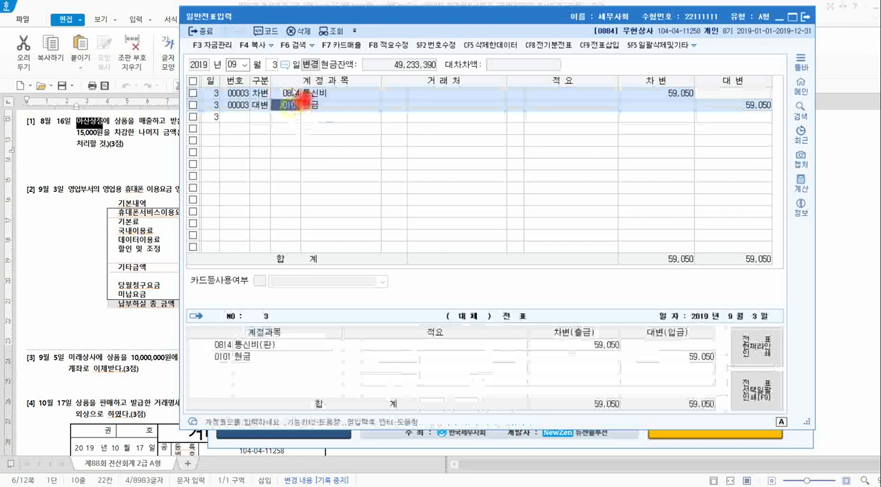
click(292, 93)
click(291, 104)
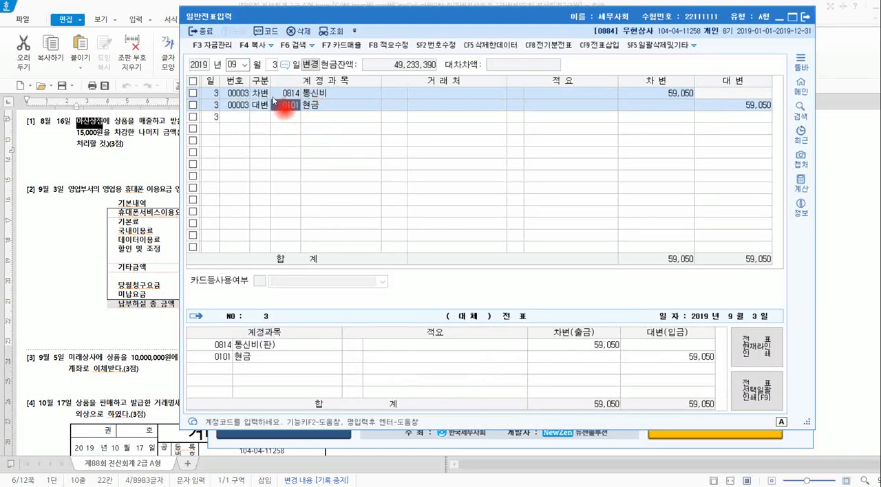
click(277, 98)
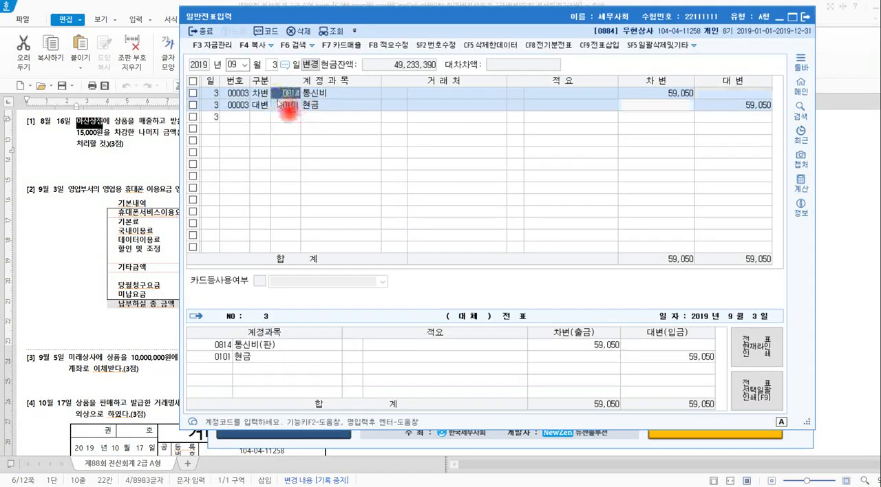
Switch to the exam document in 한글 and read past the remaining voucher problems, from 9월 5일 onward, to 문제5.
click(163, 142)
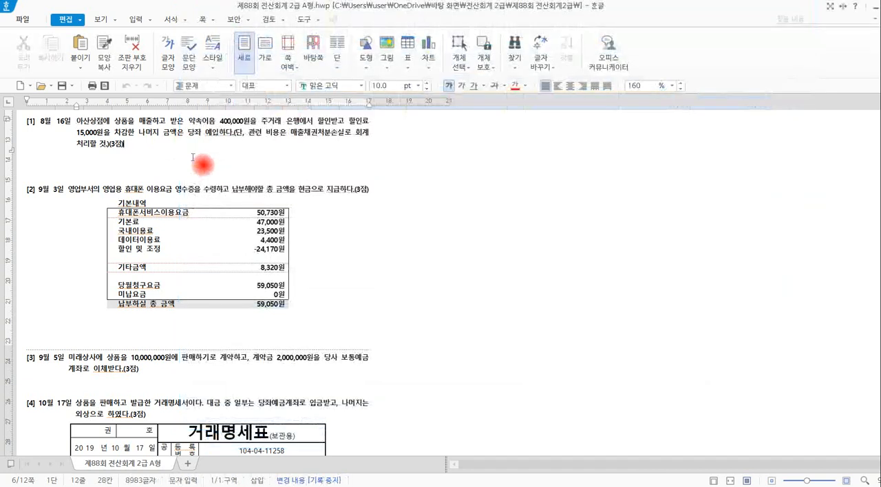
scroll(385, 230, down, 3)
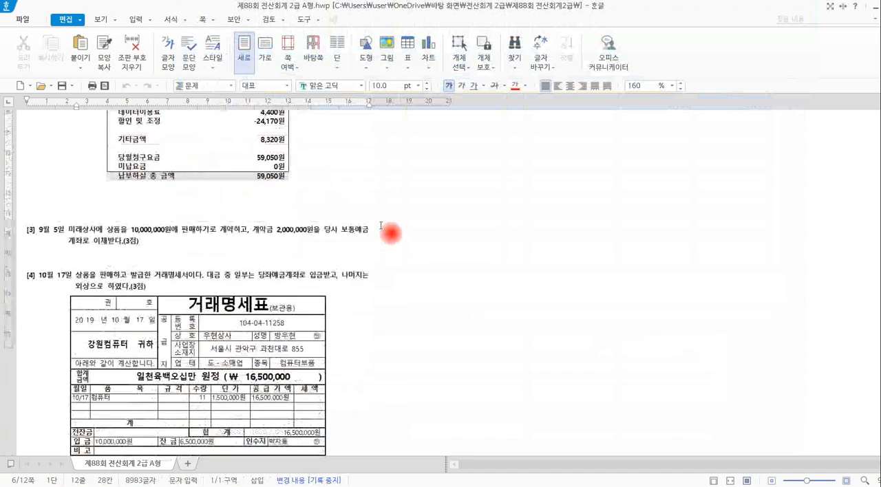
scroll(390, 230, down, 2)
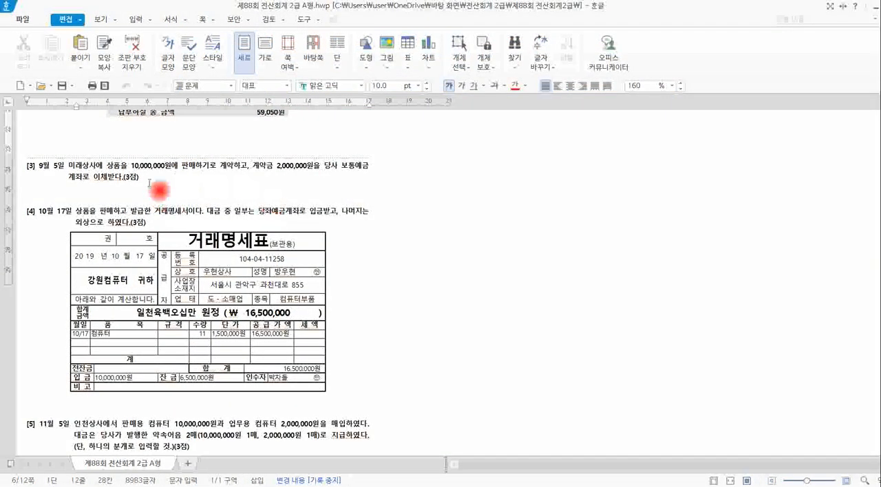
drag(140, 178, 28, 177)
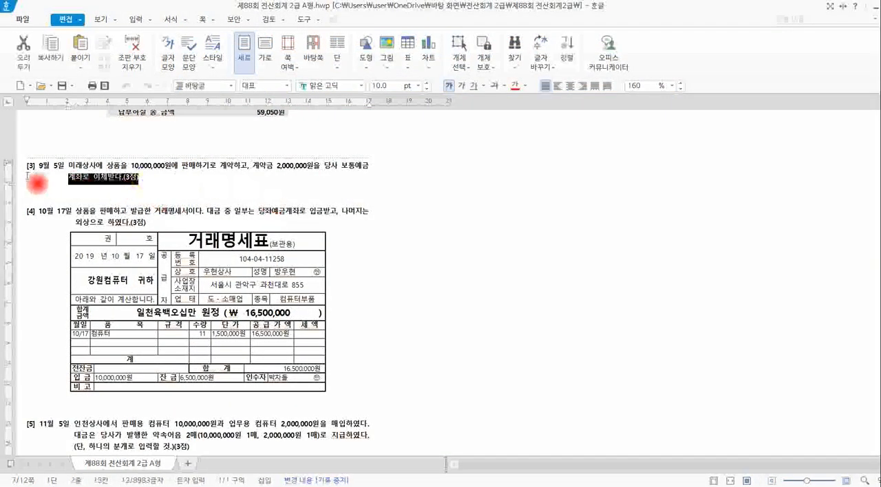
click(137, 181)
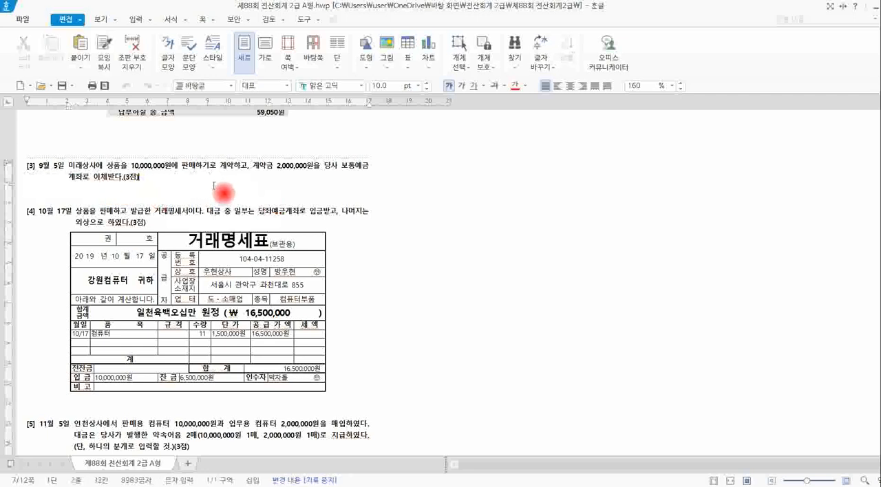
scroll(215, 185, down, 6)
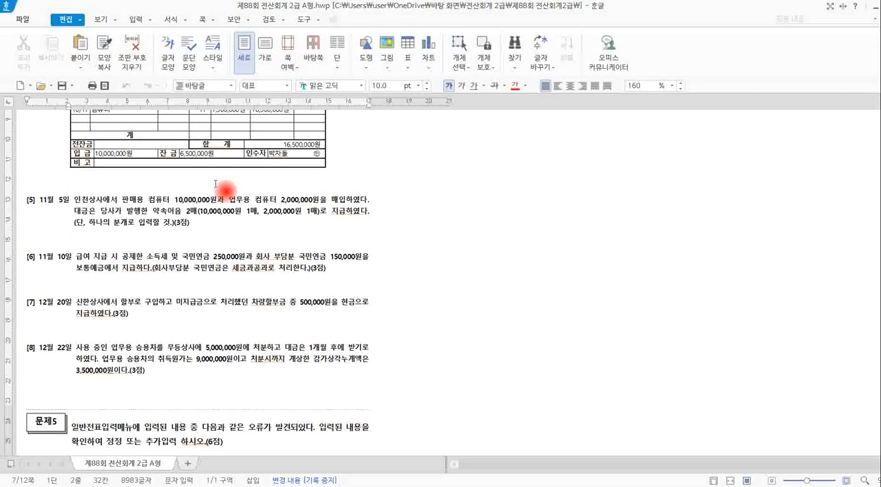
scroll(215, 184, down, 3)
scroll(216, 184, down, 3)
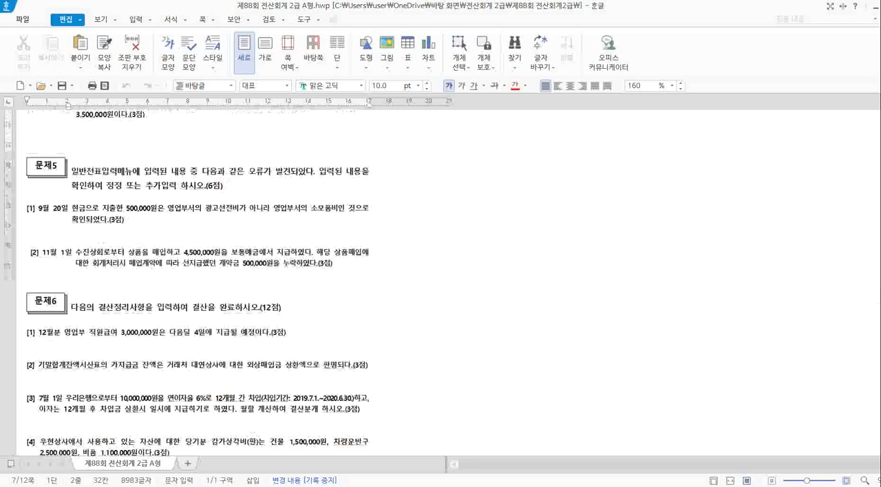
Circle 일반전표입력, underline 입력된 내용, mark 오류, 확인하여 정정 and 추가입력 in 문제5, and clear the annotations.
click(167, 172)
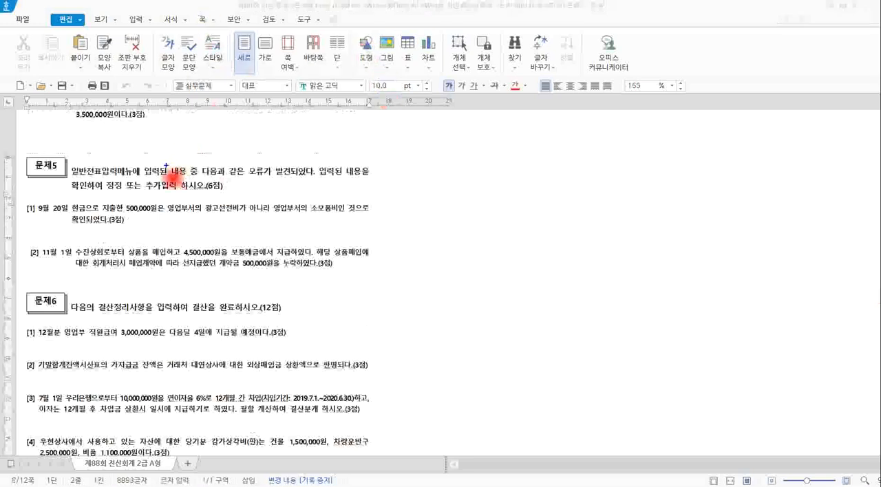
mouse_move(126, 183)
mouse_down()
mouse_move(72, 183)
mouse_move(103, 157)
mouse_move(146, 176)
mouse_move(135, 189)
mouse_up()
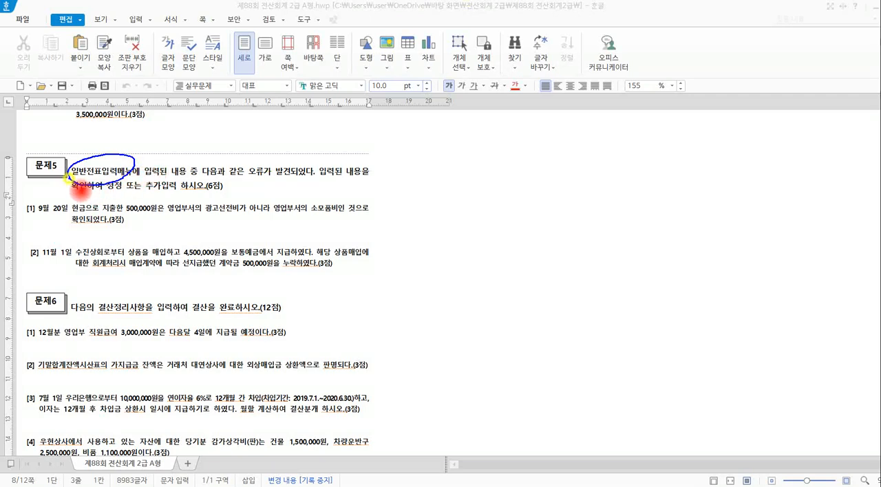
drag(116, 185, 192, 177)
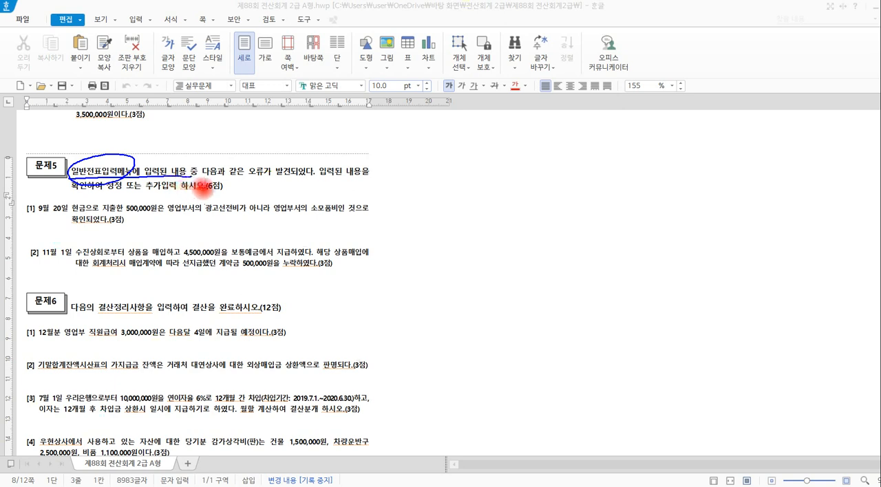
mouse_move(273, 165)
mouse_down()
mouse_move(259, 167)
mouse_move(282, 177)
mouse_move(272, 196)
mouse_move(249, 177)
mouse_move(290, 179)
mouse_up()
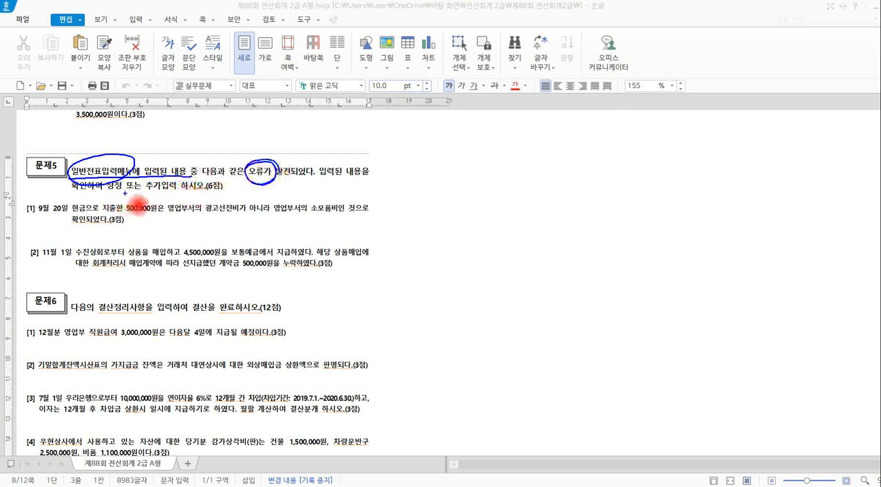
mouse_move(125, 193)
mouse_down()
mouse_move(71, 198)
mouse_move(115, 178)
mouse_move(172, 198)
mouse_move(176, 215)
mouse_up()
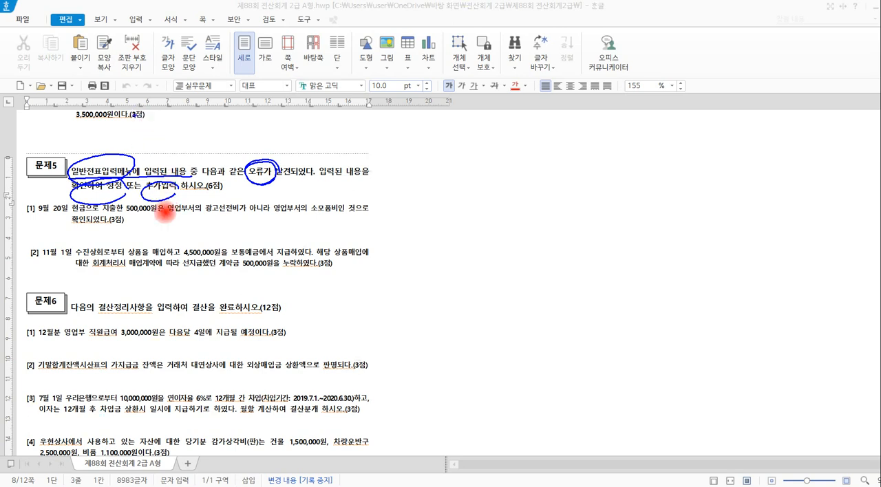
key(Escape)
Switch to KcLep, close and reopen 일반전표입력, bring up the 9월 20일 vouchers, and select the 0833 광고선전비 line.
key(alt+Tab)
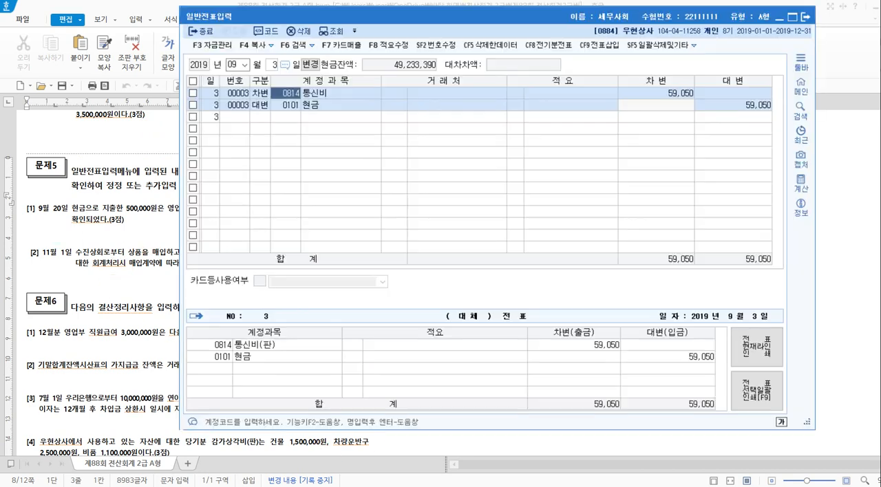
click(803, 17)
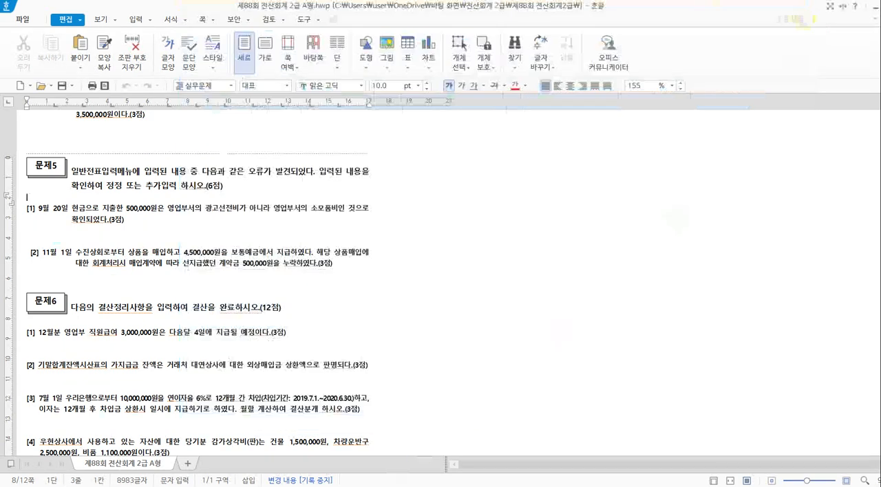
key(alt+Tab)
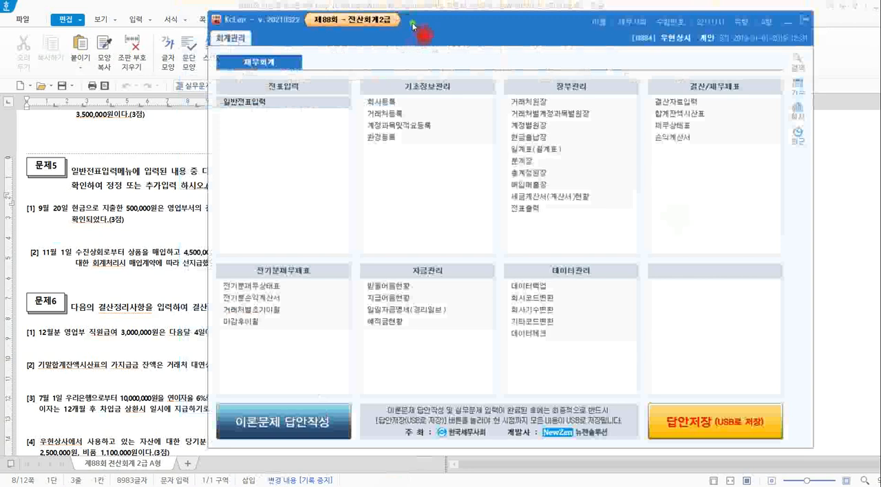
drag(413, 25, 402, 38)
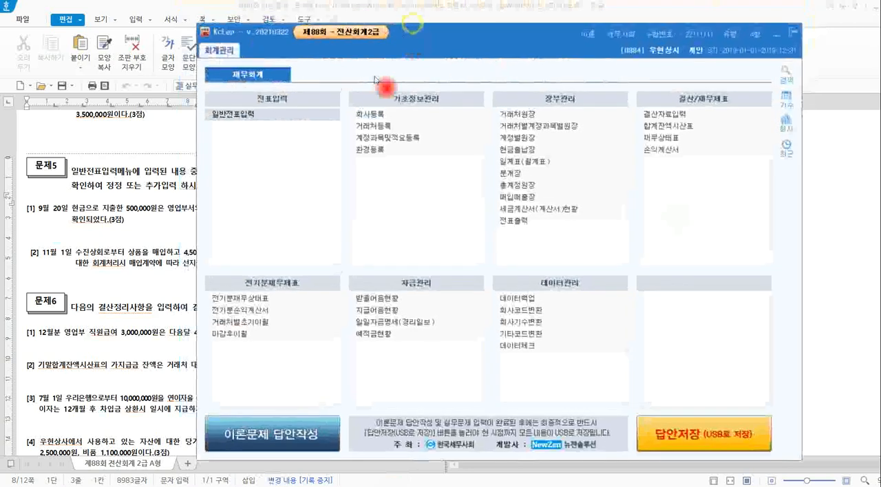
click(274, 115)
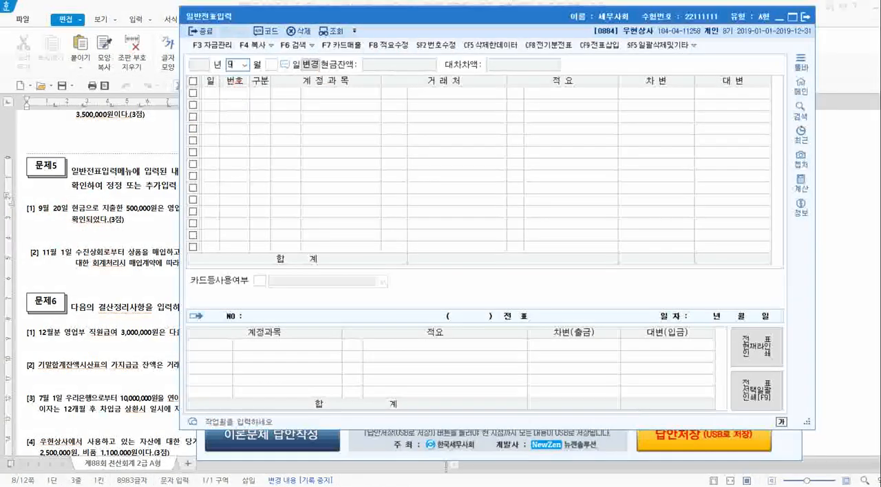
text(20)
key(Return)
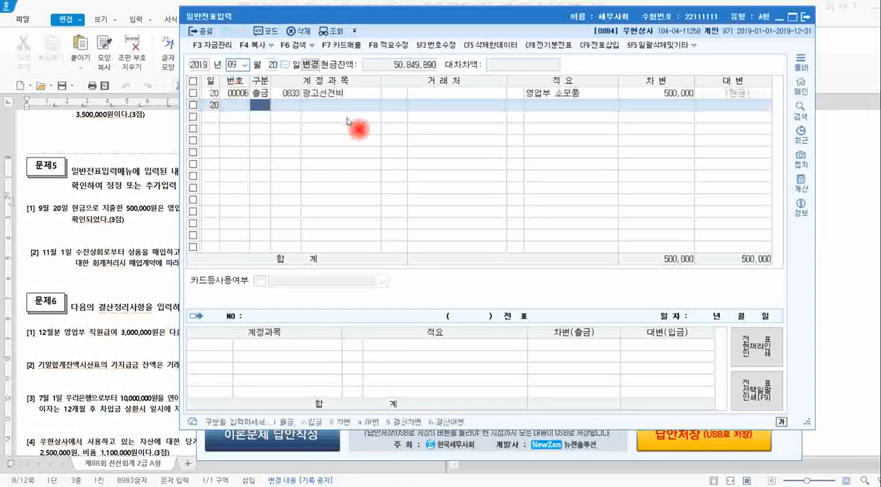
click(341, 96)
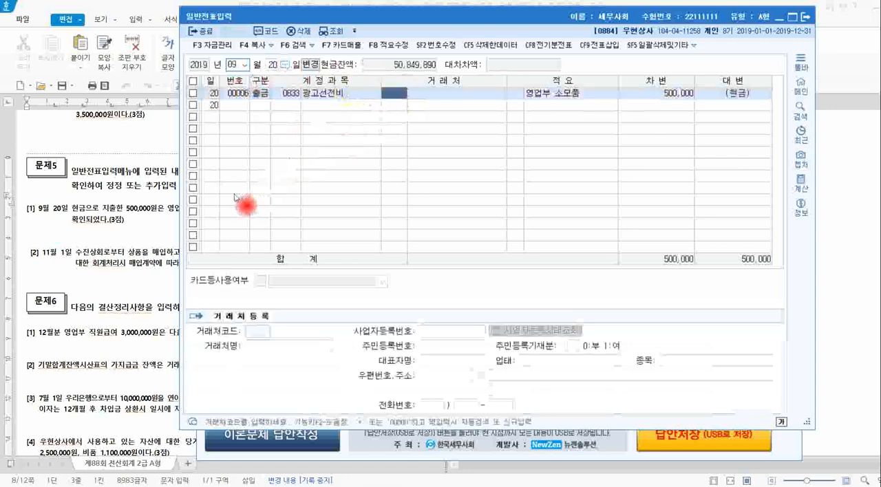
Reread problem [1] of 문제5 in the exam document, highlighting 영업부서의 소모품비, and return to the 9월 20일 voucher in KcLep.
click(171, 220)
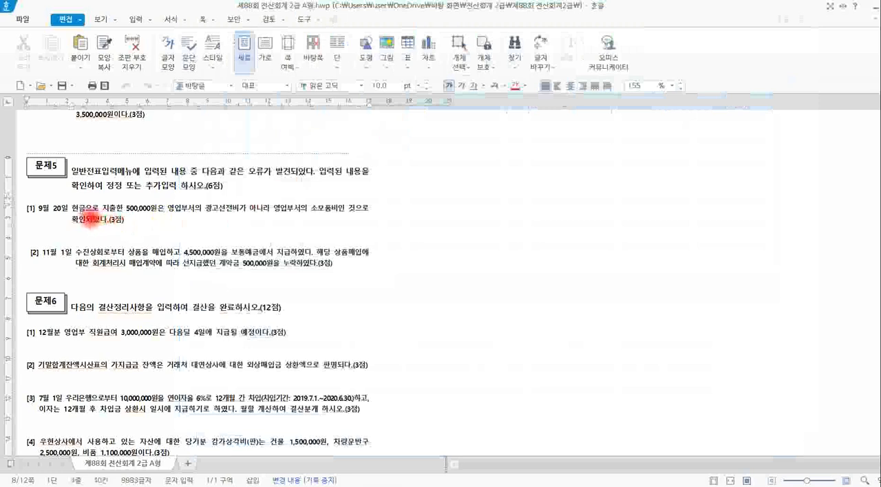
drag(74, 209, 342, 217)
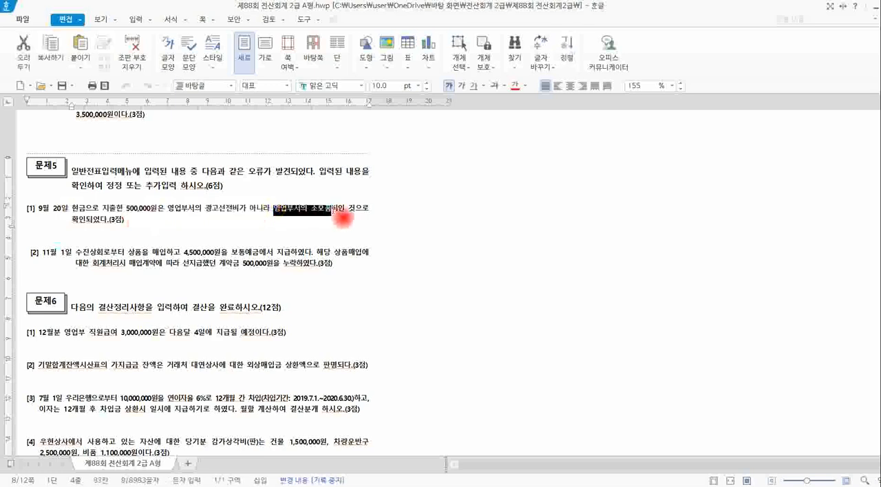
drag(344, 218, 351, 217)
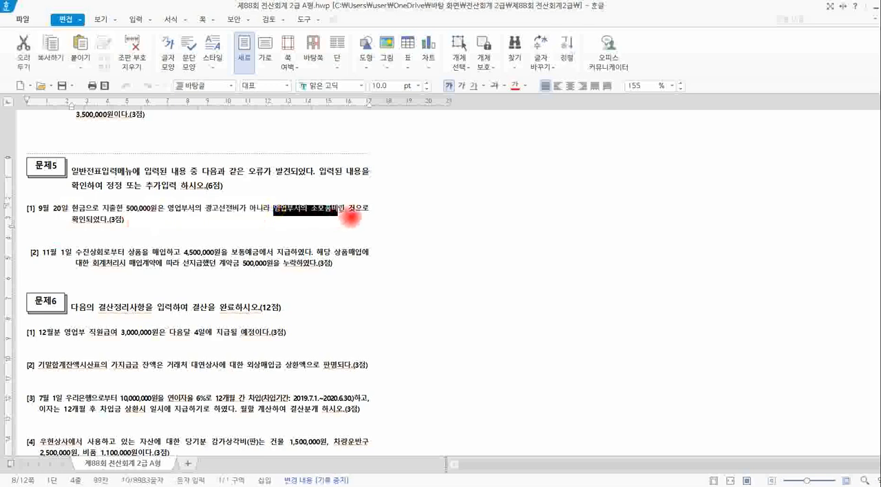
click(357, 215)
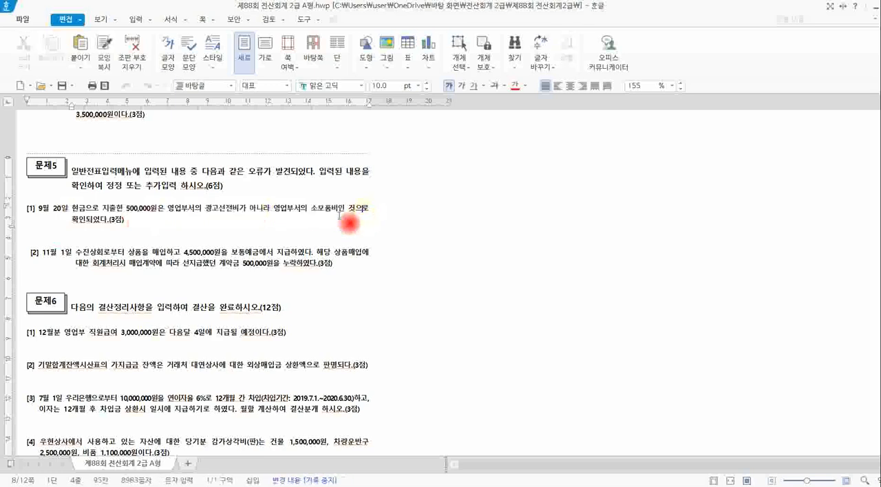
click(358, 454)
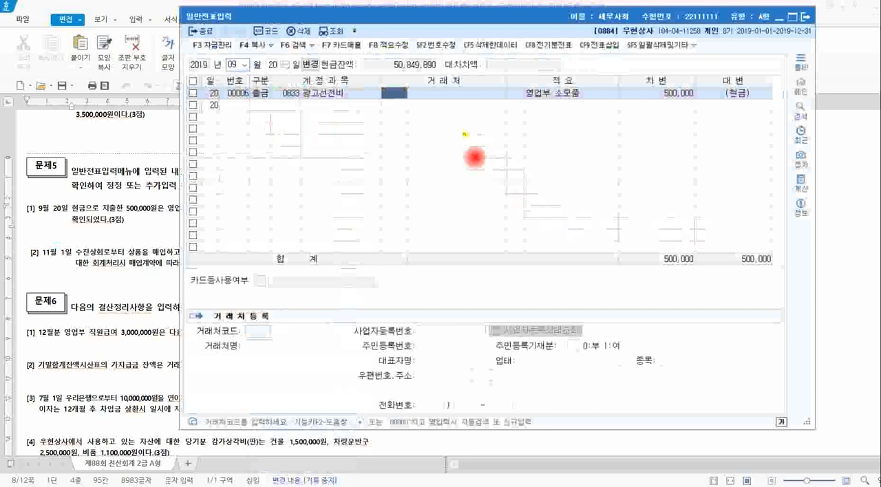
Handwrite the entry 광고선전비 / 현금 500,000 over the 9월 20일 voucher, underline the debit side, and clear the annotations.
mouse_move(490, 148)
mouse_down()
mouse_move(512, 144)
mouse_move(516, 158)
mouse_move(514, 148)
mouse_move(564, 138)
mouse_move(557, 147)
mouse_move(604, 151)
mouse_move(633, 142)
mouse_up()
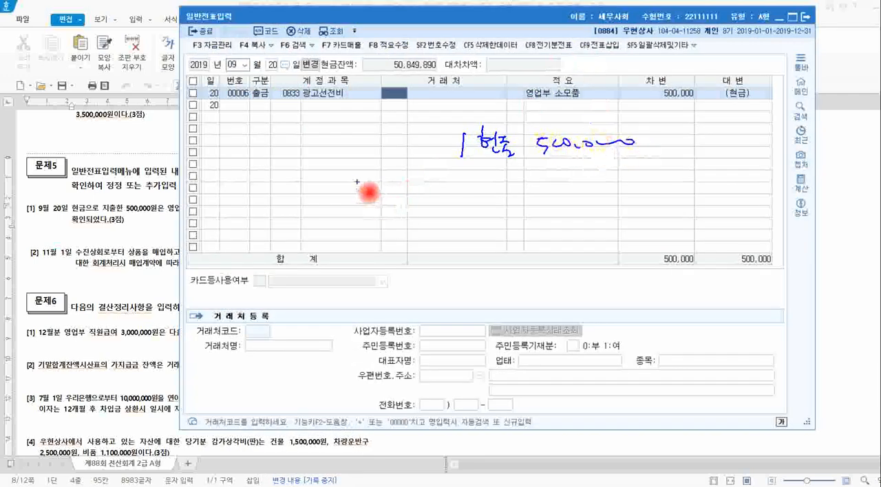
mouse_move(340, 180)
mouse_down()
mouse_move(411, 184)
mouse_move(443, 167)
mouse_up()
mouse_move(364, 145)
mouse_down()
mouse_move(391, 158)
mouse_move(455, 154)
mouse_up()
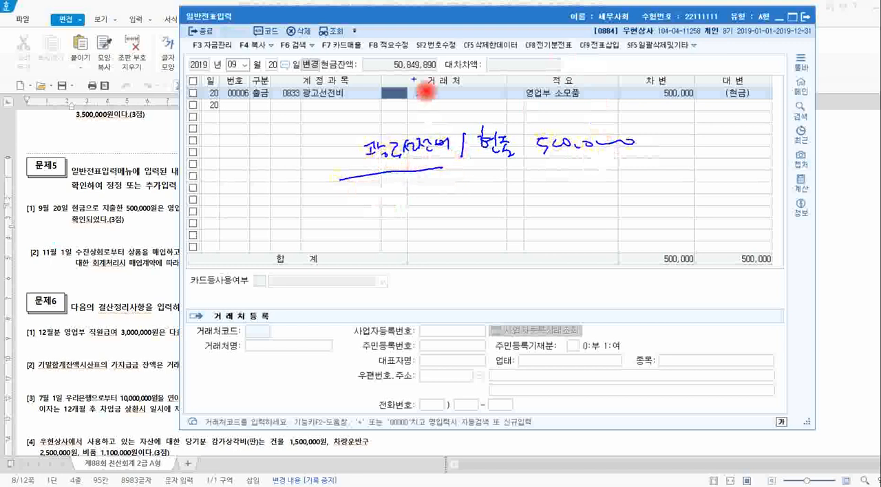
key(Escape)
Highlight 광고선전비 and 소모품비 in problem [1] of 문제5 in the 한글 exam document, and return to the 9월 20일 voucher in KcLep.
click(157, 228)
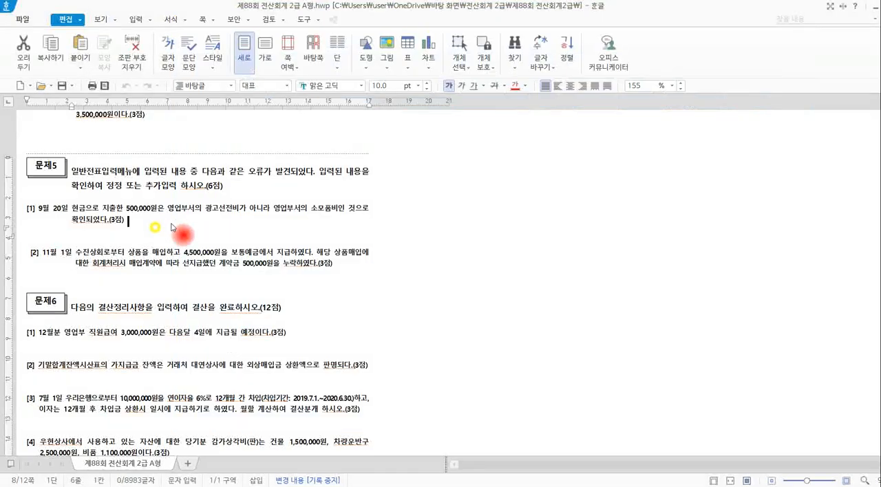
drag(205, 209, 238, 209)
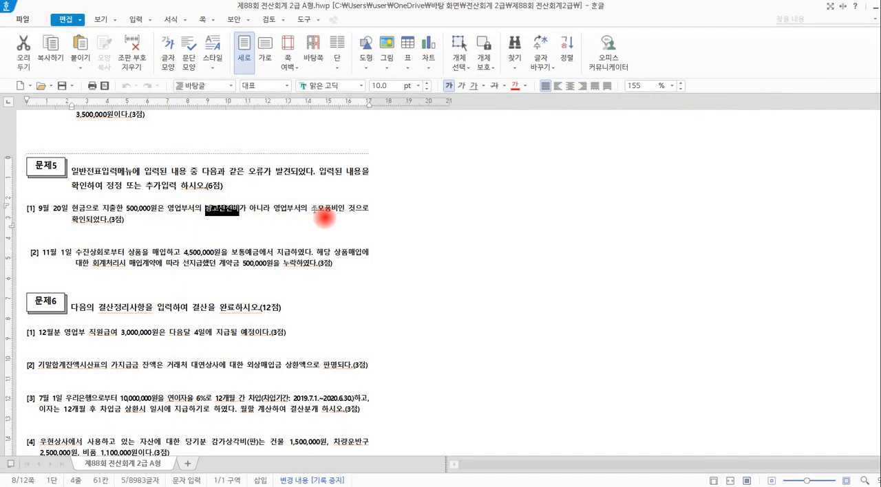
drag(312, 209, 350, 218)
key(alt+Tab)
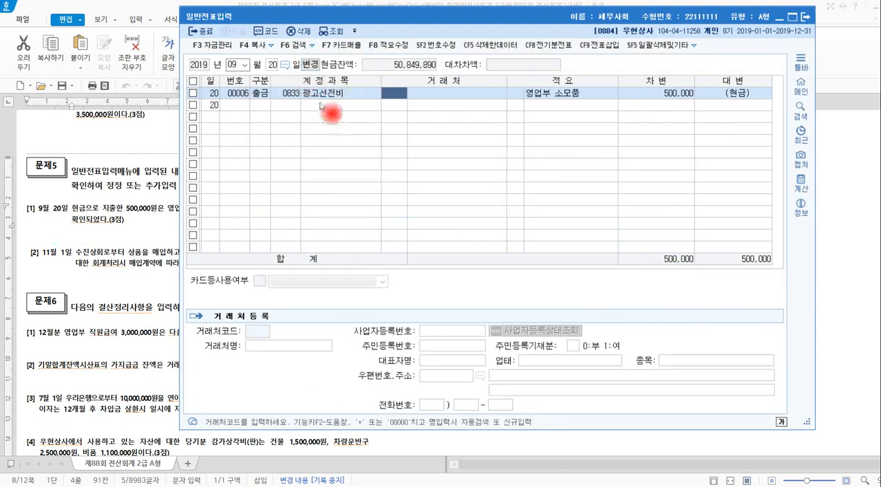
Change the account of the 9월 20일 출금 voucher to 0830 소모품비 (판매관리비), searching the account codes for 소모.
click(289, 93)
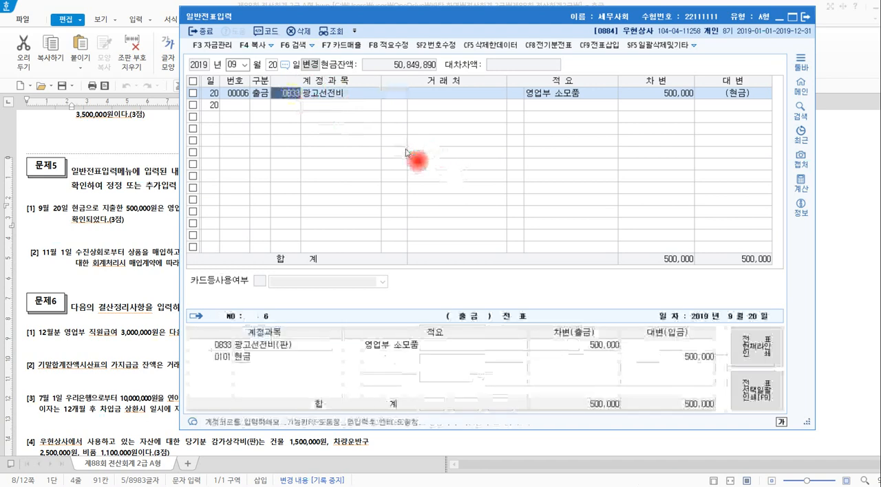
text(솜)
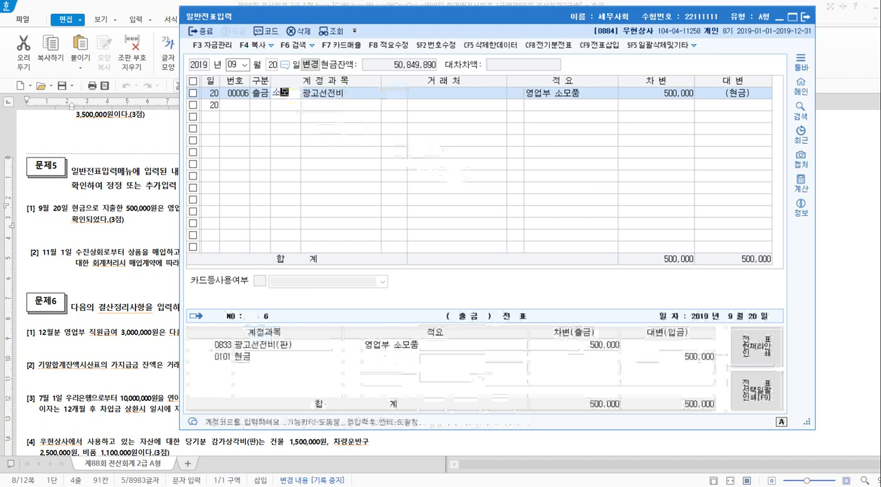
key(Return)
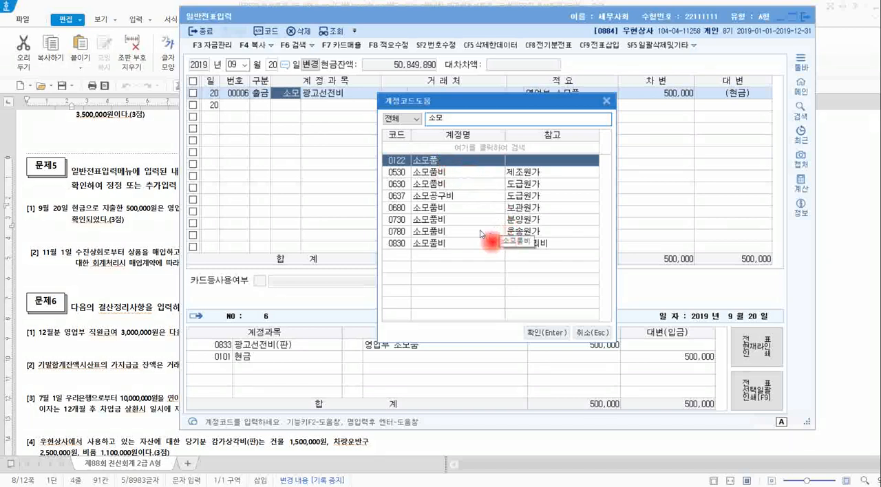
click(439, 210)
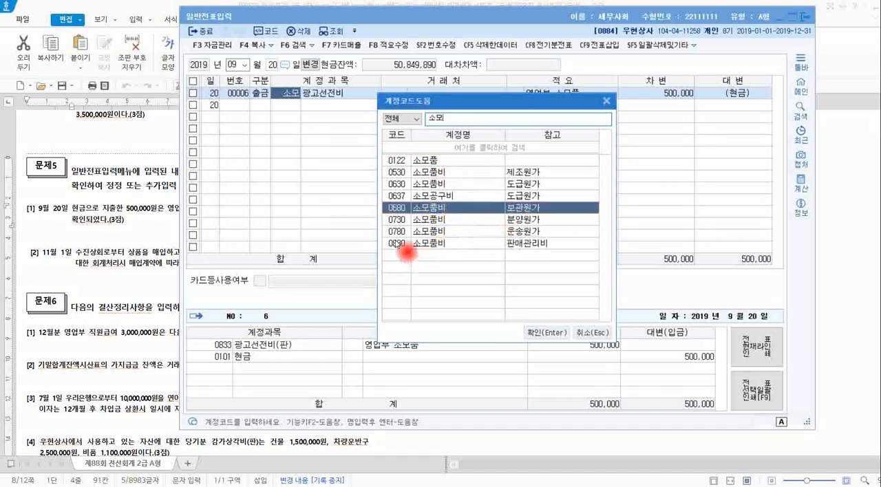
click(399, 243)
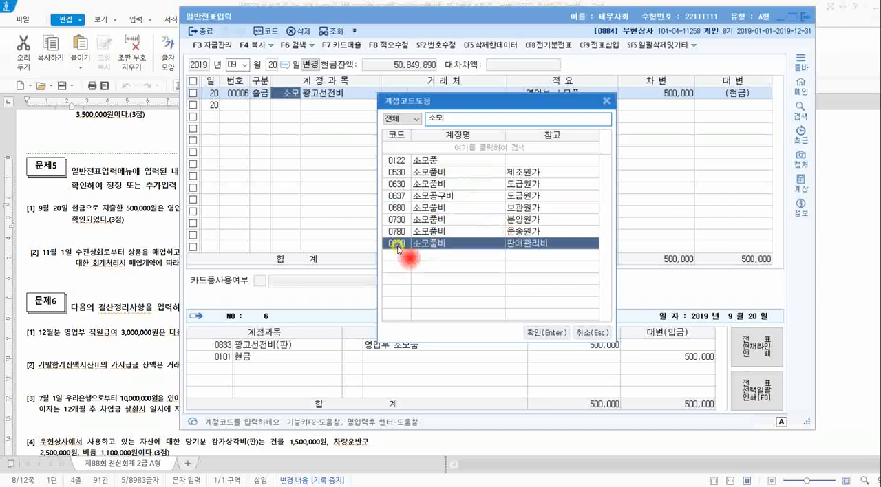
click(541, 333)
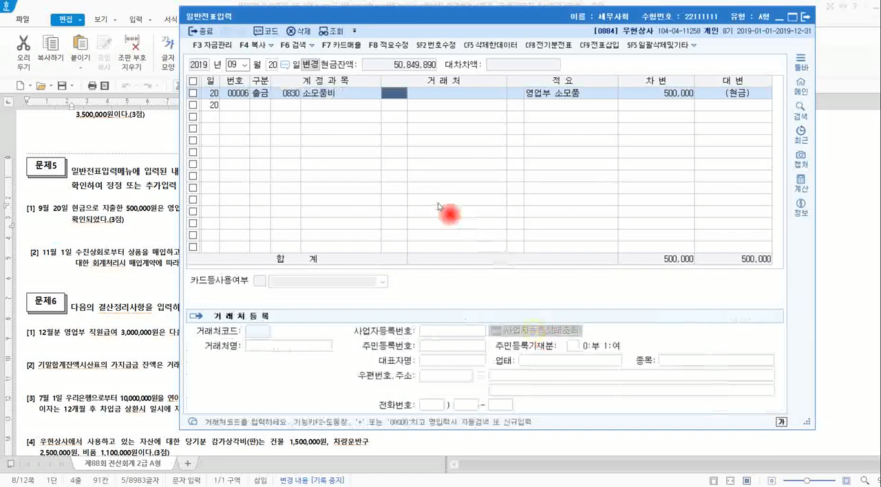
Switch to the 한글 exam document and check the wording of problem [1] of 문제5, highlighting 광고선전.
click(161, 220)
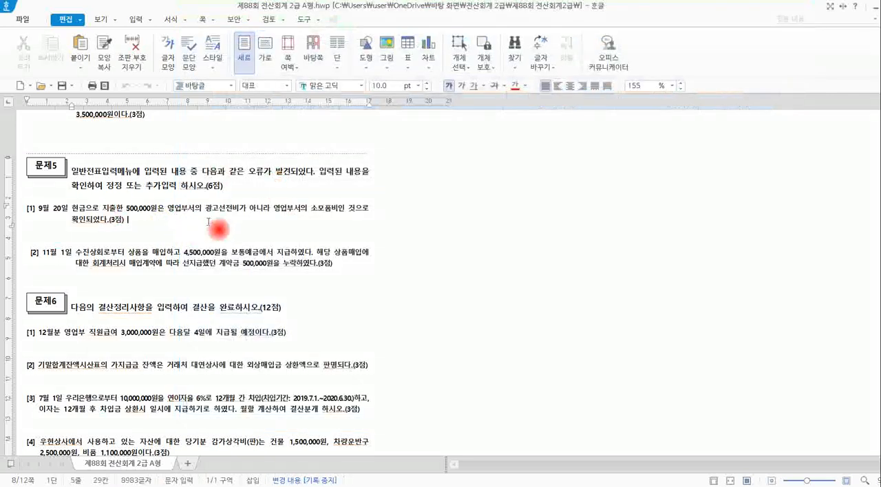
drag(203, 216, 233, 216)
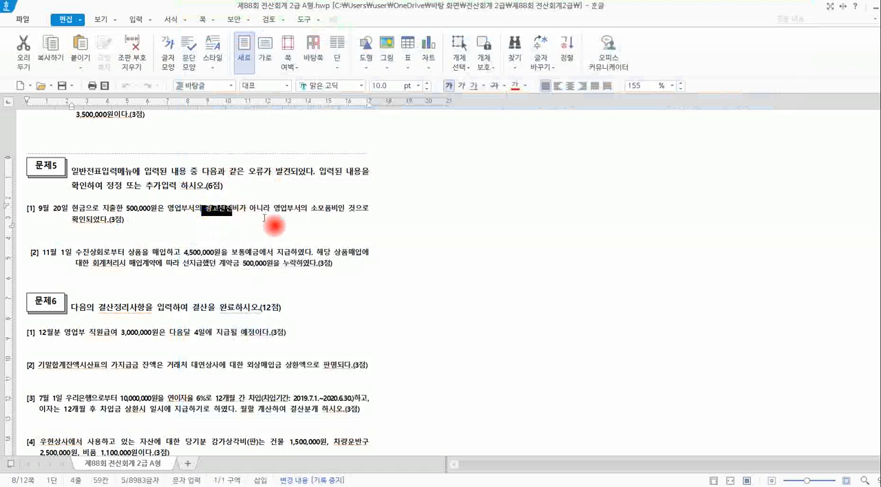
click(307, 212)
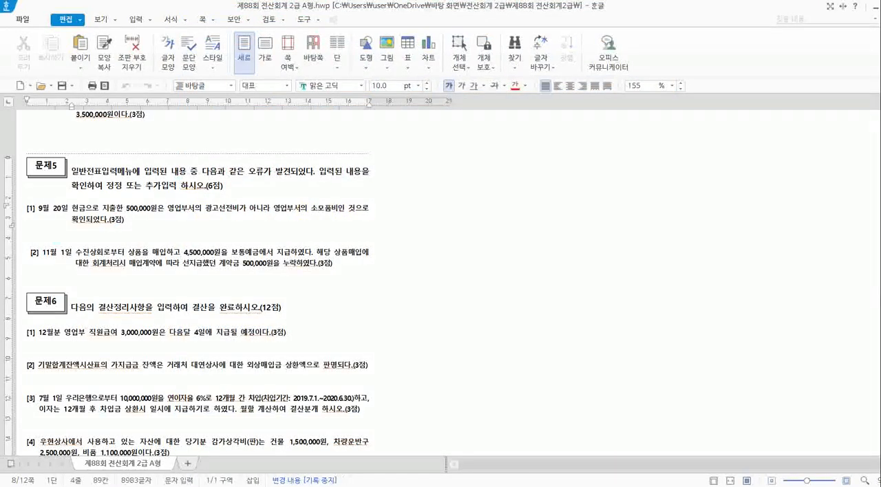
Read problem [2] of 문제5 on the 11월 1일 수진상회 purchase, highlighting the 보통예금 payment and the omitted 500,000원 계약금.
click(103, 264)
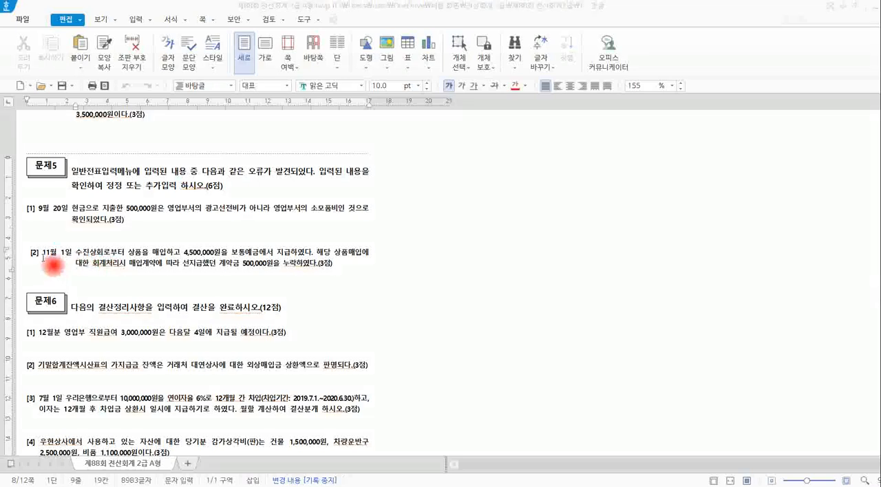
drag(42, 255, 267, 264)
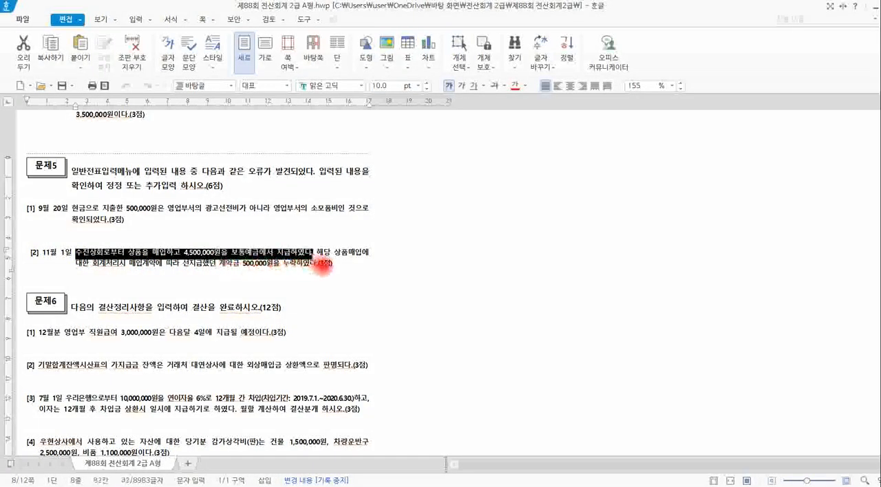
click(184, 254)
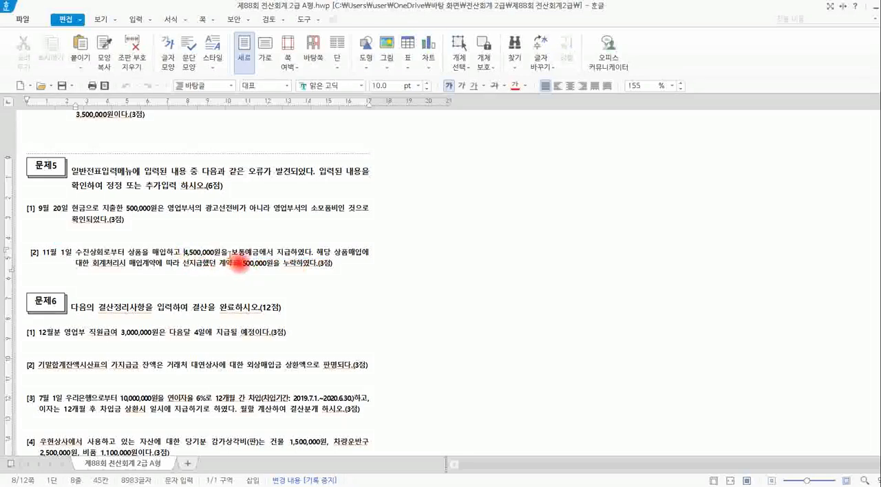
drag(233, 256, 294, 257)
click(321, 265)
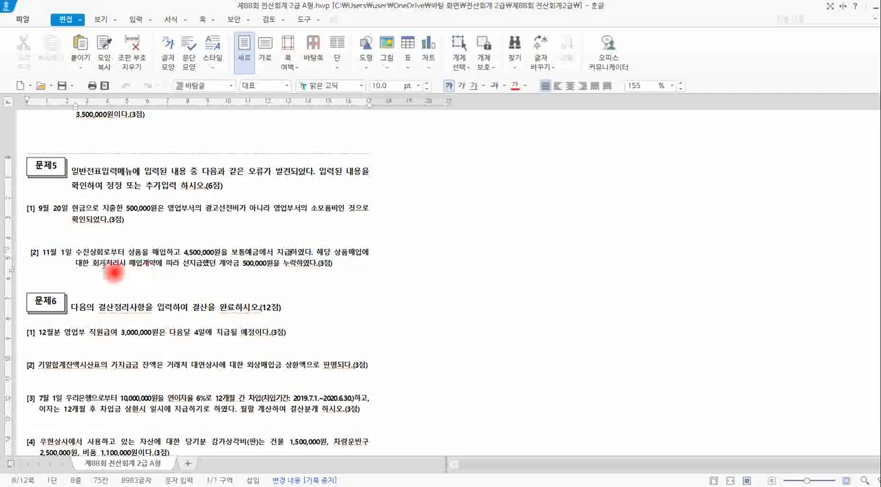
drag(131, 264, 291, 270)
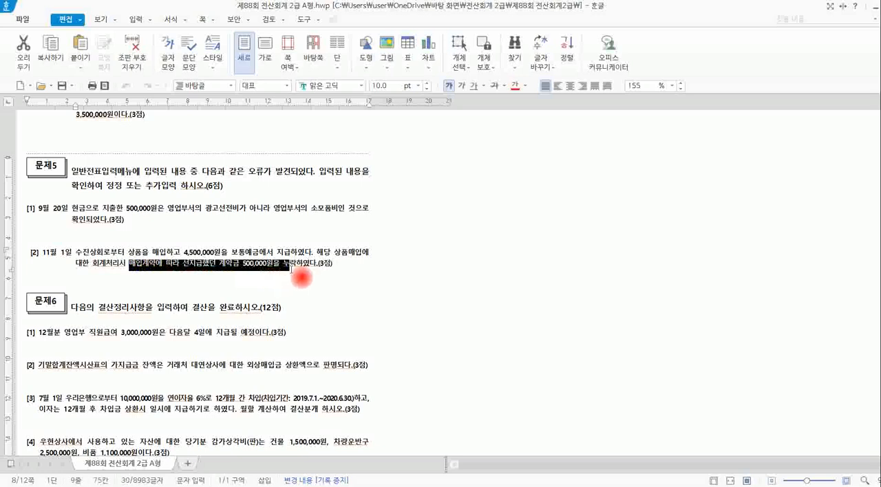
click(328, 267)
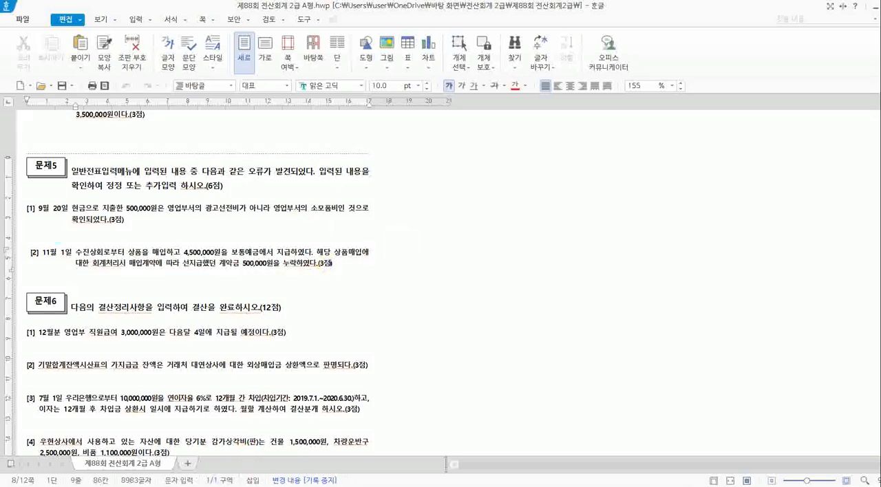
Switch to KcLep, bring up the 11월 1일 vouchers, and check the 상품 debit and 보통예금 credit amounts.
key(alt+Tab)
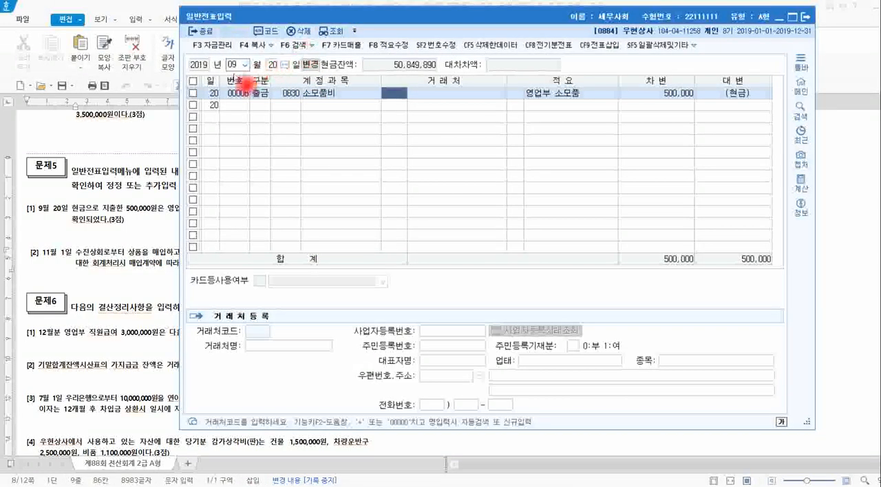
click(239, 66)
key(Return)
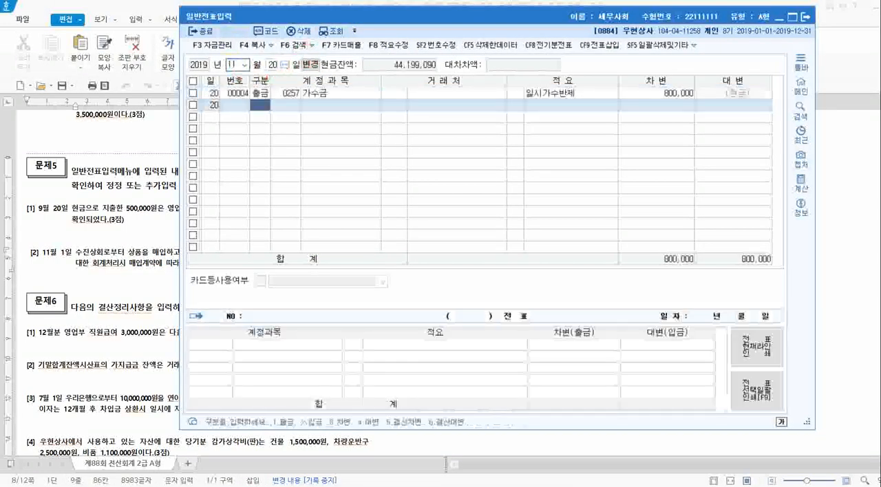
click(273, 65)
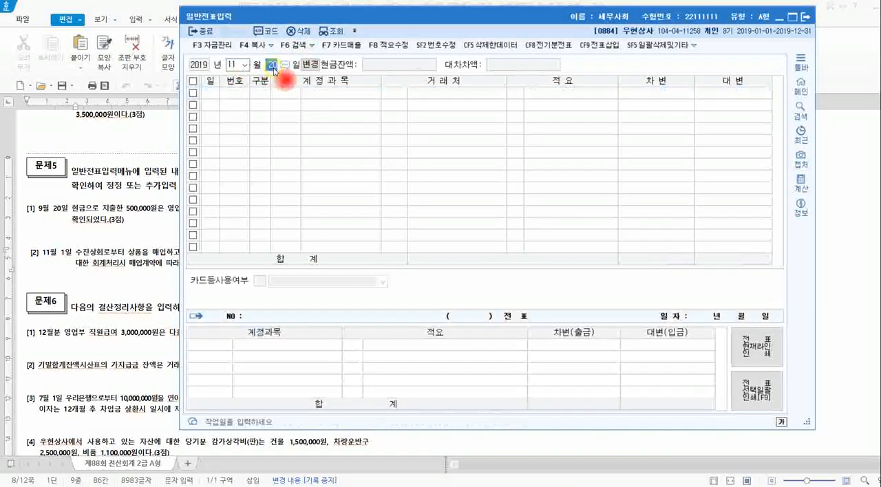
key(Return)
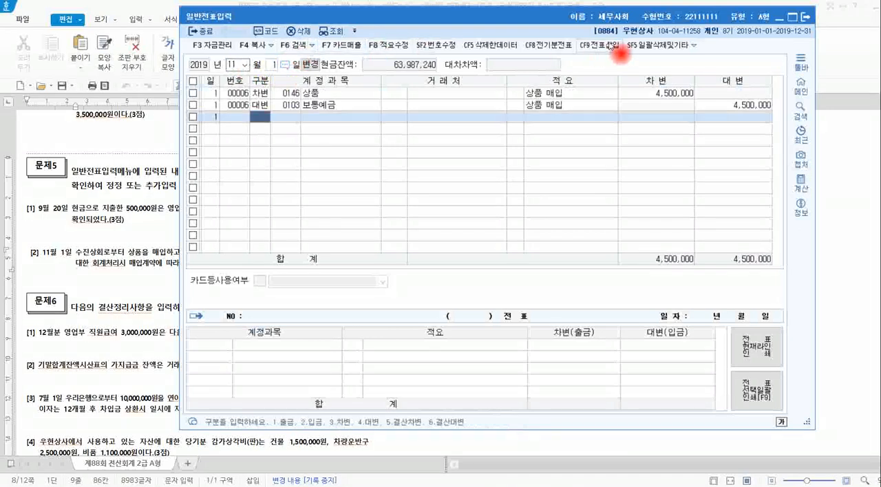
click(682, 98)
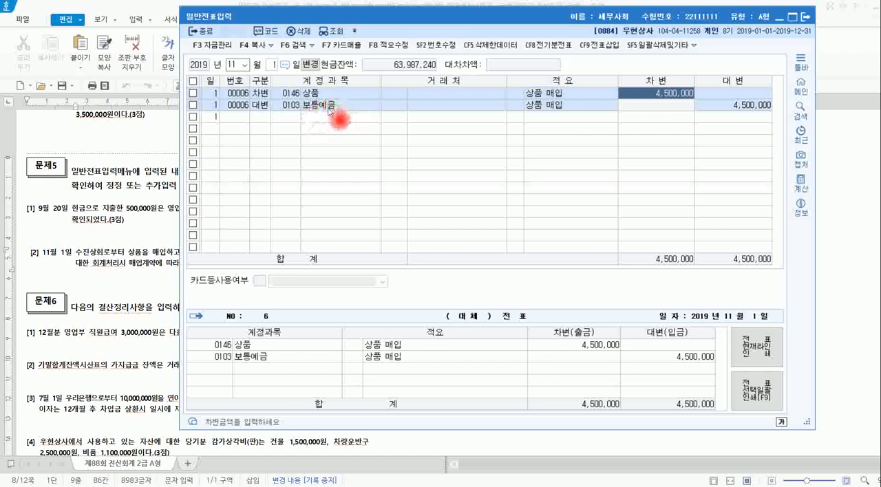
click(761, 107)
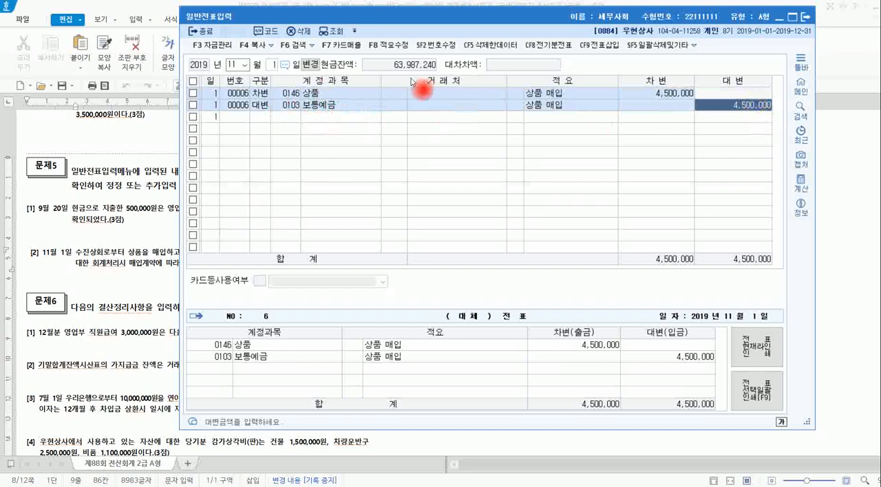
Reread the omitted 매입계약 계약금 500,000원 part of problem [2] in the exam document, and return to the 11월 1일 voucher in KcLep.
click(124, 224)
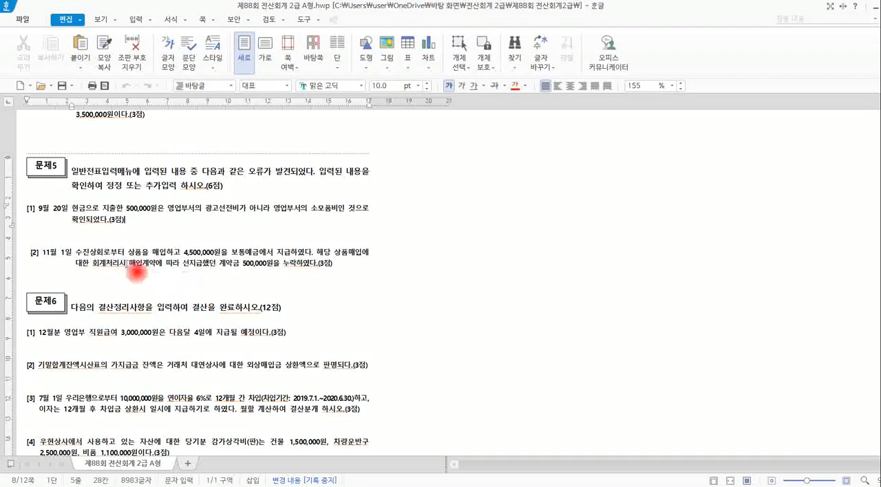
drag(130, 264, 299, 263)
click(301, 263)
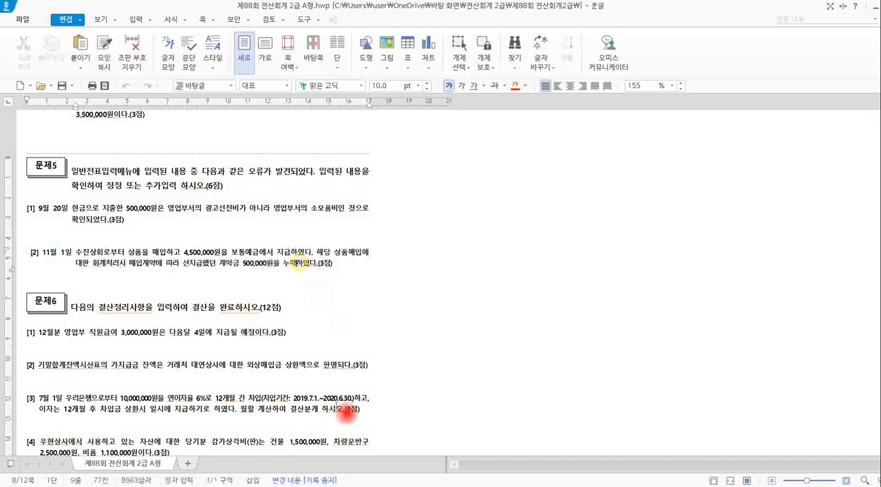
key(alt+Tab)
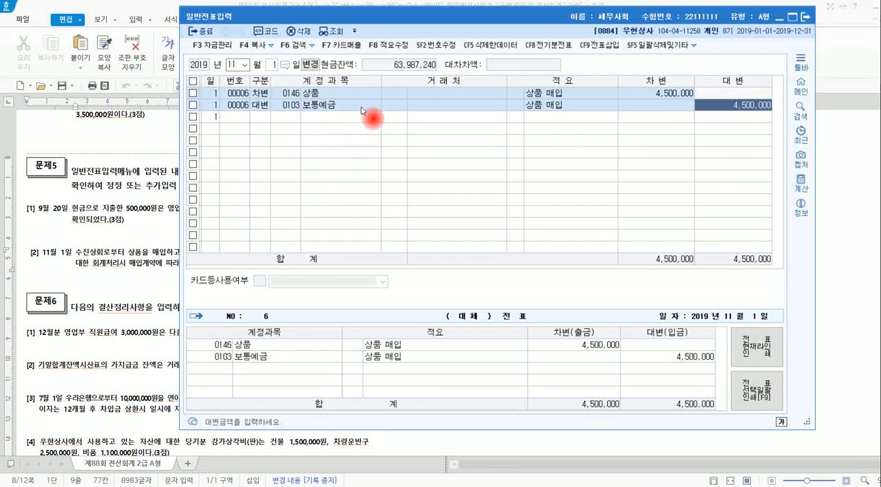
Handwrite beside 문제5 in the exam document 계약금 지급 → 상품 받을 권리↑ and 선급금 500,000 / 현금 500,000, boxing the right and double-underlining 선급금.
click(145, 253)
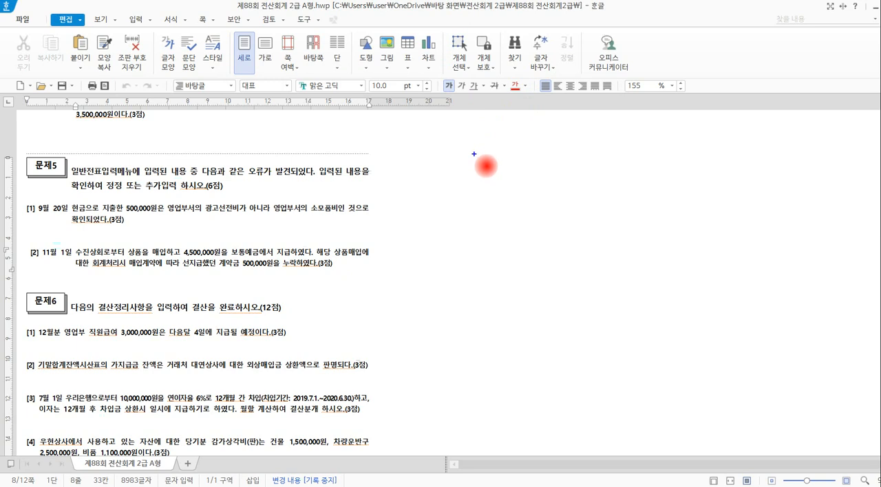
drag(552, 165, 550, 199)
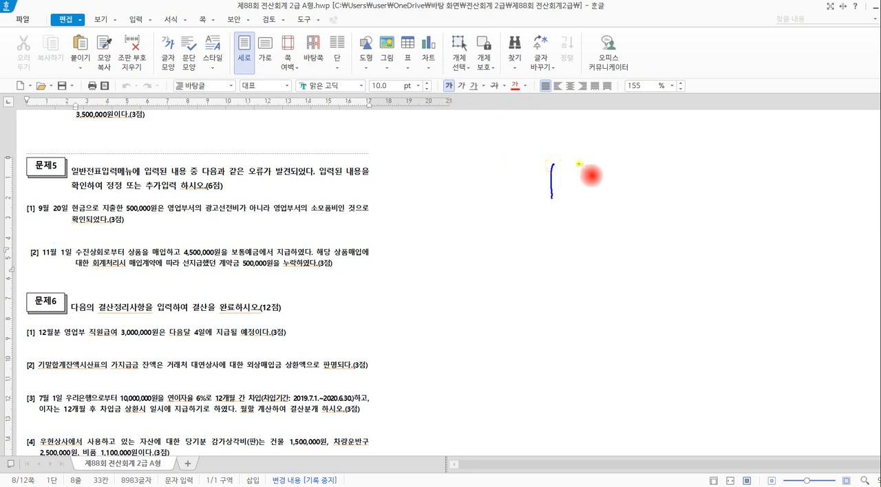
mouse_move(578, 163)
mouse_down()
mouse_move(601, 180)
mouse_move(693, 191)
mouse_move(731, 185)
mouse_move(736, 171)
mouse_up()
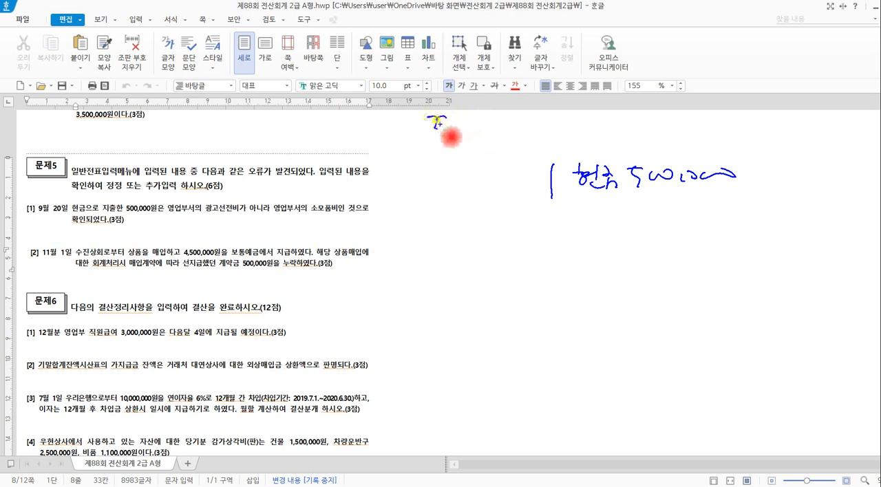
mouse_move(437, 124)
mouse_down()
mouse_move(569, 117)
mouse_move(615, 128)
mouse_move(625, 118)
mouse_move(625, 137)
mouse_move(650, 116)
mouse_move(688, 128)
mouse_move(740, 121)
mouse_move(764, 104)
mouse_up()
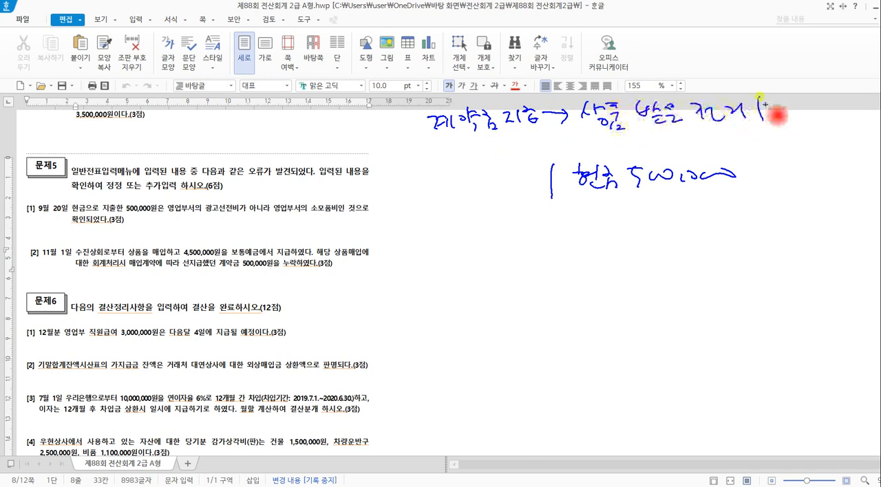
mouse_move(588, 143)
mouse_down()
mouse_move(662, 146)
mouse_move(777, 129)
mouse_move(662, 91)
mouse_move(590, 142)
mouse_move(522, 172)
mouse_up()
mouse_move(407, 197)
mouse_down()
mouse_move(444, 211)
mouse_move(464, 196)
mouse_move(474, 218)
mouse_move(488, 200)
mouse_move(493, 213)
mouse_move(530, 196)
mouse_move(516, 215)
mouse_up()
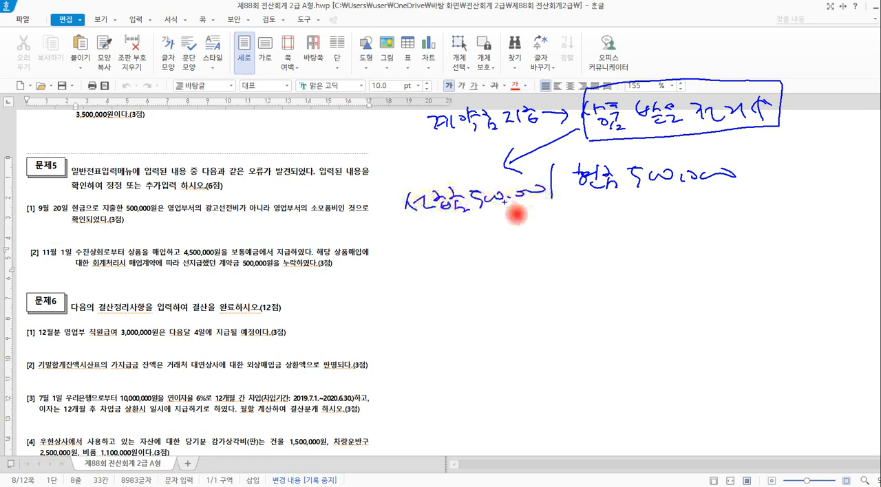
mouse_move(409, 229)
mouse_down()
mouse_move(507, 227)
mouse_move(533, 217)
mouse_up()
drag(413, 242, 531, 214)
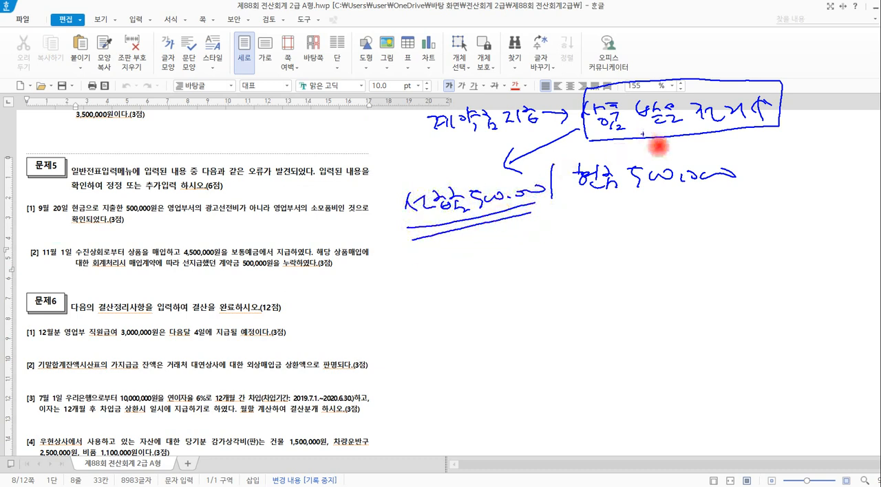
Handwrite 자산 under 선급금, circle the goods right and 11월 1일 in problem [2], and box the 선급금/현금 entry.
mouse_move(674, 130)
mouse_down()
mouse_move(581, 141)
mouse_move(662, 69)
mouse_move(786, 128)
mouse_move(666, 146)
mouse_up()
mouse_move(489, 230)
mouse_down()
mouse_move(490, 245)
mouse_move(506, 246)
mouse_up()
mouse_move(515, 228)
mouse_down()
mouse_move(527, 251)
mouse_move(544, 249)
mouse_up()
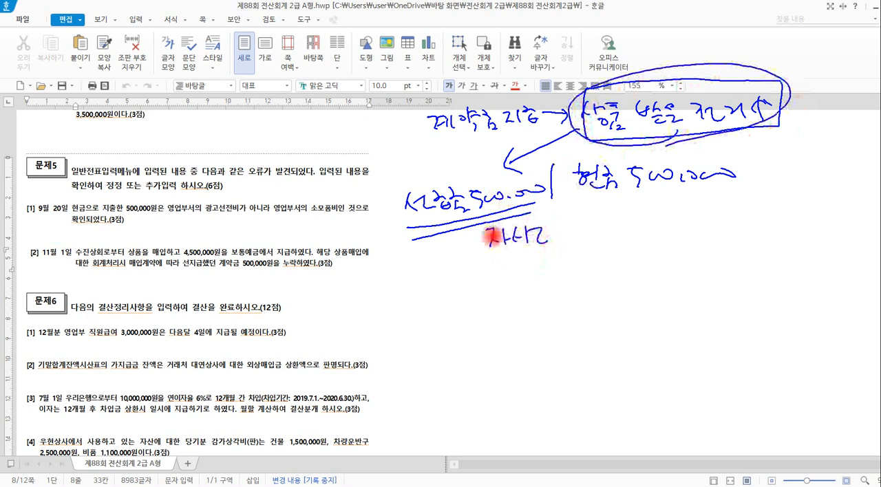
drag(85, 236, 67, 259)
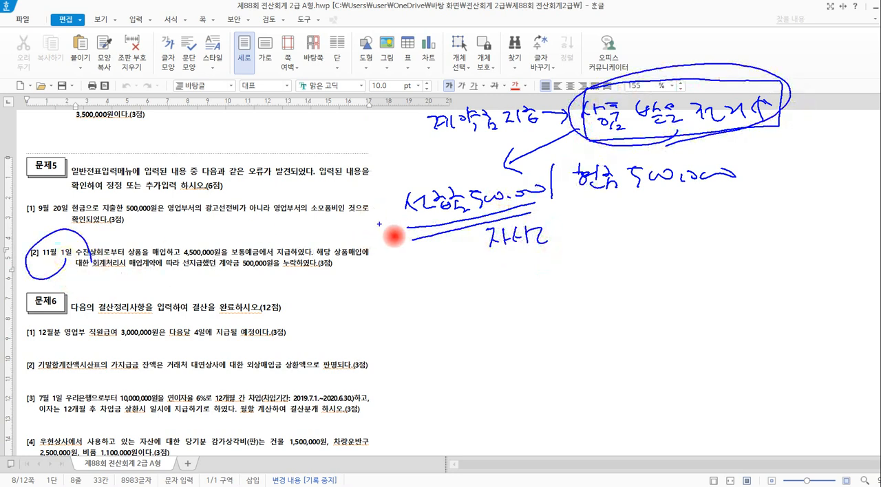
mouse_move(396, 237)
mouse_down()
mouse_move(381, 182)
mouse_move(758, 160)
mouse_move(722, 237)
mouse_move(522, 268)
mouse_move(420, 272)
mouse_move(397, 229)
mouse_up()
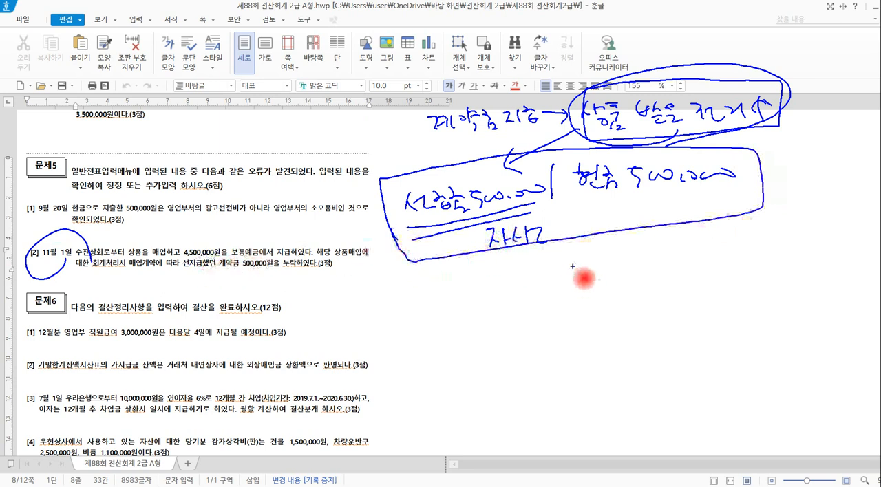
Handwrite the 11월 1일 entry with 상품 as debit and 선급금 500,000 and 보통예금 4,500,000 as credits, circling the source amounts.
drag(573, 267, 578, 316)
mouse_move(395, 305)
mouse_down()
mouse_move(386, 318)
mouse_move(404, 318)
mouse_move(421, 338)
mouse_move(437, 330)
mouse_up()
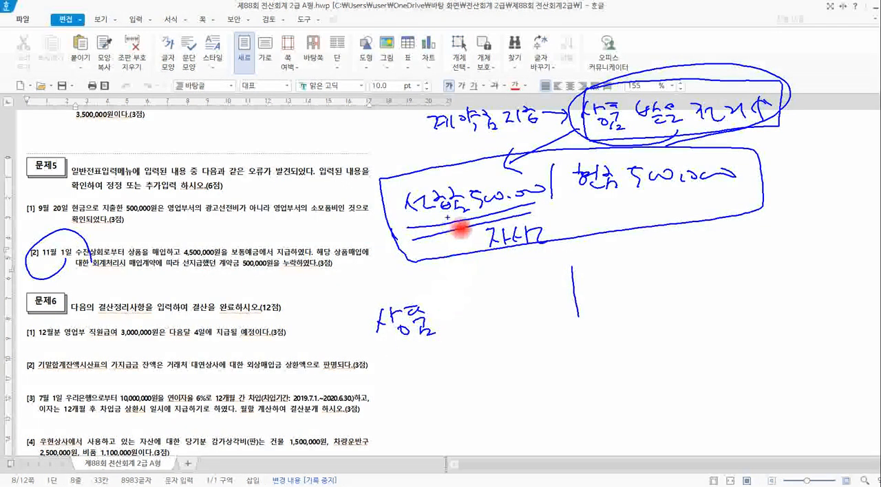
mouse_move(484, 220)
mouse_down()
mouse_move(401, 232)
mouse_move(477, 176)
mouse_move(560, 197)
mouse_move(524, 236)
mouse_move(482, 255)
mouse_up()
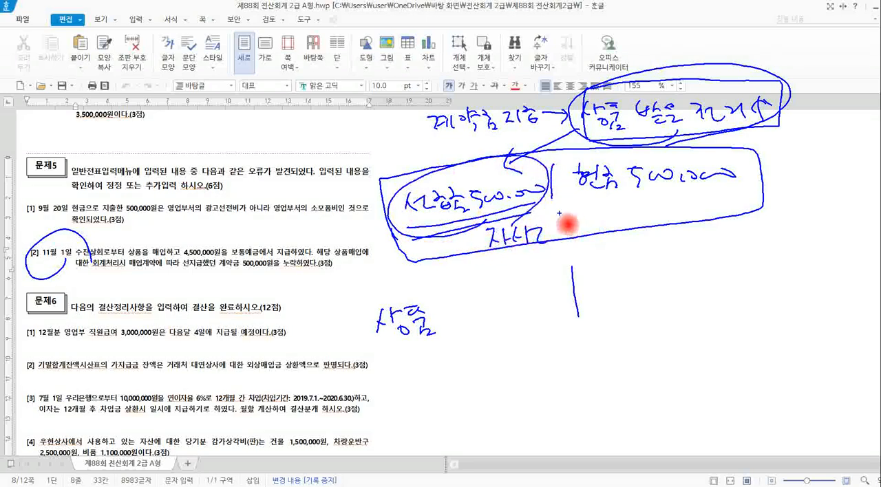
mouse_move(549, 203)
mouse_down()
mouse_move(596, 274)
mouse_move(619, 279)
mouse_move(650, 268)
mouse_move(677, 282)
mouse_move(822, 261)
mouse_up()
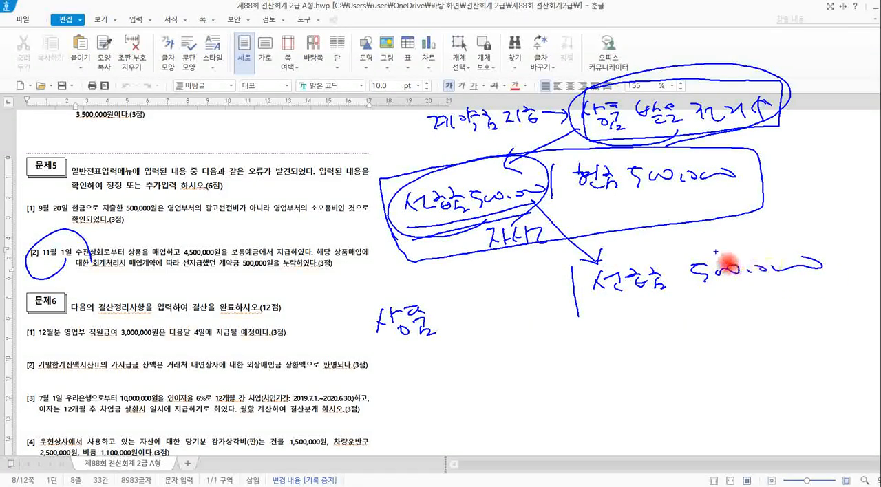
drag(397, 351, 561, 319)
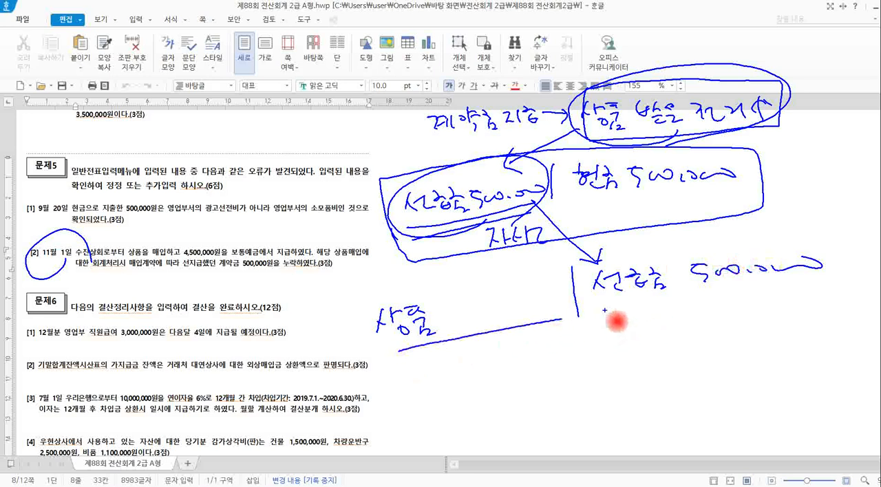
mouse_move(615, 319)
mouse_down()
mouse_move(625, 348)
mouse_move(641, 333)
mouse_move(690, 335)
mouse_move(697, 344)
mouse_move(666, 340)
mouse_up()
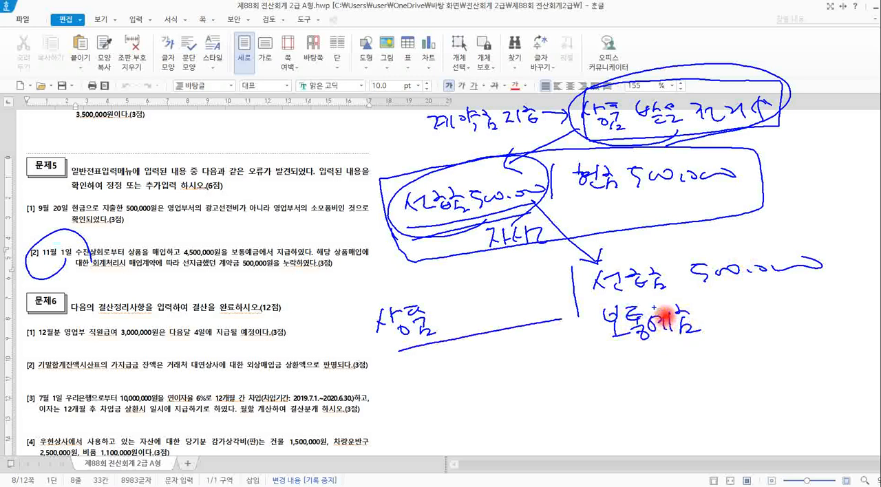
mouse_move(234, 266)
mouse_down()
mouse_move(203, 263)
mouse_move(216, 245)
mouse_move(228, 251)
mouse_up()
mouse_move(702, 303)
mouse_down()
mouse_move(740, 327)
mouse_move(757, 310)
mouse_move(812, 313)
mouse_move(839, 301)
mouse_up()
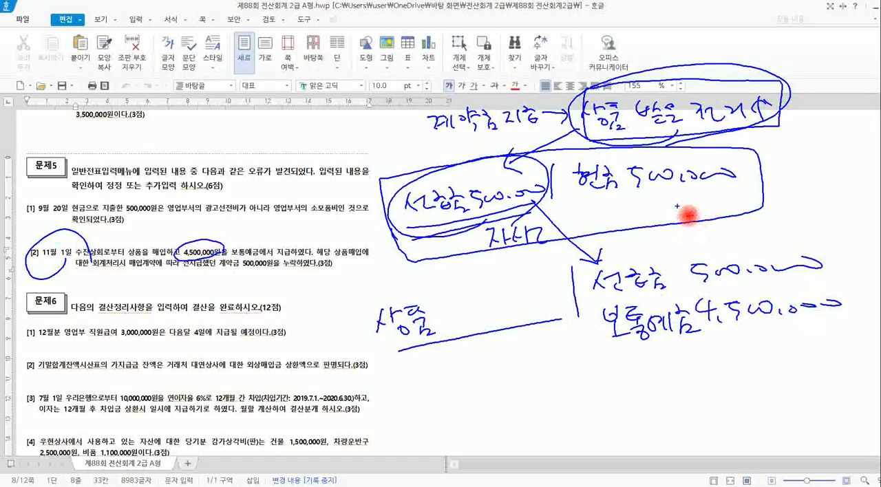
Underline and circle the 현금 and 보통예금 payments, write 5,000,000 beside 상품, box the finished entry, and clear the handwriting.
drag(595, 200, 730, 194)
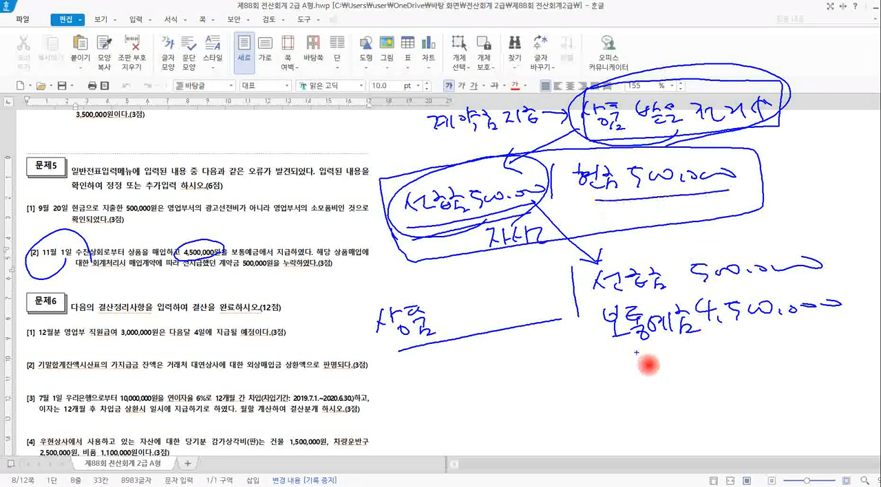
drag(632, 357, 833, 329)
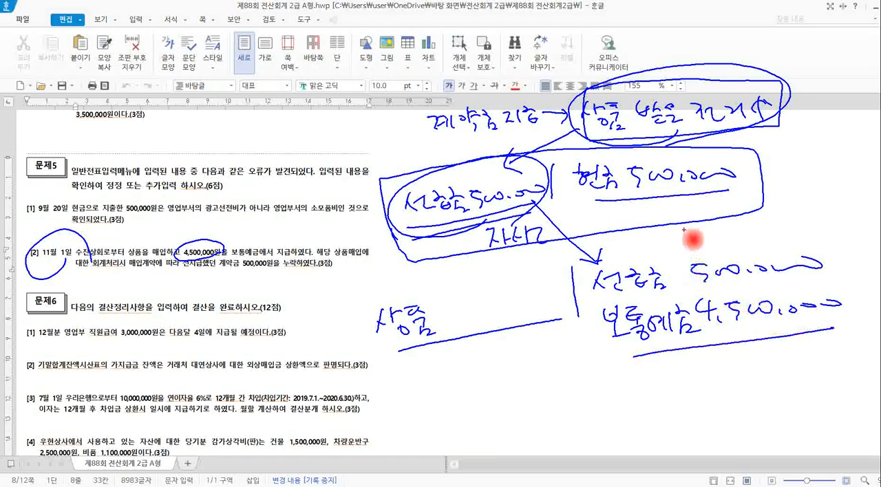
drag(642, 169, 746, 180)
mouse_move(728, 343)
mouse_down()
mouse_move(693, 361)
mouse_move(590, 320)
mouse_move(787, 298)
mouse_move(809, 346)
mouse_move(754, 348)
mouse_up()
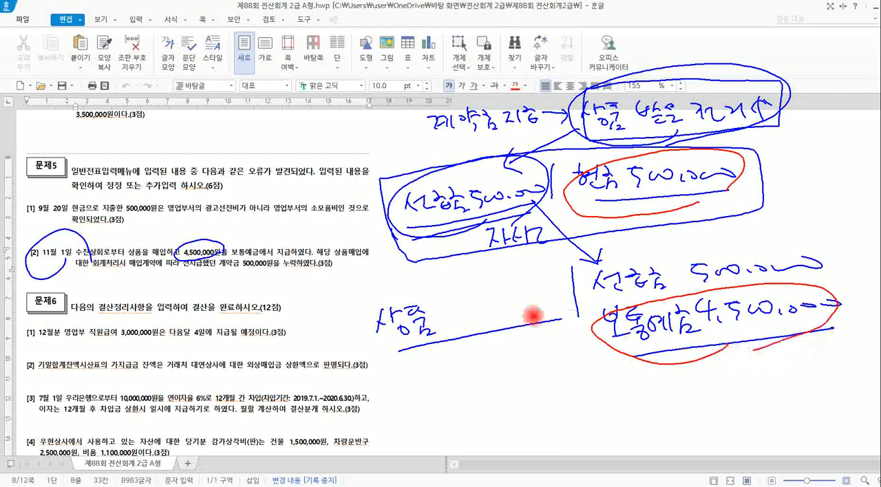
mouse_move(435, 311)
mouse_down()
mouse_move(477, 336)
mouse_move(532, 314)
mouse_move(540, 301)
mouse_up()
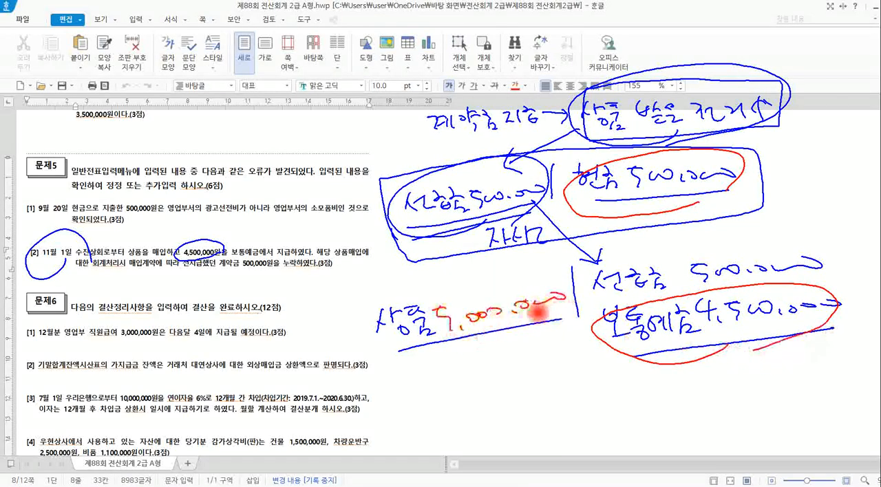
mouse_move(355, 292)
mouse_down()
mouse_move(397, 401)
mouse_move(543, 393)
mouse_move(772, 373)
mouse_move(845, 357)
mouse_move(849, 252)
mouse_move(599, 261)
mouse_move(377, 300)
mouse_move(355, 291)
mouse_up()
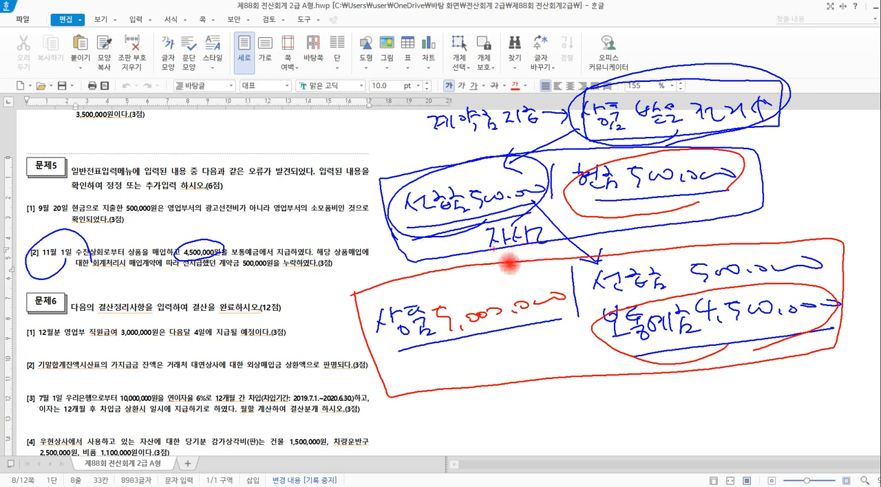
key(Escape)
Switch to KcLep and set the 상품 debit of the 11월 1일 voucher to 5,000,000.
click(334, 486)
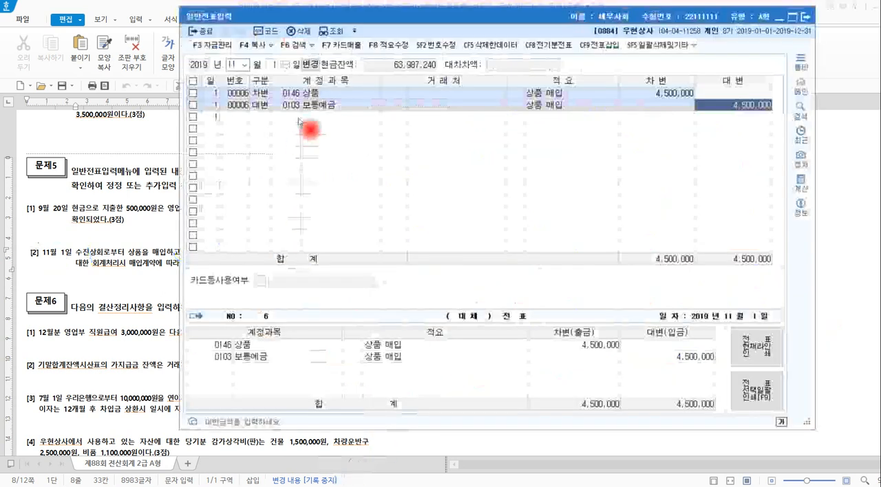
click(323, 91)
click(639, 96)
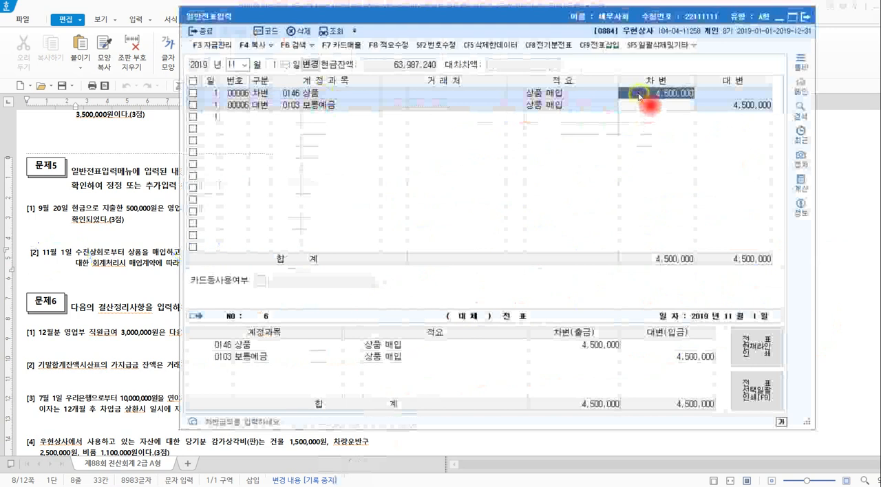
text(5,000,000)
key(Return)
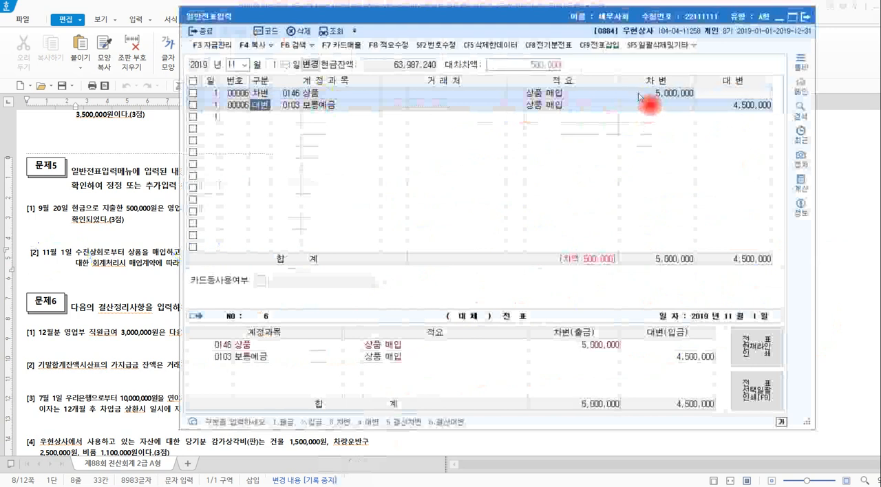
Add a 대변 line to the 11월 1일 voucher for 선급금 500,000 with 수진상회 as the 거래처.
click(259, 118)
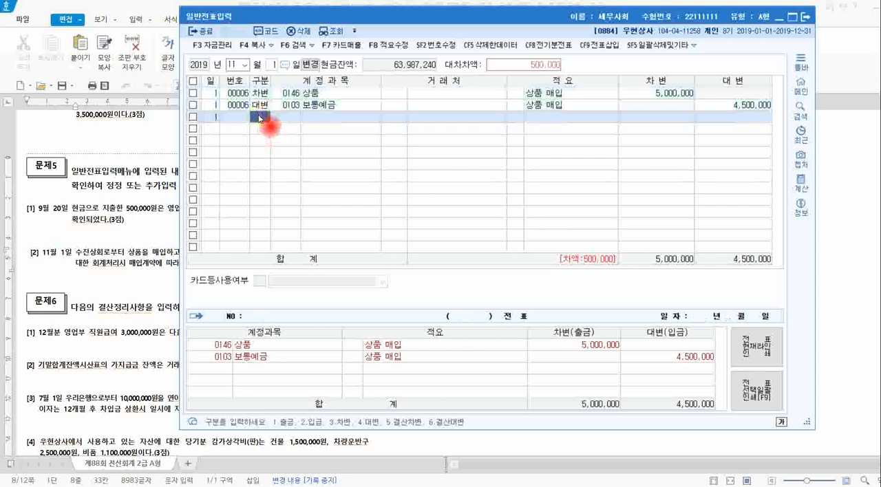
text(4)
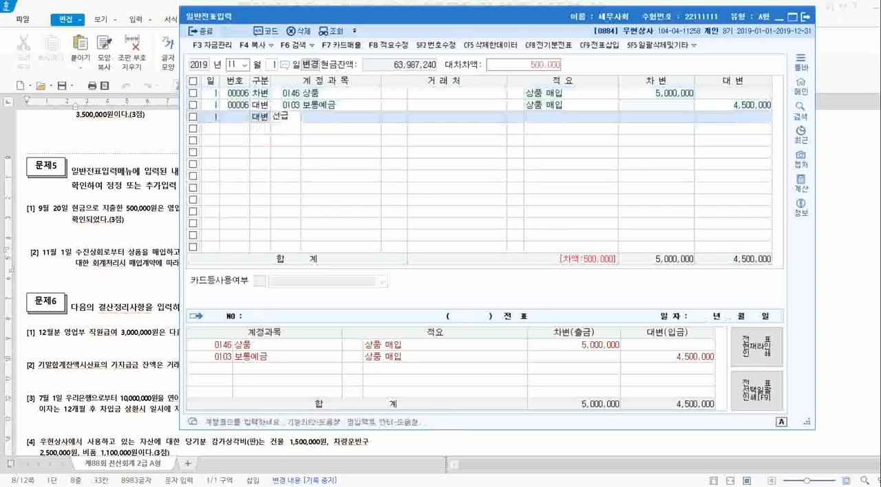
text(선급)
key(Return)
key(Return)
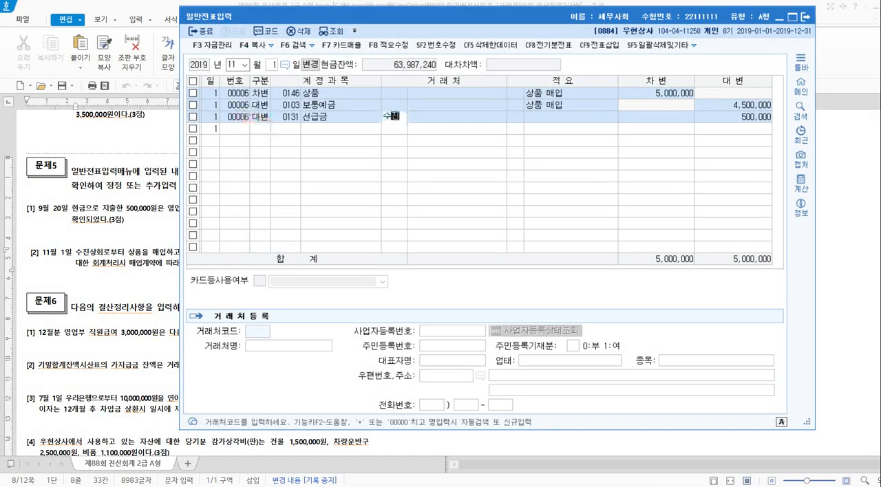
key(Return)
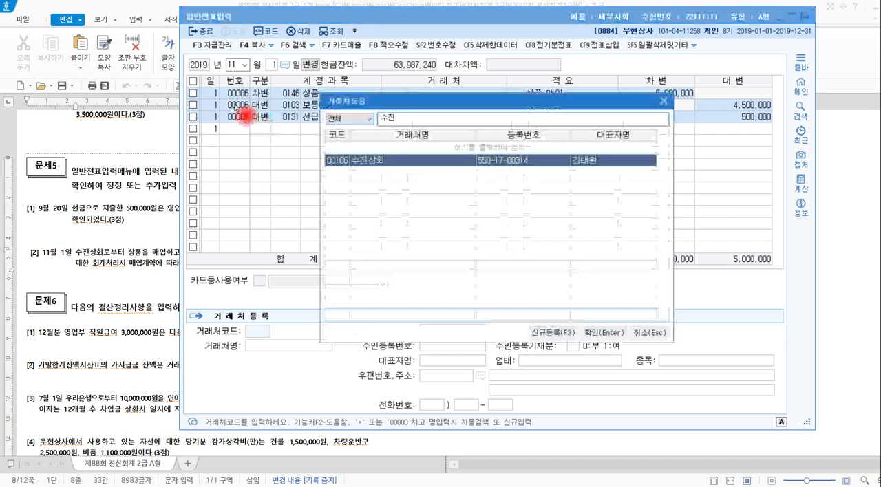
key(Return)
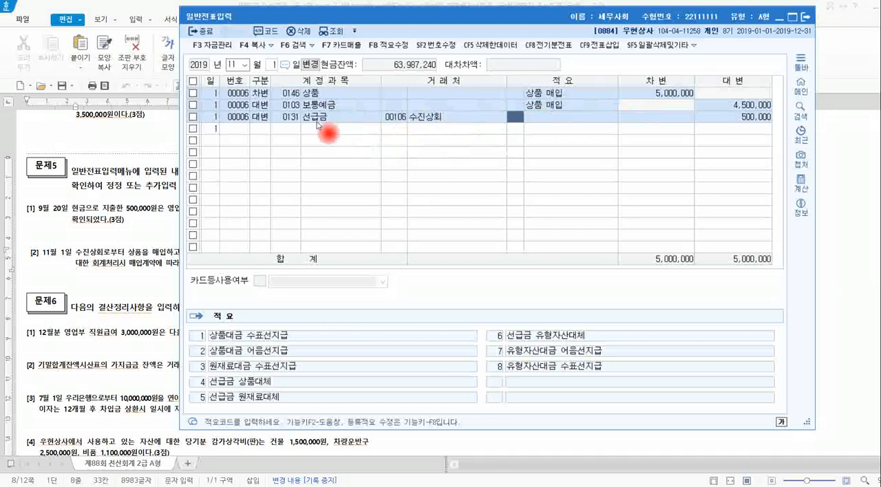
Return to the exam document in 한글 and reread problem [2] of 문제5.
click(145, 231)
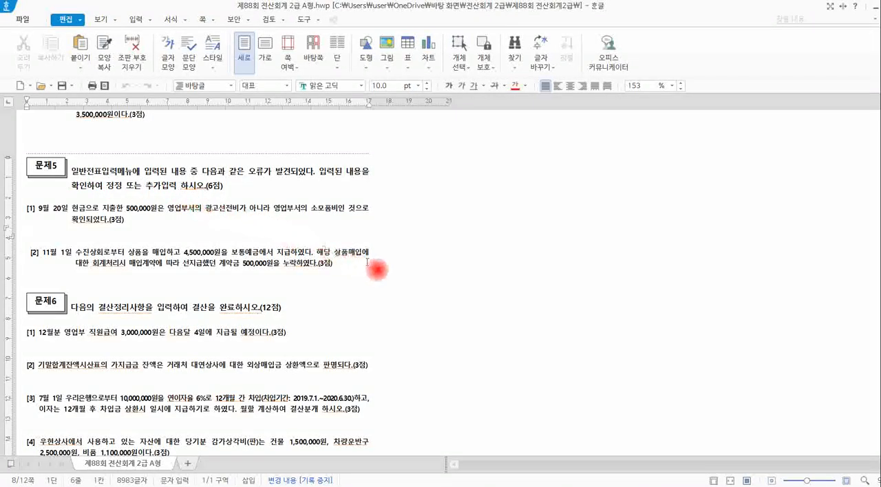
click(365, 267)
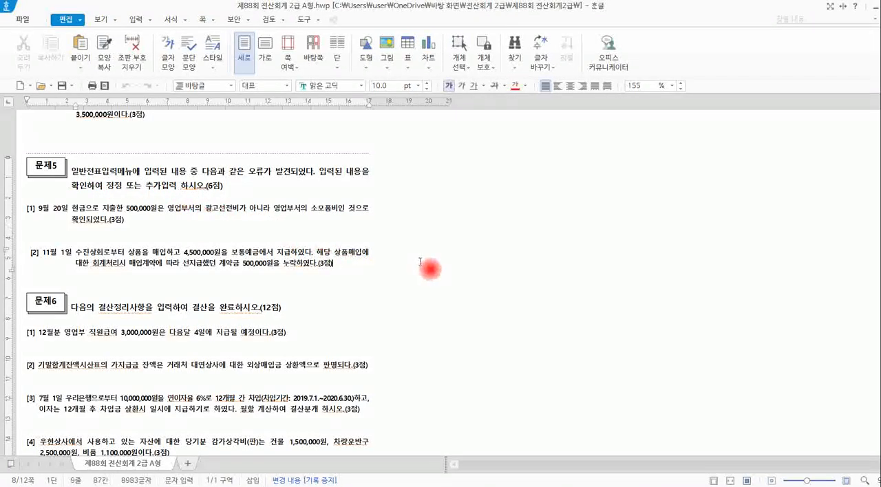